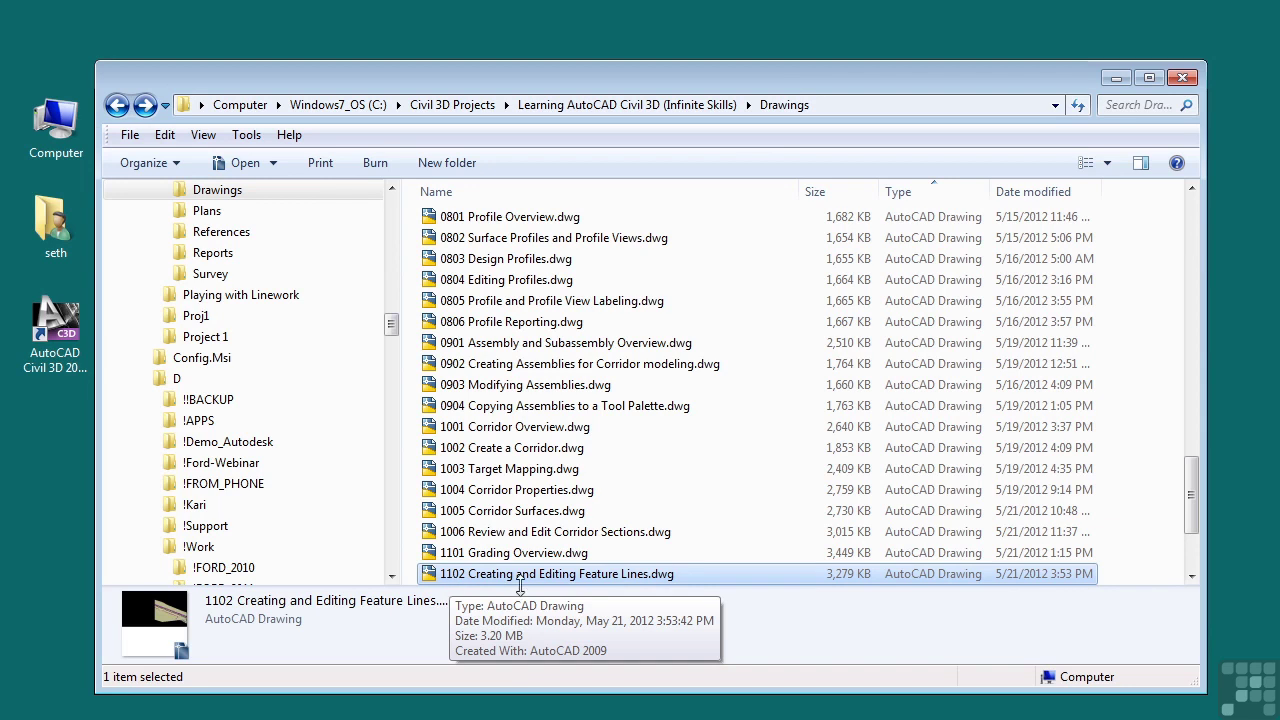
Step: Switch to the open Civil 3D drawing and start an unnamed feature line in the Detention Pond site with the Basic Feature Line style
{"action": "left_click", "coordinate": [1117, 79]}
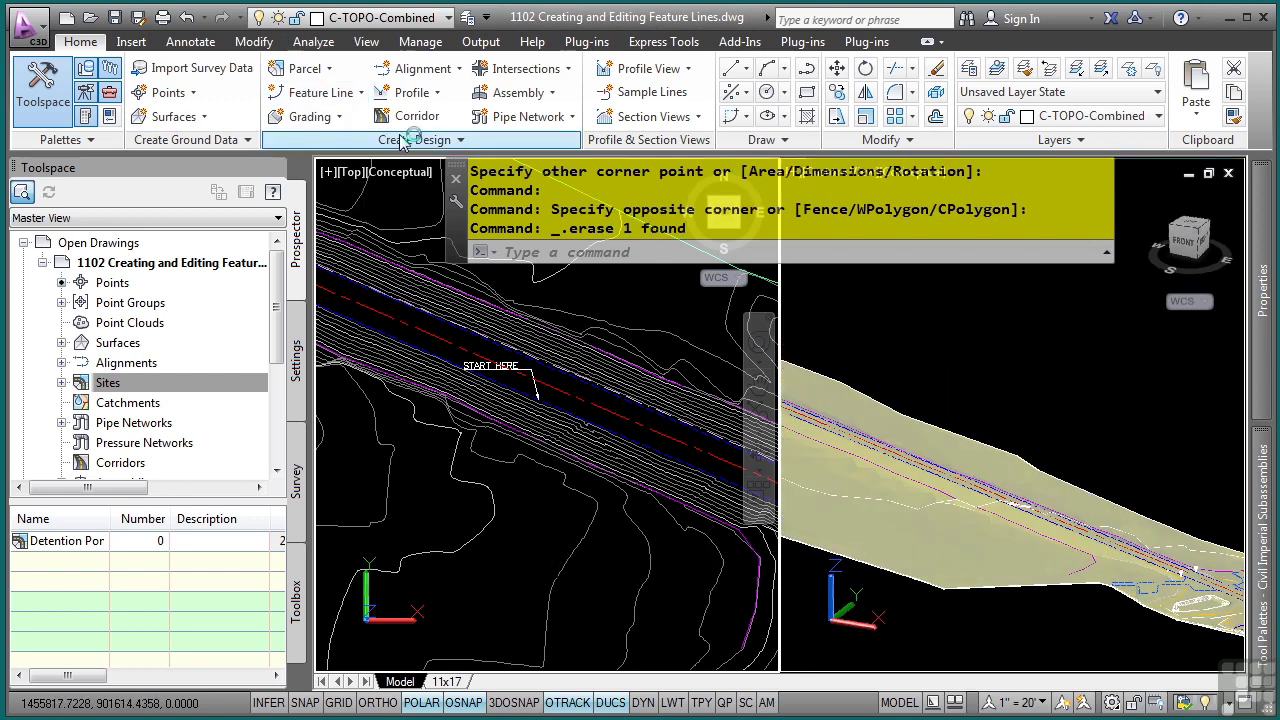
{"action": "left_click", "coordinate": [320, 92]}
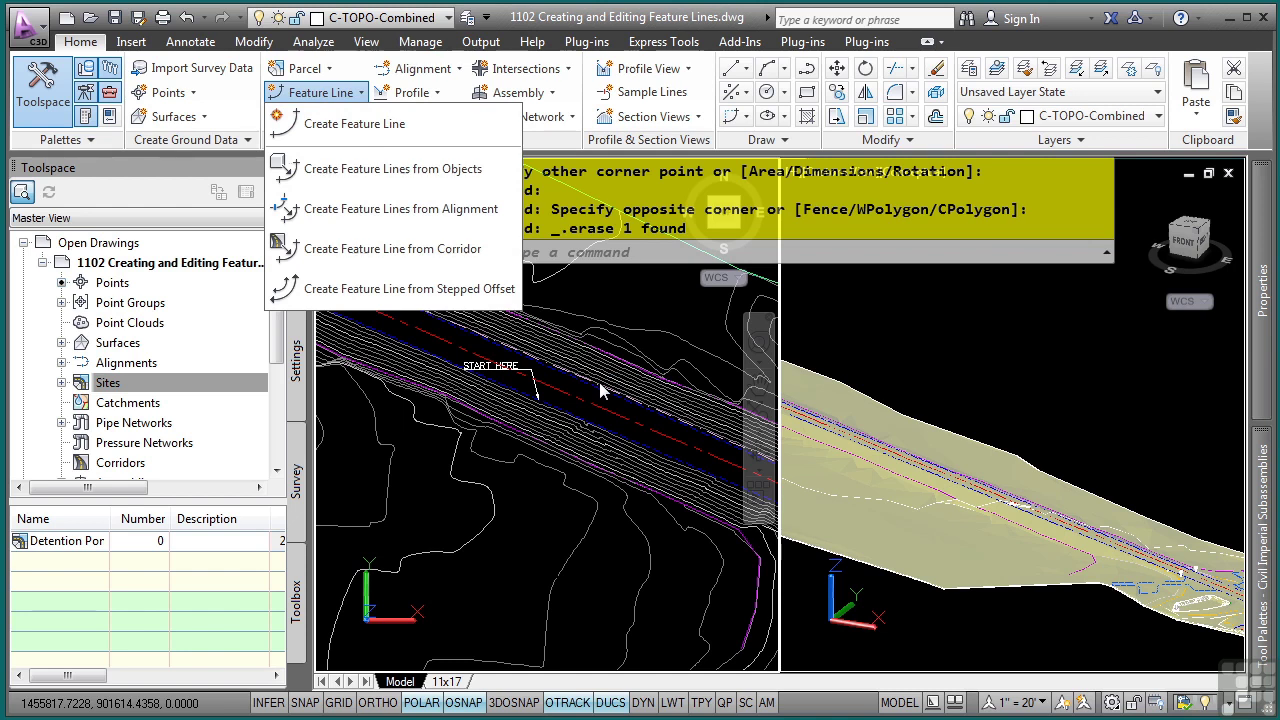
{"action": "left_click", "coordinate": [375, 127]}
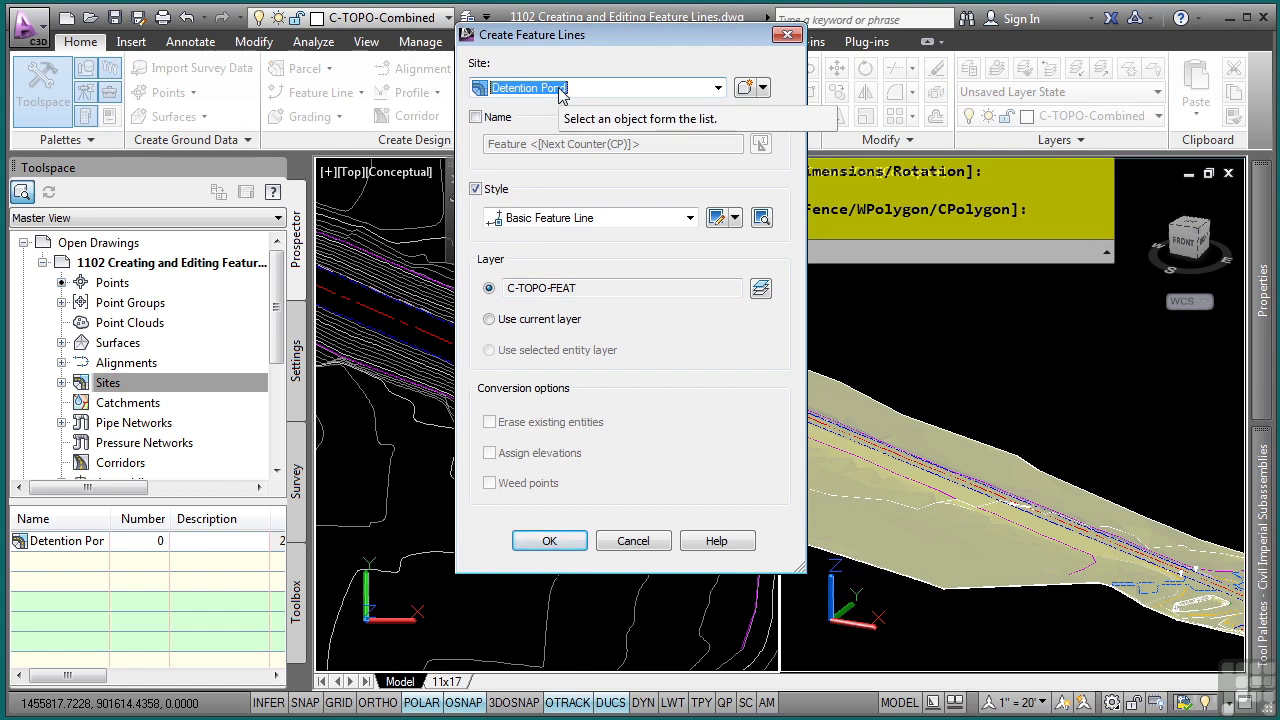
{"action": "left_click", "coordinate": [476, 117]}
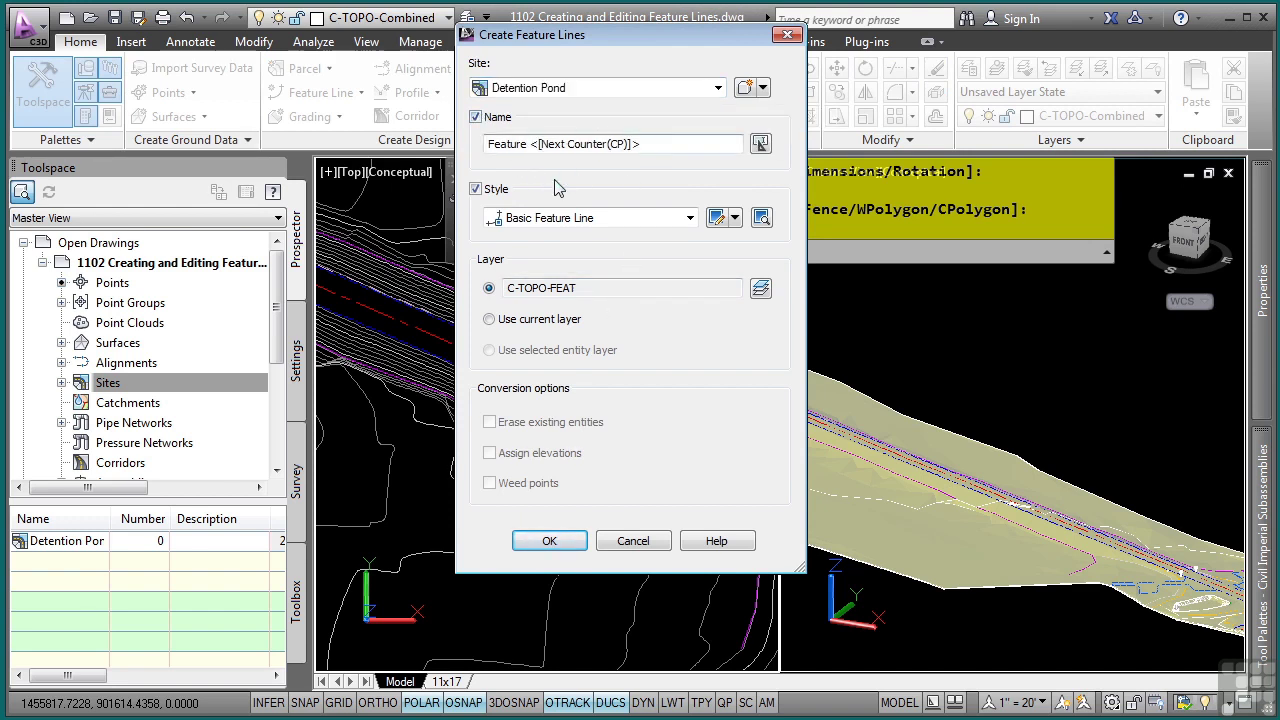
{"action": "left_click", "coordinate": [478, 118]}
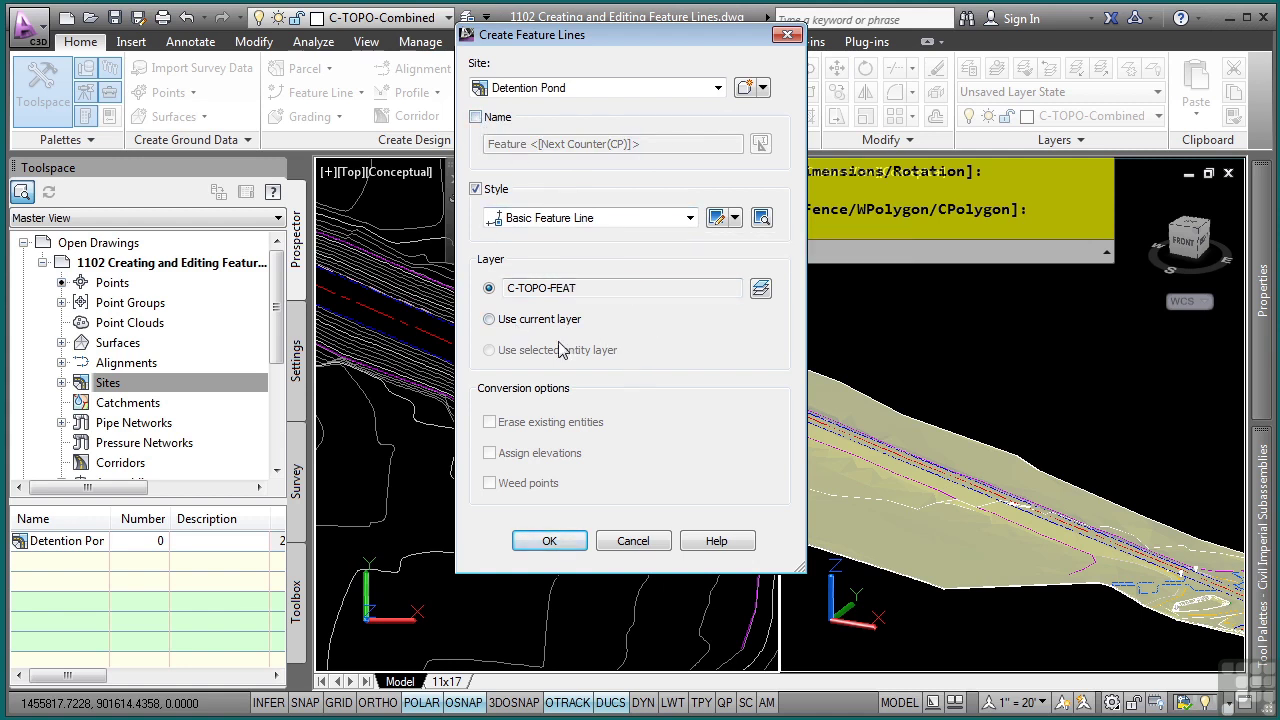
{"action": "left_click", "coordinate": [549, 540]}
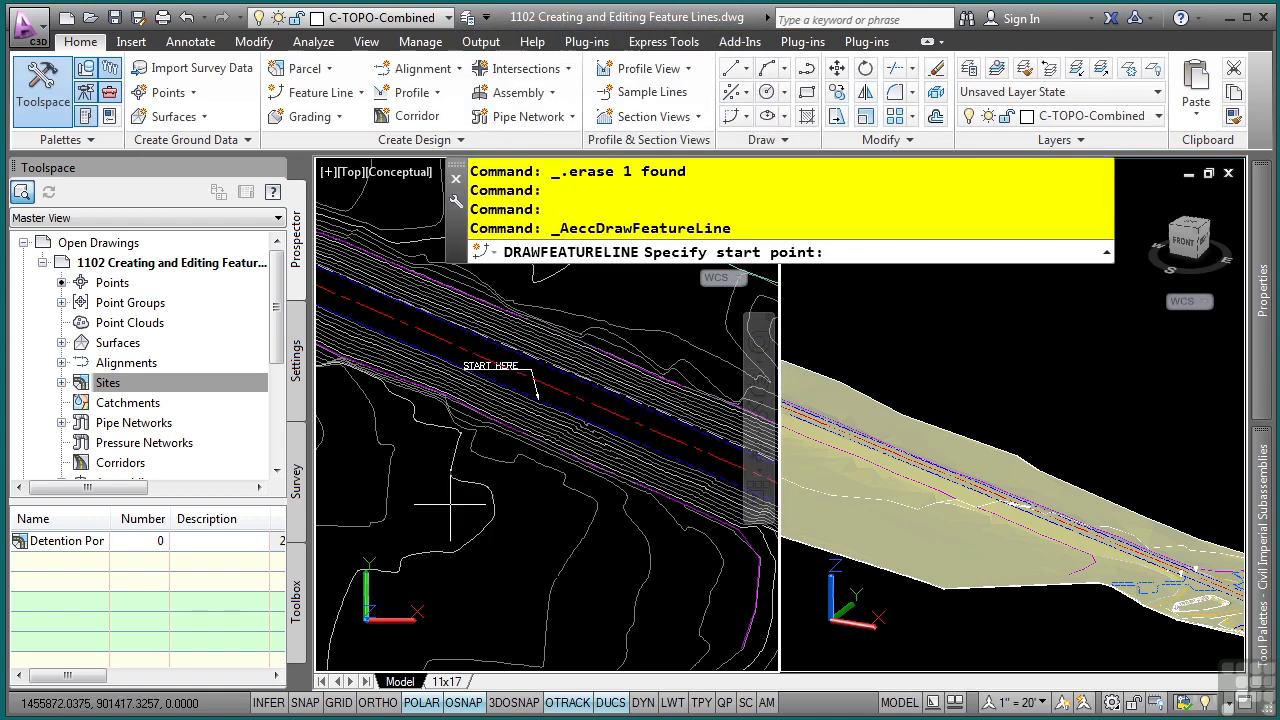
Step: Draw a diagonal feature line about 175 ft long below the road corridor, with an elevation of 100 at both ends
{"action": "mouse_move", "coordinate": [469, 514]}
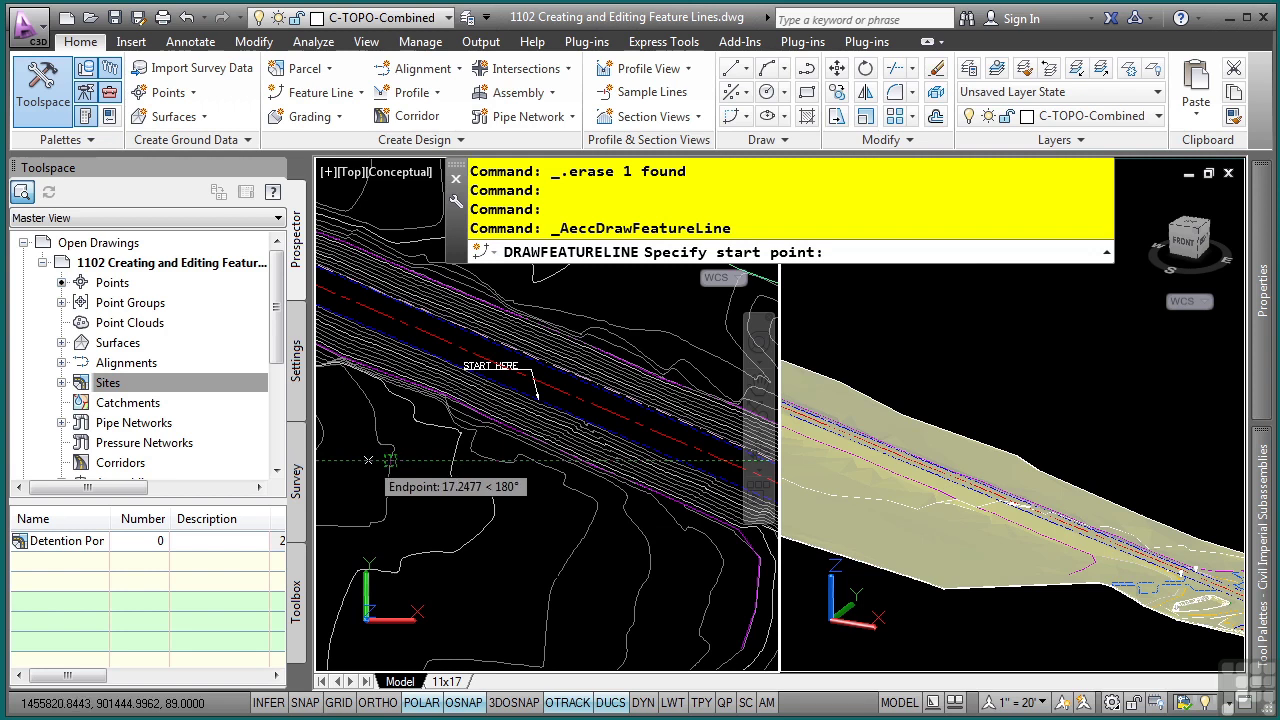
{"action": "left_click", "coordinate": [361, 460]}
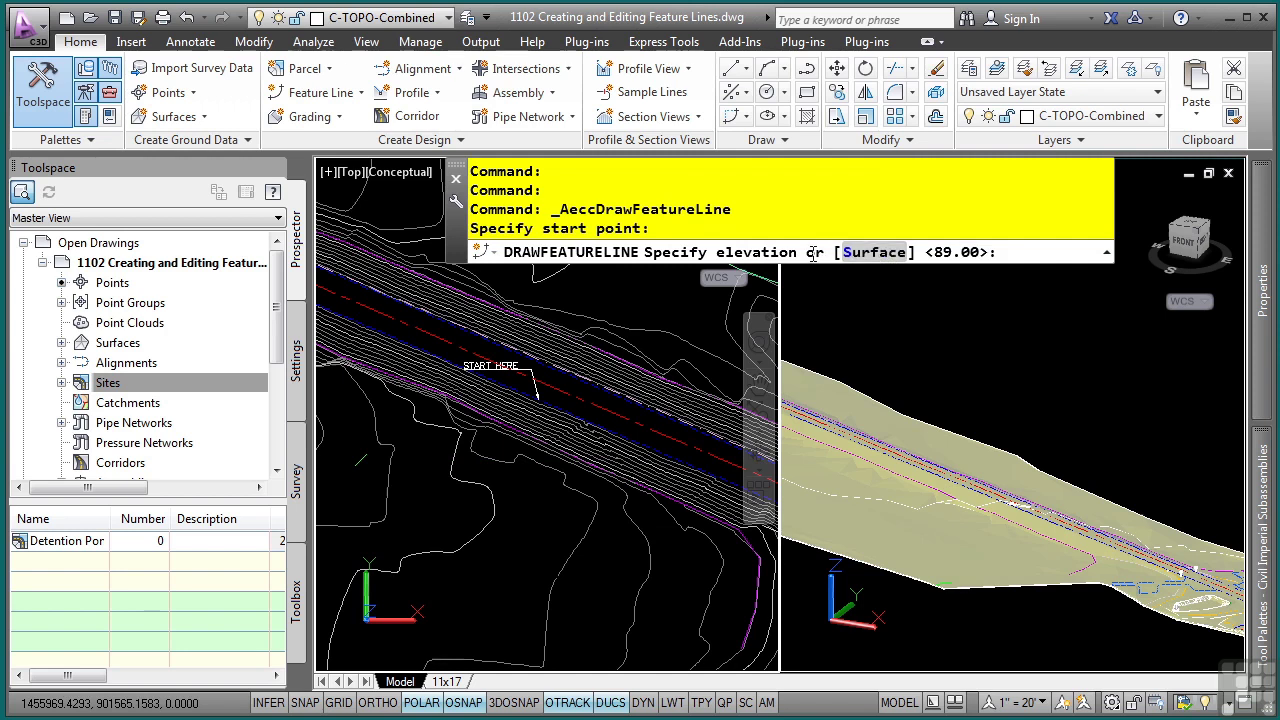
{"action": "key", "text": "Return"}
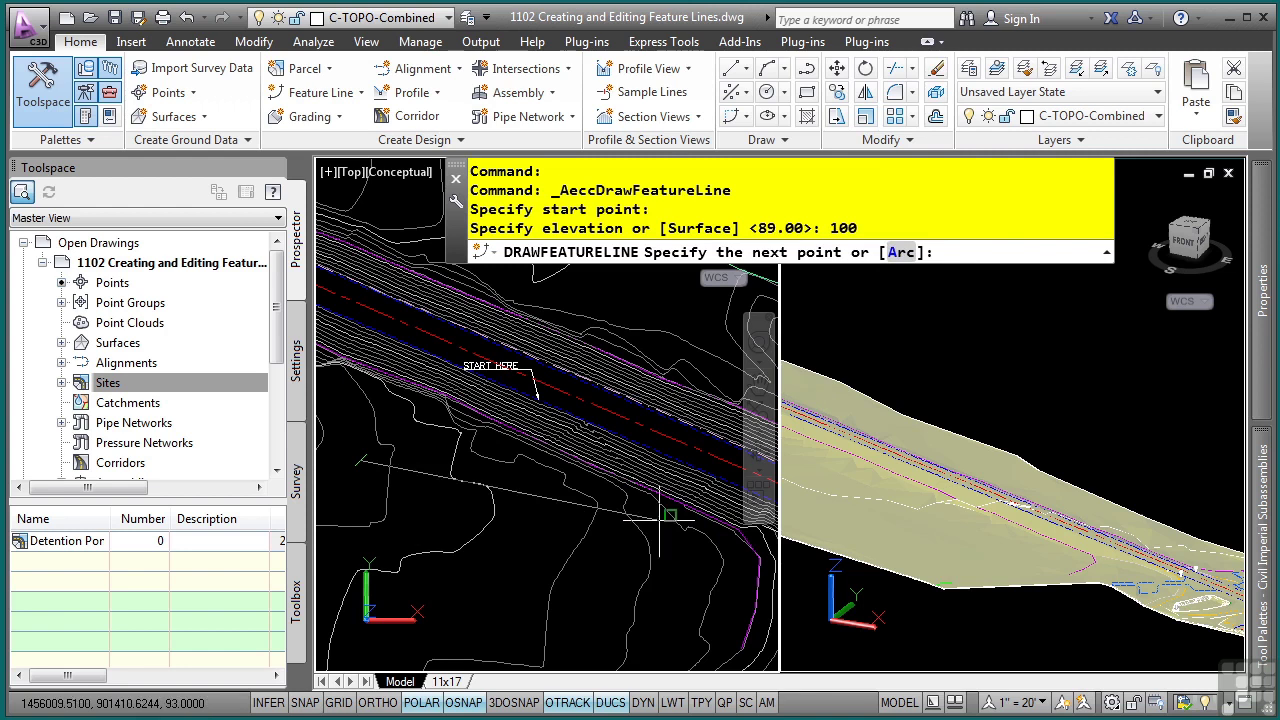
{"action": "left_click", "coordinate": [594, 617]}
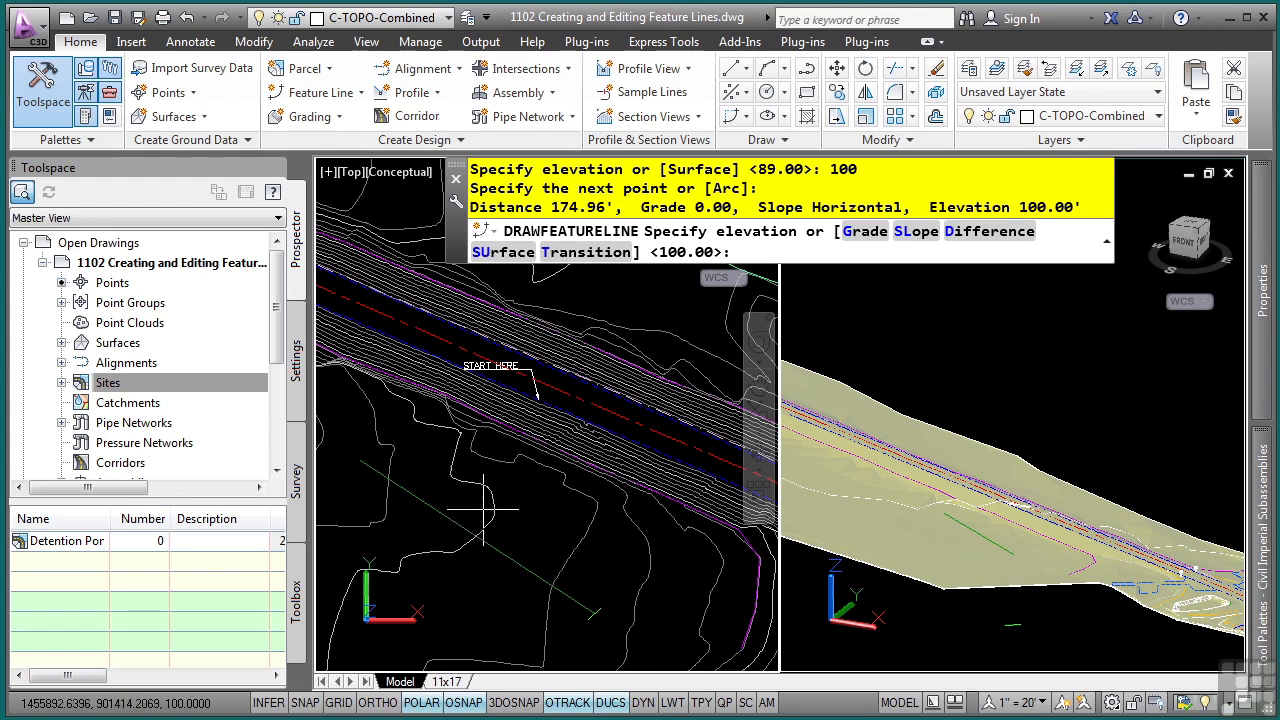
{"action": "type", "text": "00"}
{"action": "key", "text": "Return"}
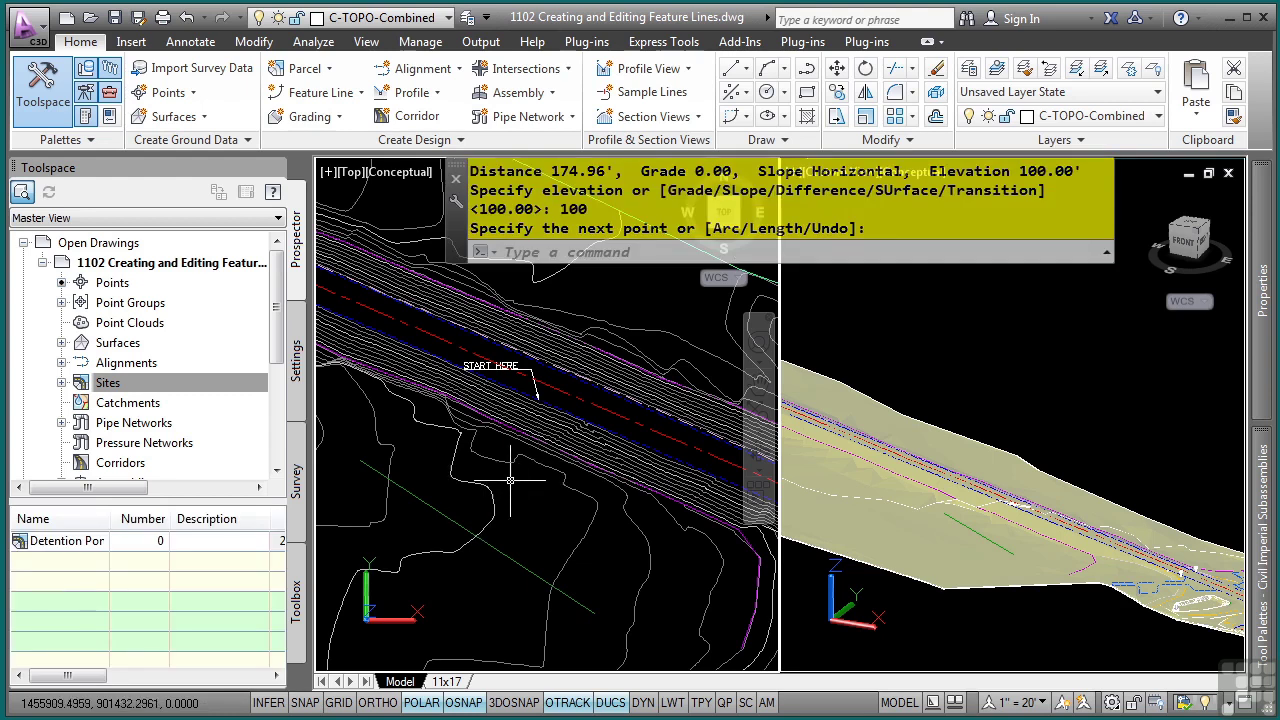
Step: Draw a rectangle across the middle of the new diagonal feature line and inspect both objects in the 3D view
{"action": "type", "text": "rec"}
{"action": "key", "text": "Return"}
{"action": "left_click", "coordinate": [408, 590]}
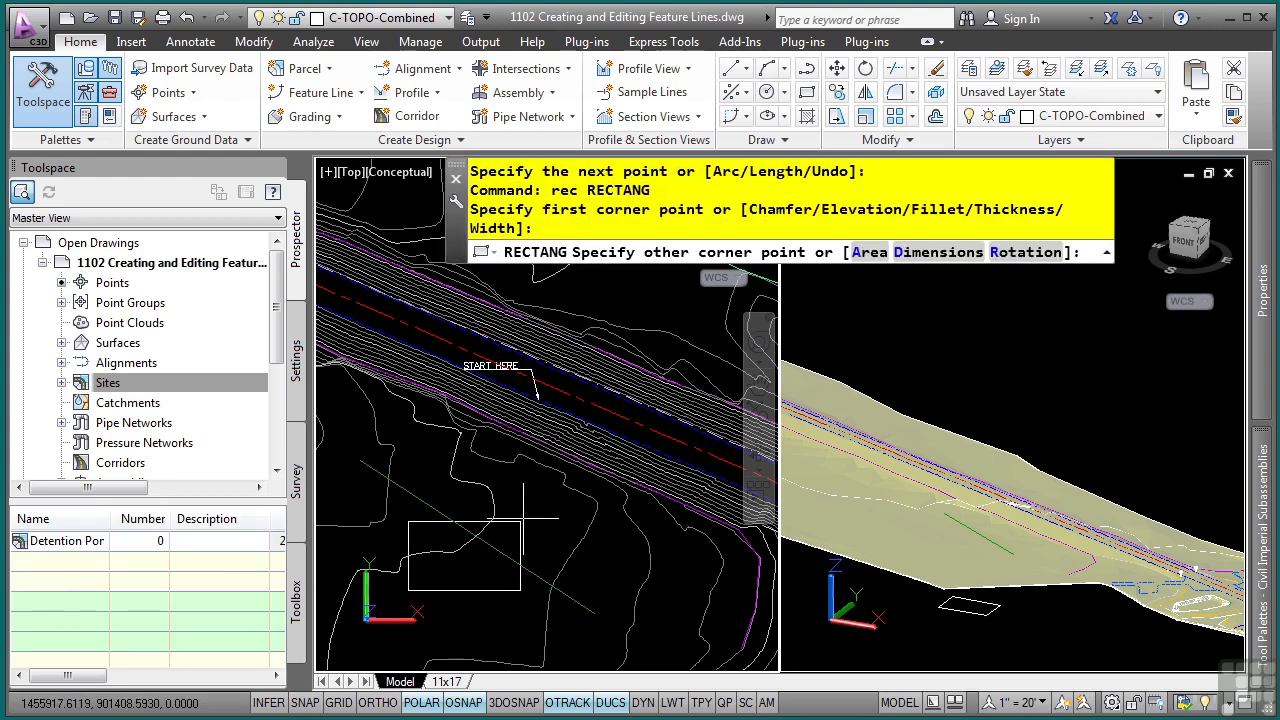
{"action": "left_click", "coordinate": [528, 507]}
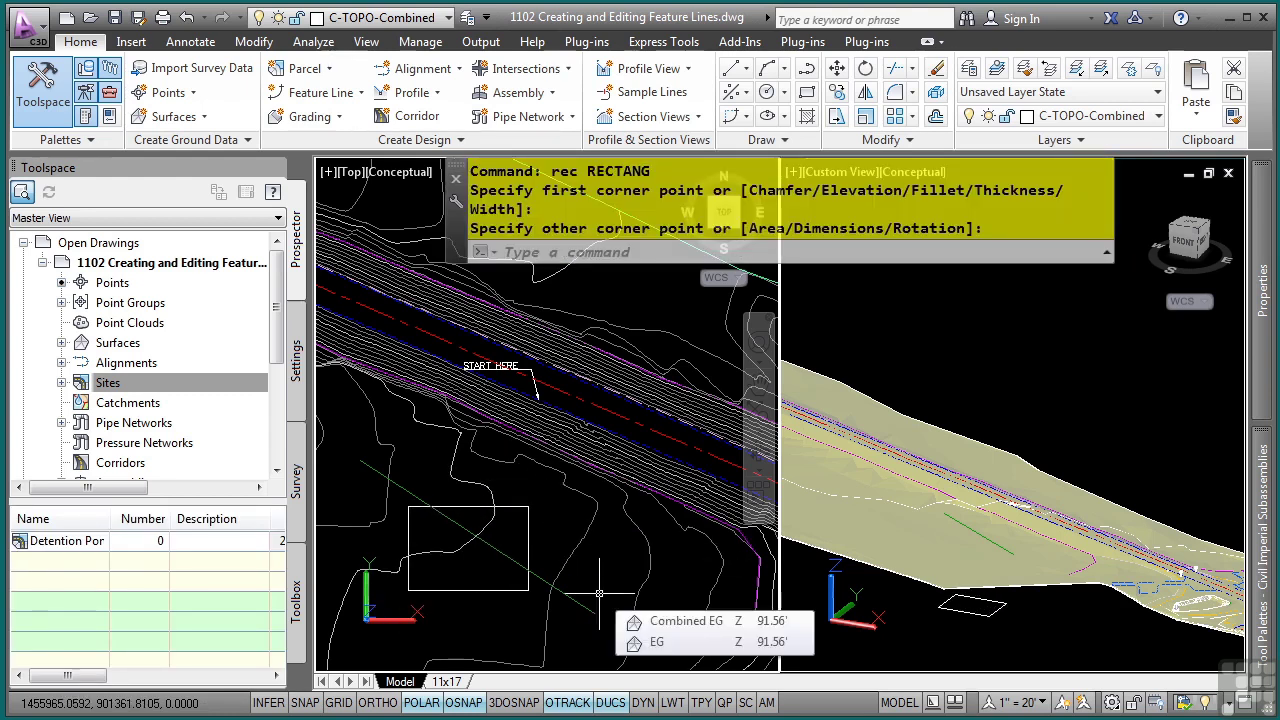
{"action": "left_click", "coordinate": [940, 632]}
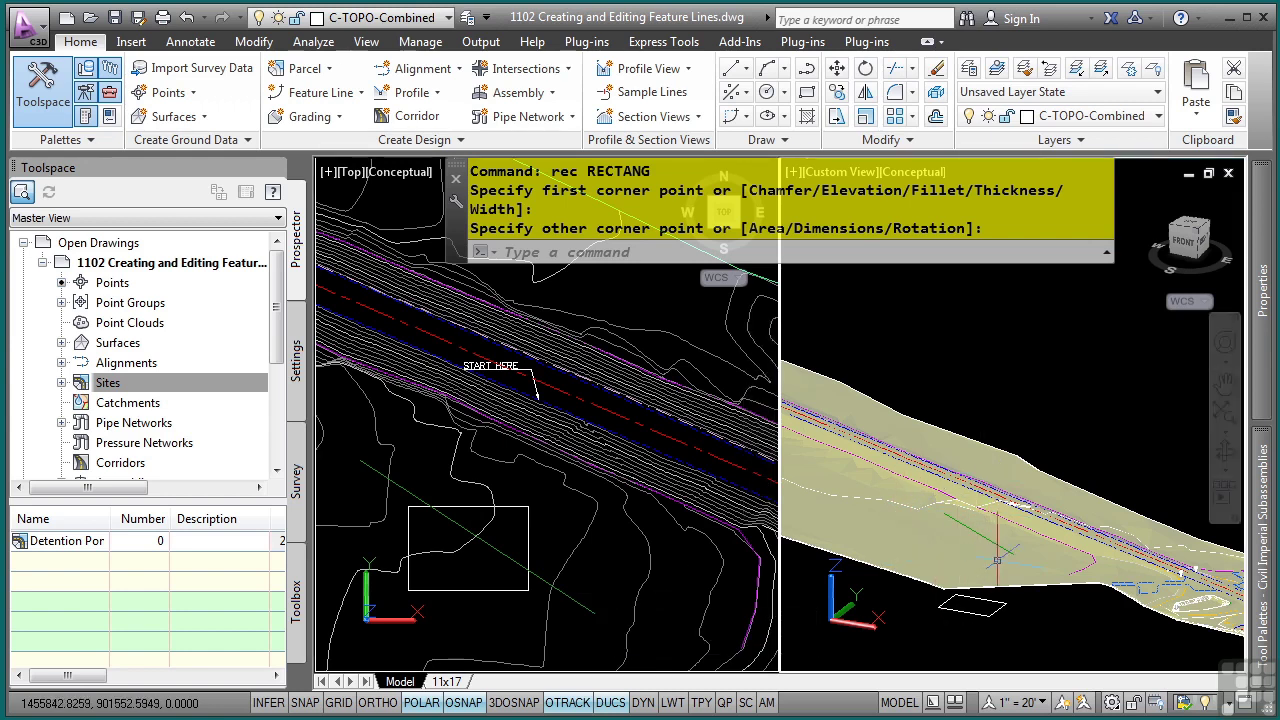
{"action": "middle_click_drag", "start_coordinate": [906, 627], "coordinate": [946, 640], "text": "shift"}
{"action": "key", "text": "Escape"}
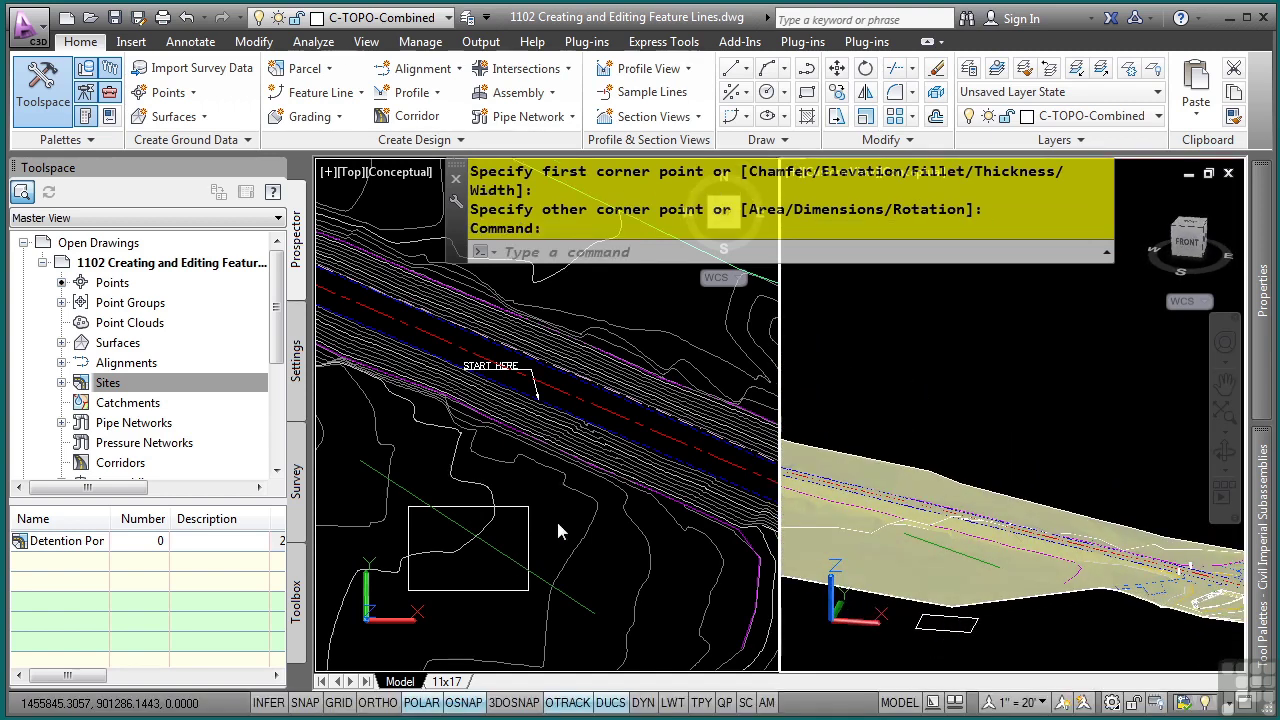
Step: Convert the rectangle to a feature line in the Detention Pond site with the Basic Feature Line style, erasing the original entity
{"action": "left_click", "coordinate": [543, 521]}
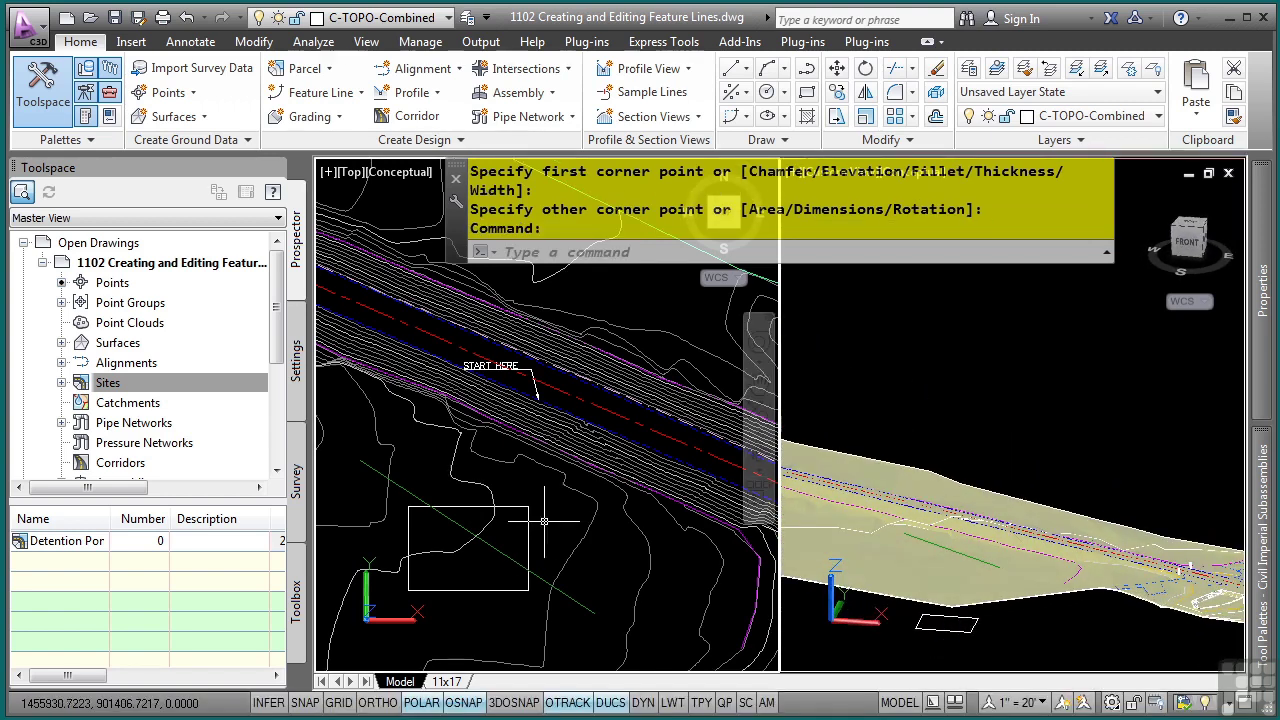
{"action": "left_click", "coordinate": [340, 92]}
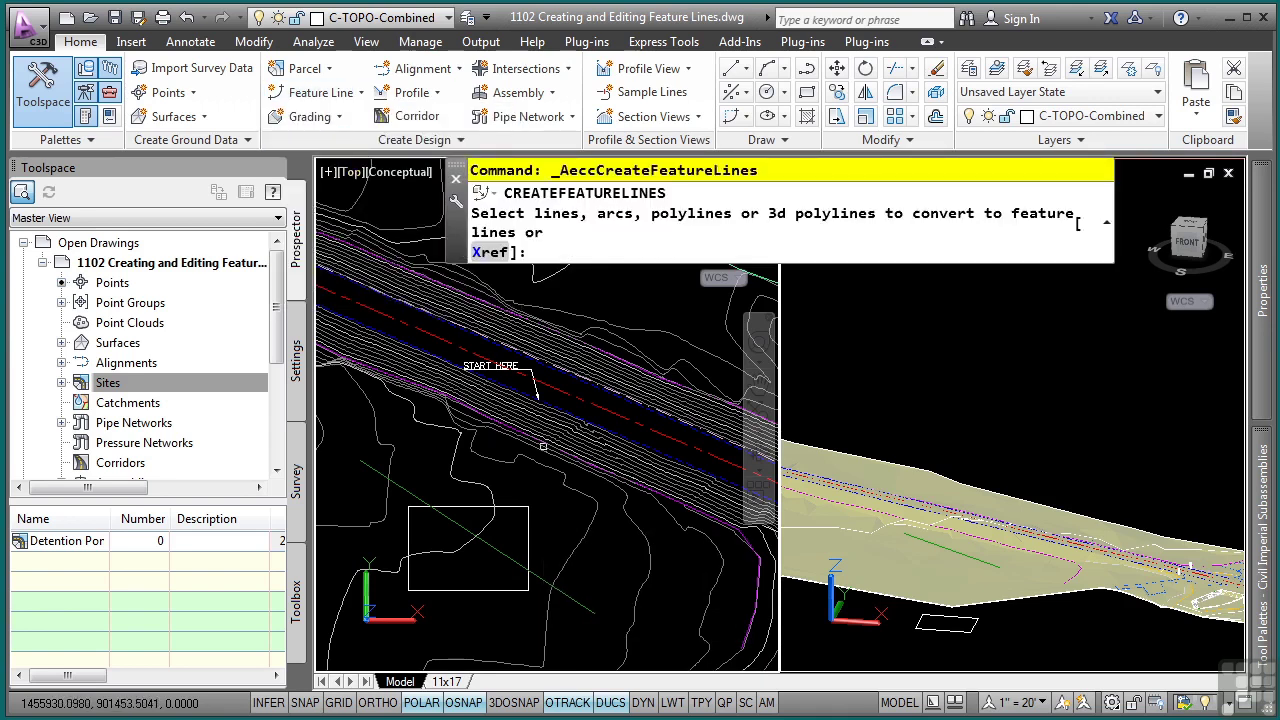
{"action": "left_click", "coordinate": [530, 520]}
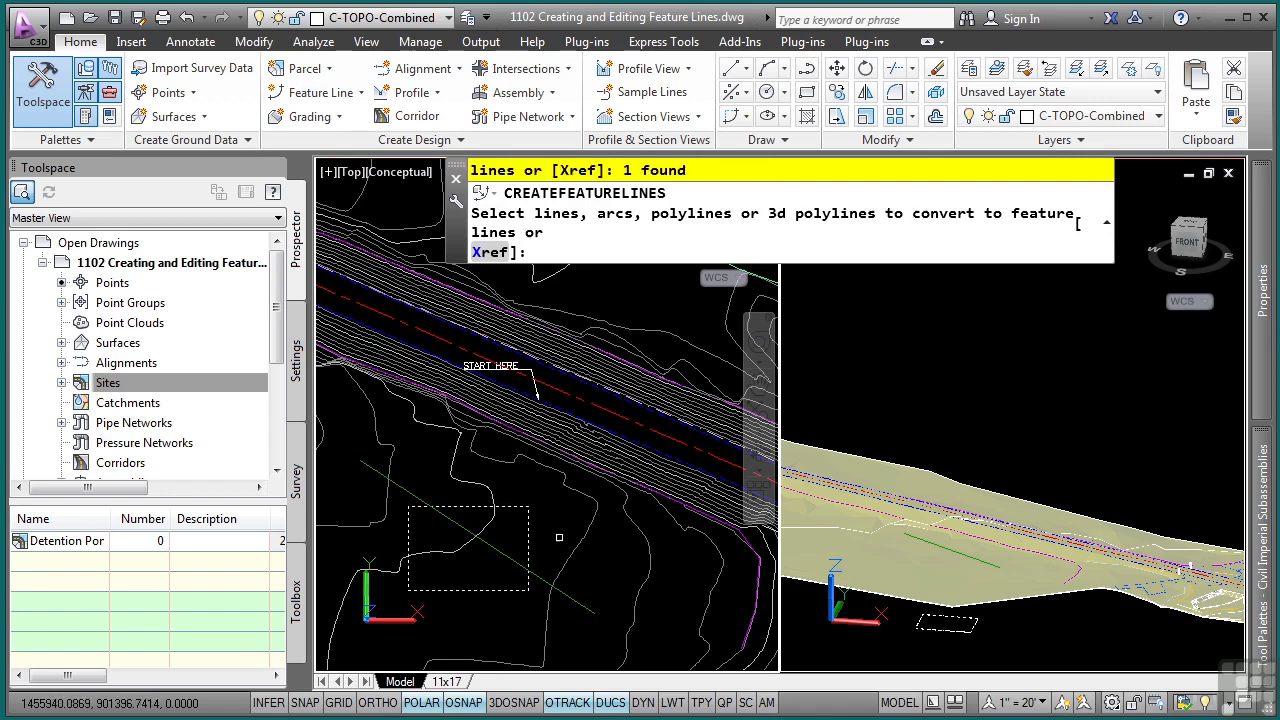
{"action": "key", "text": "Return"}
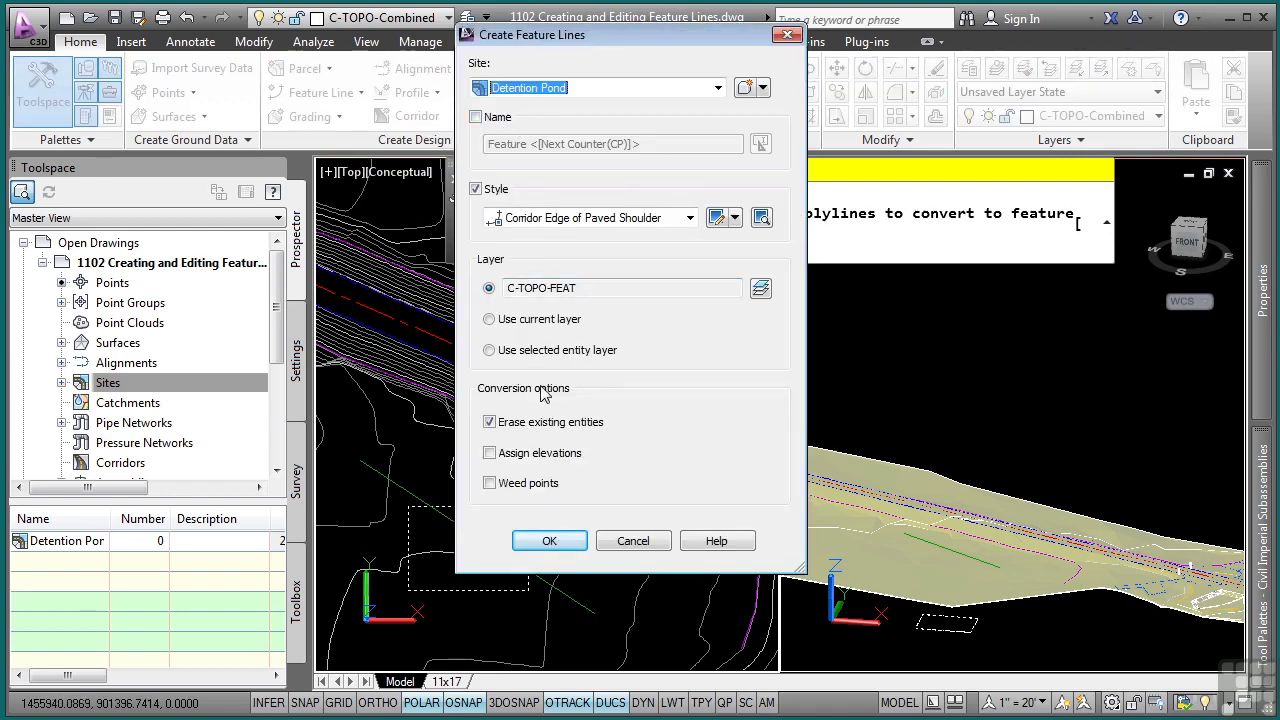
{"action": "left_click", "coordinate": [560, 222]}
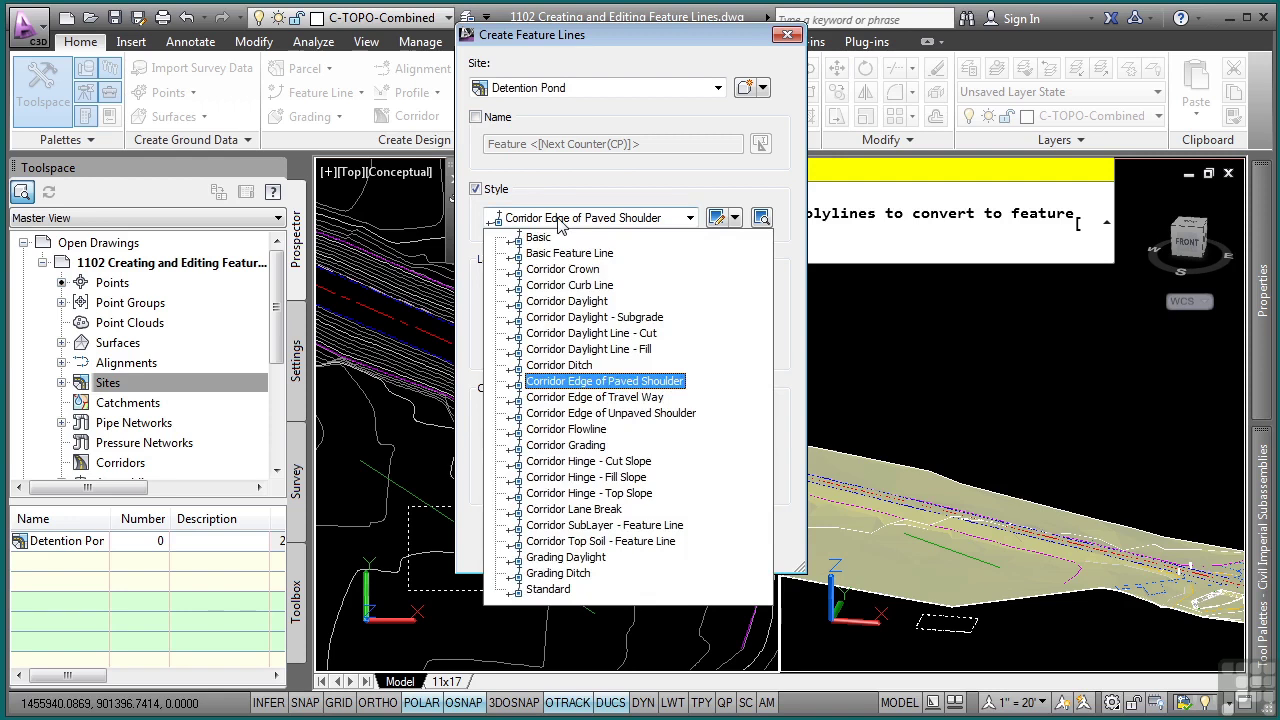
{"action": "left_click", "coordinate": [556, 254]}
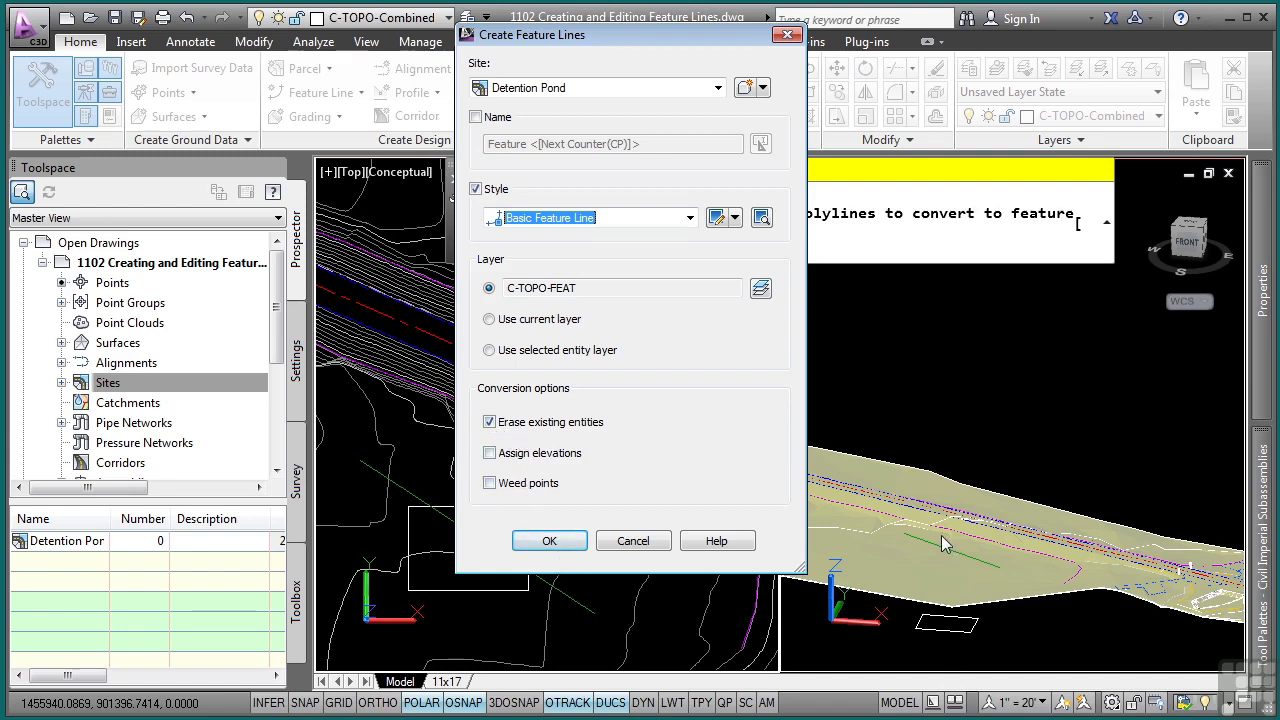
{"action": "left_click", "coordinate": [553, 538]}
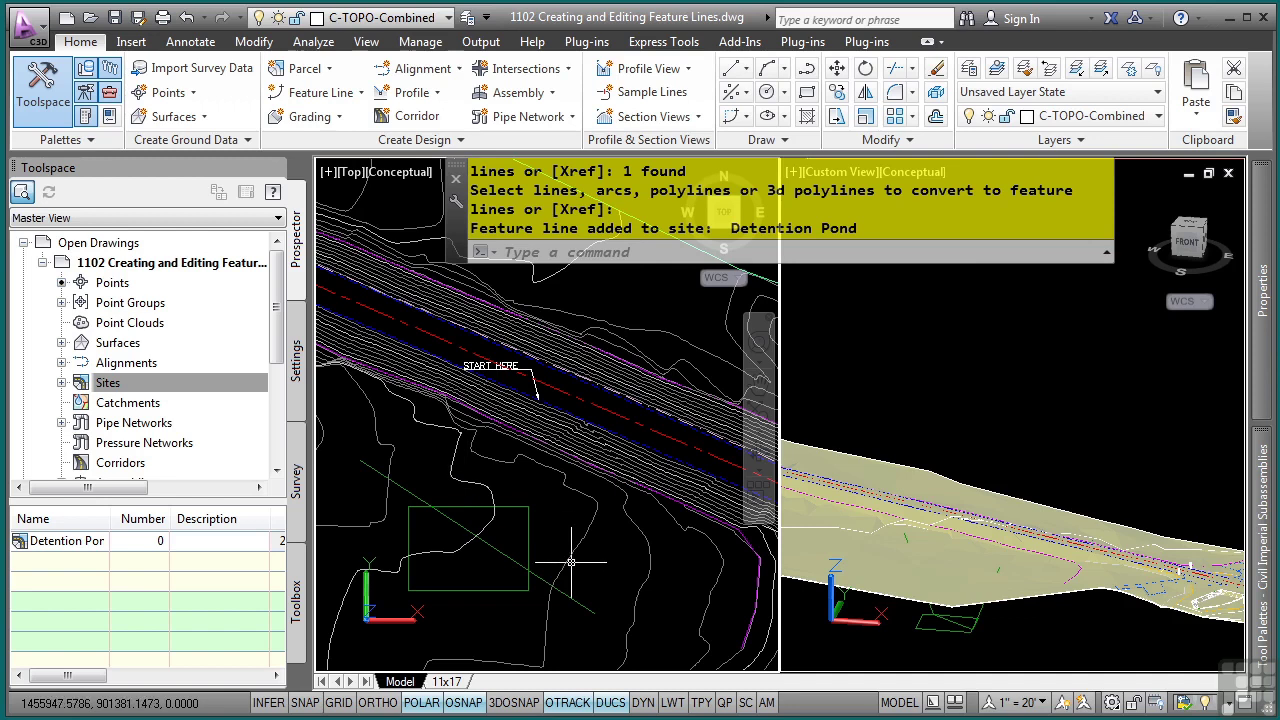
Step: Examine the diagonal and rectangular feature lines together in the Object Viewer to see how they cross at different elevations
{"action": "left_click", "coordinate": [534, 545]}
{"action": "left_click", "coordinate": [498, 568]}
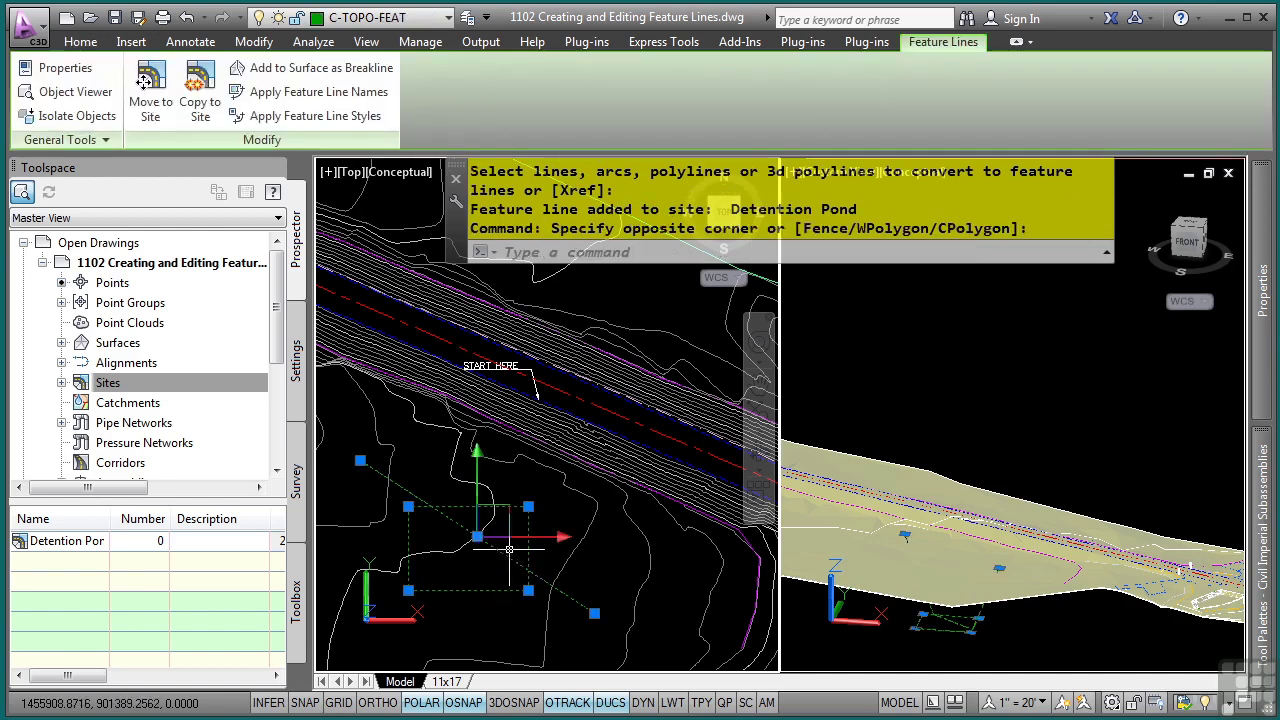
{"action": "right_click", "coordinate": [557, 513]}
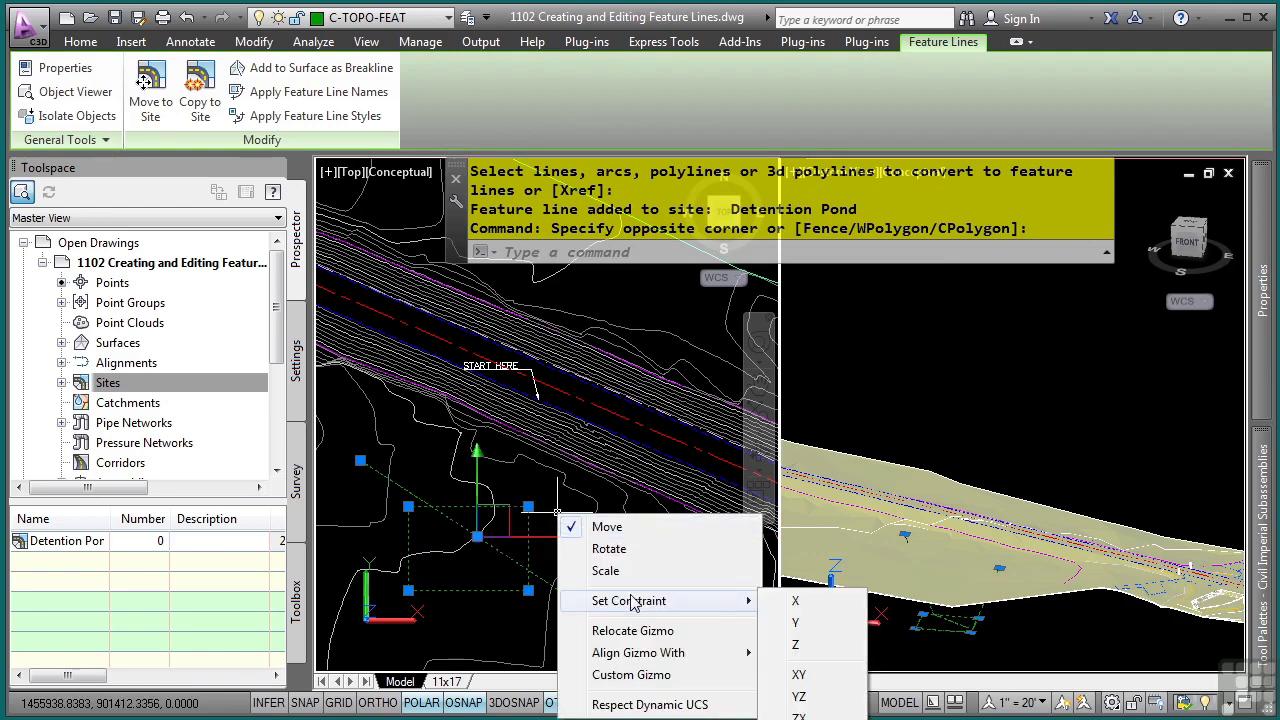
{"action": "key", "text": "Escape"}
{"action": "left_click", "coordinate": [75, 91]}
{"action": "left_click_drag", "start_coordinate": [571, 526], "coordinate": [531, 383]}
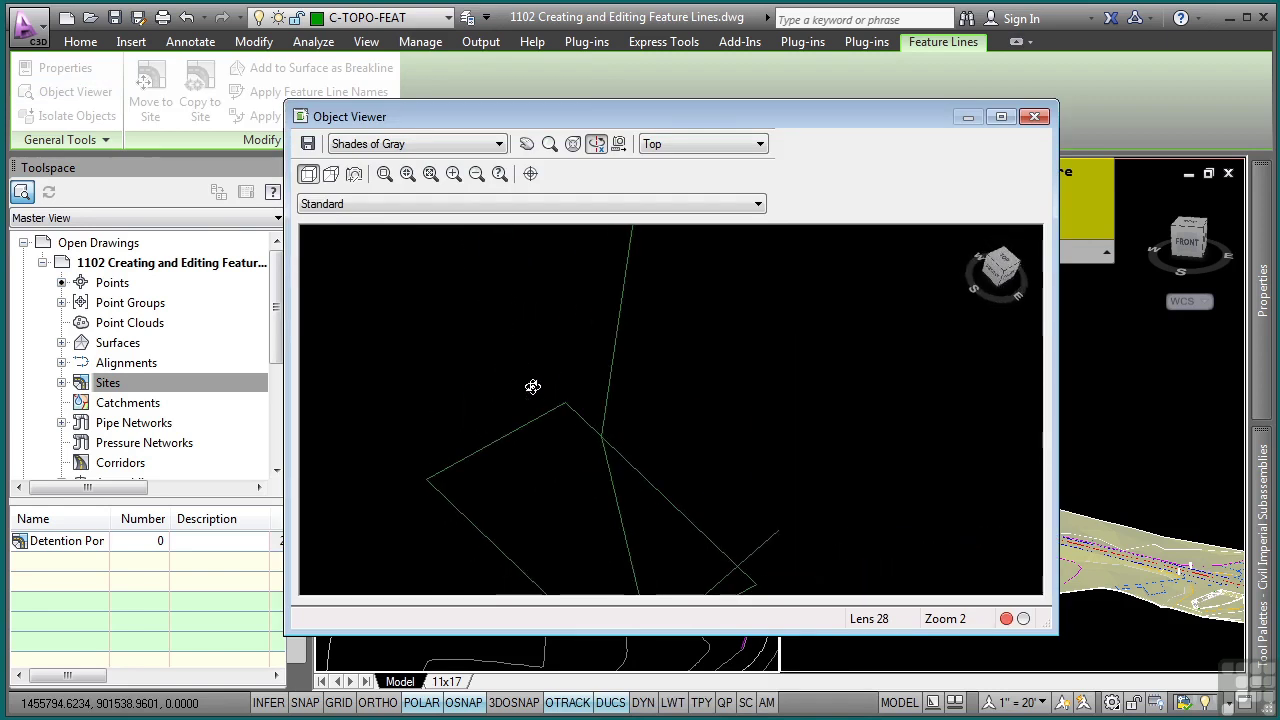
{"action": "left_click_drag", "start_coordinate": [697, 540], "coordinate": [740, 489]}
{"action": "key", "text": "Escape"}
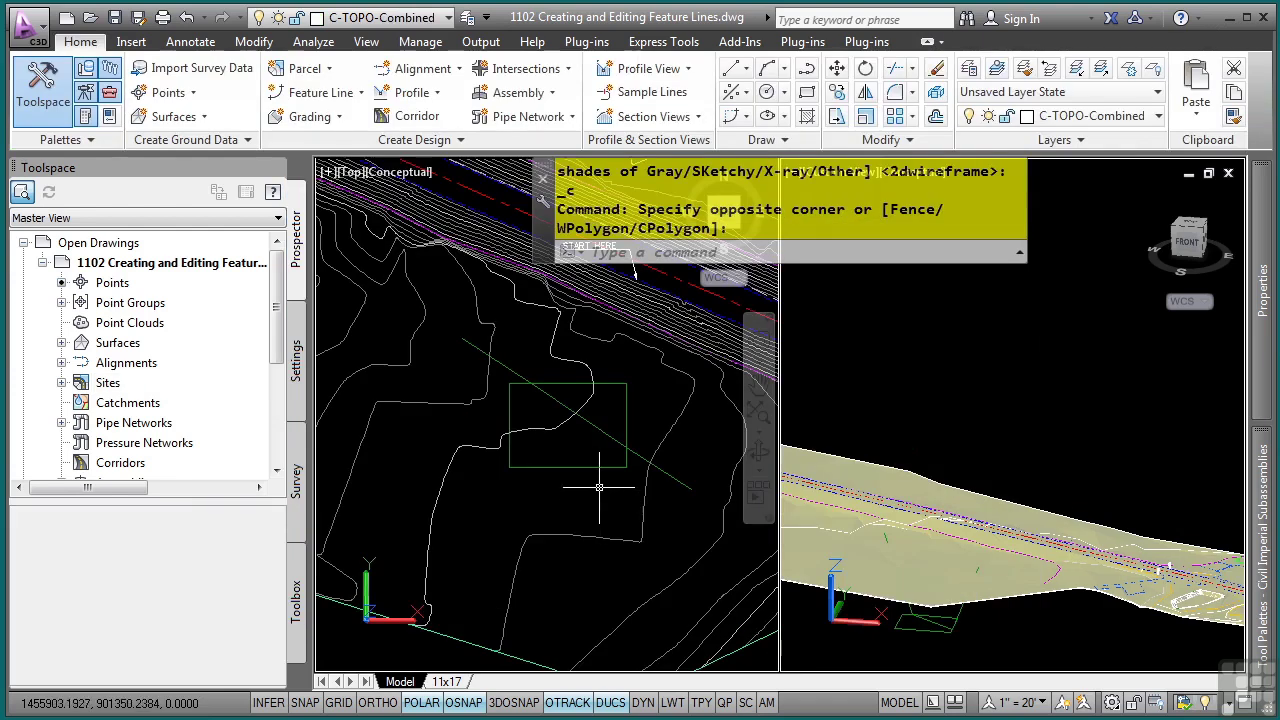
Step: Delete the diagonal and rectangular feature lines
{"action": "left_click", "coordinate": [641, 412]}
{"action": "left_click", "coordinate": [599, 450]}
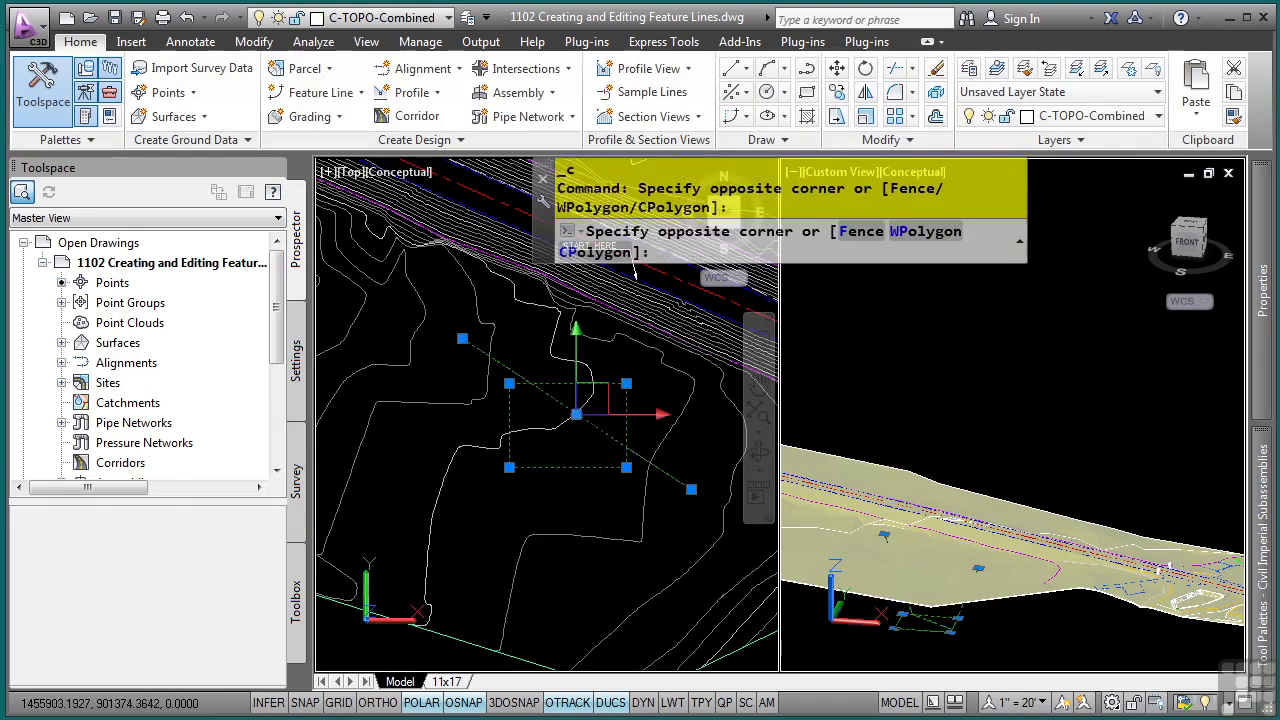
{"action": "key", "text": "Delete"}
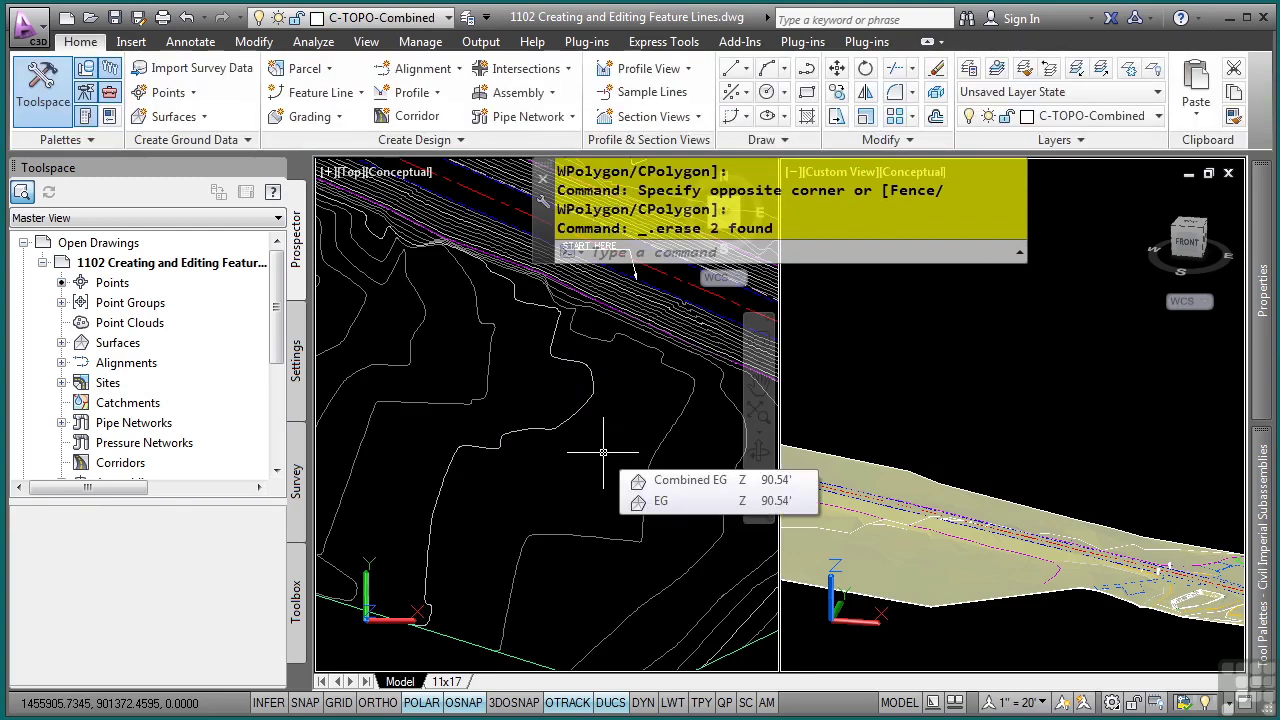
Step: Begin a new feature line and create a site named Tourist Parking Lot for it, reviewing the site's 3D geometry and numbering properties
{"action": "middle_click_drag", "start_coordinate": [639, 429], "coordinate": [525, 542]}
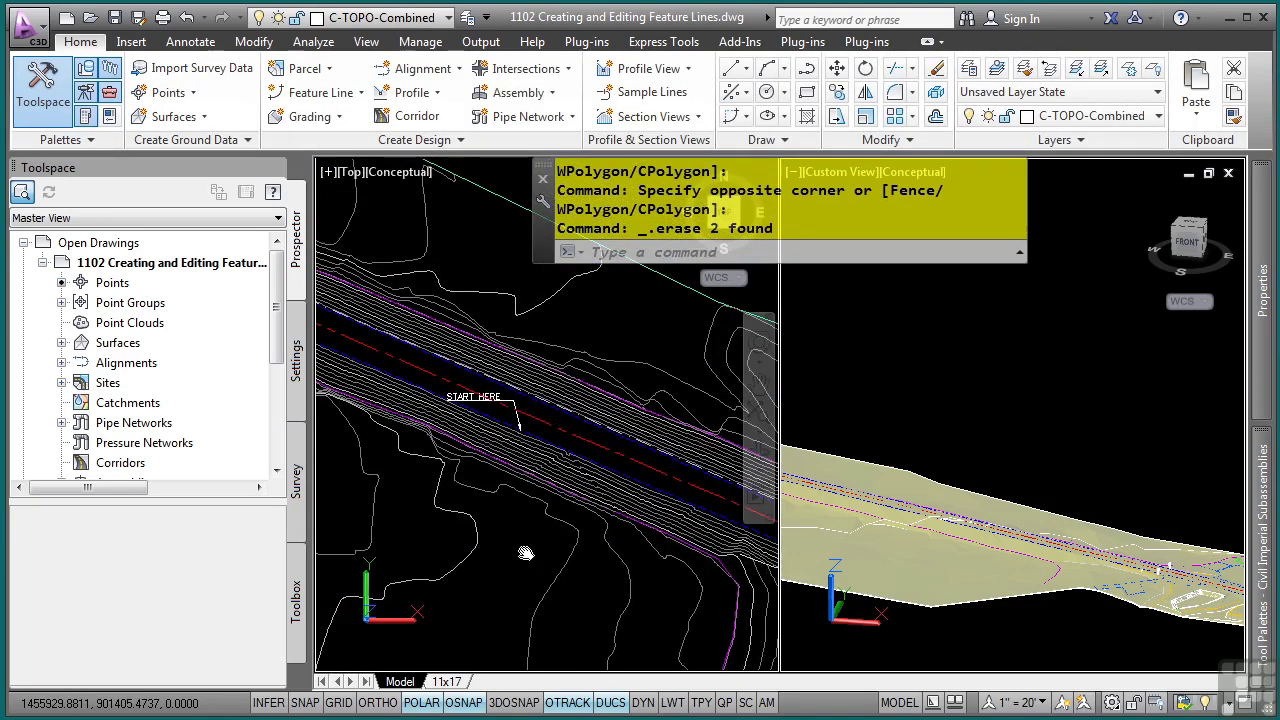
{"action": "scroll", "coordinate": [522, 469], "scroll_direction": "up", "scroll_amount": 3}
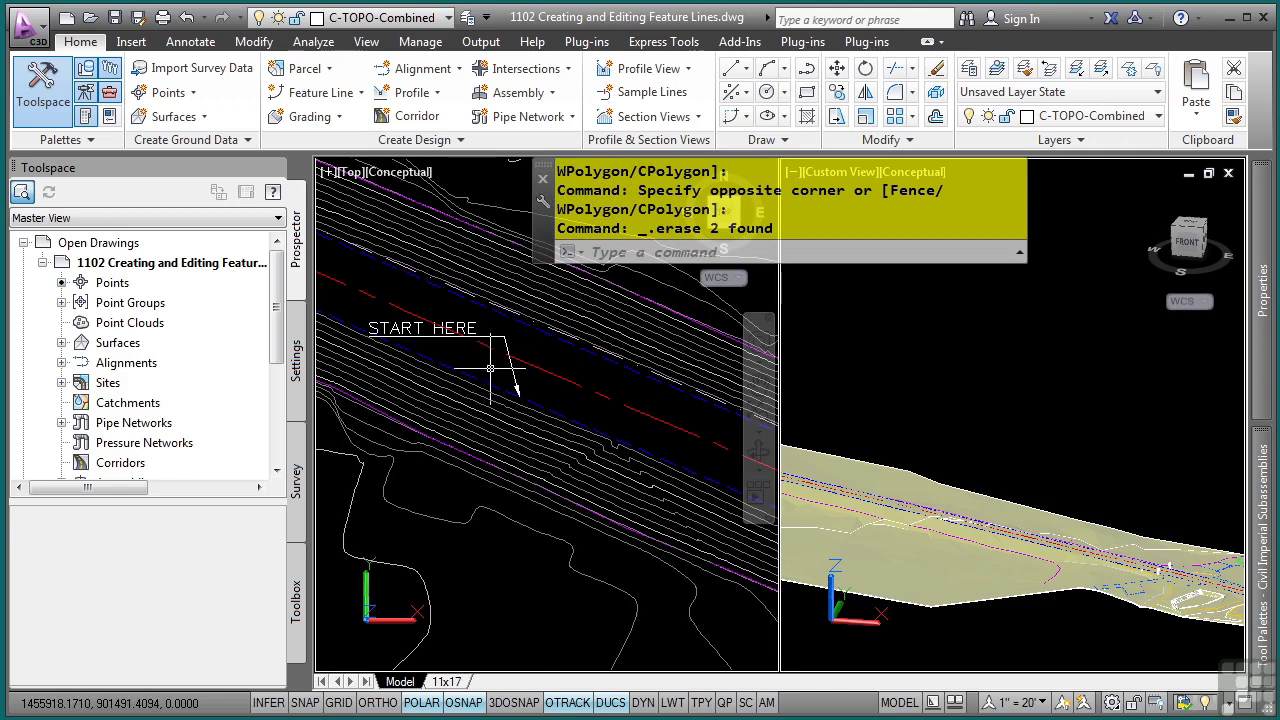
{"action": "mouse_move", "coordinate": [491, 384]}
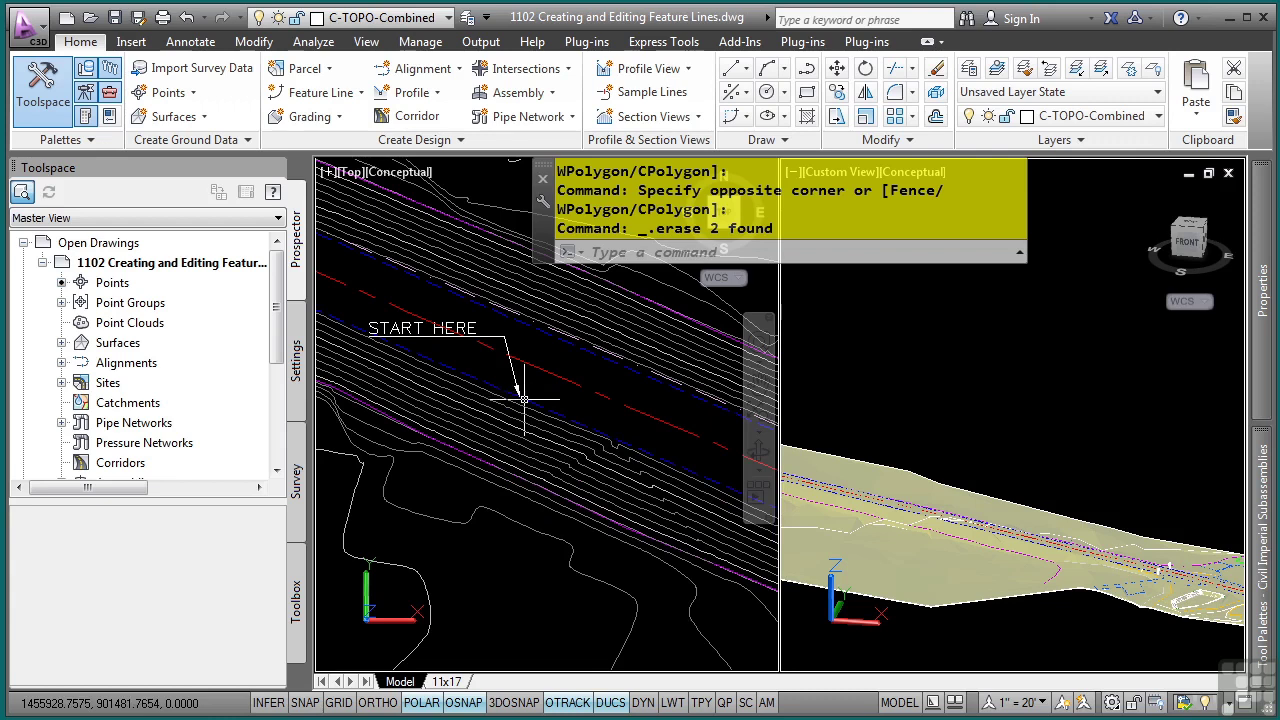
{"action": "left_click", "coordinate": [320, 92]}
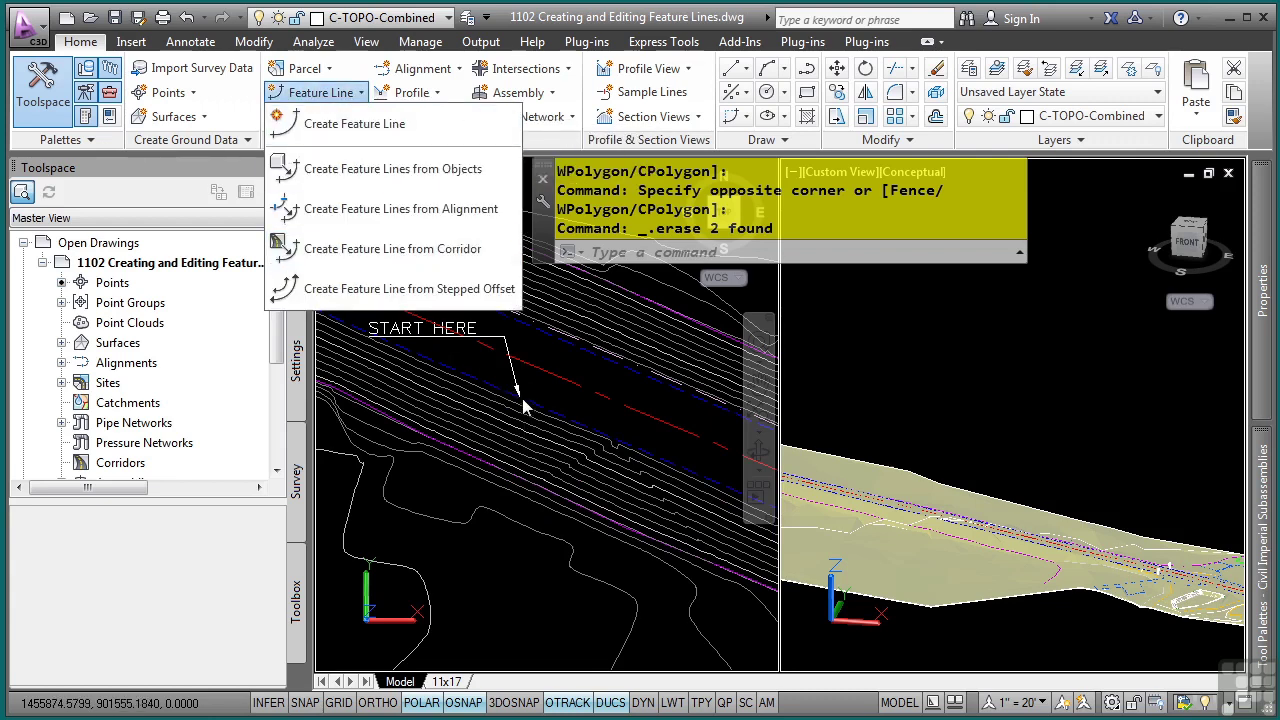
{"action": "left_click", "coordinate": [354, 123]}
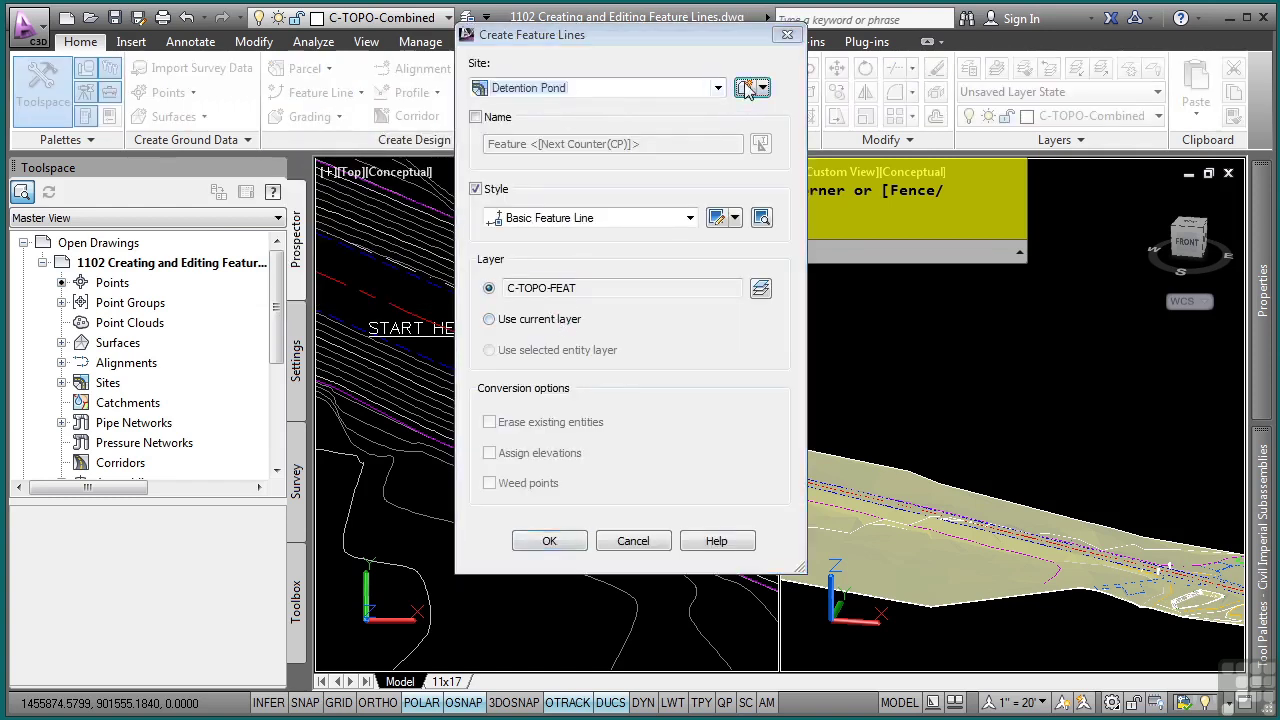
{"action": "left_click", "coordinate": [744, 88]}
{"action": "double_click", "coordinate": [386, 198]}
{"action": "type", "text": "Tourist Parking Lot"}
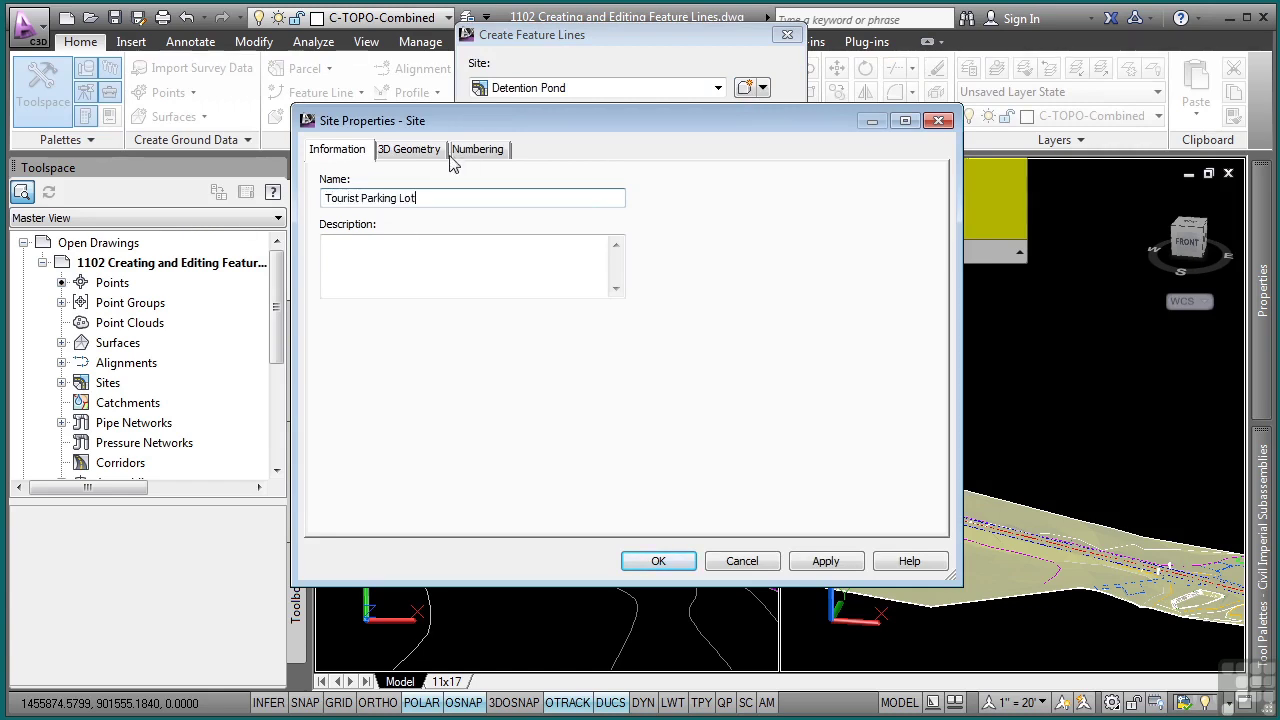
{"action": "left_click", "coordinate": [437, 157]}
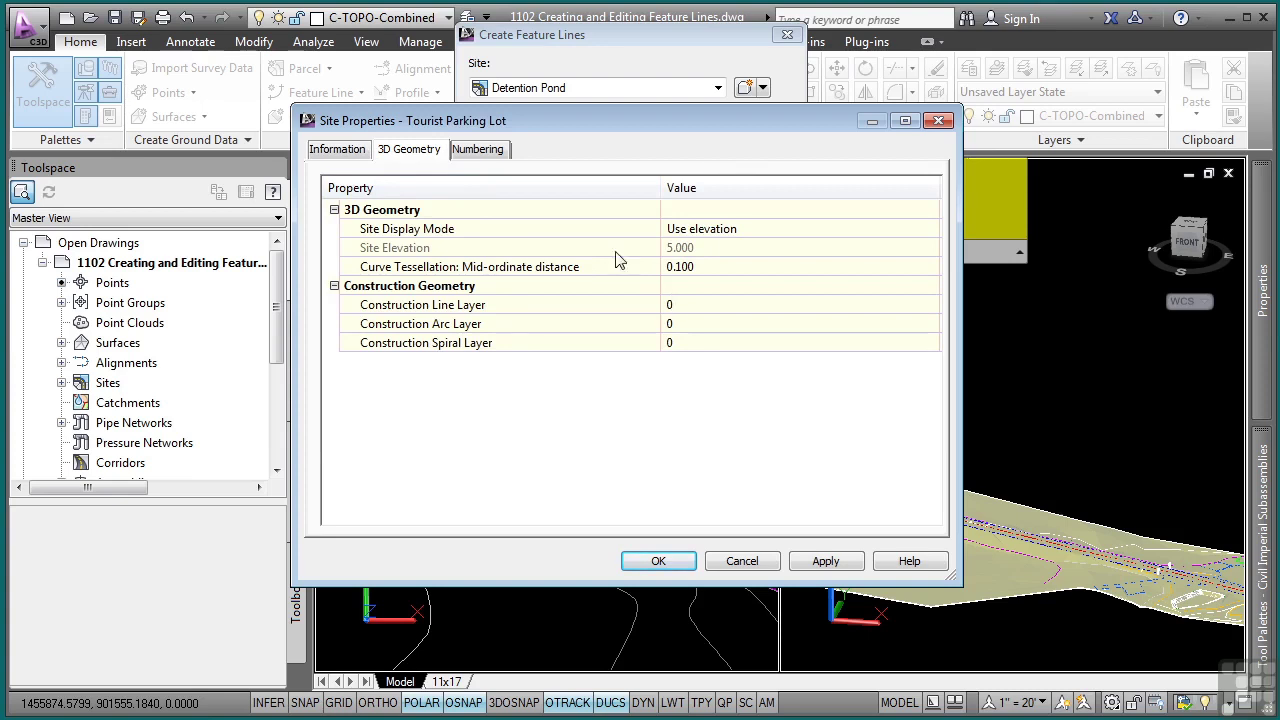
{"action": "left_click", "coordinate": [496, 150]}
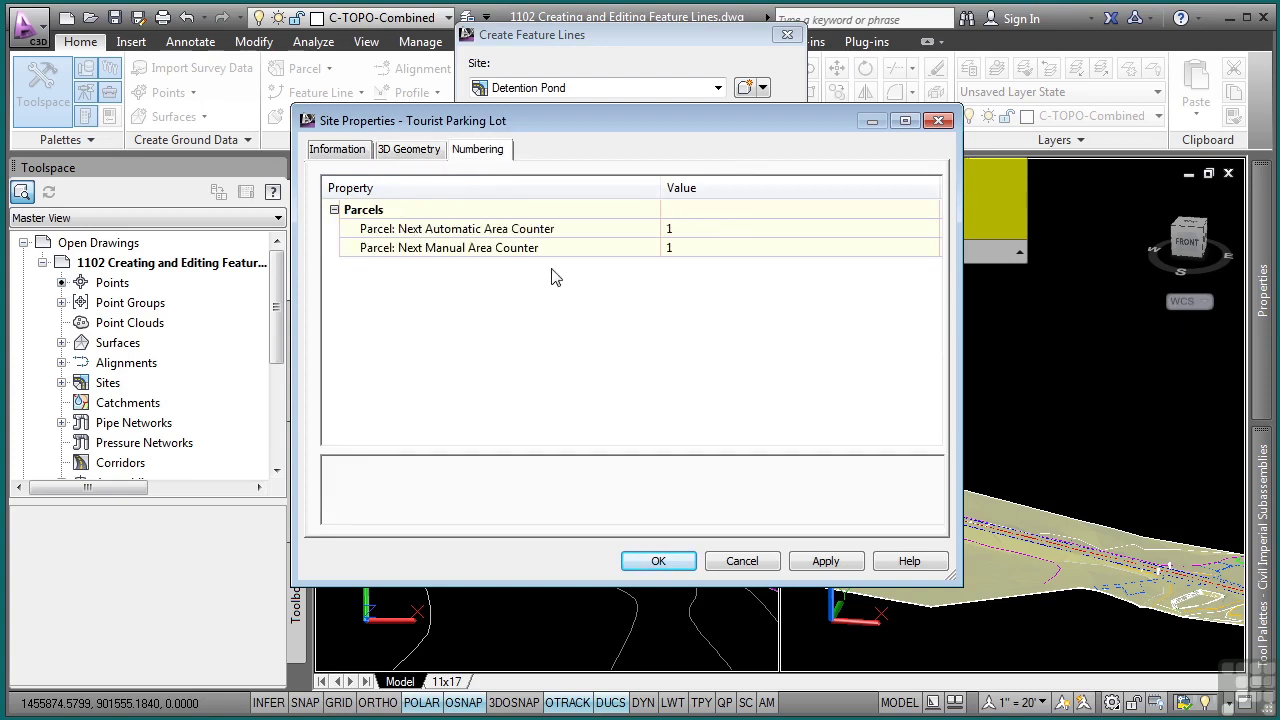
{"action": "left_click", "coordinate": [408, 160]}
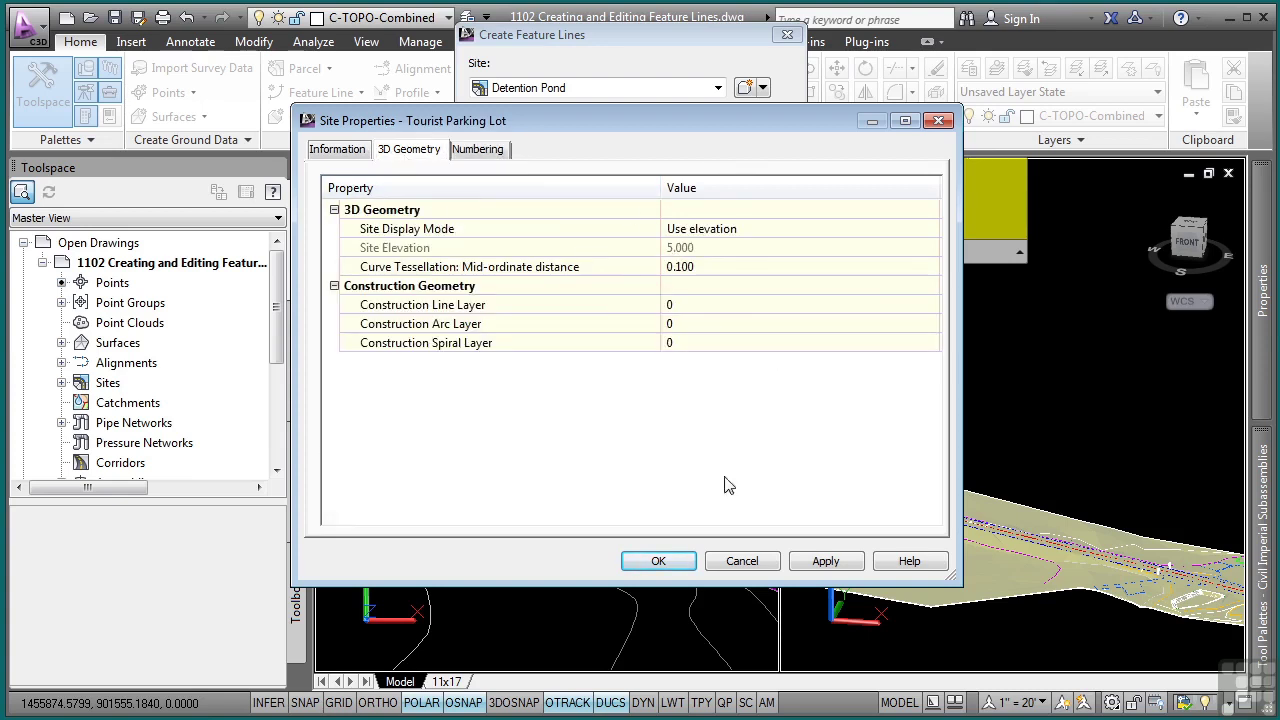
{"action": "left_click", "coordinate": [672, 574]}
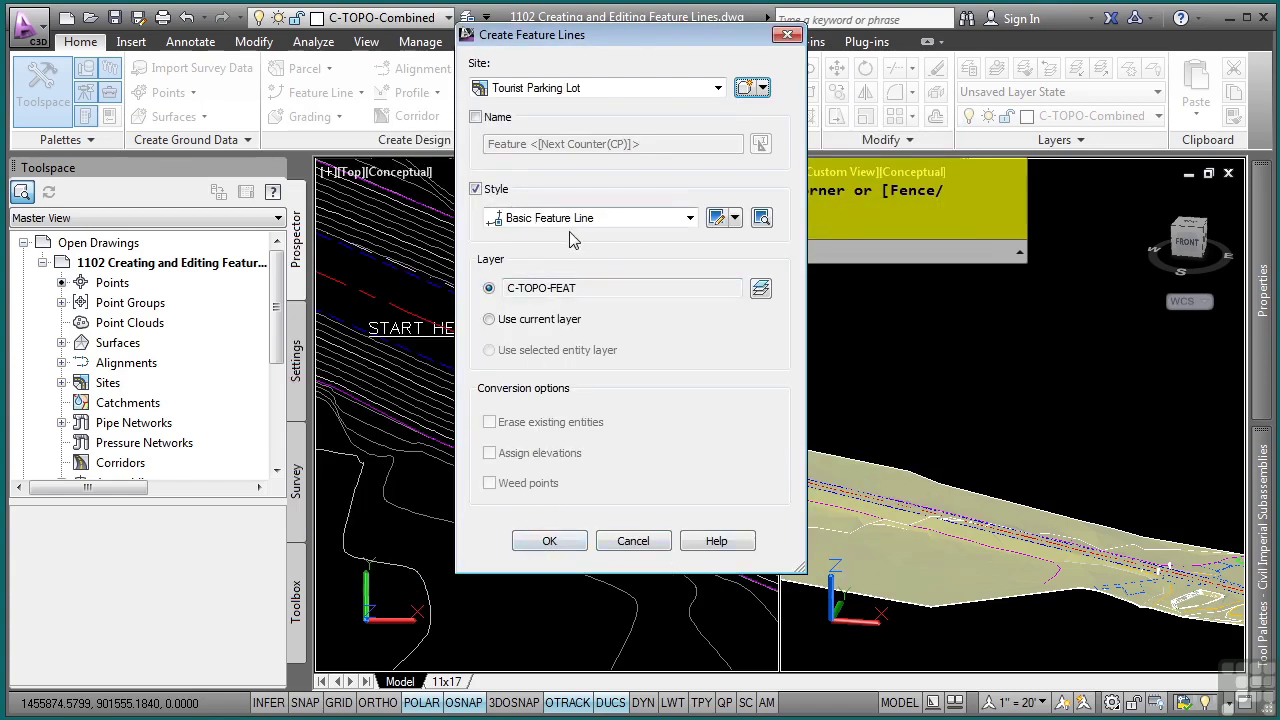
Step: Start the Basic Feature Line at the START HERE arrow tip at elevation 103.38 and add a second road-edge vertex at elevation 103.39
{"action": "left_click", "coordinate": [556, 540]}
{"action": "scroll", "coordinate": [505, 378], "scroll_direction": "up", "scroll_amount": 4}
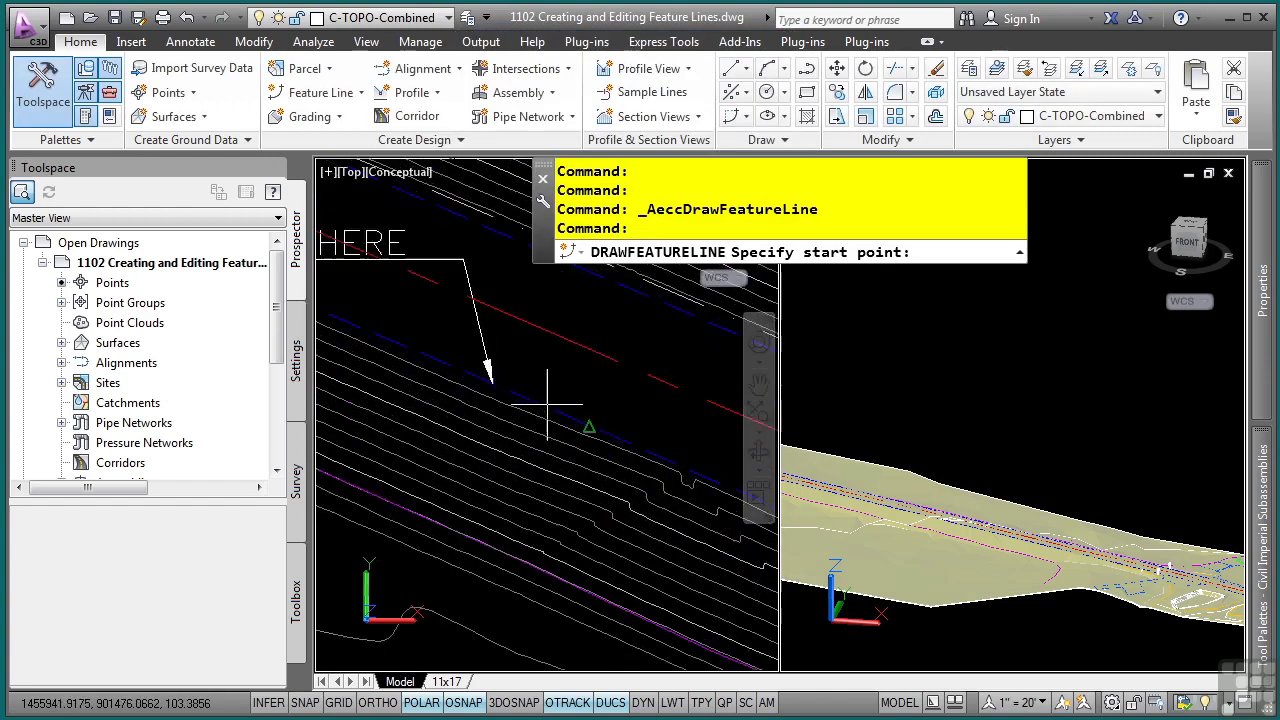
{"action": "left_click", "coordinate": [467, 371]}
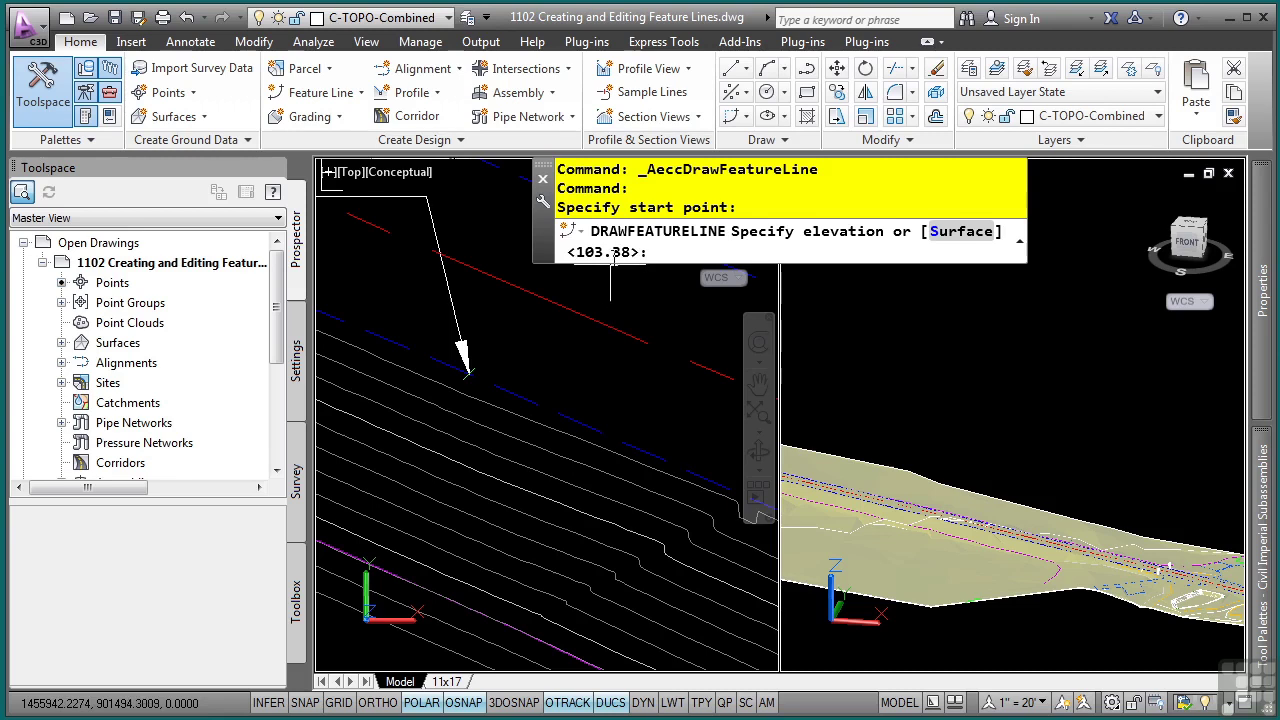
{"action": "key", "text": "Return"}
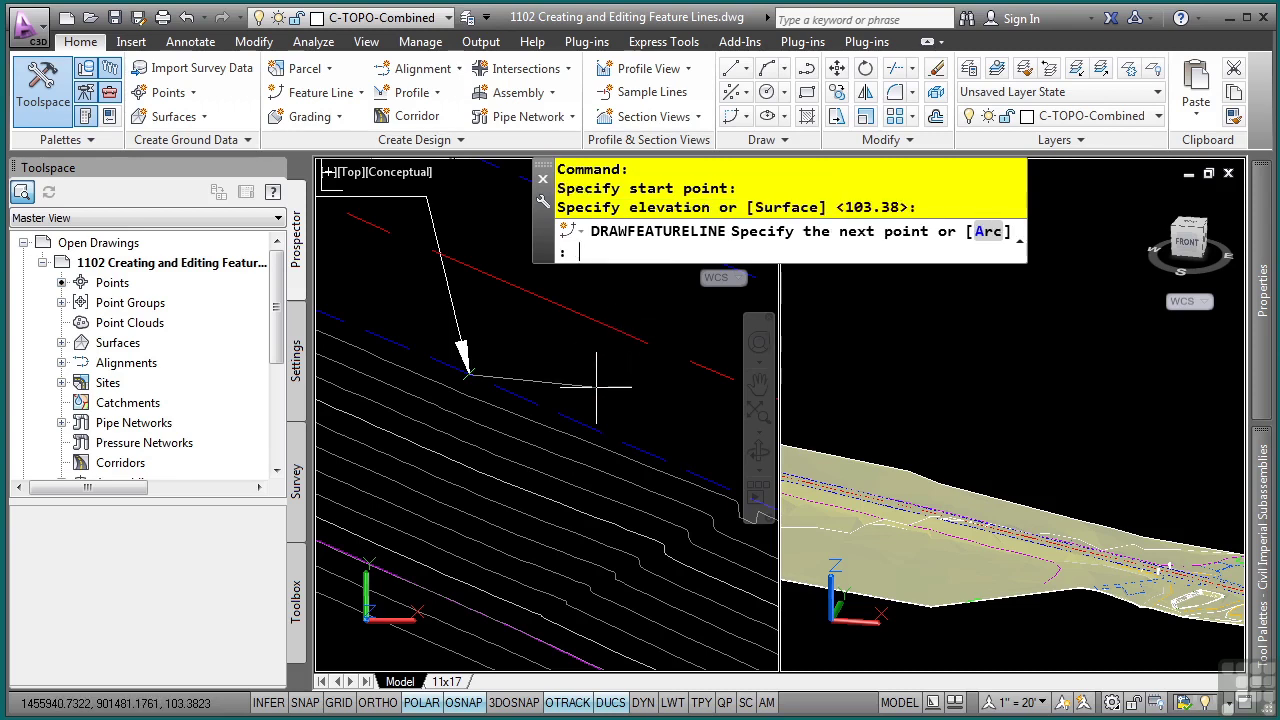
{"action": "mouse_move", "coordinate": [674, 374]}
{"action": "middle_mouse_down"}
{"action": "mouse_move", "coordinate": [423, 363]}
{"action": "mouse_move", "coordinate": [423, 397]}
{"action": "mouse_move", "coordinate": [428, 350]}
{"action": "middle_mouse_up"}
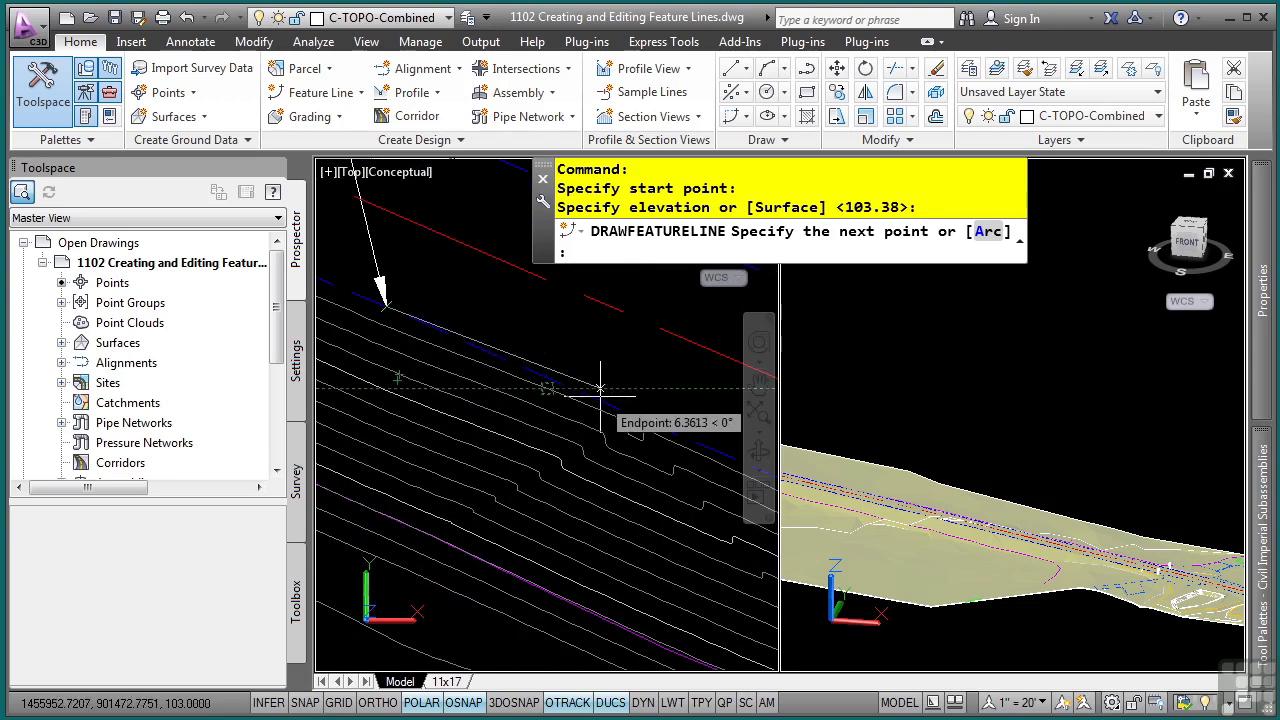
{"action": "left_click", "coordinate": [650, 435]}
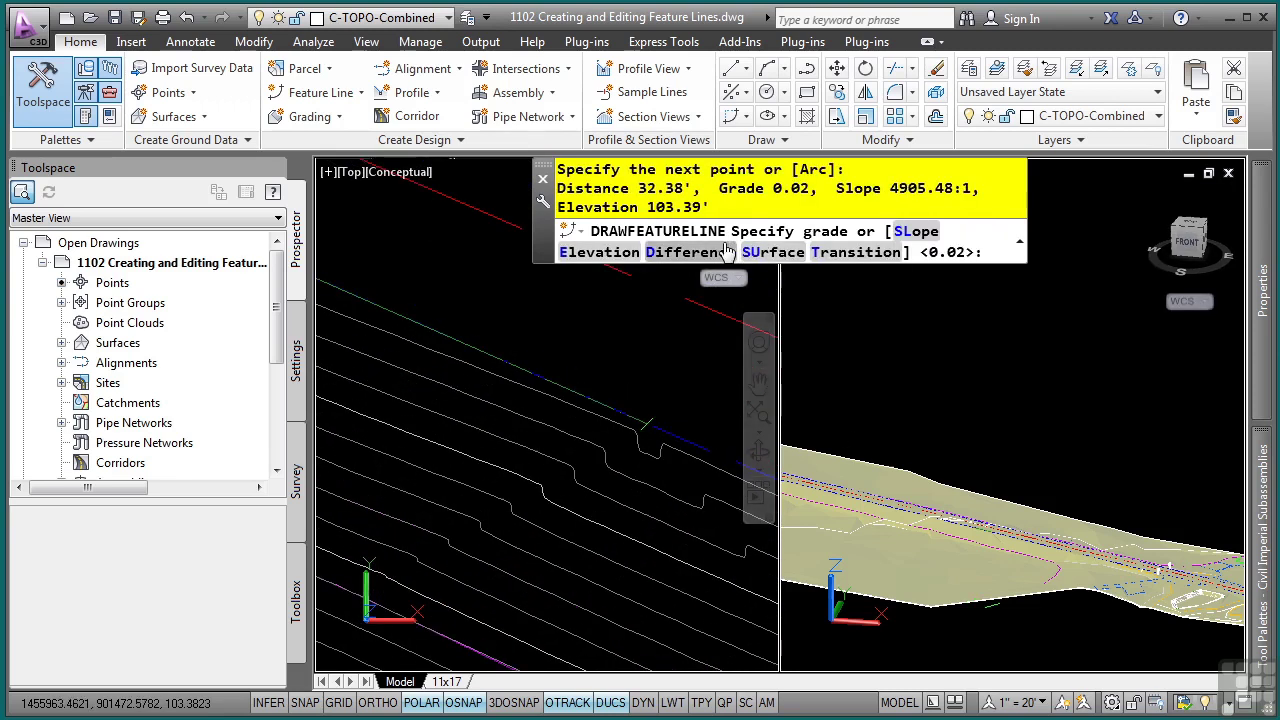
{"action": "left_click", "coordinate": [598, 252]}
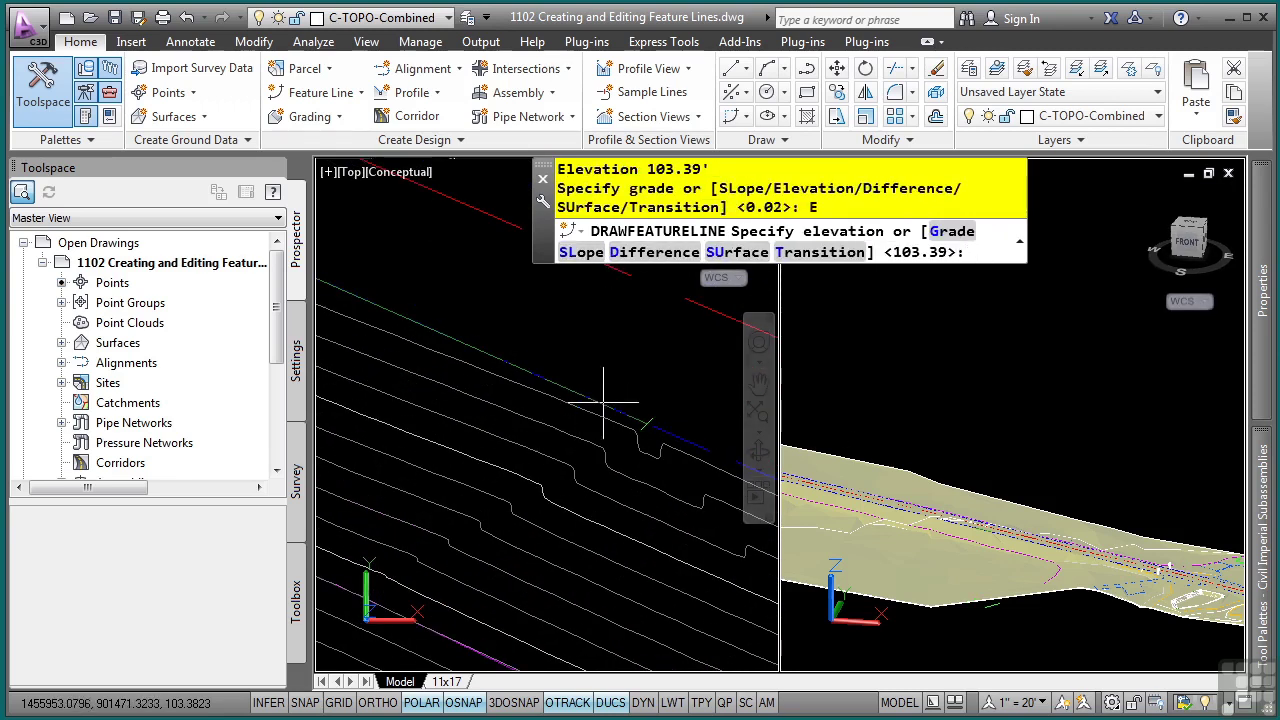
{"action": "key", "text": "Return"}
Step: Add a third vertex further along the road edge at elevation 103.53 and finish the feature line
{"action": "scroll", "coordinate": [520, 400], "scroll_direction": "down", "scroll_amount": 3}
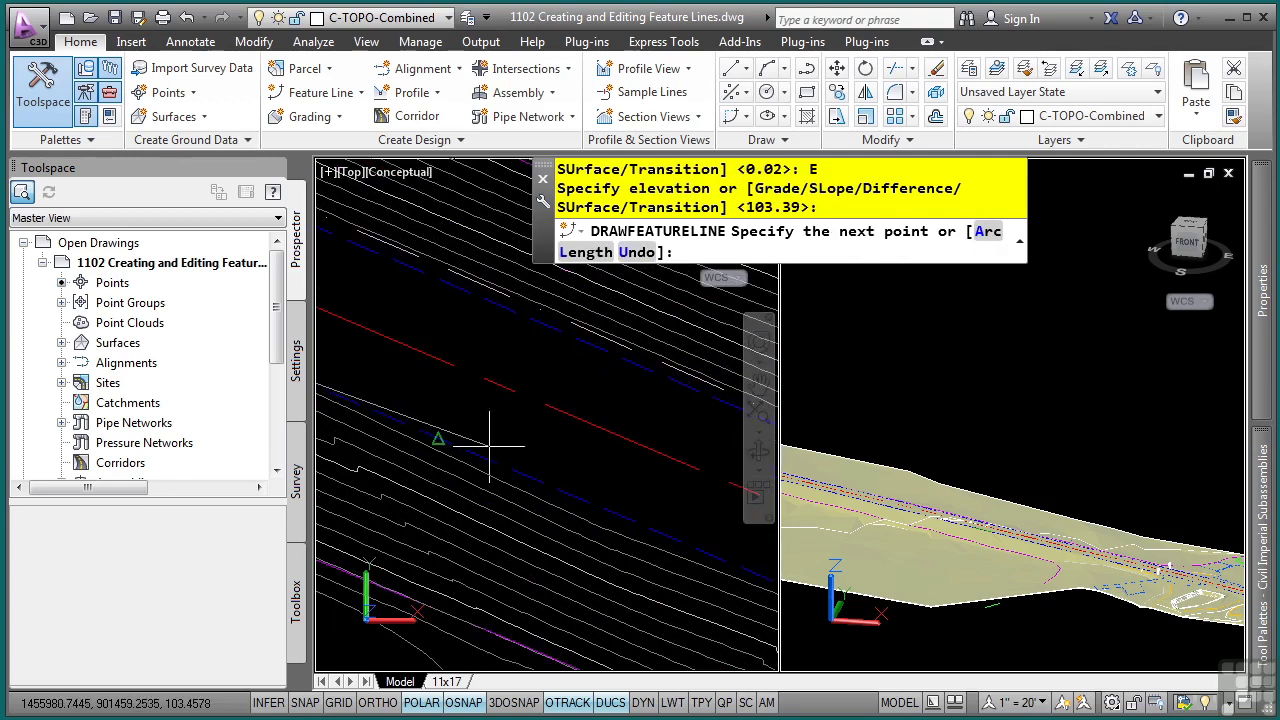
{"action": "left_click", "coordinate": [593, 512]}
{"action": "key", "text": "Return"}
{"action": "scroll", "coordinate": [649, 453], "scroll_direction": "down", "scroll_amount": 5}
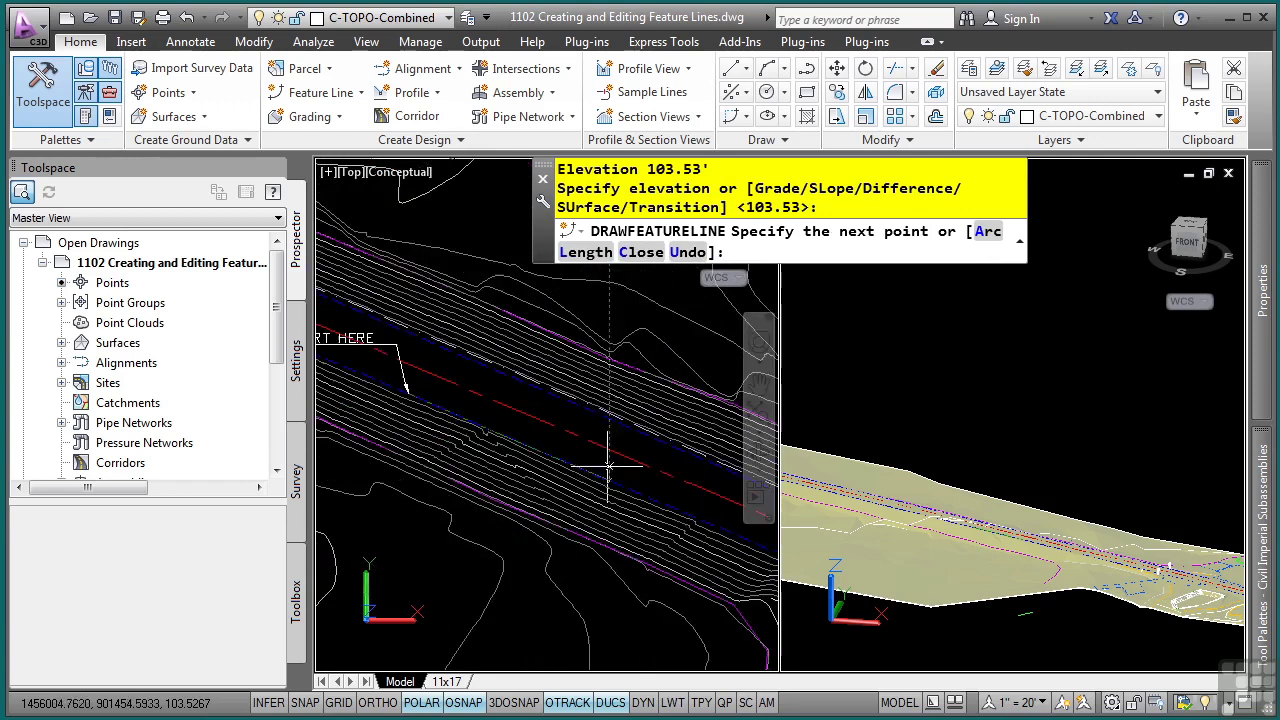
{"action": "scroll", "coordinate": [599, 521], "scroll_direction": "up", "scroll_amount": 2}
{"action": "key", "text": "Escape"}
{"action": "key", "text": "Escape"}
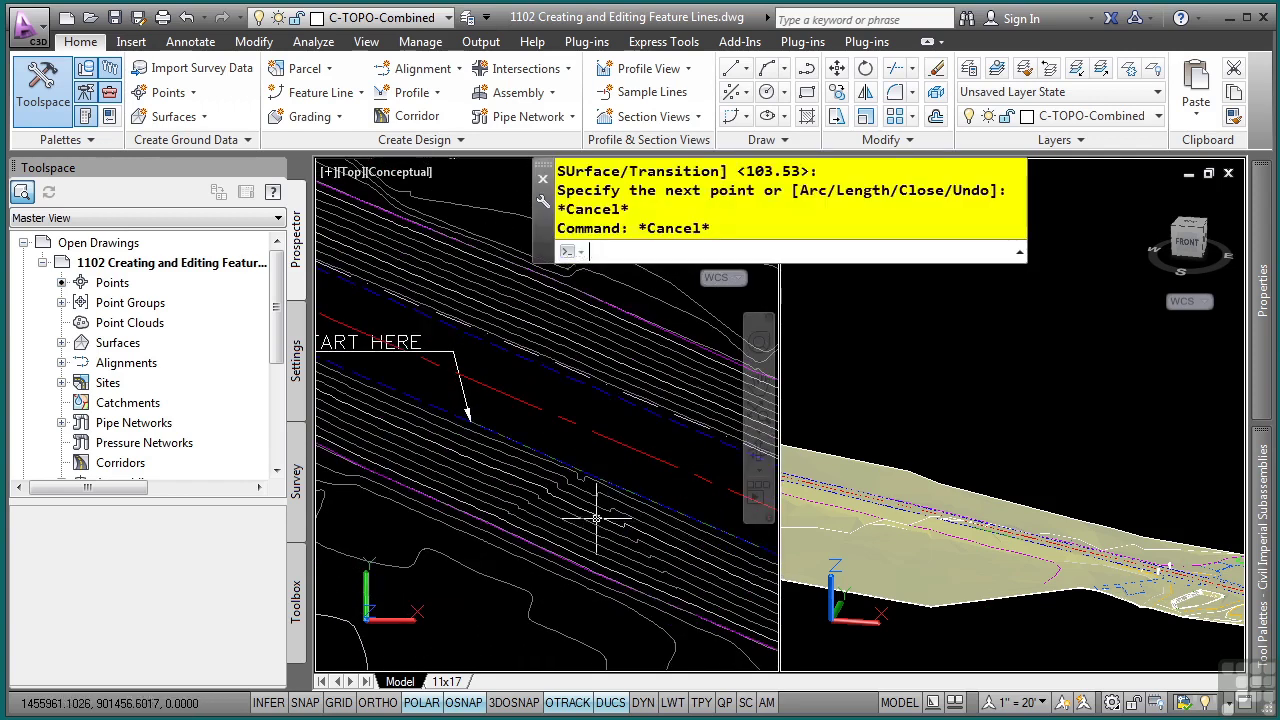
Step: Set up a new feature line named Driveway CL in the Tourist Parking Lot site with the Corridor Crown style
{"action": "scroll", "coordinate": [600, 507], "scroll_direction": "up", "scroll_amount": 2}
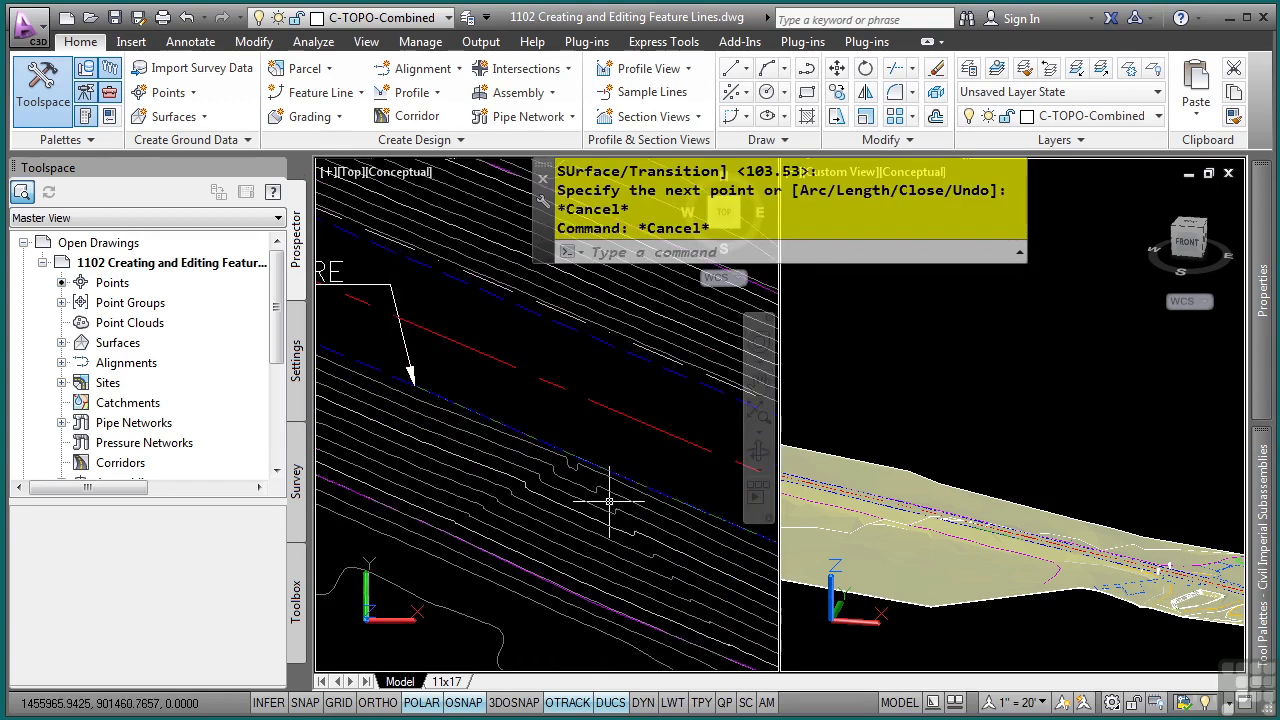
{"action": "scroll", "coordinate": [598, 402], "scroll_direction": "up", "scroll_amount": 1}
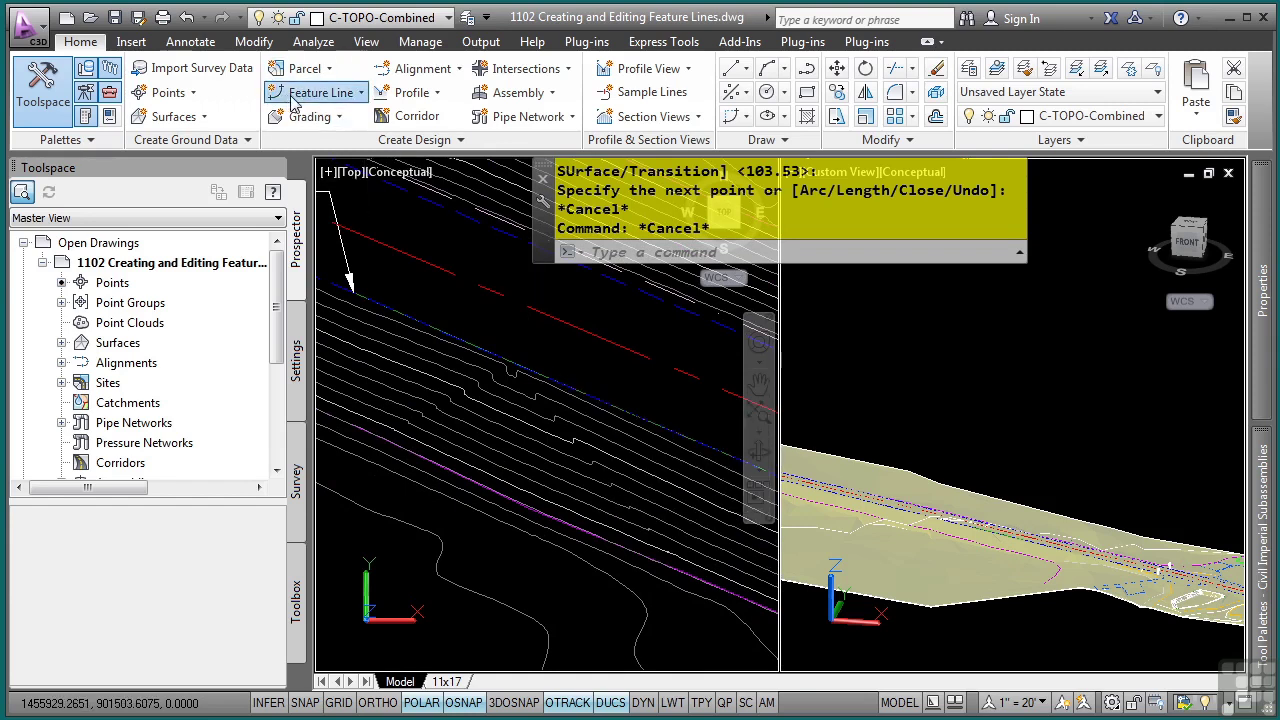
{"action": "left_click", "coordinate": [322, 94]}
{"action": "left_click", "coordinate": [334, 124]}
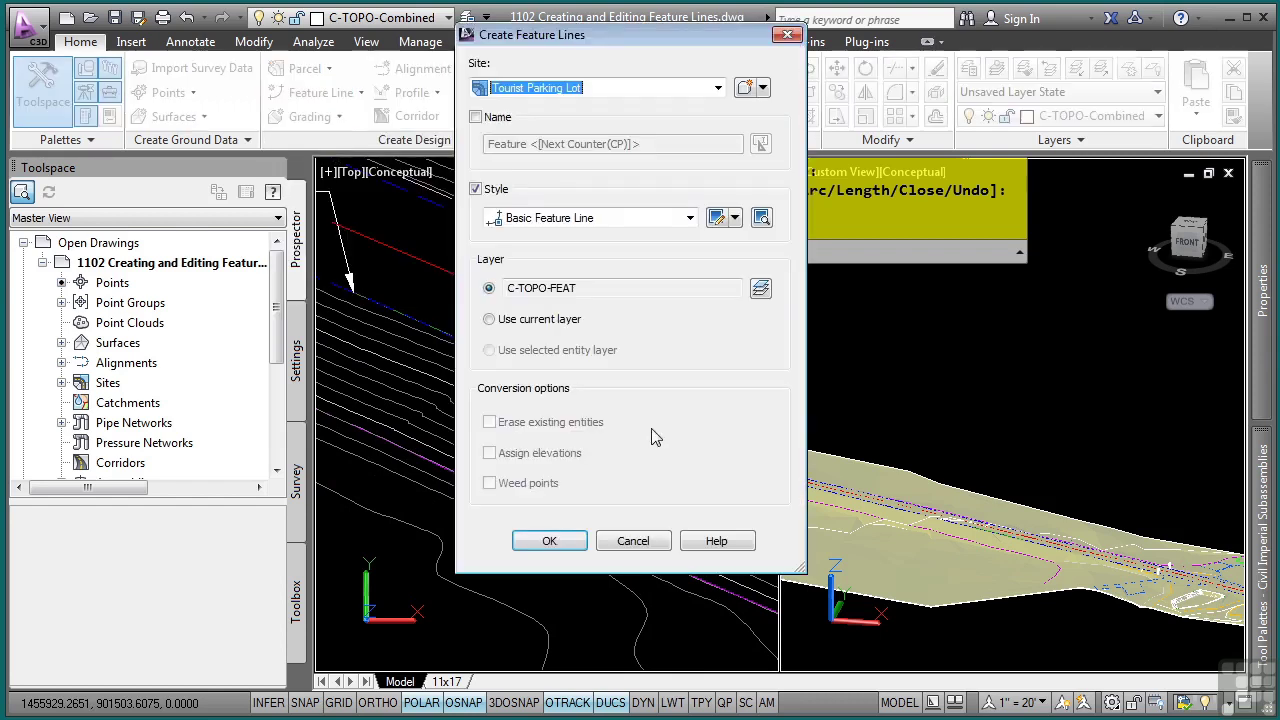
{"action": "left_click", "coordinate": [476, 117]}
{"action": "left_click_drag", "start_coordinate": [654, 140], "coordinate": [455, 139]}
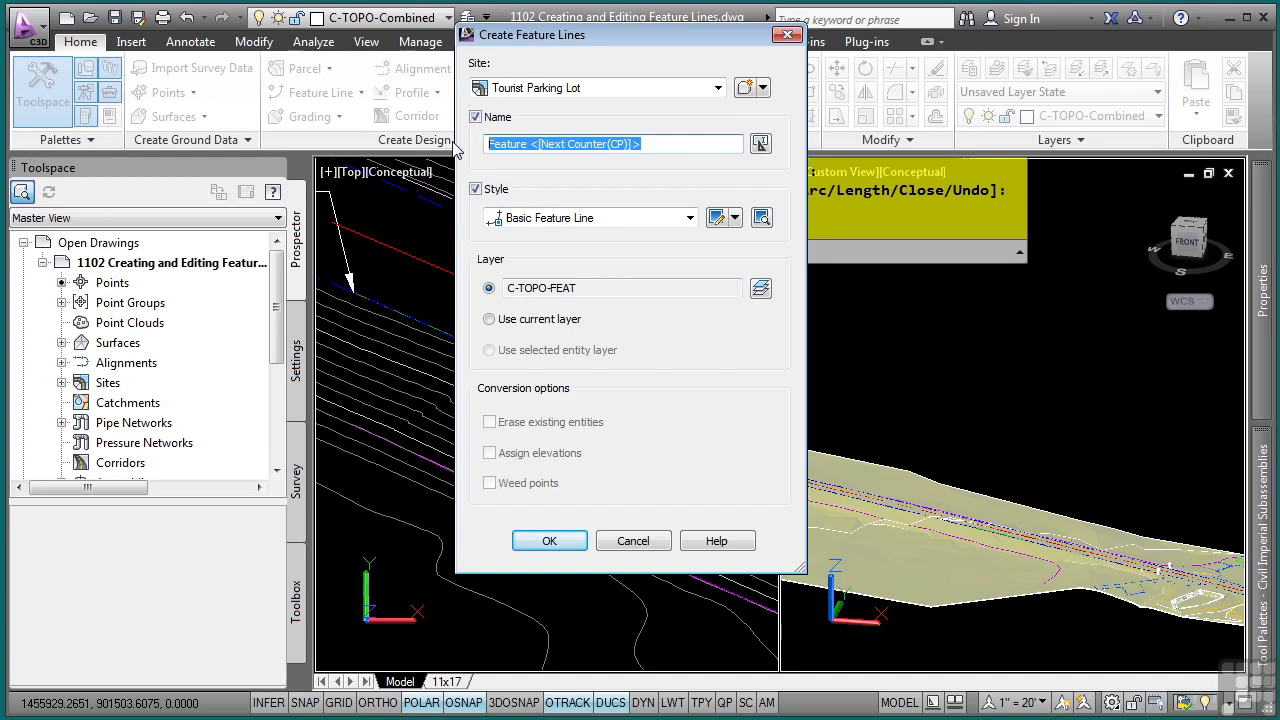
{"action": "type", "text": "Driveway CL"}
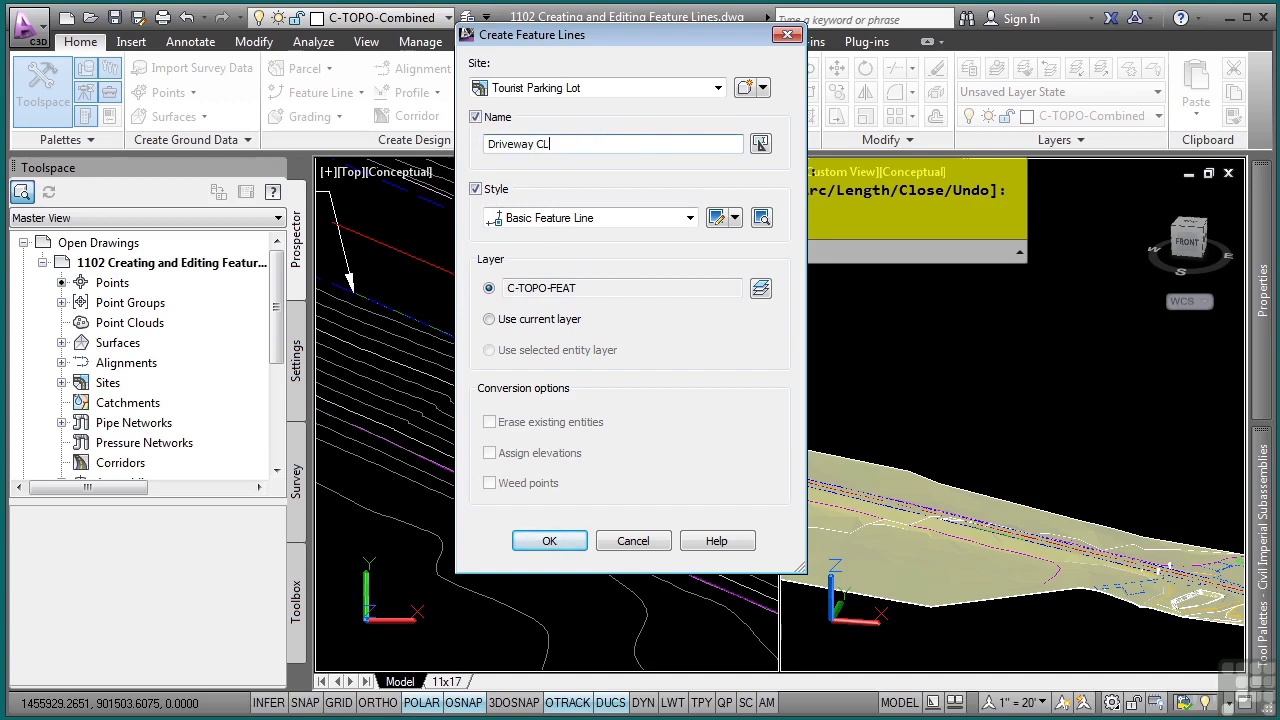
{"action": "left_click", "coordinate": [612, 222]}
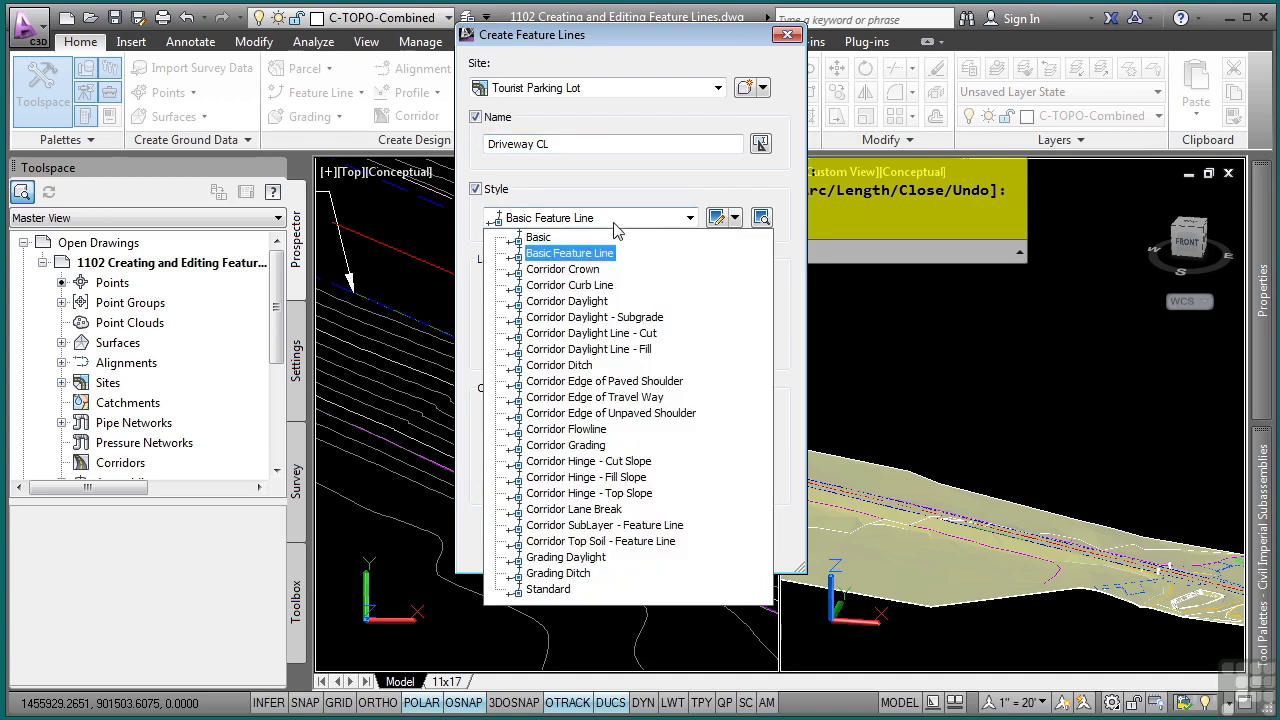
{"action": "left_click", "coordinate": [578, 270]}
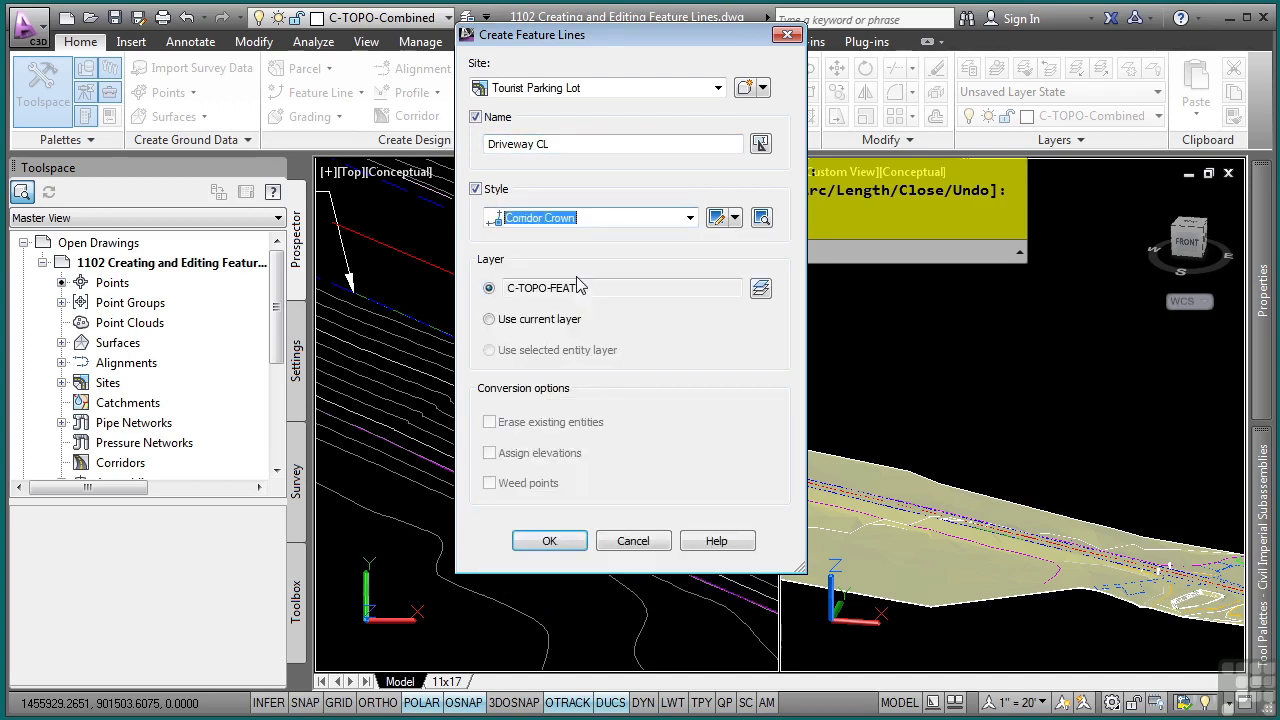
{"action": "left_click", "coordinate": [576, 550]}
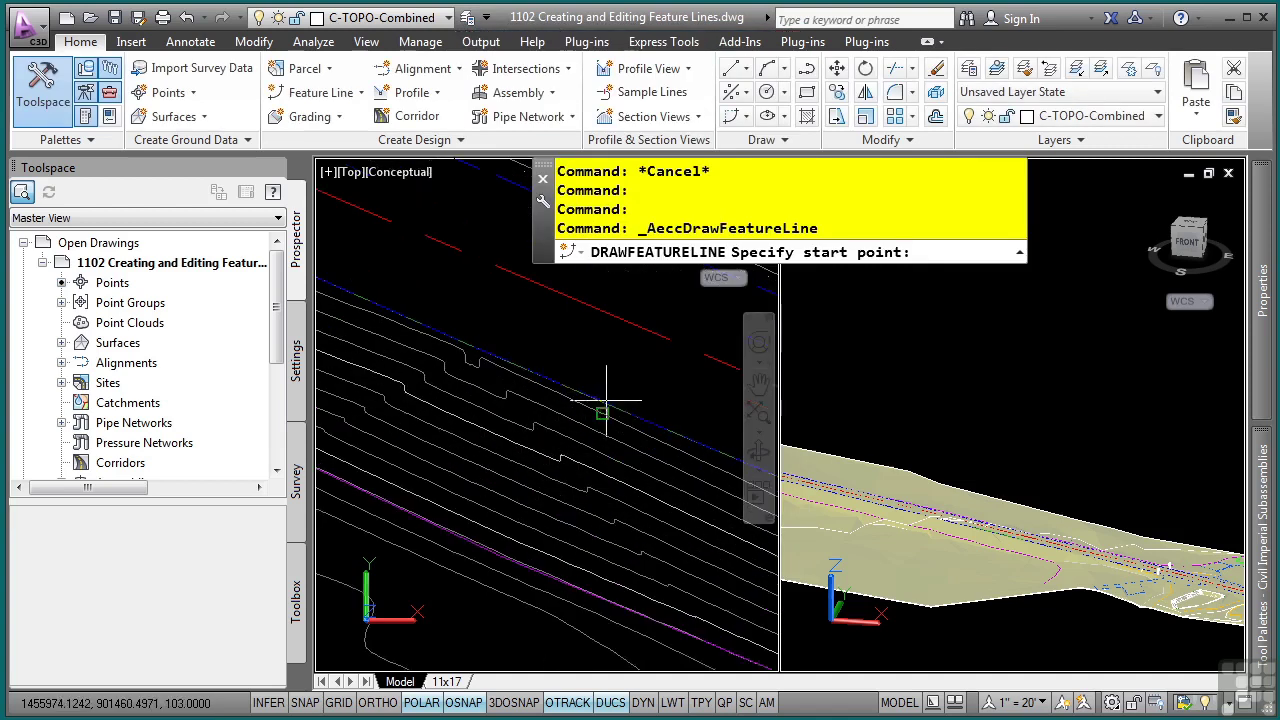
Step: Start Driveway CL on the road-edge feature line at elevation 103.42 and draw a 50-foot segment perpendicular to it, away from the road
{"action": "left_click", "coordinate": [621, 377]}
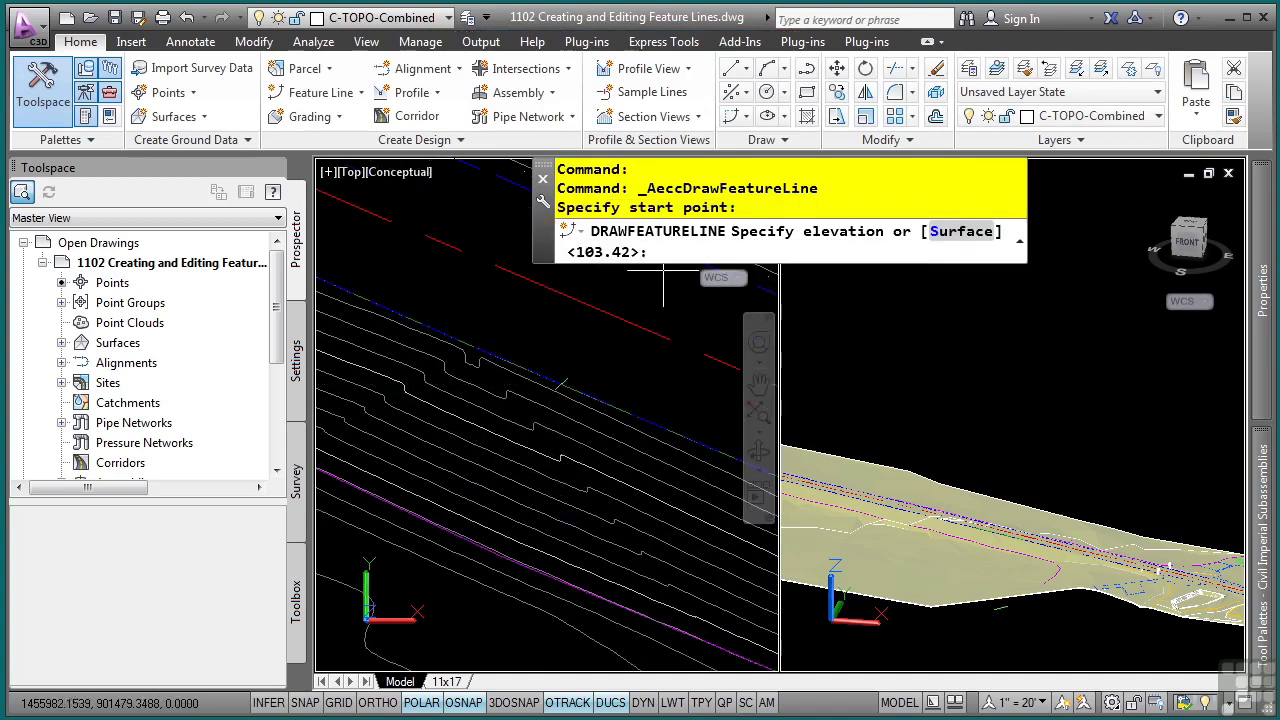
{"action": "key", "text": "Return"}
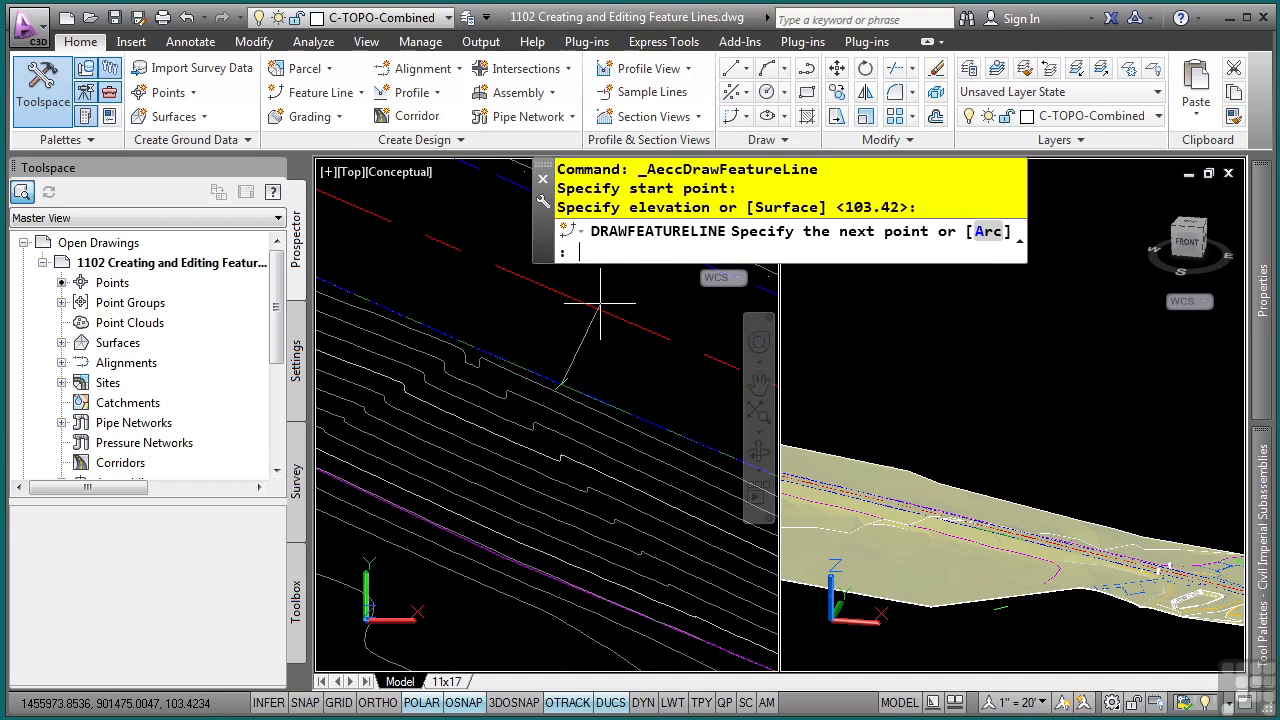
{"action": "scroll", "coordinate": [560, 388], "scroll_direction": "down", "scroll_amount": 2}
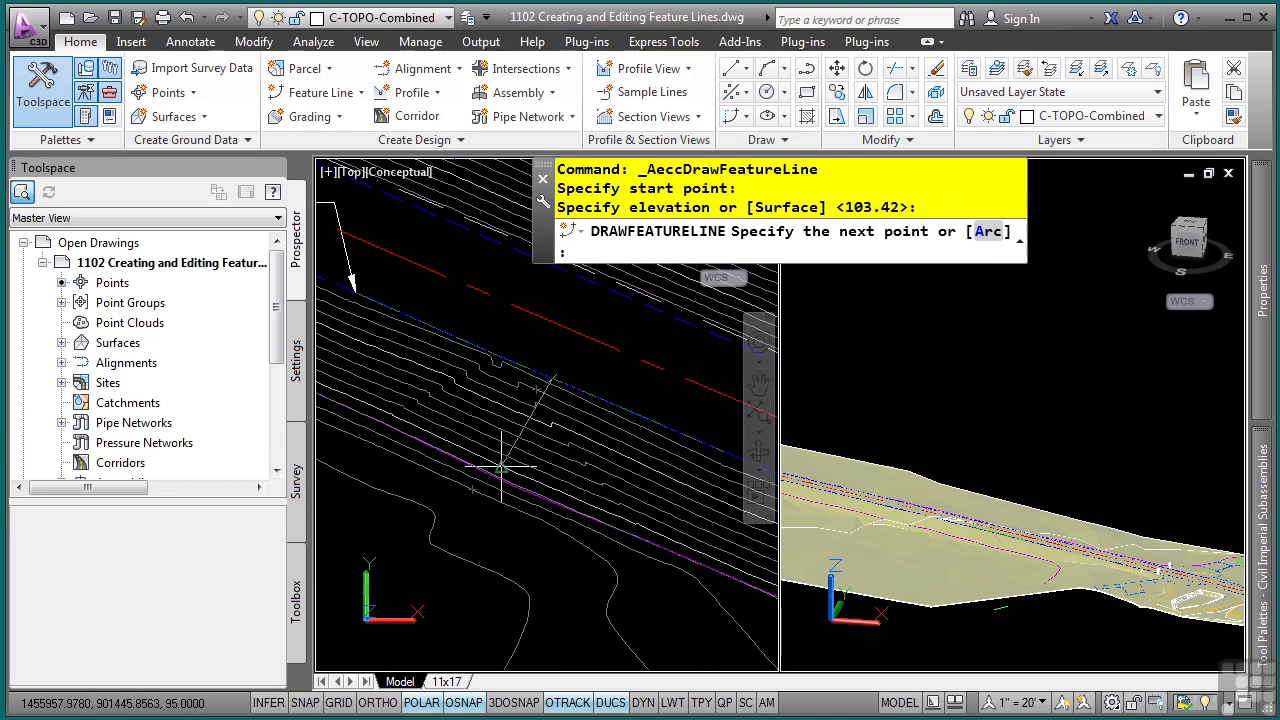
{"action": "scroll", "coordinate": [549, 369], "scroll_direction": "up", "scroll_amount": 2}
{"action": "middle_click_drag", "start_coordinate": [549, 369], "coordinate": [604, 374]}
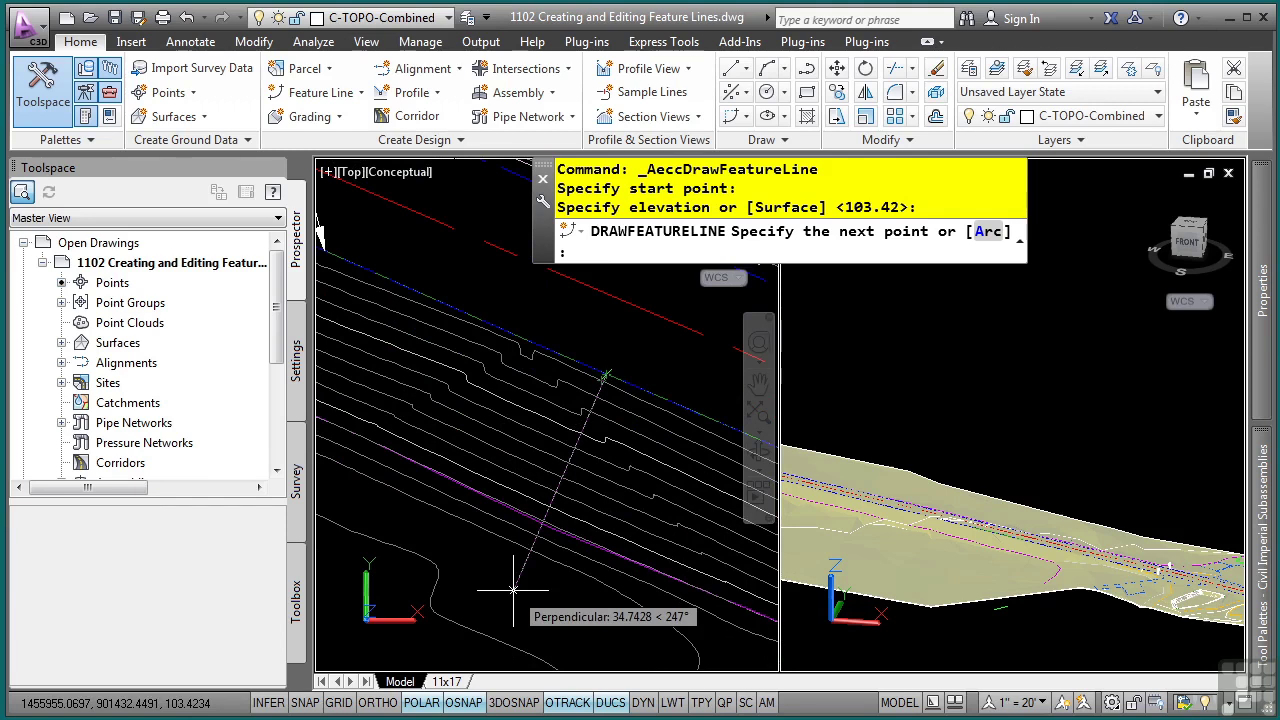
{"action": "type", "text": "50"}
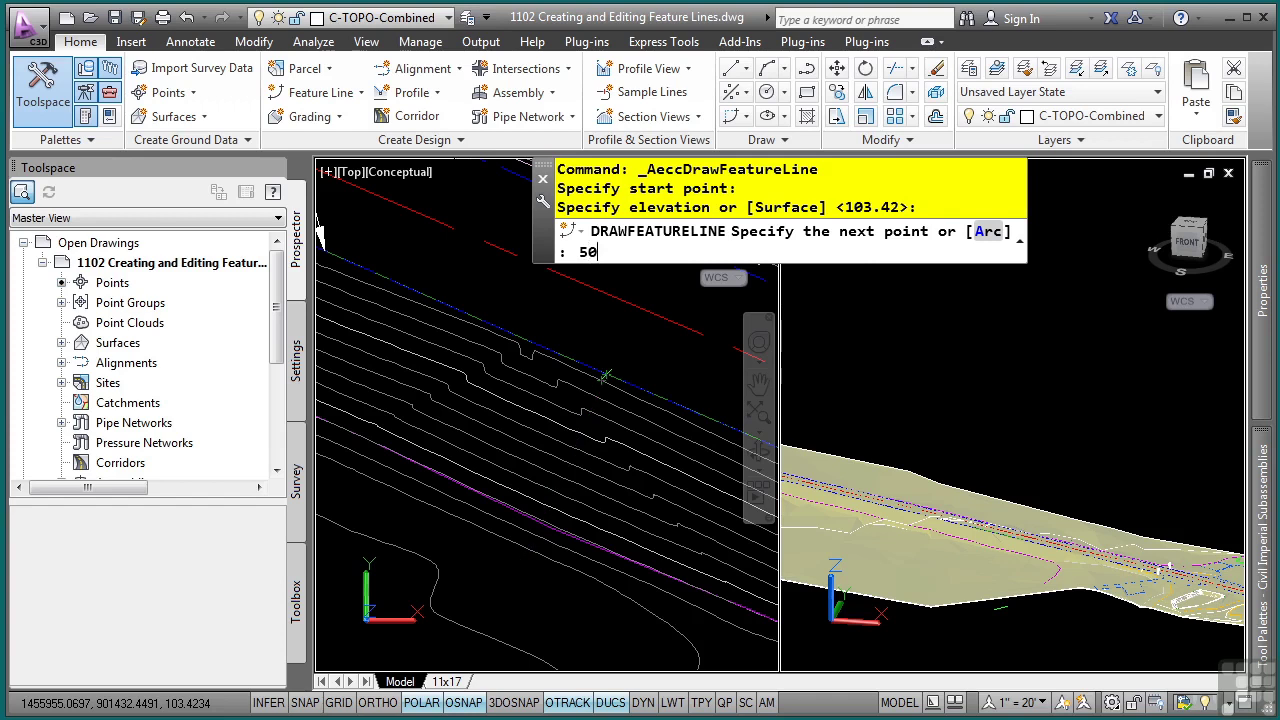
{"action": "key", "text": "Return"}
Step: Apply a grade of -4 to the Driveway CL segment, finish the feature line and widen the command line
{"action": "scroll", "coordinate": [629, 578], "scroll_direction": "down", "scroll_amount": 3}
{"action": "middle_click_drag", "start_coordinate": [629, 578], "coordinate": [616, 407]}
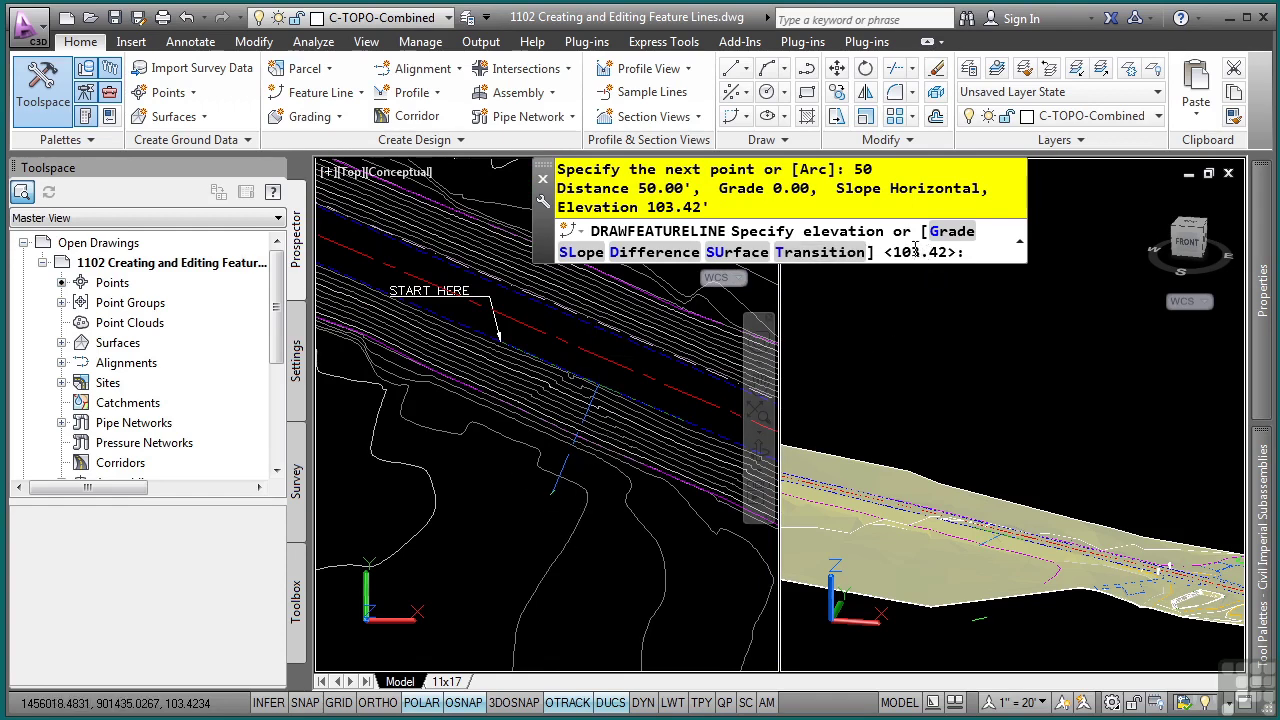
{"action": "left_click", "coordinate": [950, 233]}
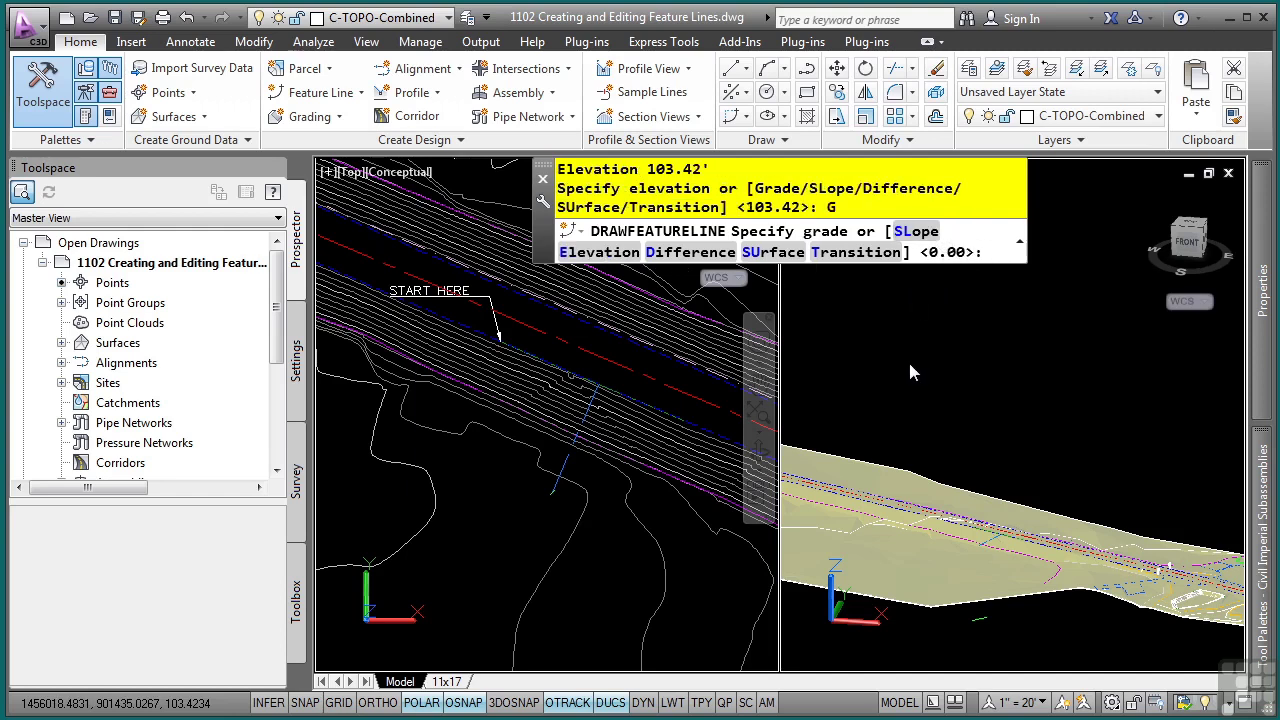
{"action": "type", "text": "-4"}
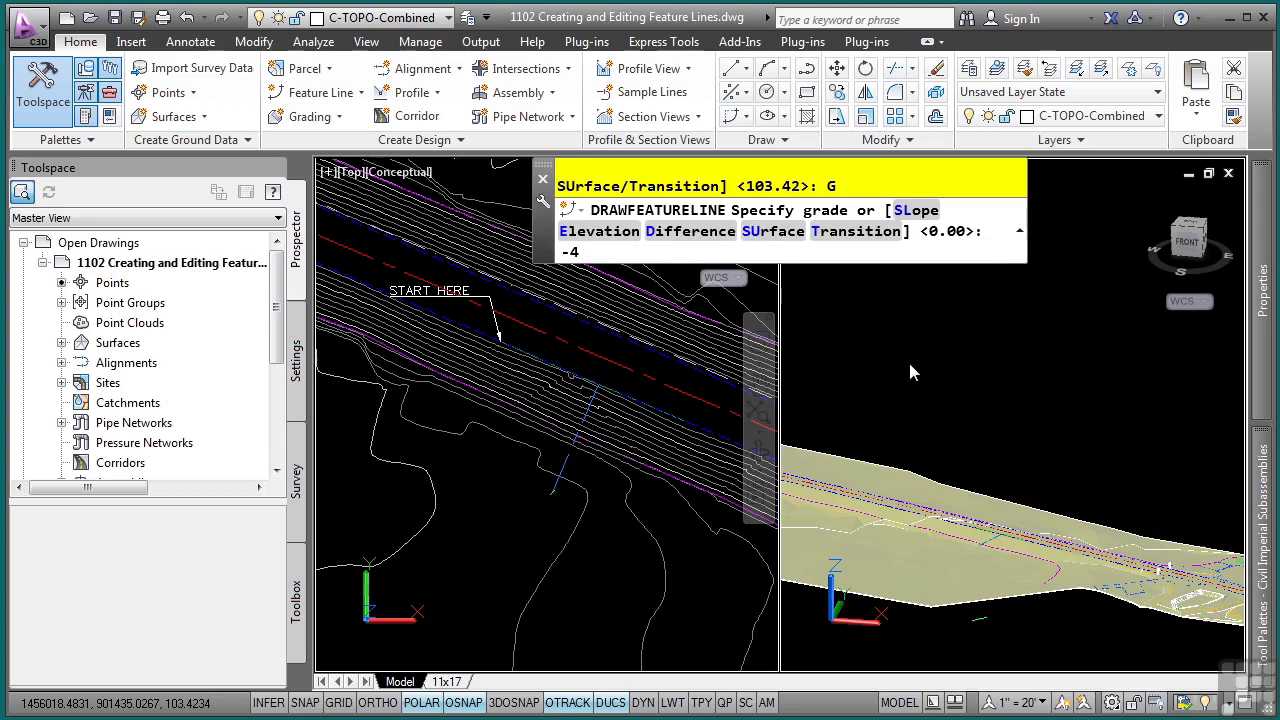
{"action": "key", "text": "Return"}
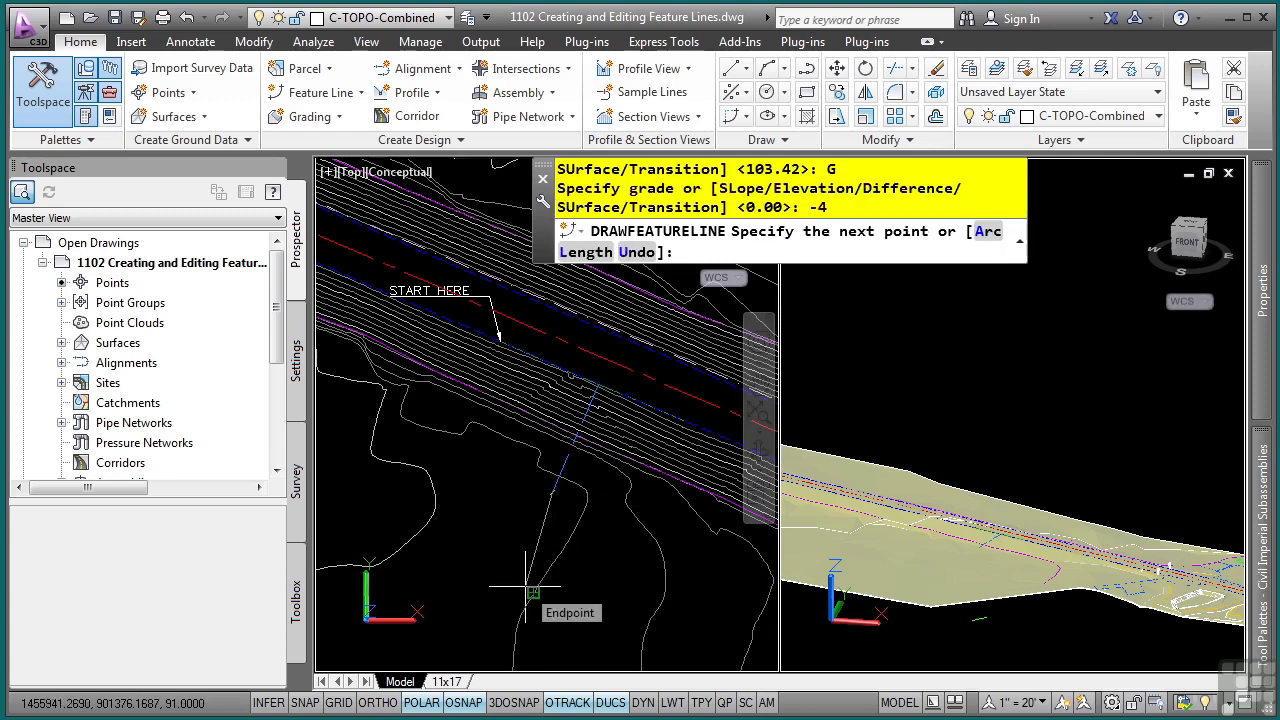
{"action": "key", "text": "Escape"}
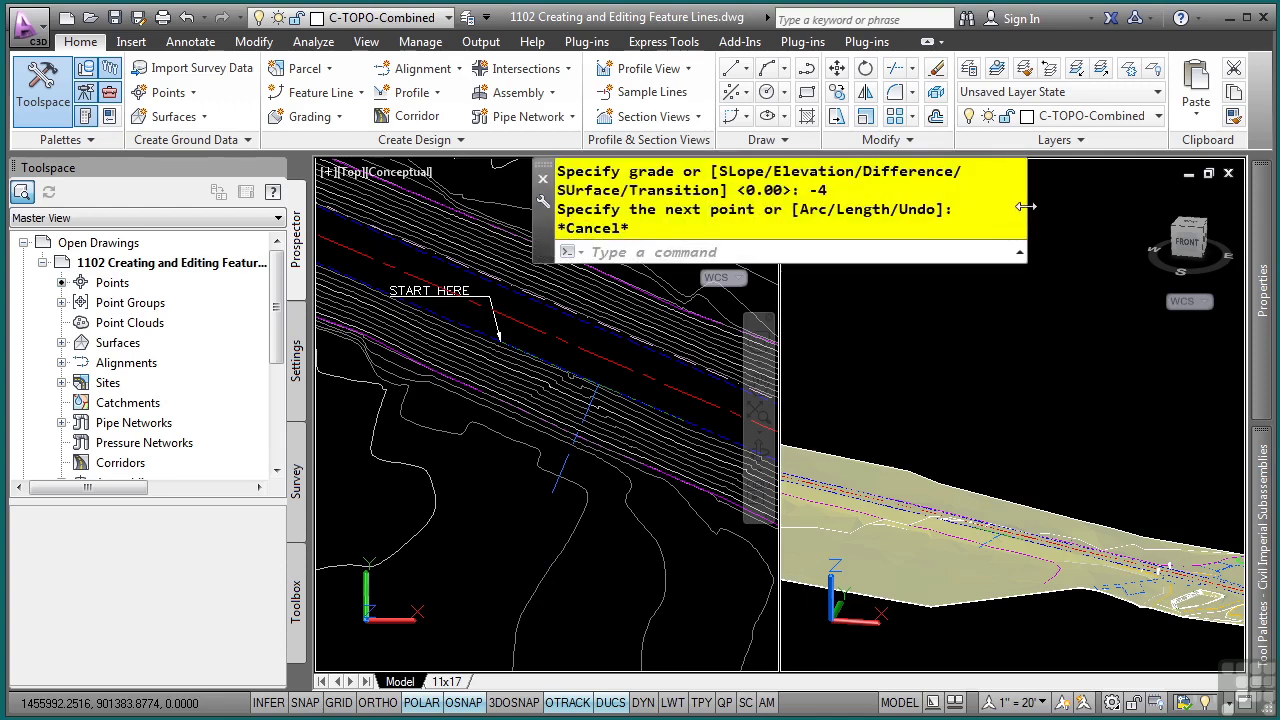
{"action": "left_click_drag", "start_coordinate": [1025, 206], "coordinate": [1097, 206]}
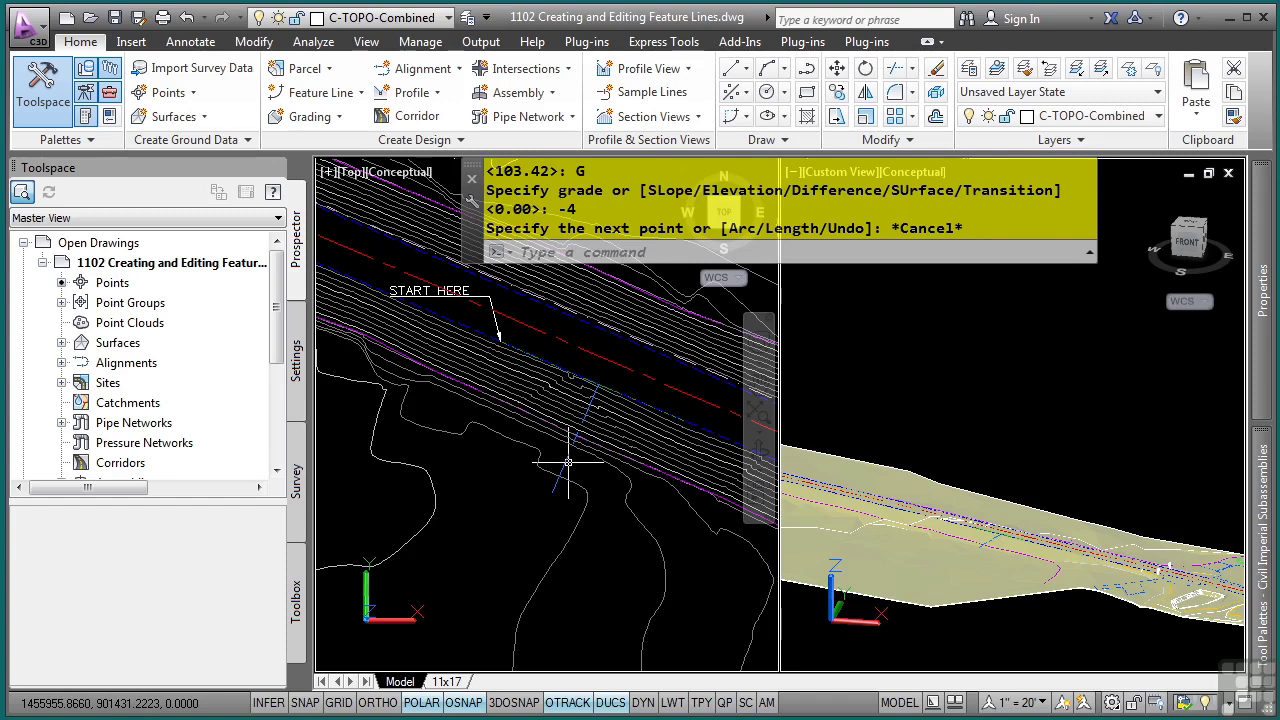
Step: Offset the Driveway CL feature line 12 feet to its east side at a grade of -2, using the Multiple option
{"action": "mouse_move", "coordinate": [565, 459]}
{"action": "left_click", "coordinate": [255, 42]}
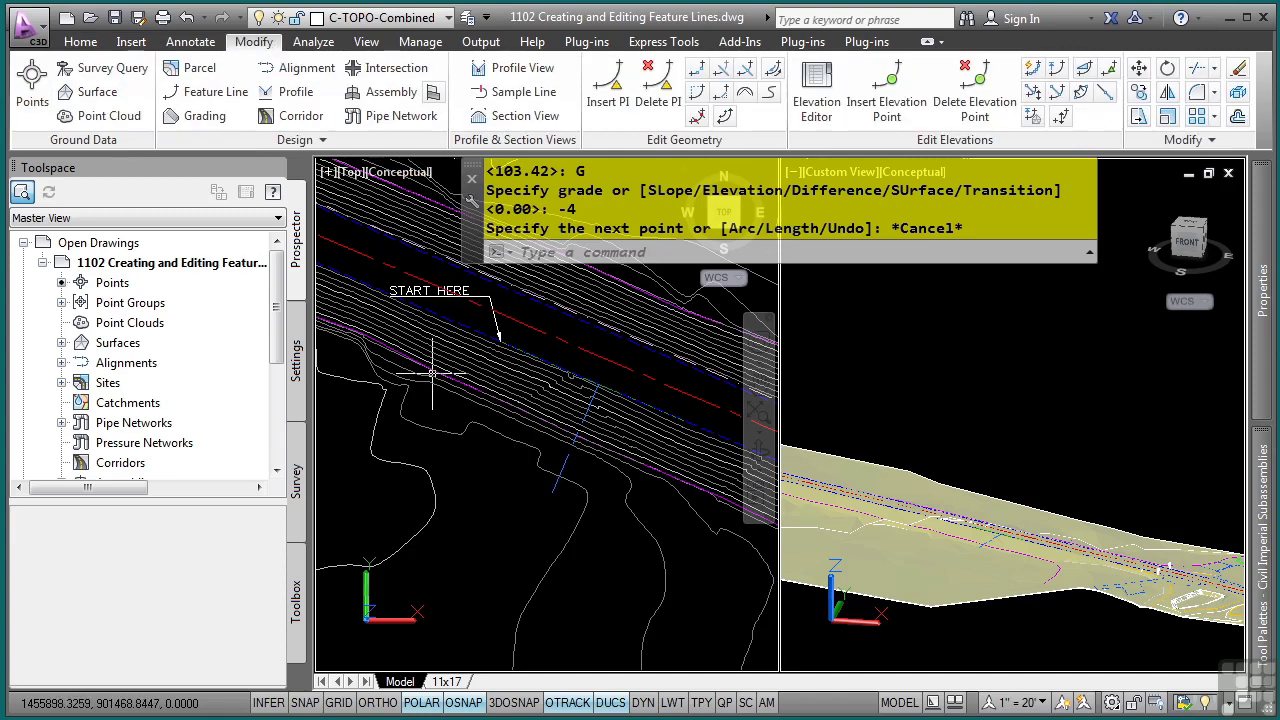
{"action": "left_click", "coordinate": [724, 118]}
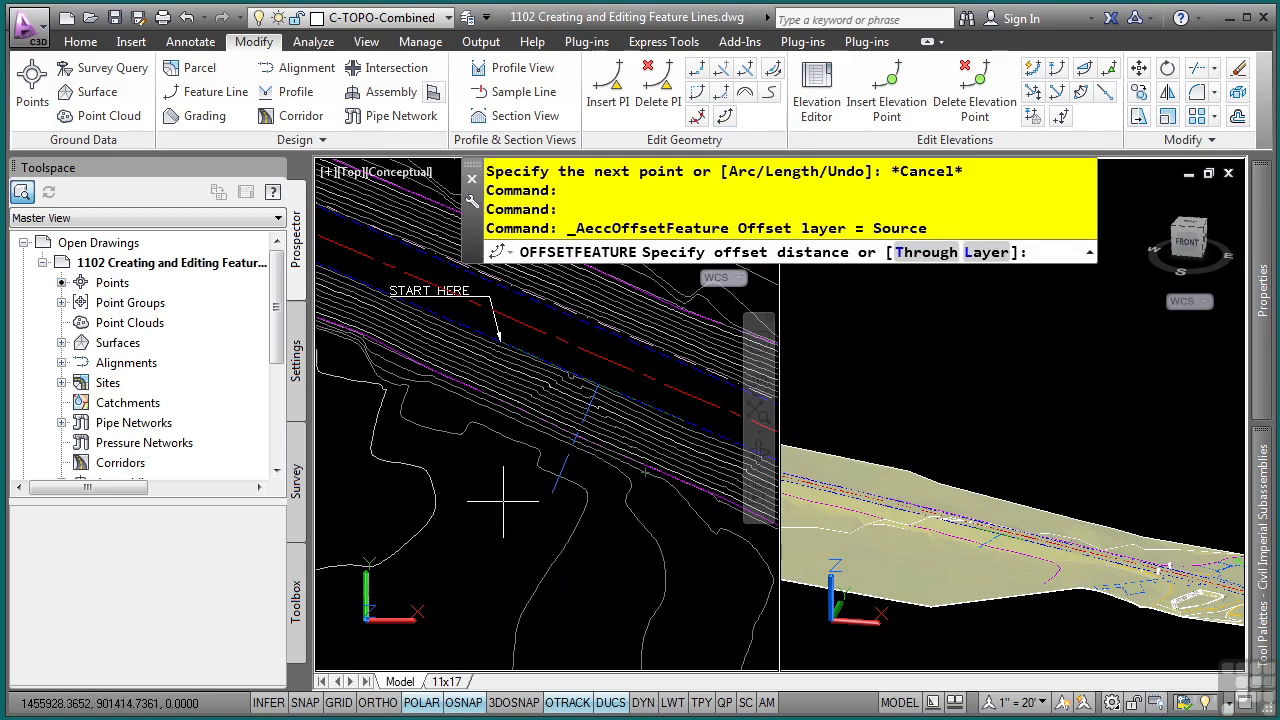
{"action": "type", "text": "12"}
{"action": "key", "text": "Return"}
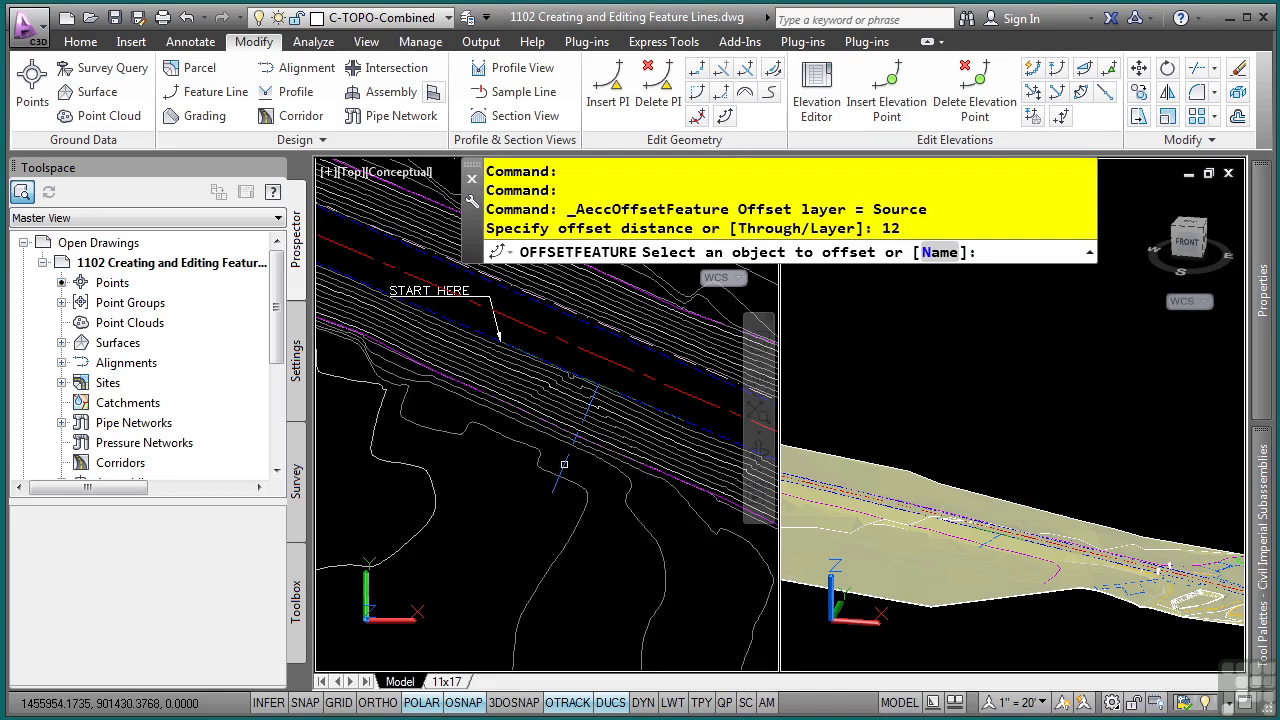
{"action": "left_click", "coordinate": [564, 464]}
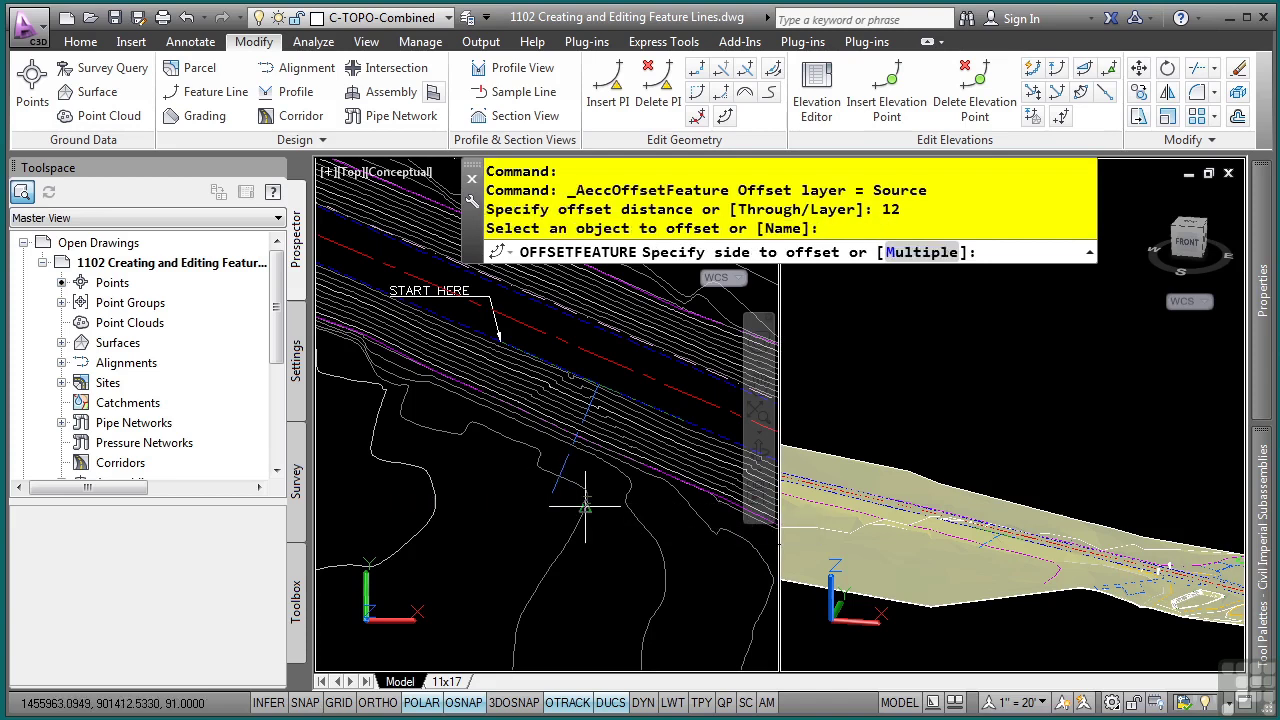
{"action": "type", "text": "m"}
{"action": "key", "text": "Return"}
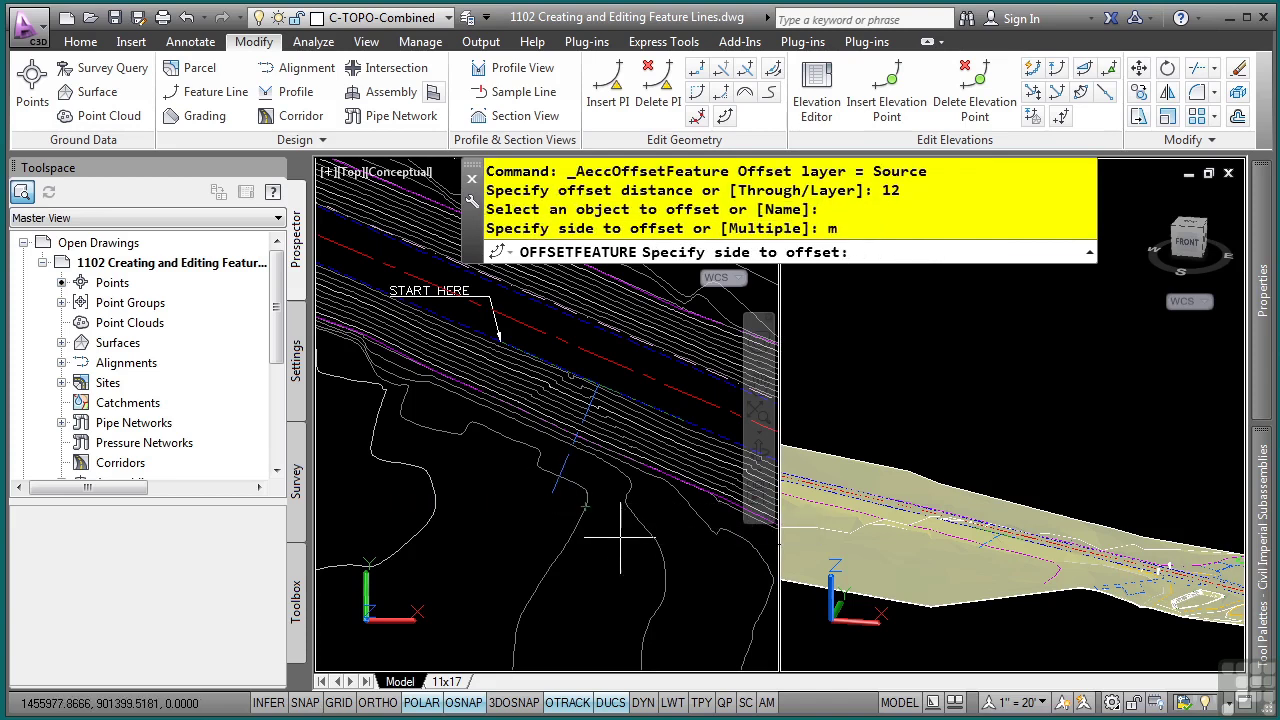
{"action": "left_click", "coordinate": [610, 540]}
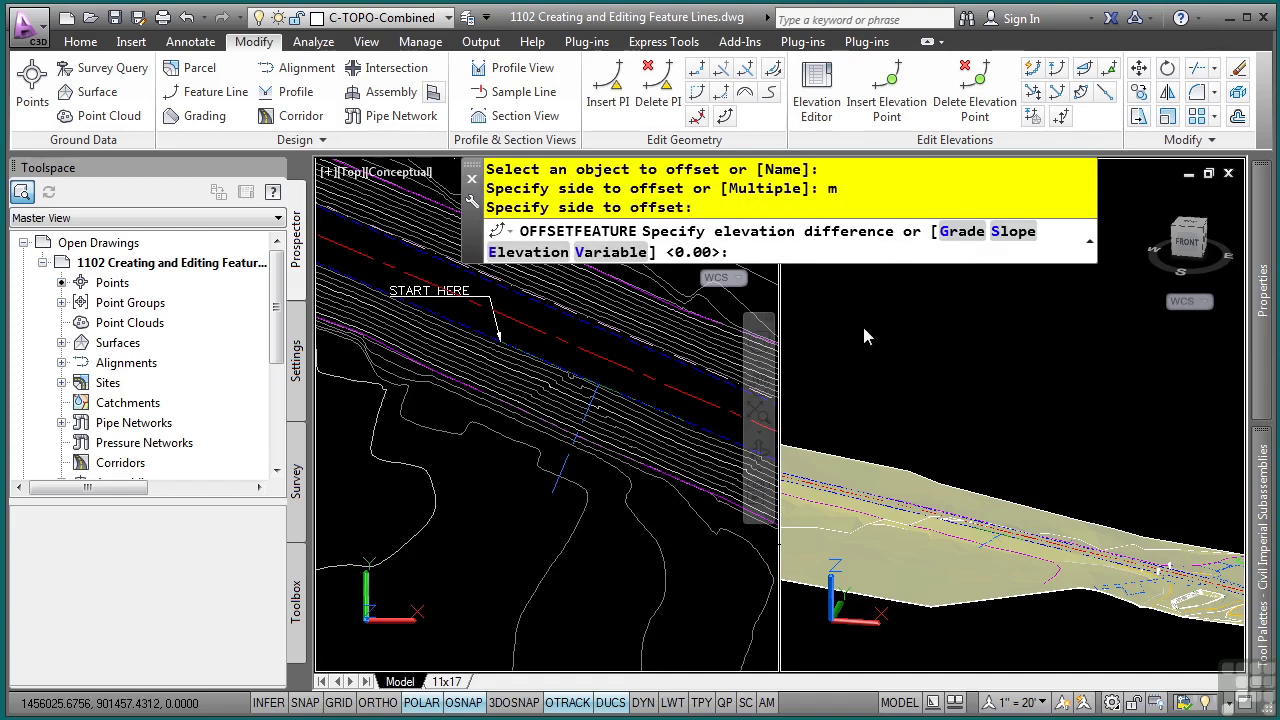
{"action": "left_click", "coordinate": [962, 231]}
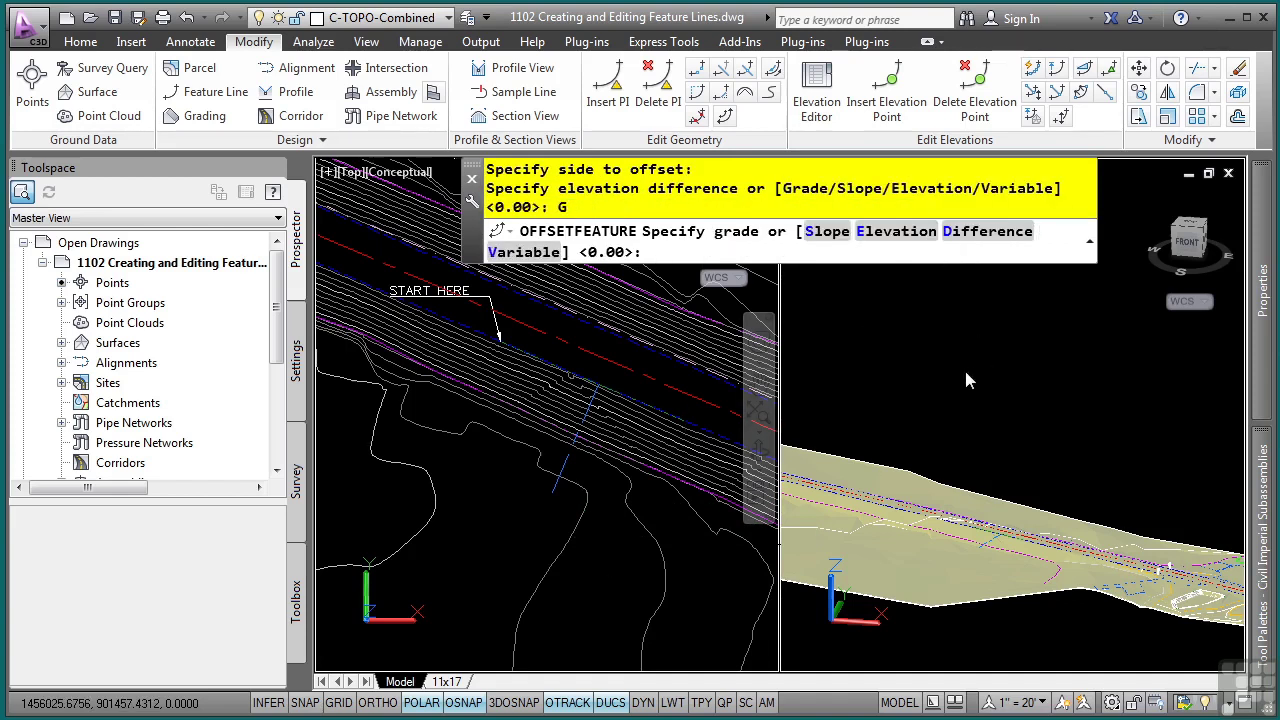
{"action": "type", "text": "-2"}
{"action": "key", "text": "Return"}
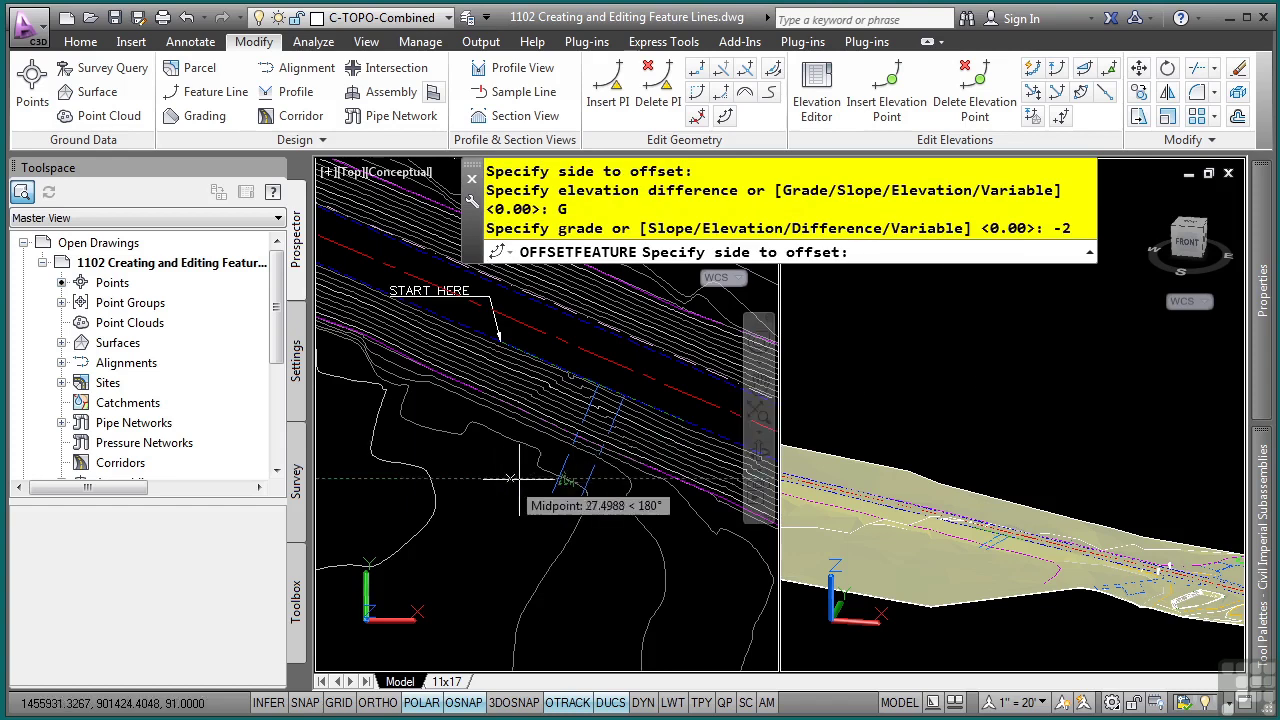
Step: Offset Driveway CL to its west side as well, keeping the -2 grade, and end the offset command
{"action": "scroll", "coordinate": [578, 463], "scroll_direction": "up", "scroll_amount": 2}
{"action": "left_click", "coordinate": [572, 424]}
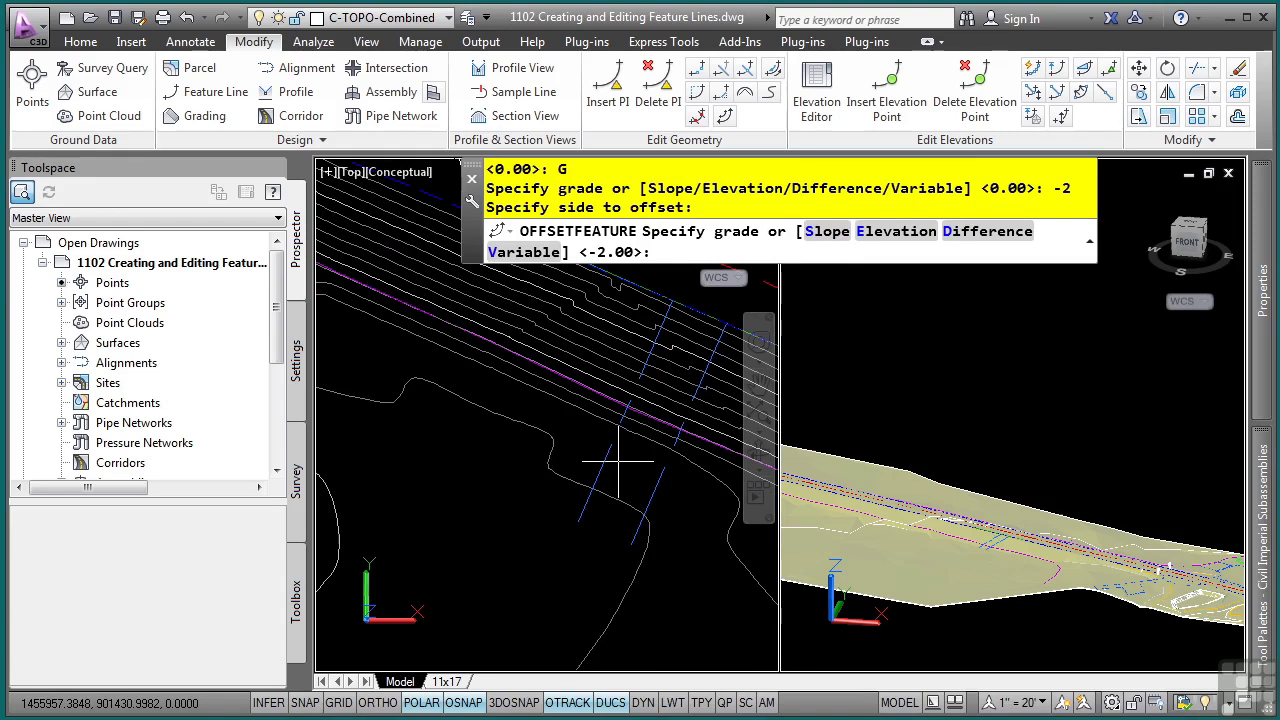
{"action": "key", "text": "Return"}
{"action": "scroll", "coordinate": [562, 477], "scroll_direction": "down", "scroll_amount": 2}
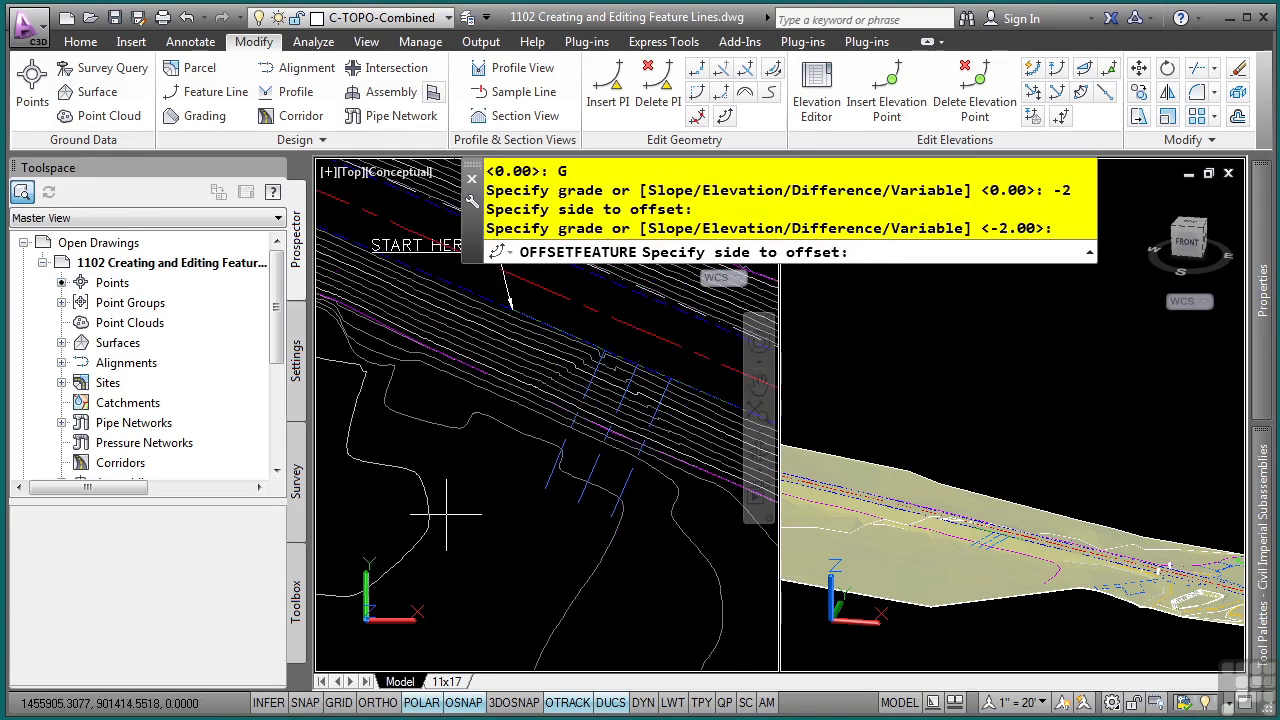
{"action": "key", "text": "Escape"}
{"action": "key", "text": "Escape"}
{"action": "key", "text": "Escape"}
Step: Start a parking lot polyline at the outer end of the west driveway edge and draw a 100-foot segment northwest, perpendicular to the driveway
{"action": "scroll", "coordinate": [522, 517], "scroll_direction": "down", "scroll_amount": 1}
{"action": "middle_click_drag", "start_coordinate": [522, 520], "coordinate": [599, 469]}
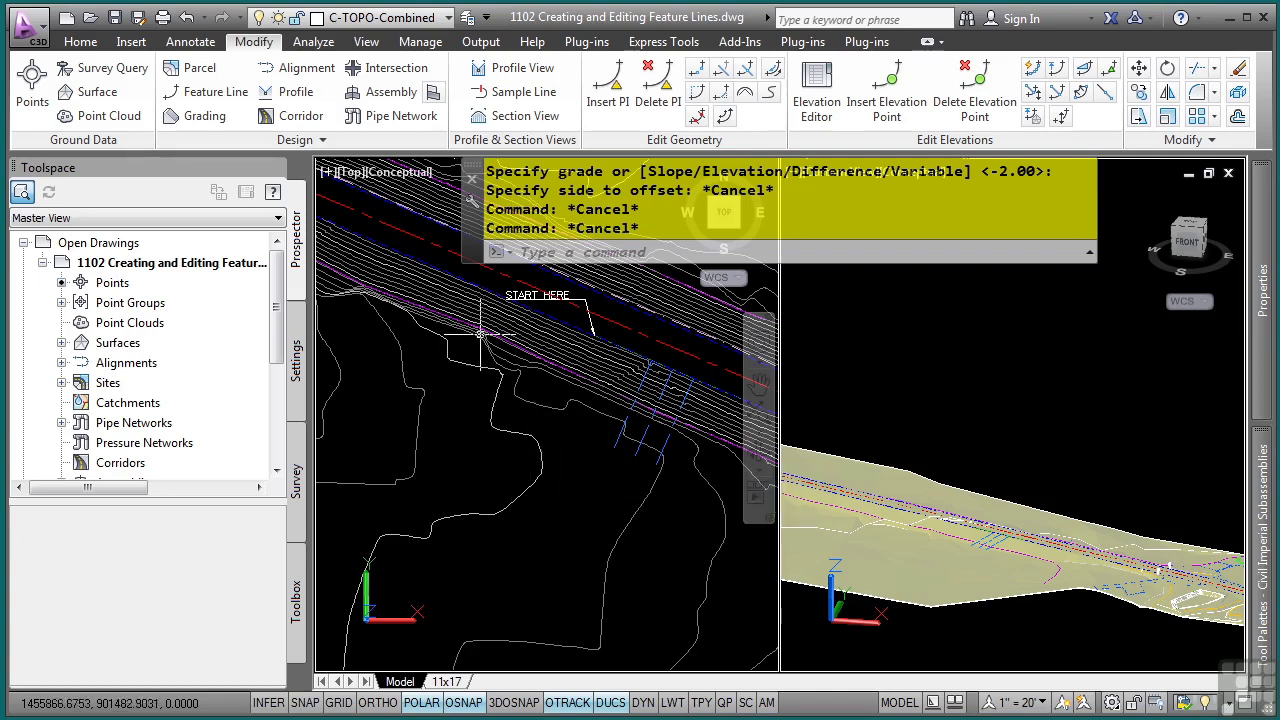
{"action": "type", "text": "pl"}
{"action": "key", "text": "Return"}
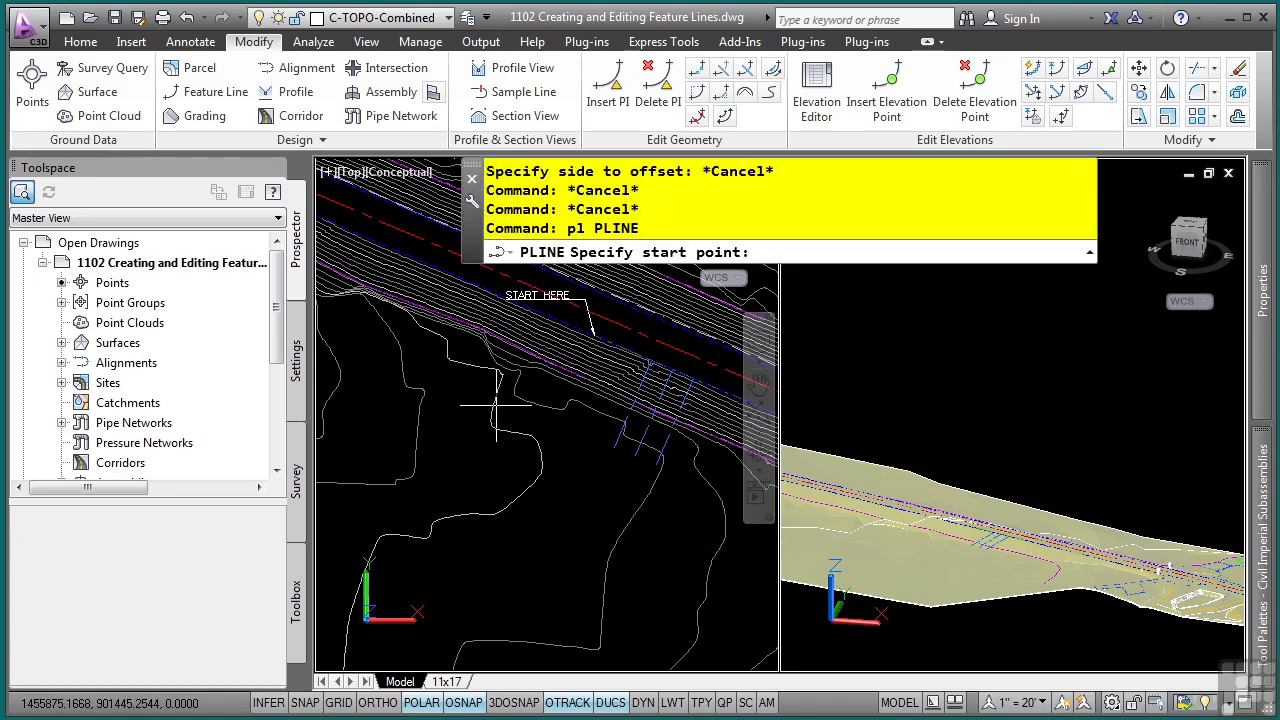
{"action": "left_click", "coordinate": [614, 447]}
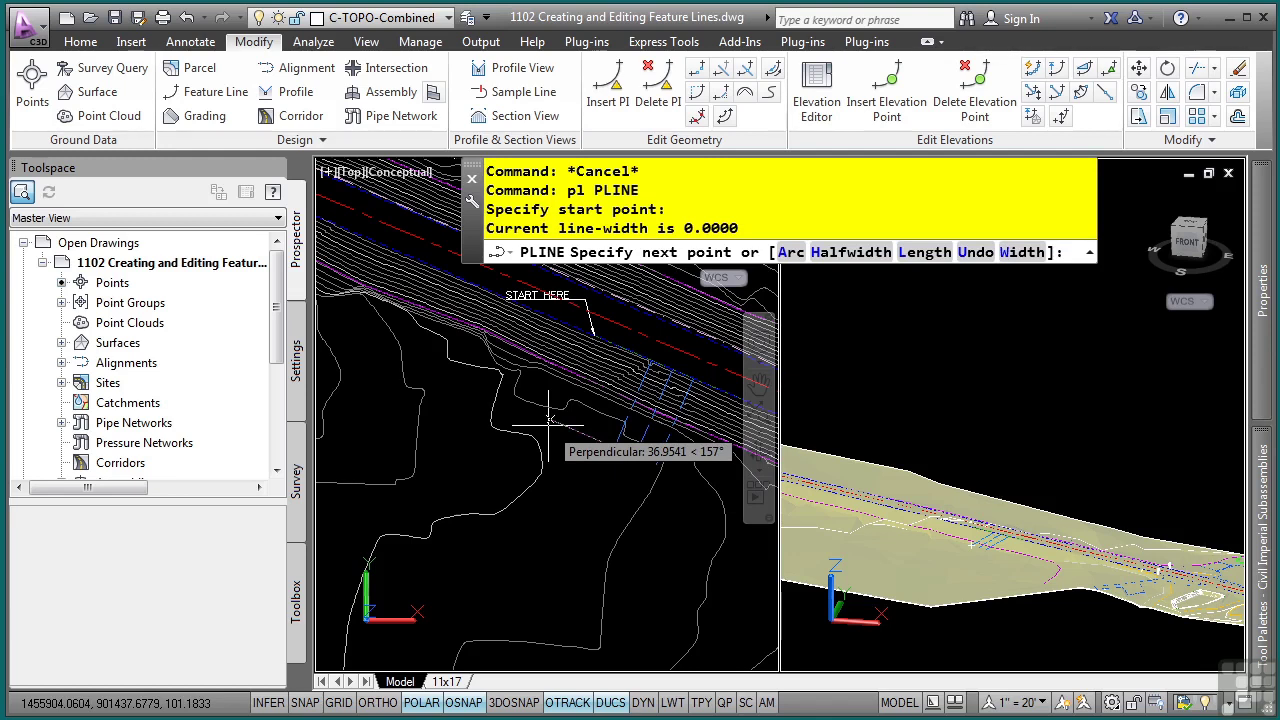
{"action": "type", "text": "100"}
{"action": "key", "text": "Return"}
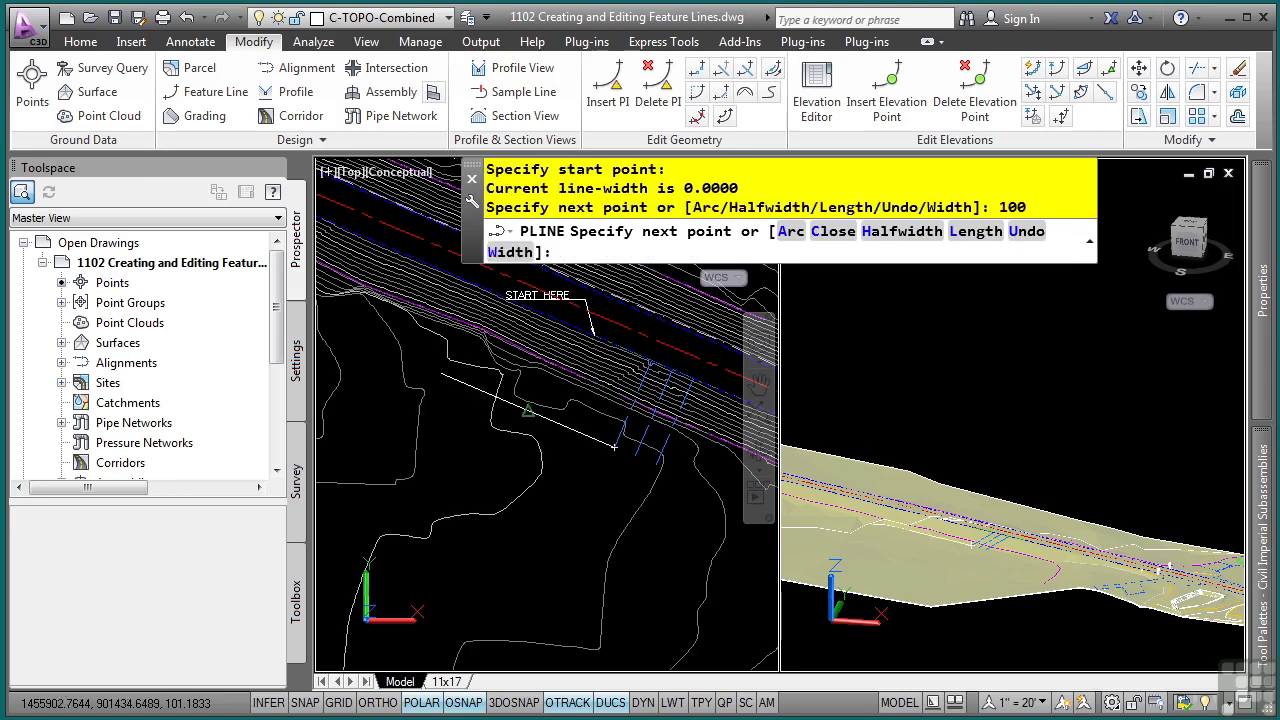
Step: Add a 150-foot polyline segment perpendicular away from the road and another 150-foot segment back southeast, parallel to the road
{"action": "middle_click_drag", "start_coordinate": [440, 377], "coordinate": [510, 325]}
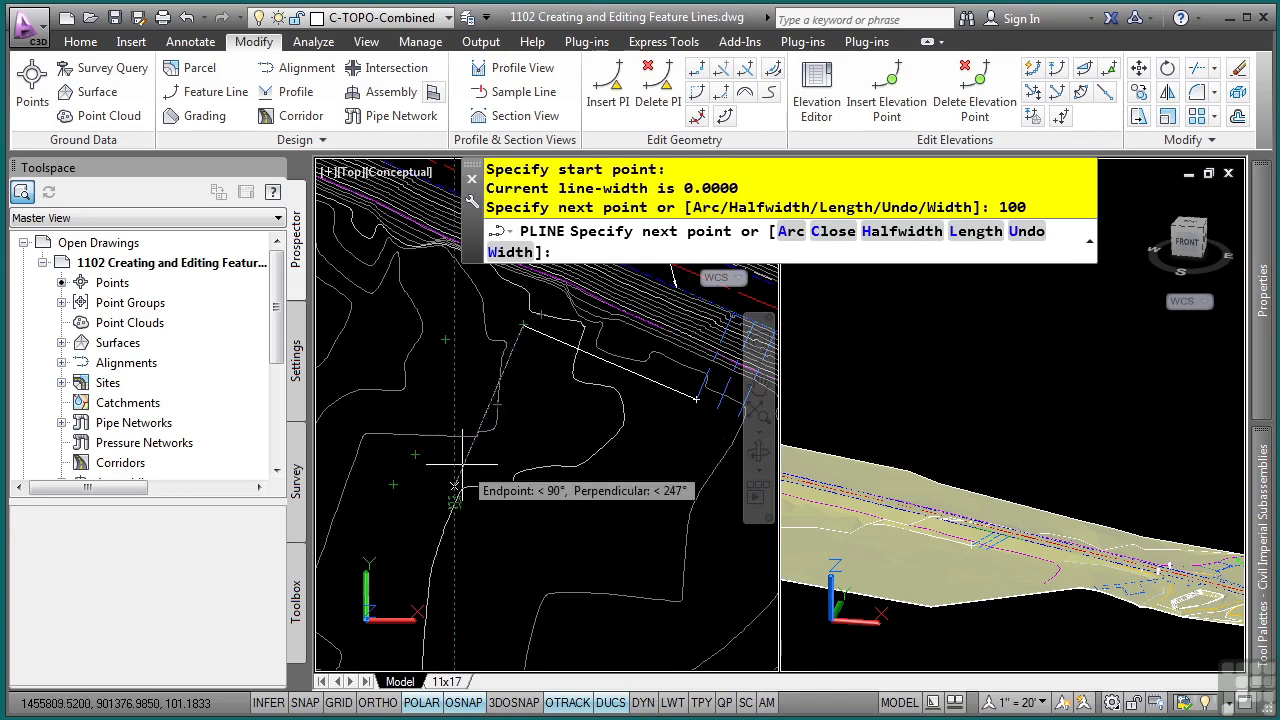
{"action": "type", "text": "150"}
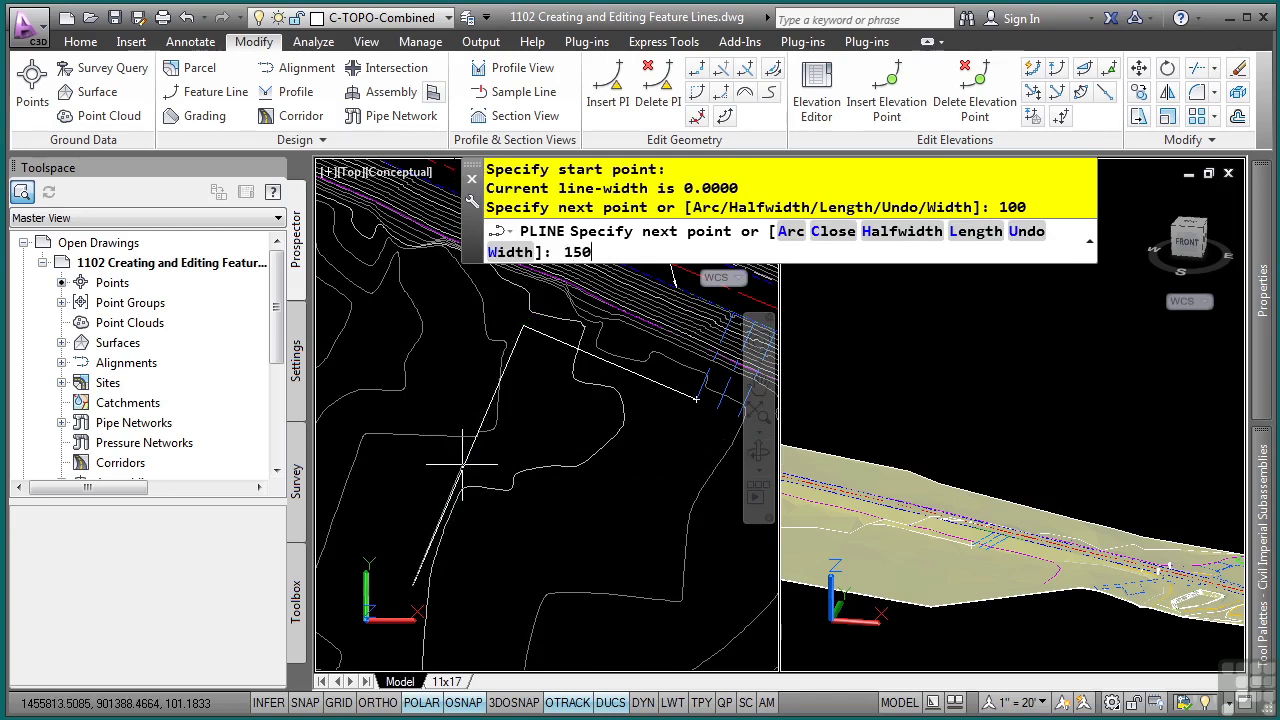
{"action": "key", "text": "Return"}
{"action": "scroll", "coordinate": [463, 465], "scroll_direction": "up", "scroll_amount": 5}
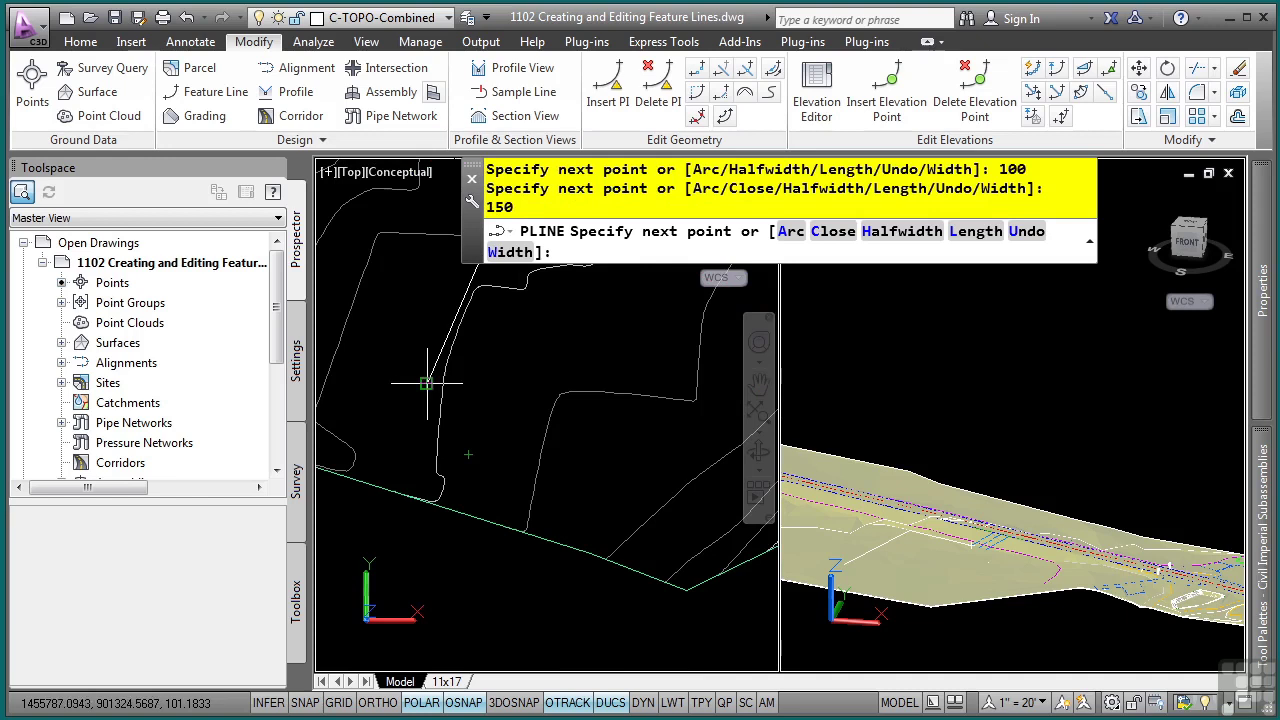
{"action": "type", "text": "1"}
{"action": "key", "text": "BackSpace"}
Step: Place the last parking lot corner in line with the first side and end the polyline at the east driveway edge's outer endpoint
{"action": "mouse_move", "coordinate": [686, 277]}
{"action": "middle_mouse_down"}
{"action": "mouse_move", "coordinate": [491, 603]}
{"action": "mouse_move", "coordinate": [590, 489]}
{"action": "mouse_move", "coordinate": [559, 449]}
{"action": "middle_mouse_up"}
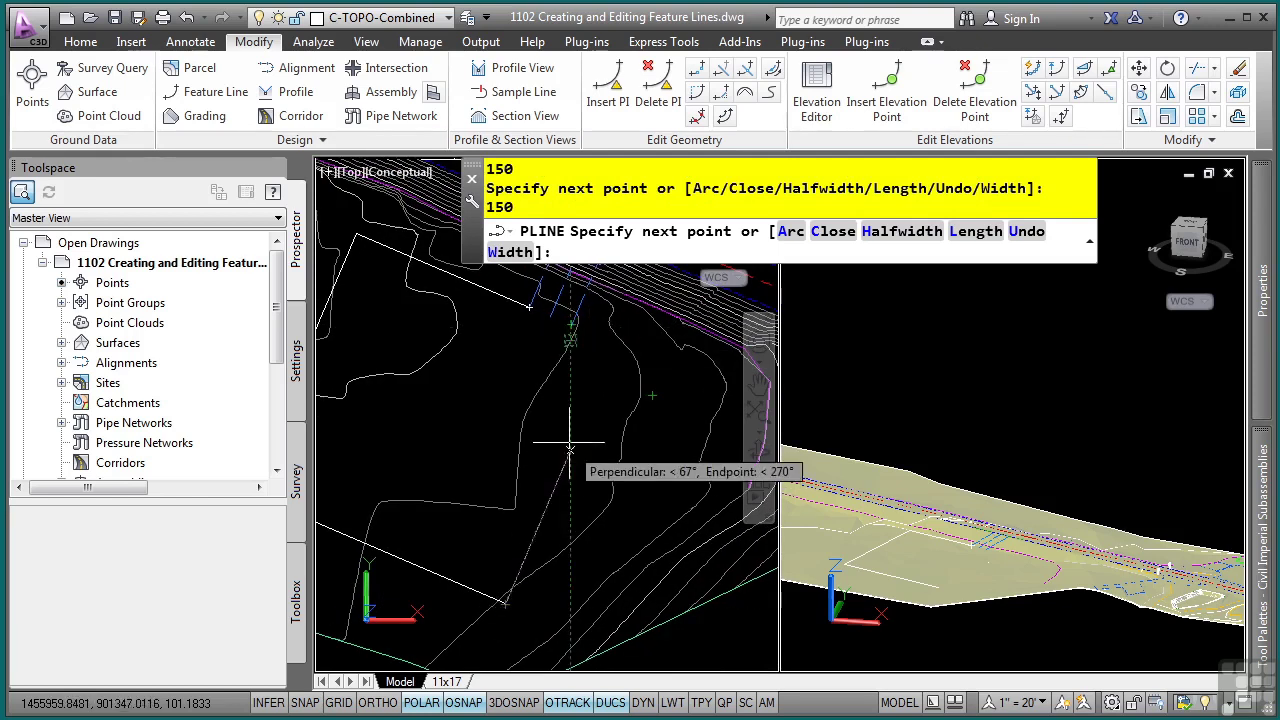
{"action": "left_click", "coordinate": [610, 345]}
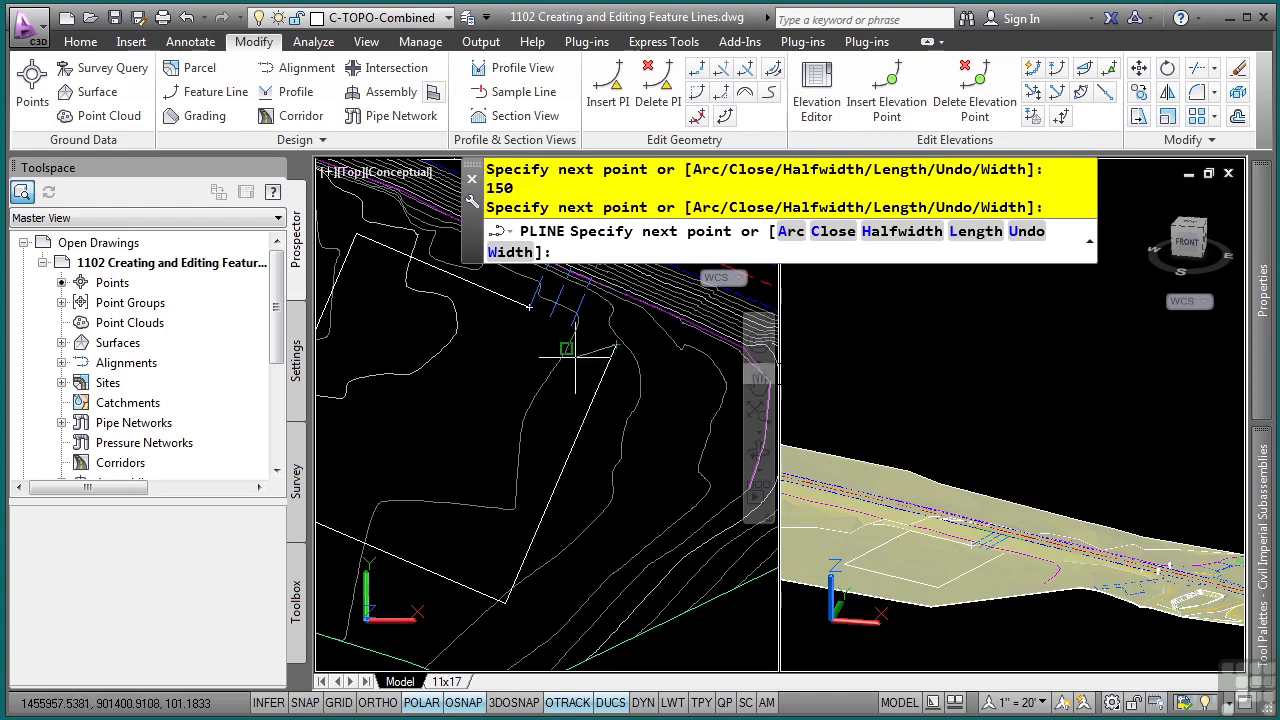
{"action": "scroll", "coordinate": [560, 380], "scroll_direction": "up", "scroll_amount": 2}
{"action": "scroll", "coordinate": [560, 380], "scroll_direction": "down", "scroll_amount": 2}
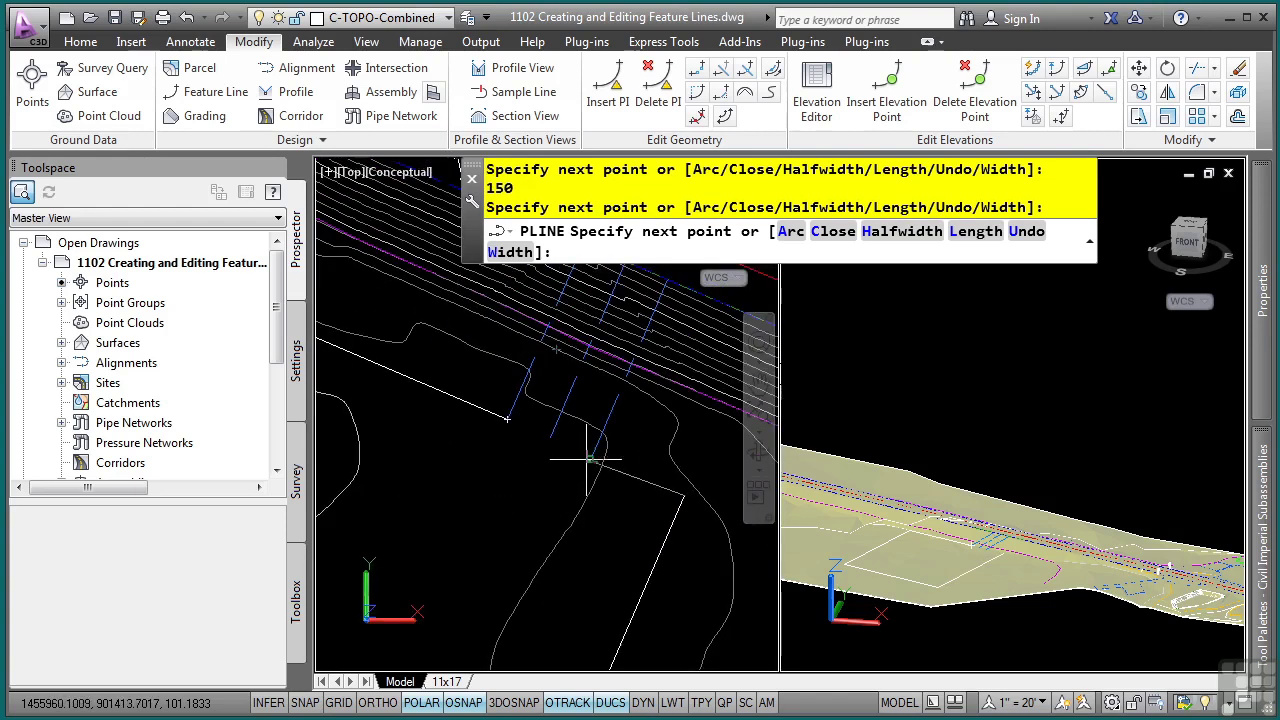
{"action": "left_click", "coordinate": [593, 457]}
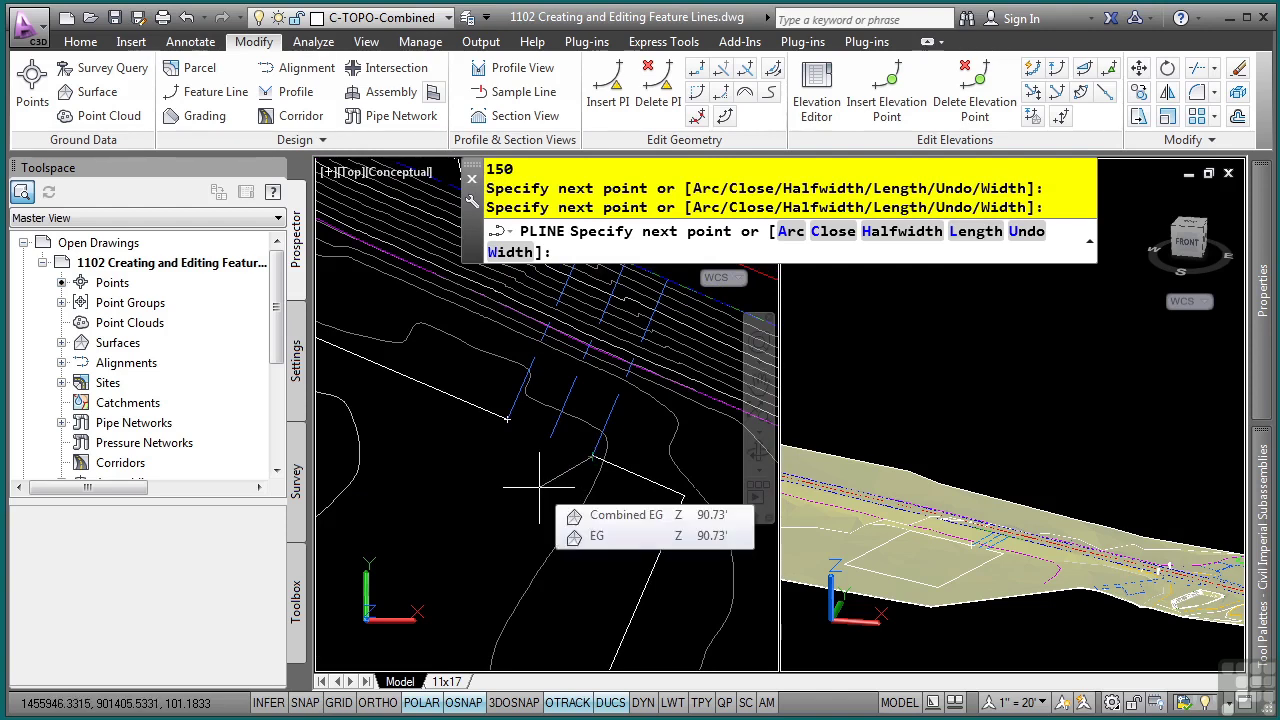
{"action": "key", "text": "Return"}
Step: Draw a 3D polyline across the driveway end, joining the outer endpoints of the west edge, centerline and east edge
{"action": "scroll", "coordinate": [517, 461], "scroll_direction": "up", "scroll_amount": 1}
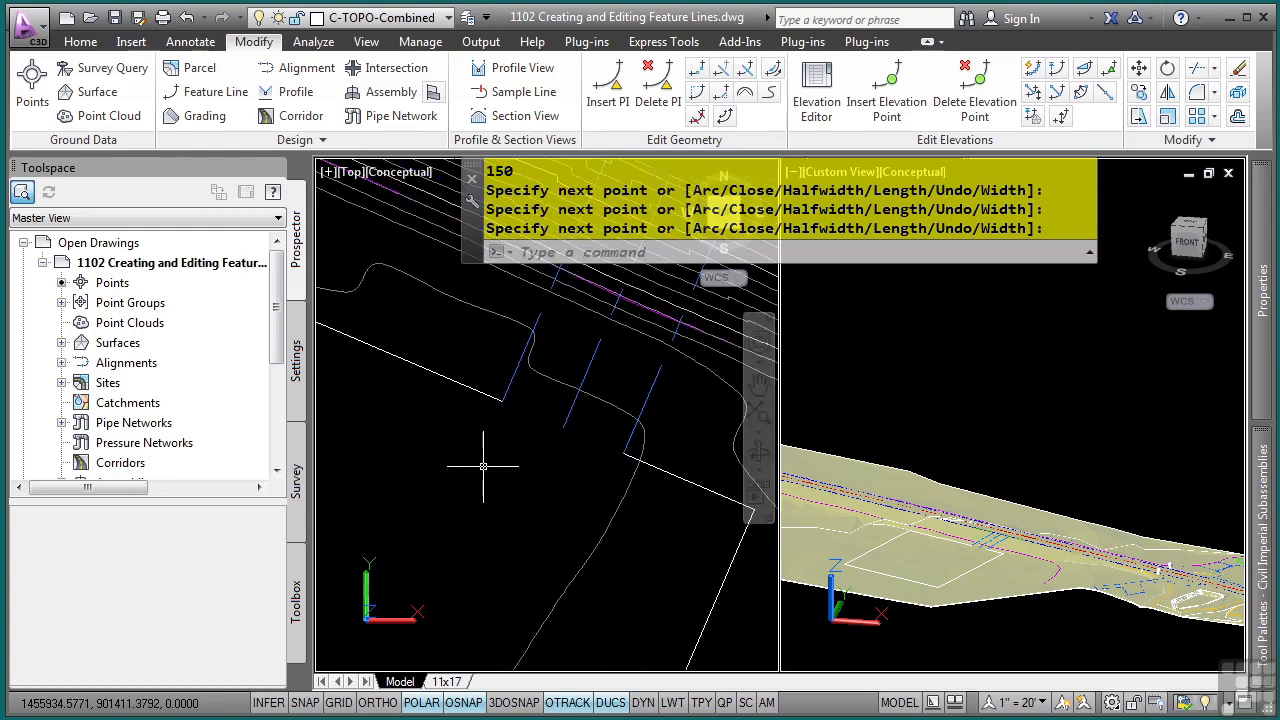
{"action": "middle_click_drag", "start_coordinate": [572, 437], "coordinate": [584, 532]}
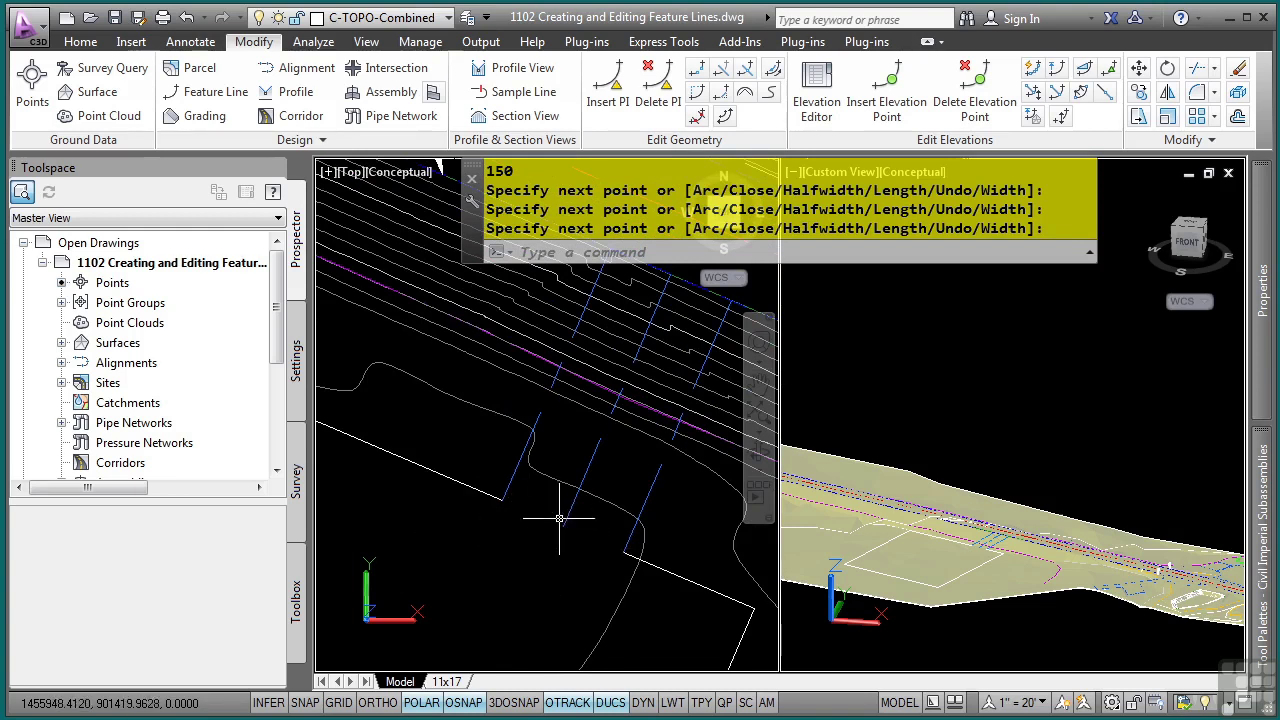
{"action": "type", "text": "3p"}
{"action": "key", "text": "Return"}
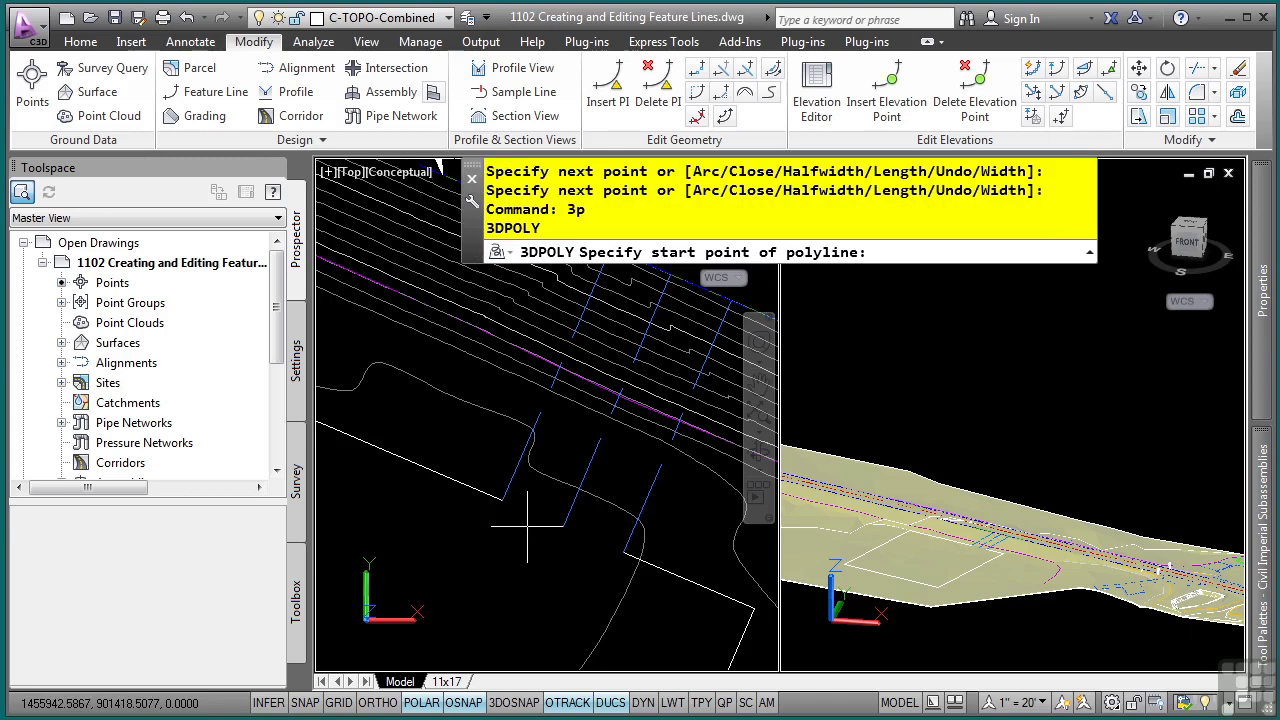
{"action": "scroll", "coordinate": [507, 500], "scroll_direction": "up", "scroll_amount": 2}
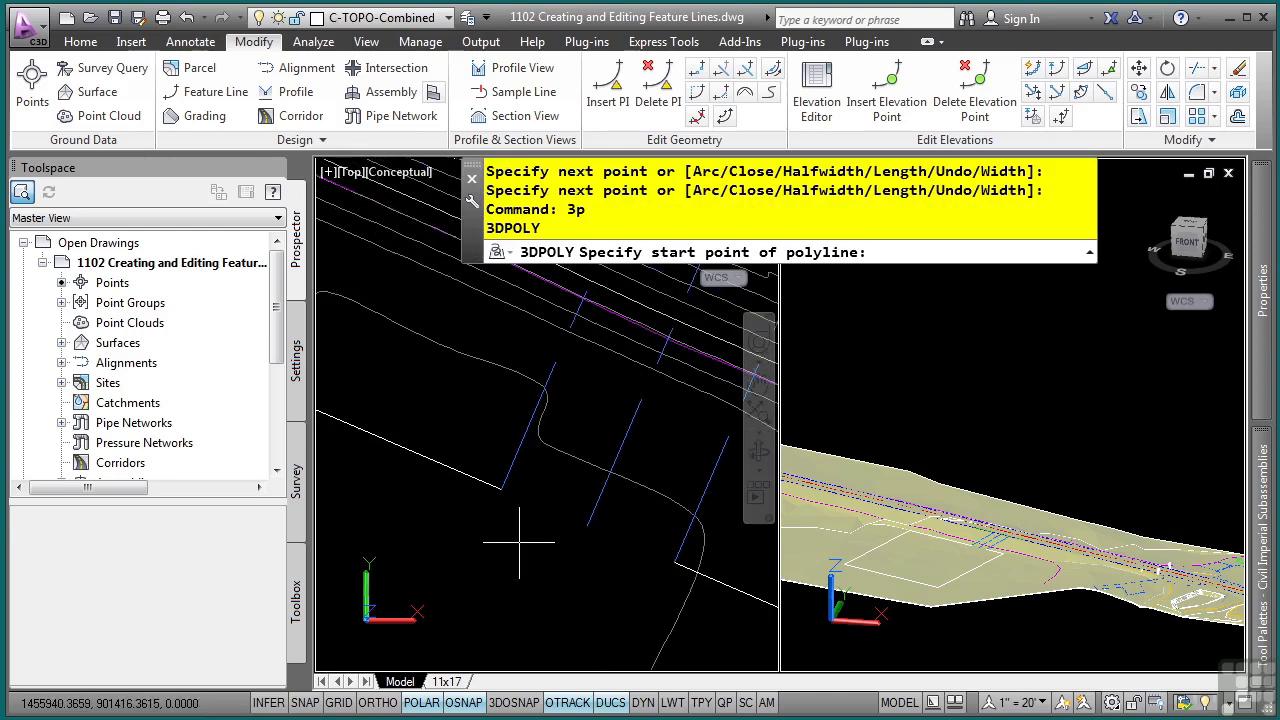
{"action": "left_click", "coordinate": [520, 470]}
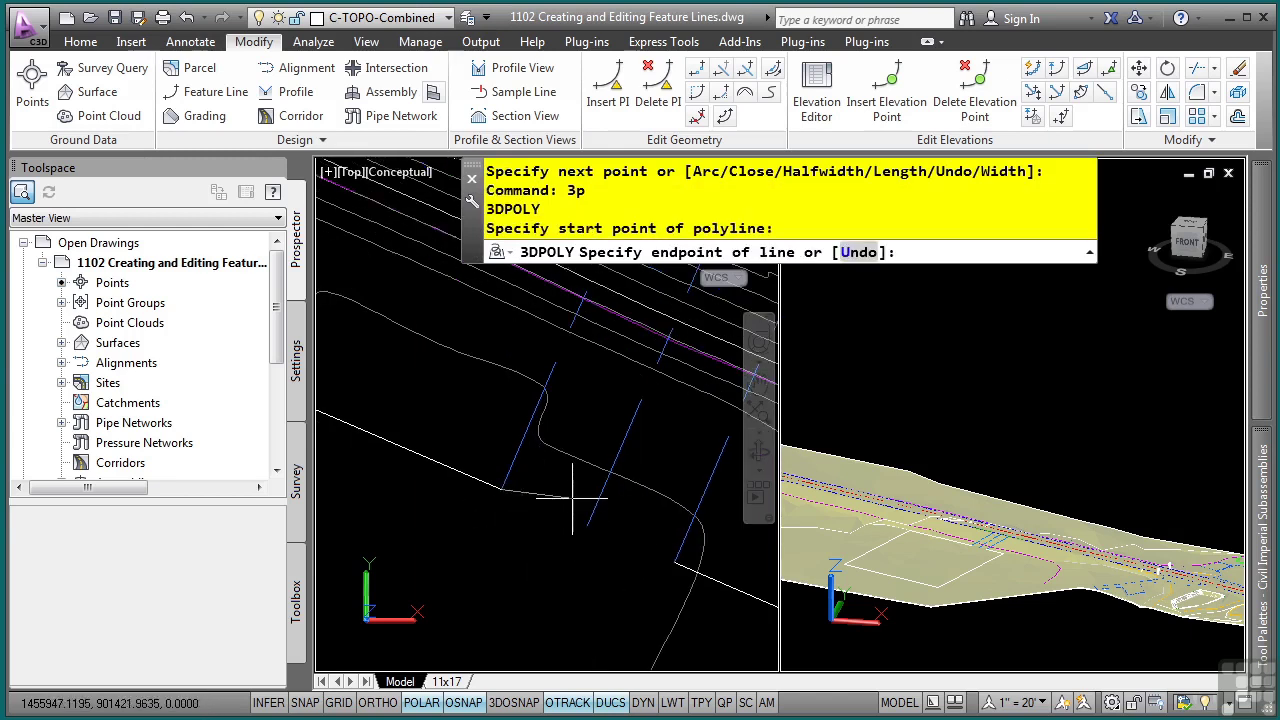
{"action": "left_click", "coordinate": [588, 525]}
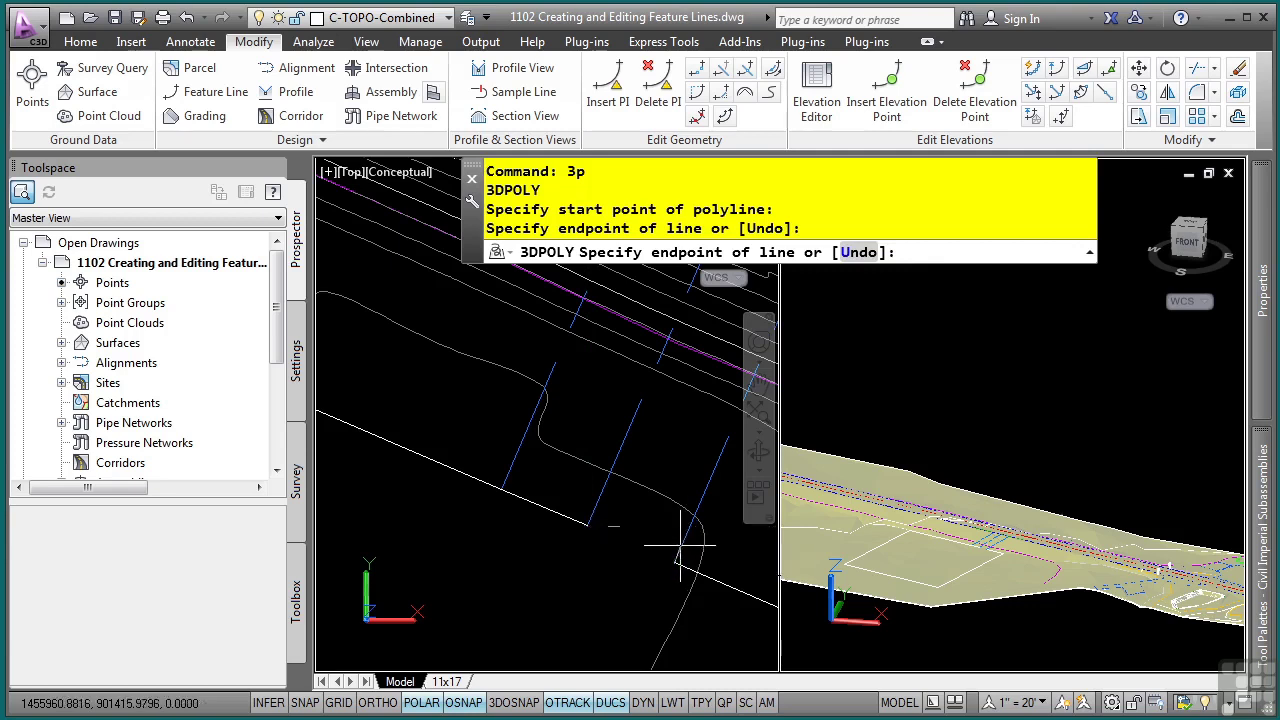
{"action": "left_click", "coordinate": [605, 565]}
{"action": "key", "text": "Return"}
{"action": "scroll", "coordinate": [571, 557], "scroll_direction": "down", "scroll_amount": 2}
{"action": "middle_click_drag", "start_coordinate": [571, 557], "coordinate": [645, 413]}
{"action": "scroll", "coordinate": [571, 491], "scroll_direction": "down", "scroll_amount": 2}
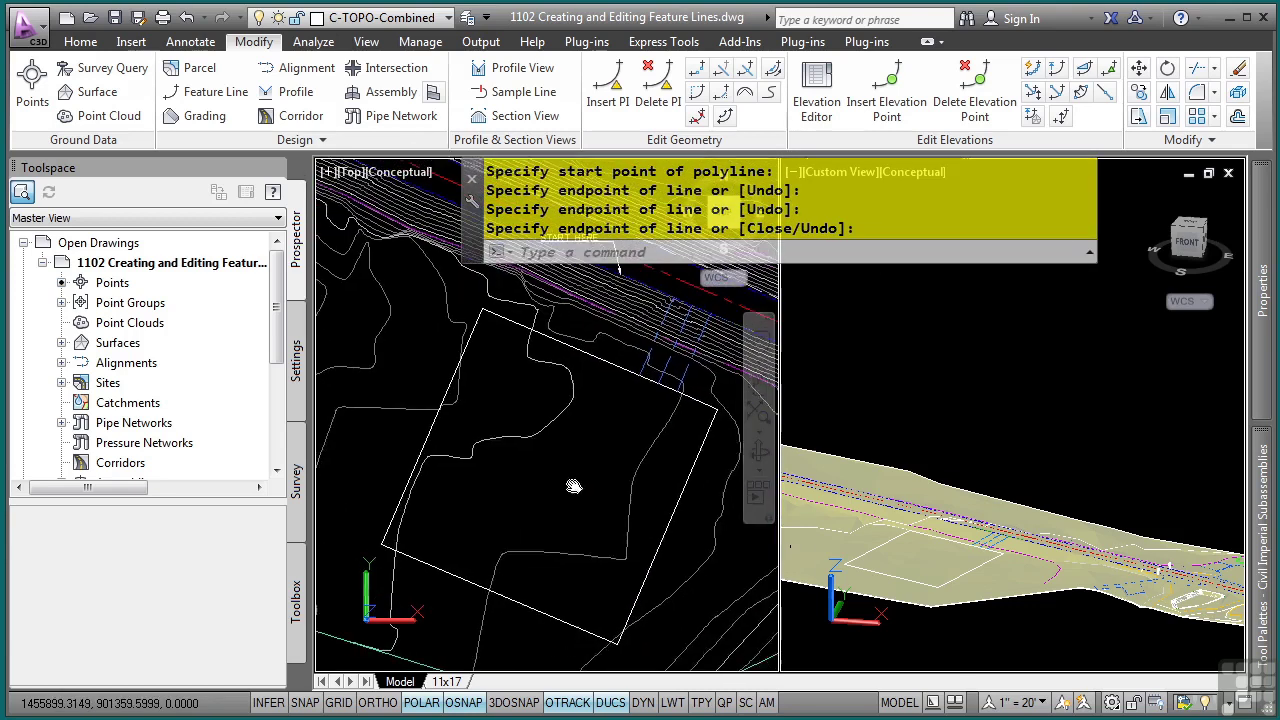
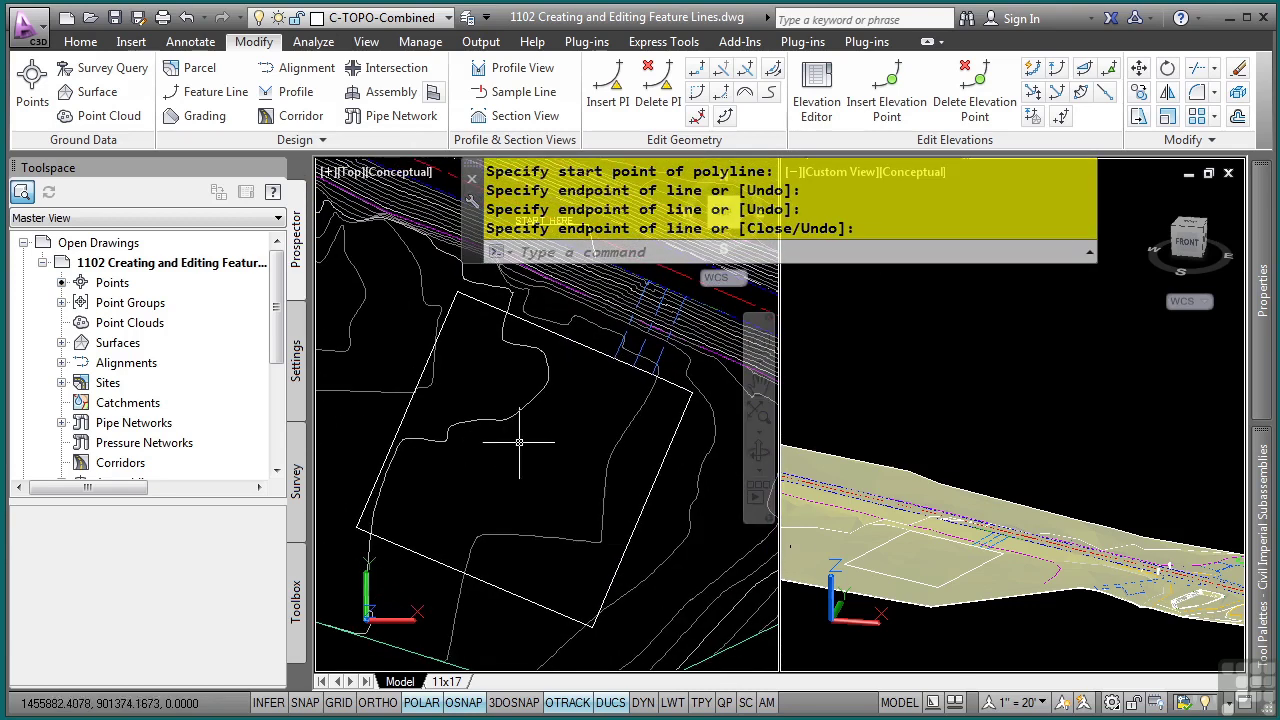
Step: Convert the parking lot outline polyline into a feature line in the Tourist Parking Lot site with the Grading Daylight style
{"action": "left_click", "coordinate": [220, 92]}
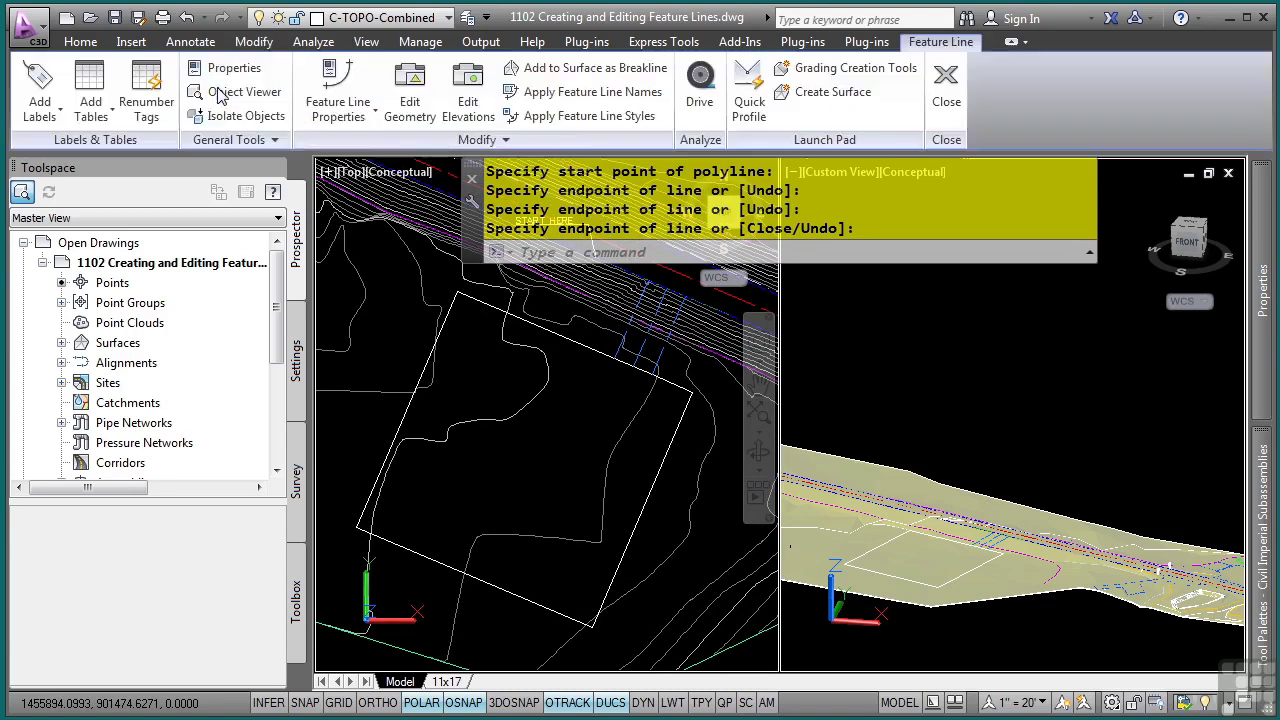
{"action": "left_click", "coordinate": [80, 42]}
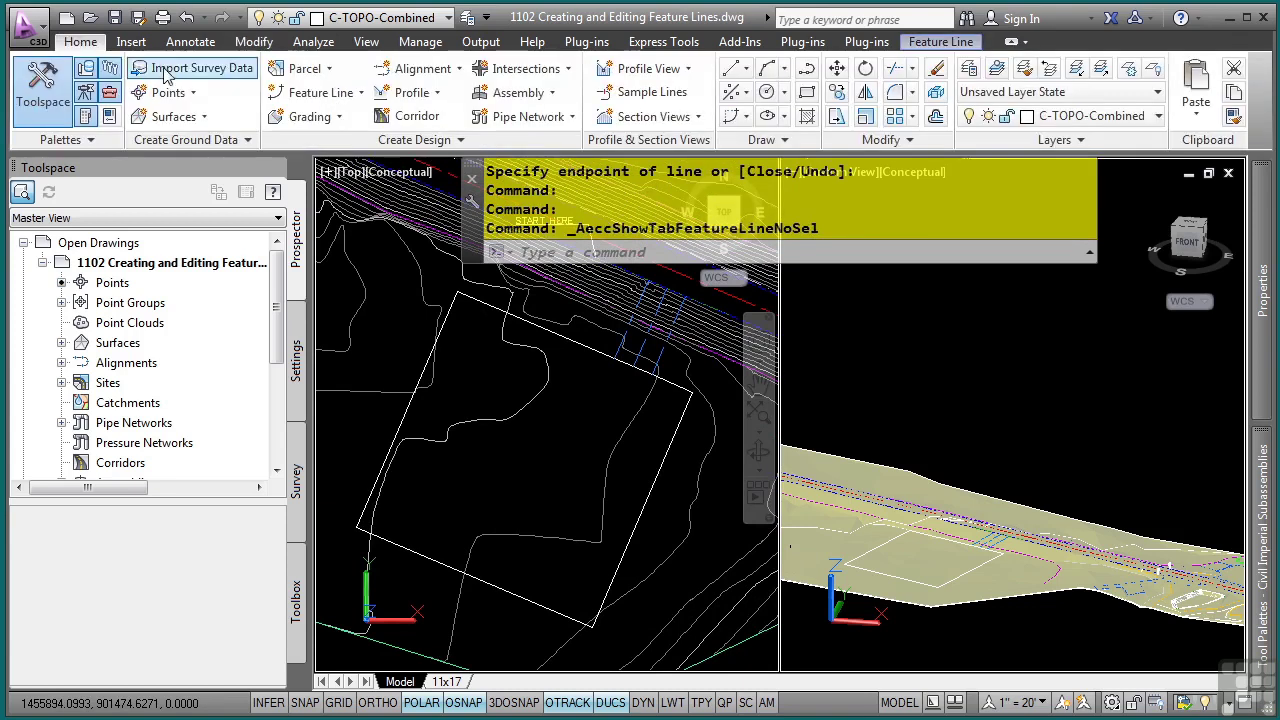
{"action": "left_click", "coordinate": [325, 93]}
{"action": "left_click", "coordinate": [380, 170]}
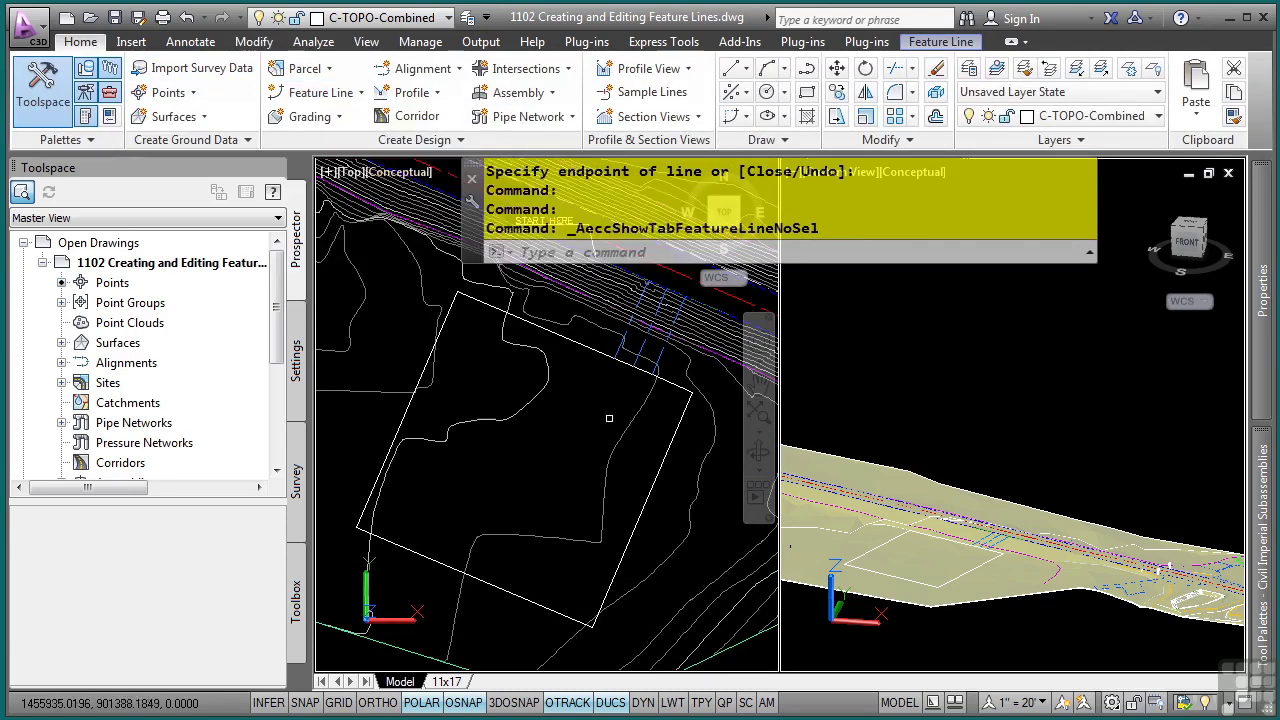
{"action": "left_click", "coordinate": [575, 343]}
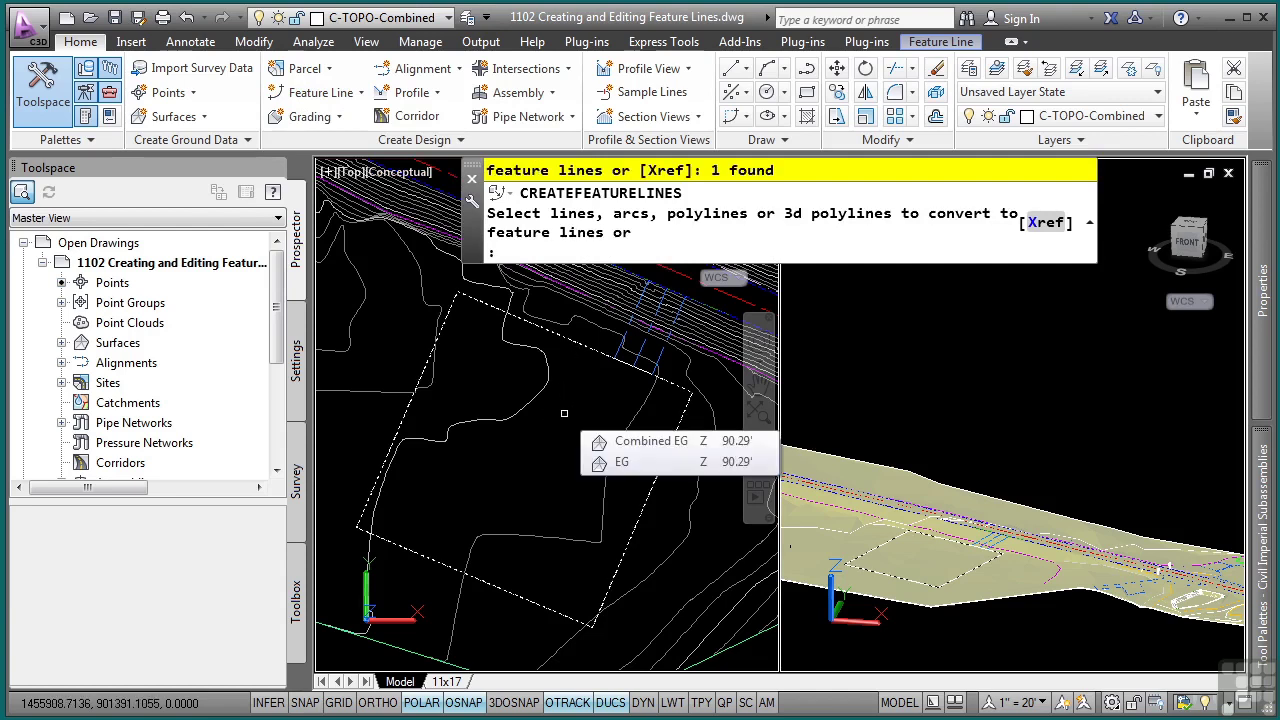
{"action": "key", "text": "Return"}
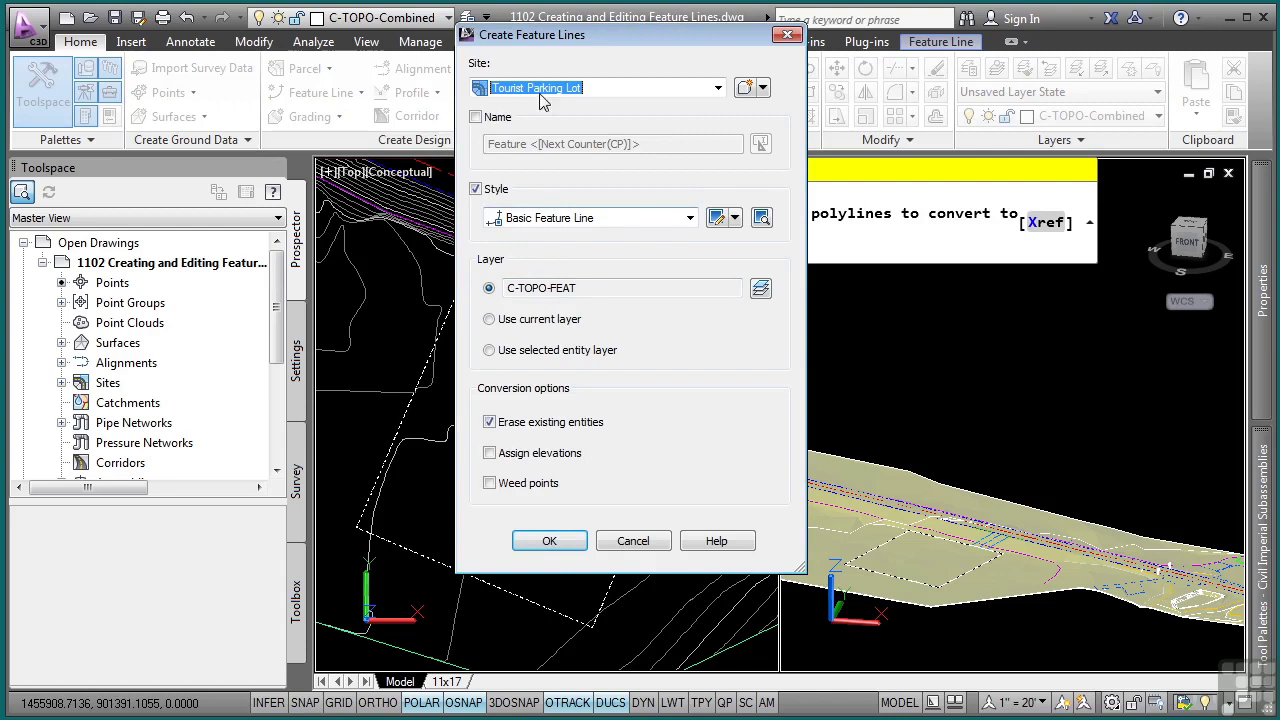
{"action": "left_click", "coordinate": [572, 222]}
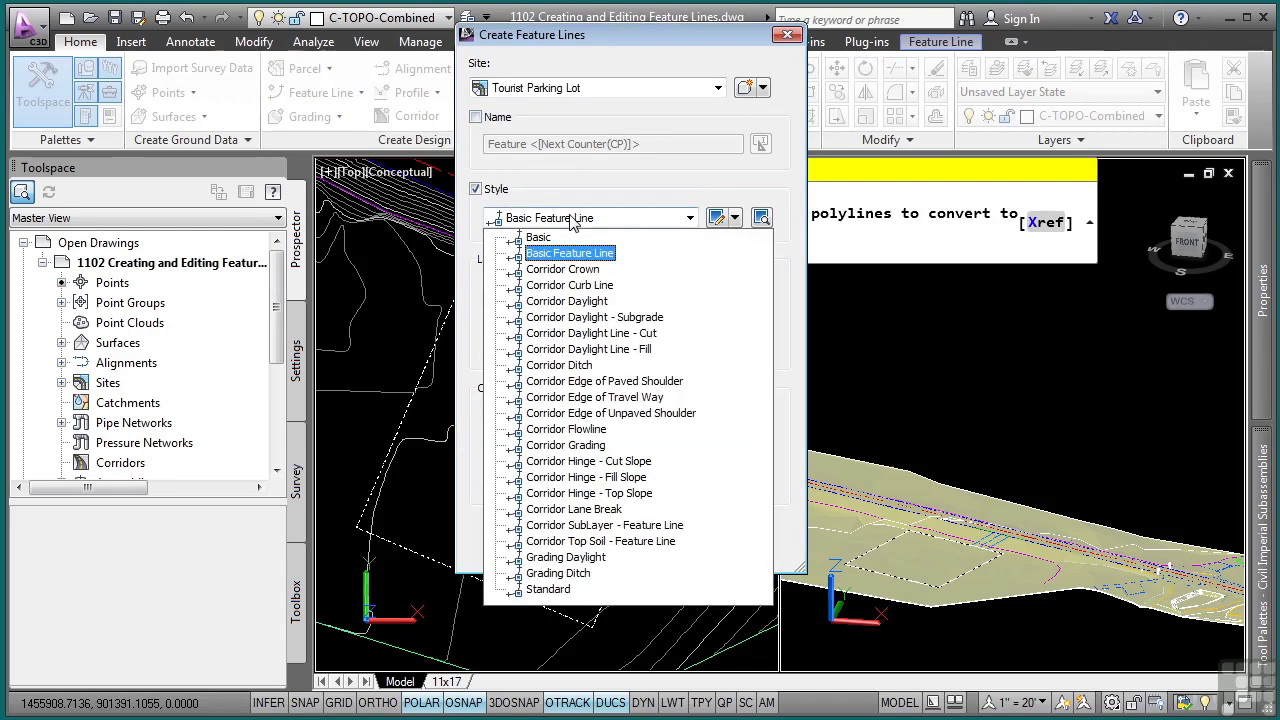
{"action": "left_click", "coordinate": [548, 561]}
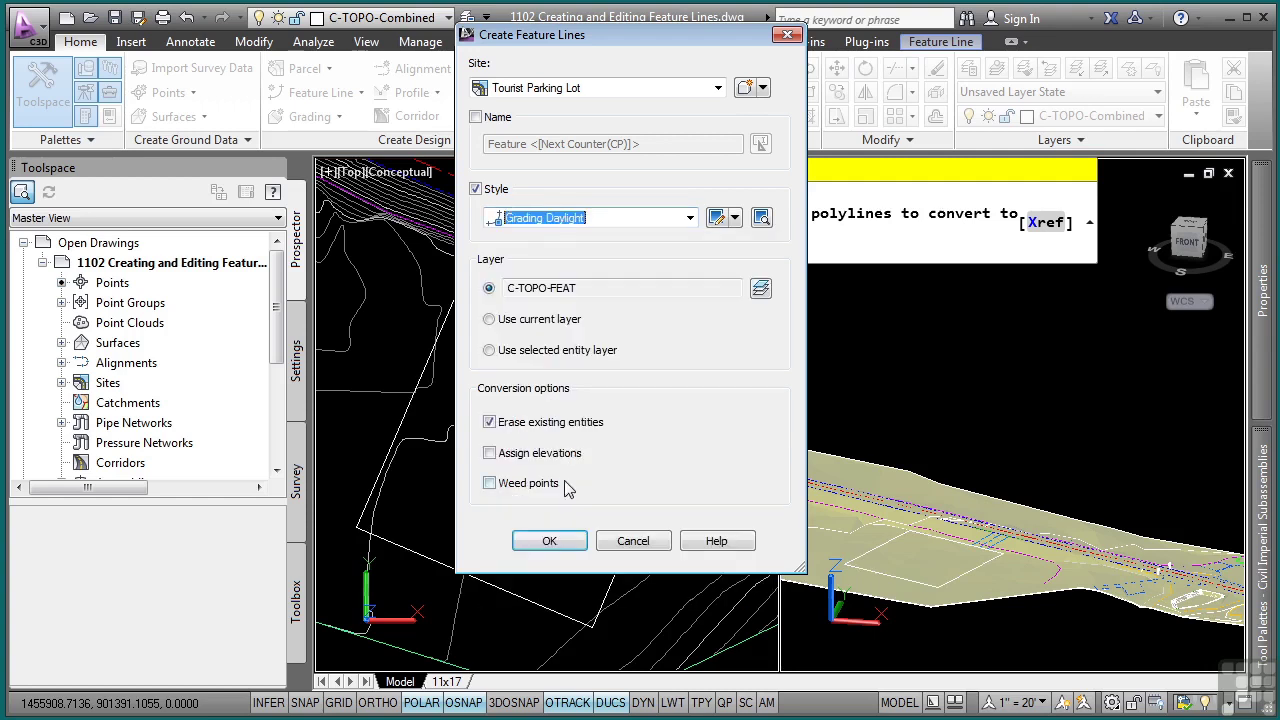
{"action": "left_click", "coordinate": [548, 541]}
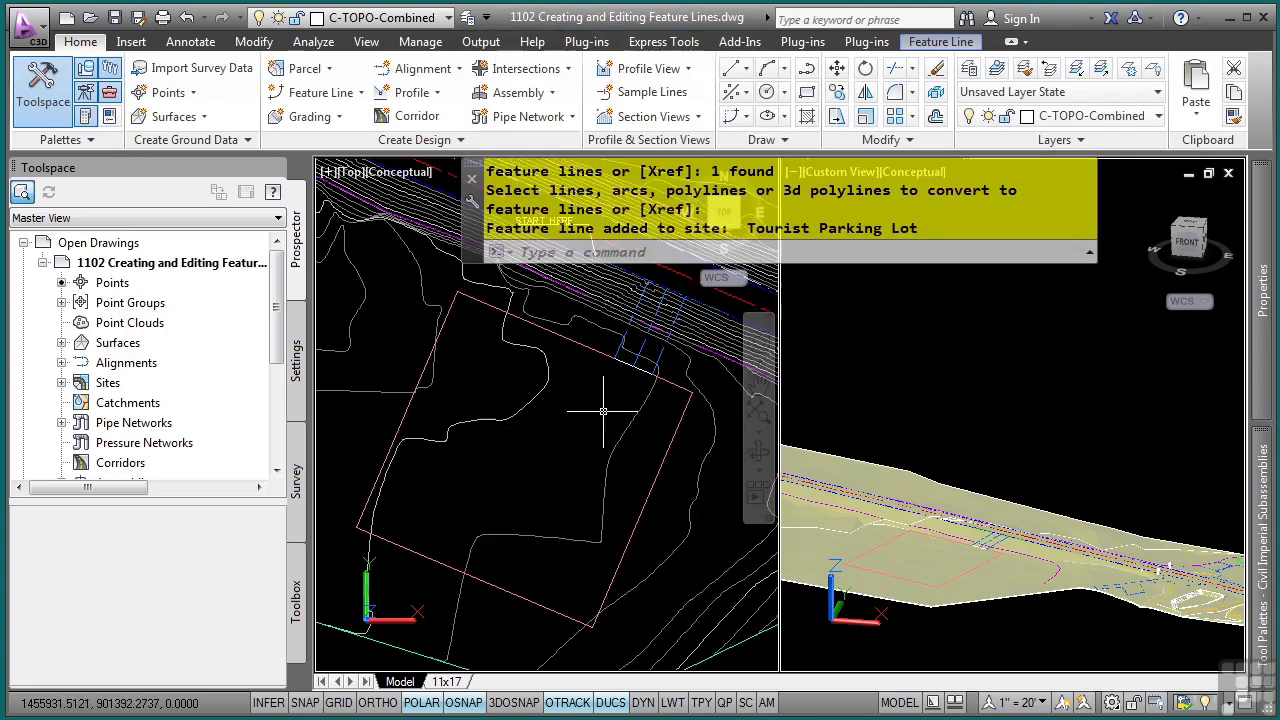
Step: Convert the 3D polyline across the driveway end into a Tourist Parking Lot feature line with the Basic Feature Line style
{"action": "key", "text": "Return"}
{"action": "scroll", "coordinate": [609, 369], "scroll_direction": "up", "scroll_amount": 3}
{"action": "left_click", "coordinate": [634, 352]}
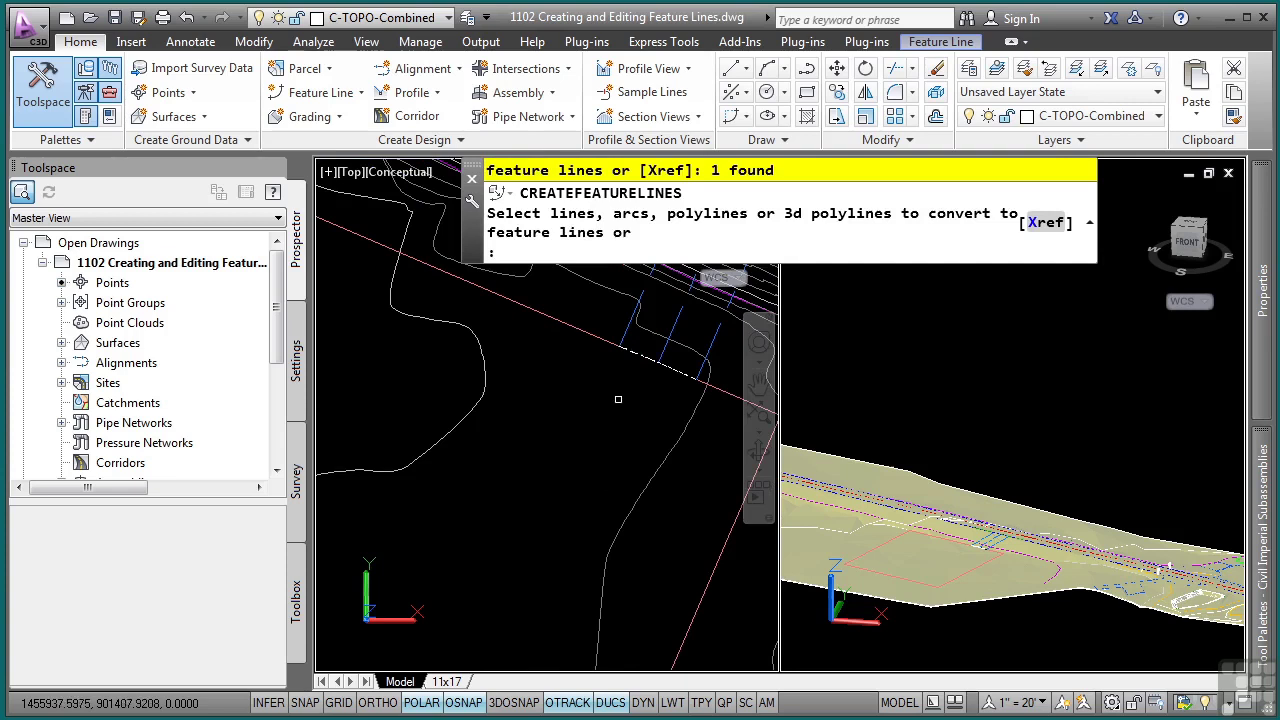
{"action": "key", "text": "Return"}
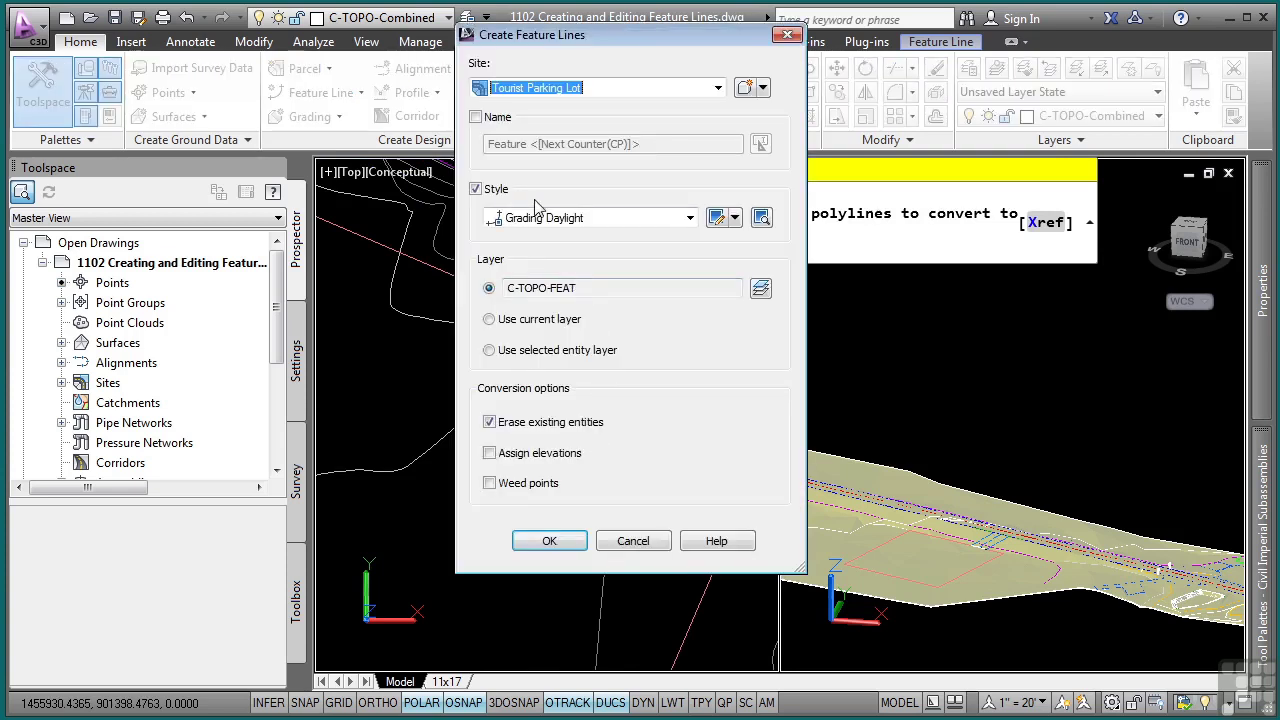
{"action": "left_click", "coordinate": [557, 225]}
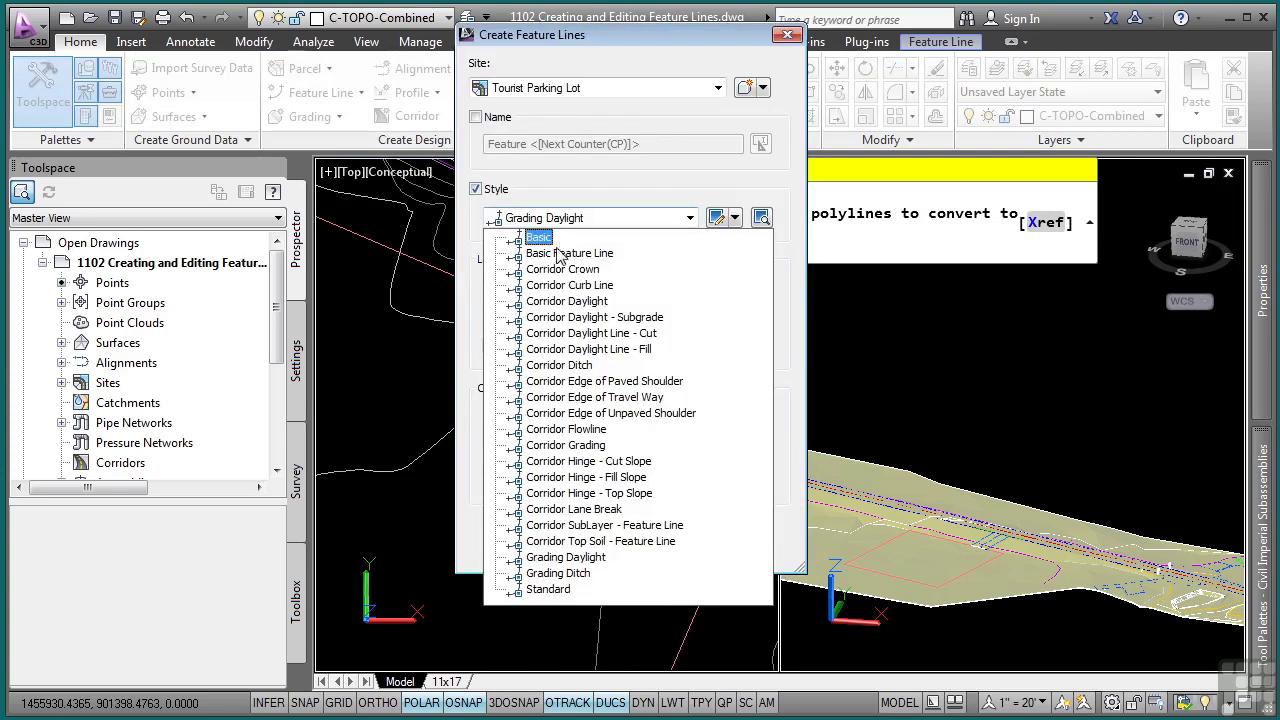
{"action": "left_click", "coordinate": [561, 254]}
{"action": "left_click", "coordinate": [540, 537]}
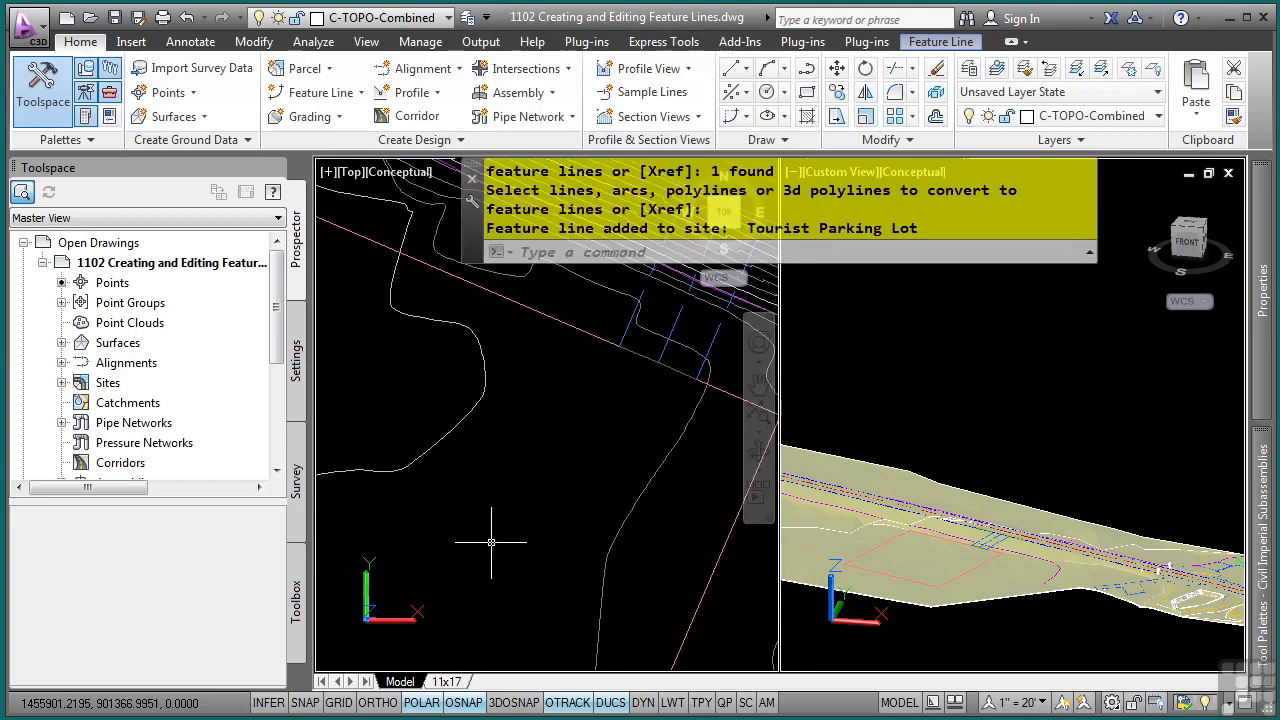
Step: Select the road edge feature line at the driveway and display the geometry and elevation editing tools
{"action": "scroll", "coordinate": [491, 542], "scroll_direction": "down", "scroll_amount": 2}
{"action": "scroll", "coordinate": [454, 565], "scroll_direction": "up", "scroll_amount": 1}
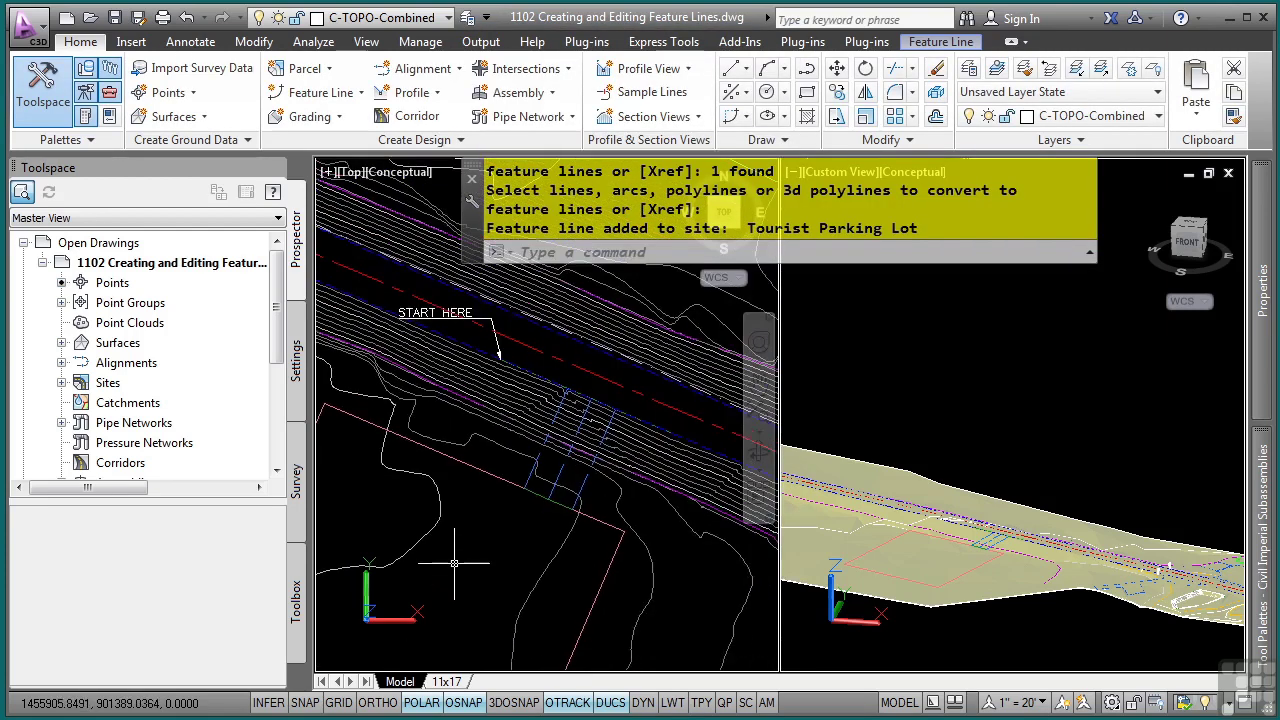
{"action": "scroll", "coordinate": [454, 565], "scroll_direction": "down", "scroll_amount": 1}
{"action": "scroll", "coordinate": [530, 390], "scroll_direction": "down", "scroll_amount": 1}
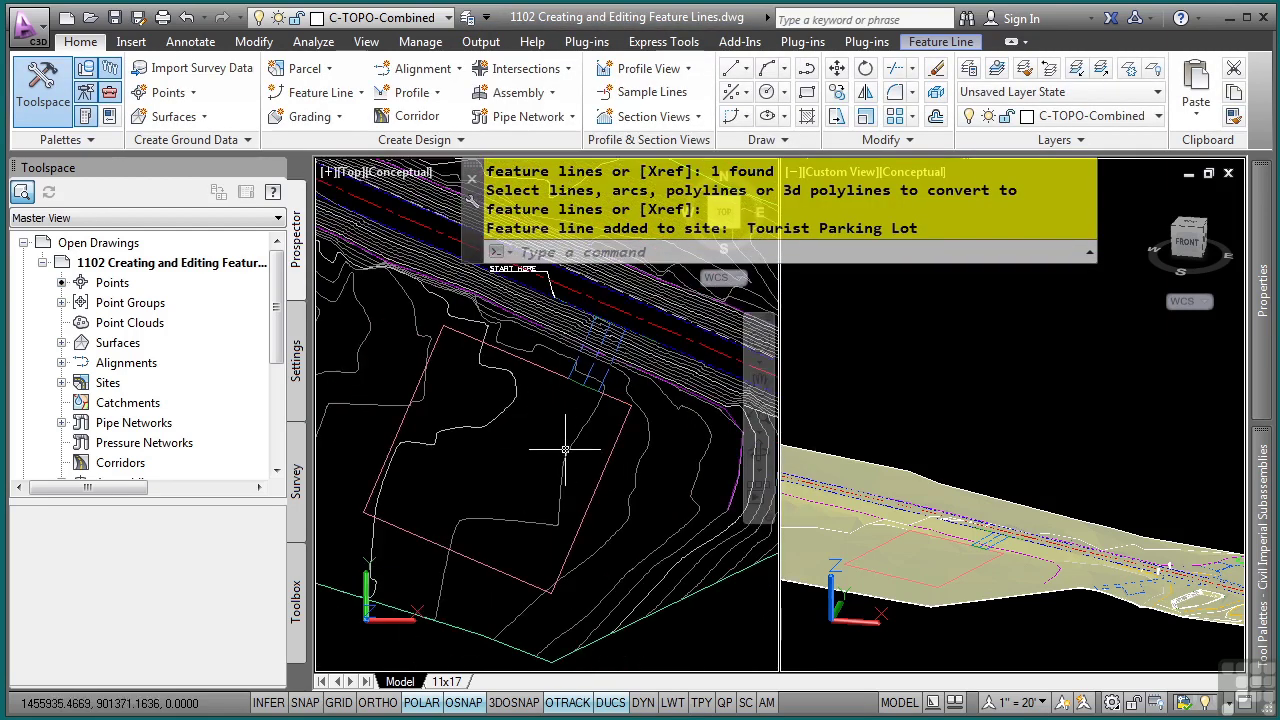
{"action": "scroll", "coordinate": [565, 445], "scroll_direction": "up", "scroll_amount": 4}
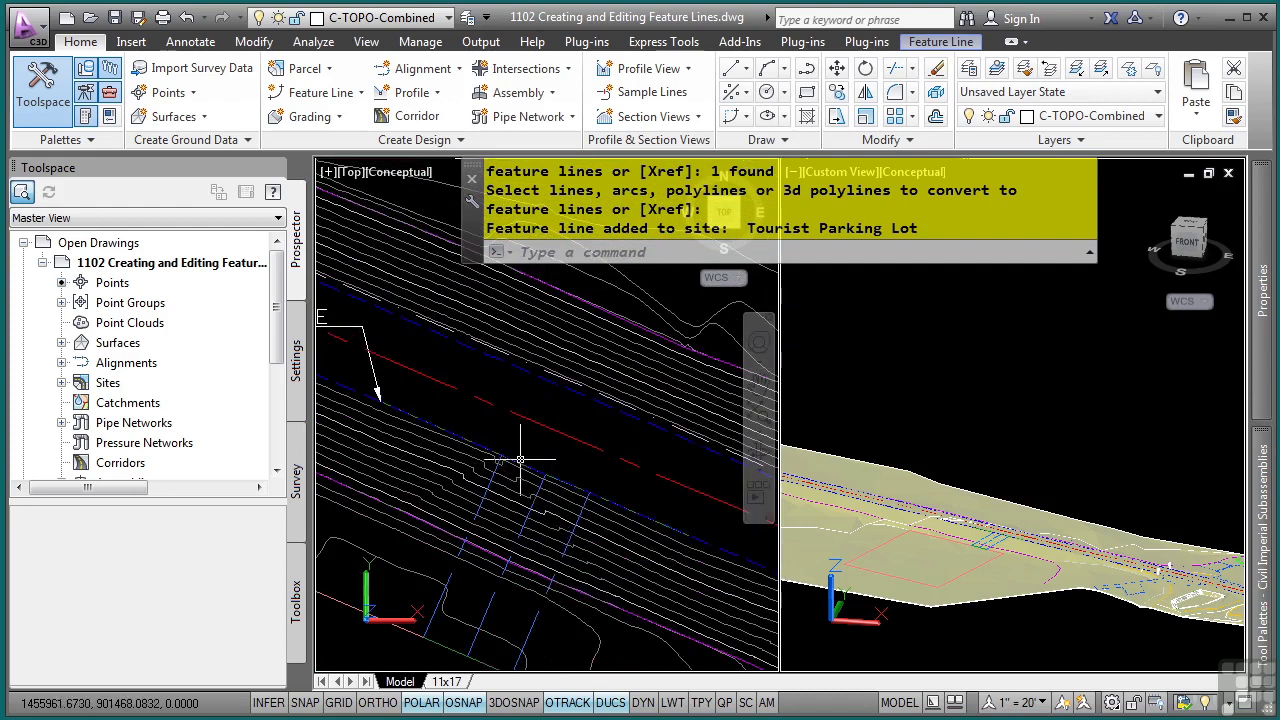
{"action": "mouse_move", "coordinate": [553, 487]}
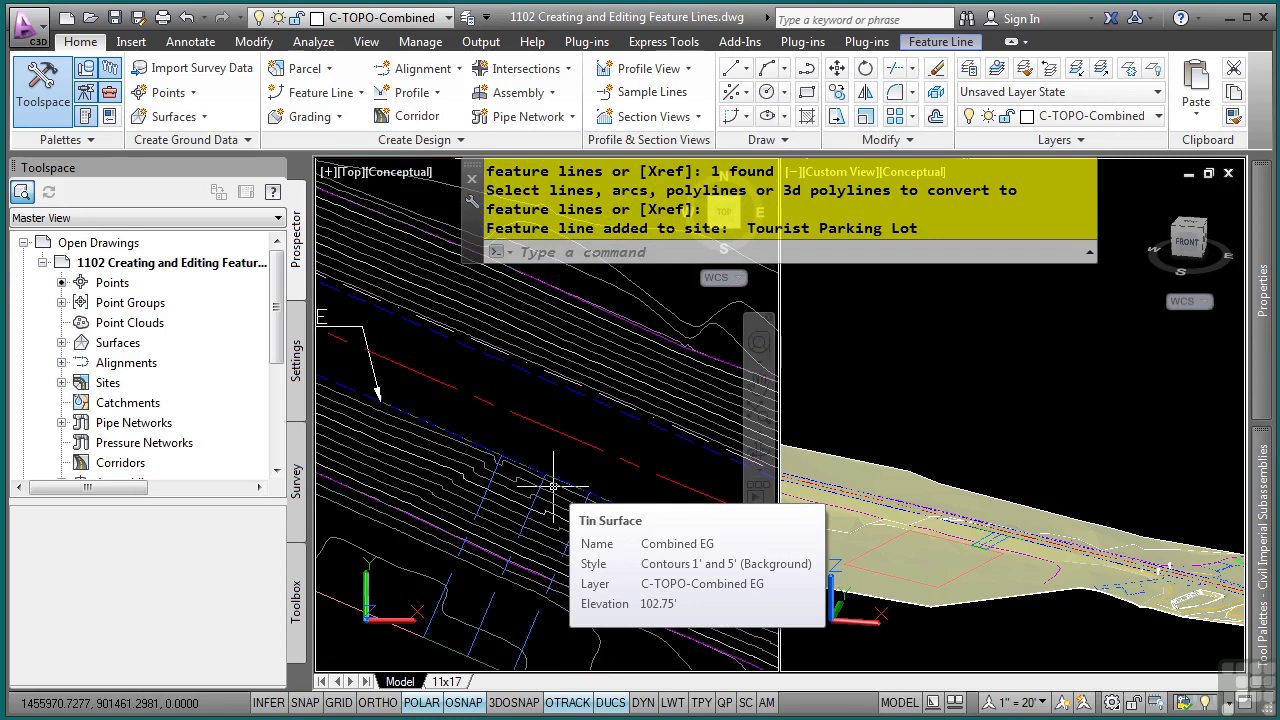
{"action": "scroll", "coordinate": [494, 357], "scroll_direction": "up", "scroll_amount": 5}
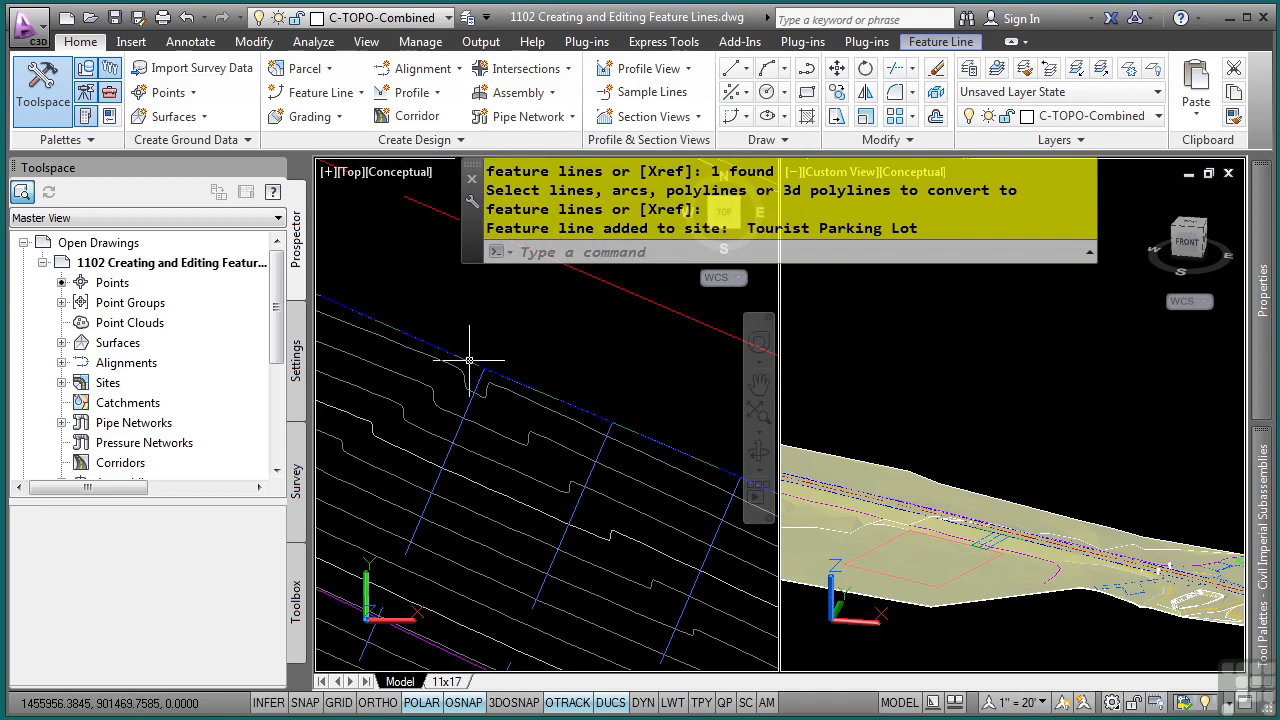
{"action": "left_click", "coordinate": [470, 358]}
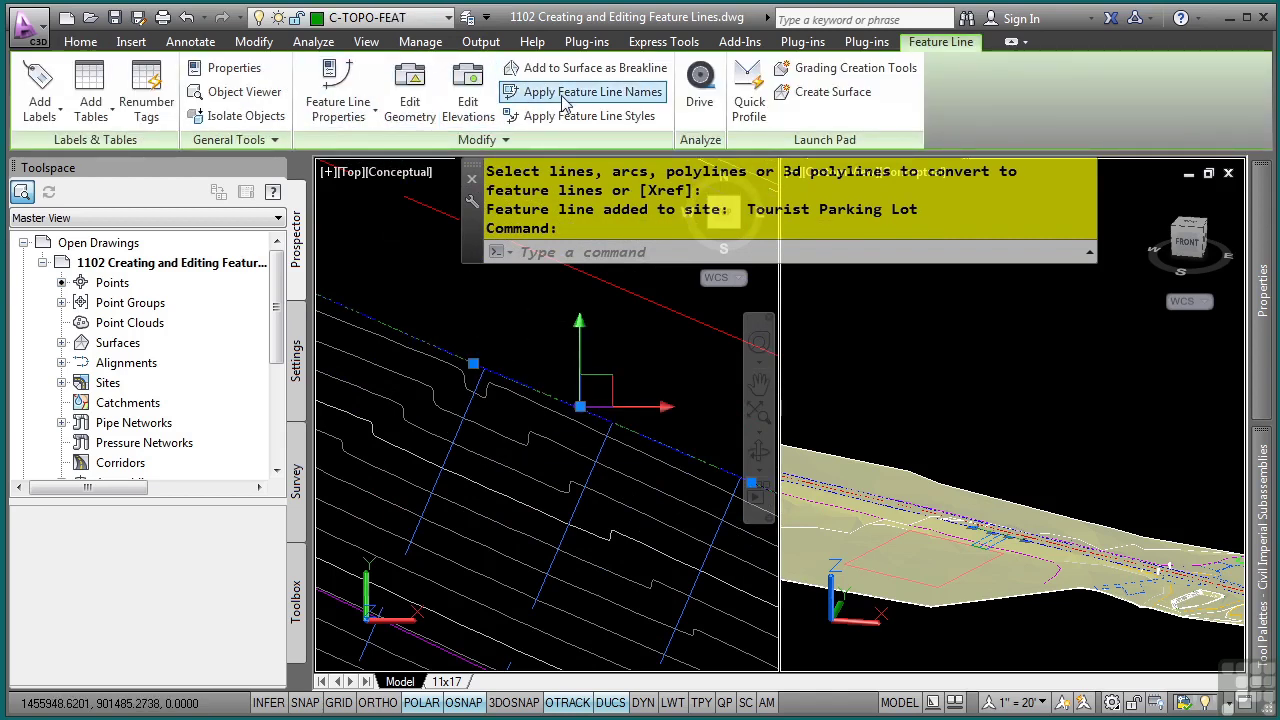
{"action": "left_click", "coordinate": [467, 100]}
{"action": "left_click", "coordinate": [435, 100]}
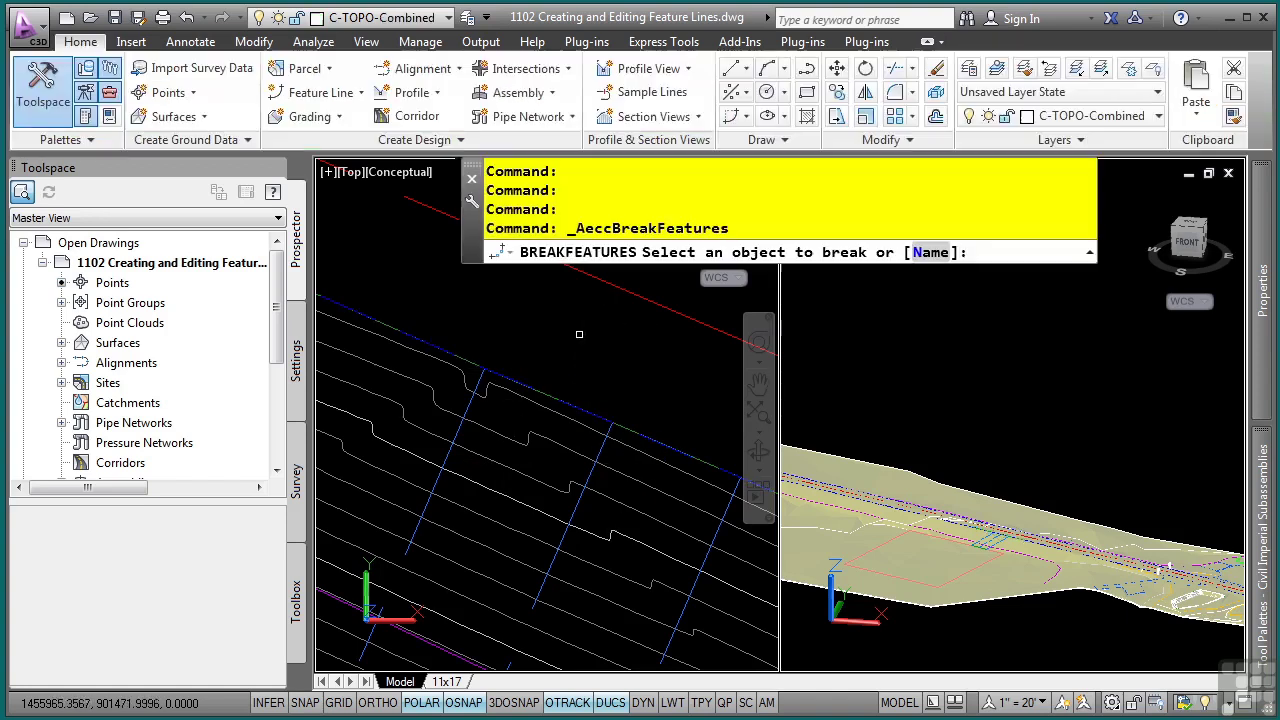
Step: Break the road edge feature line at the west driveway edge's endpoint, check the separate pieces by selecting them, and clear the selection
{"action": "left_click", "coordinate": [466, 359]}
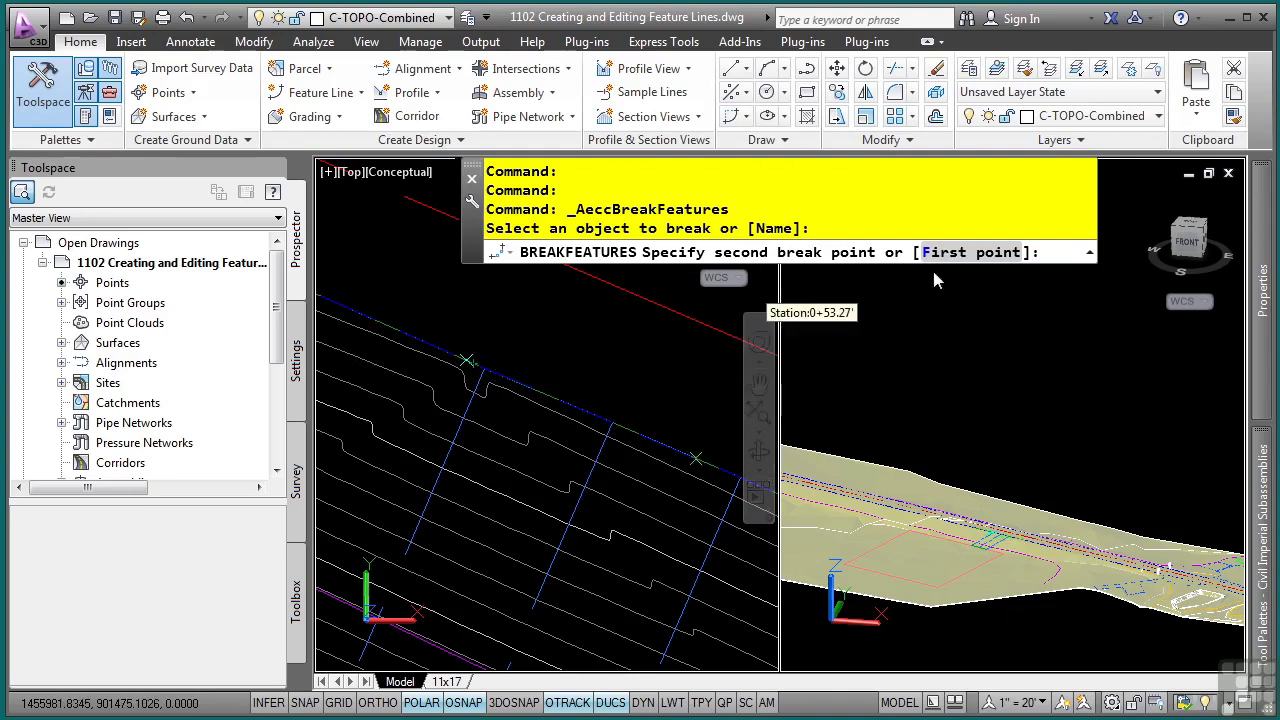
{"action": "type", "text": "F"}
{"action": "key", "text": "Return"}
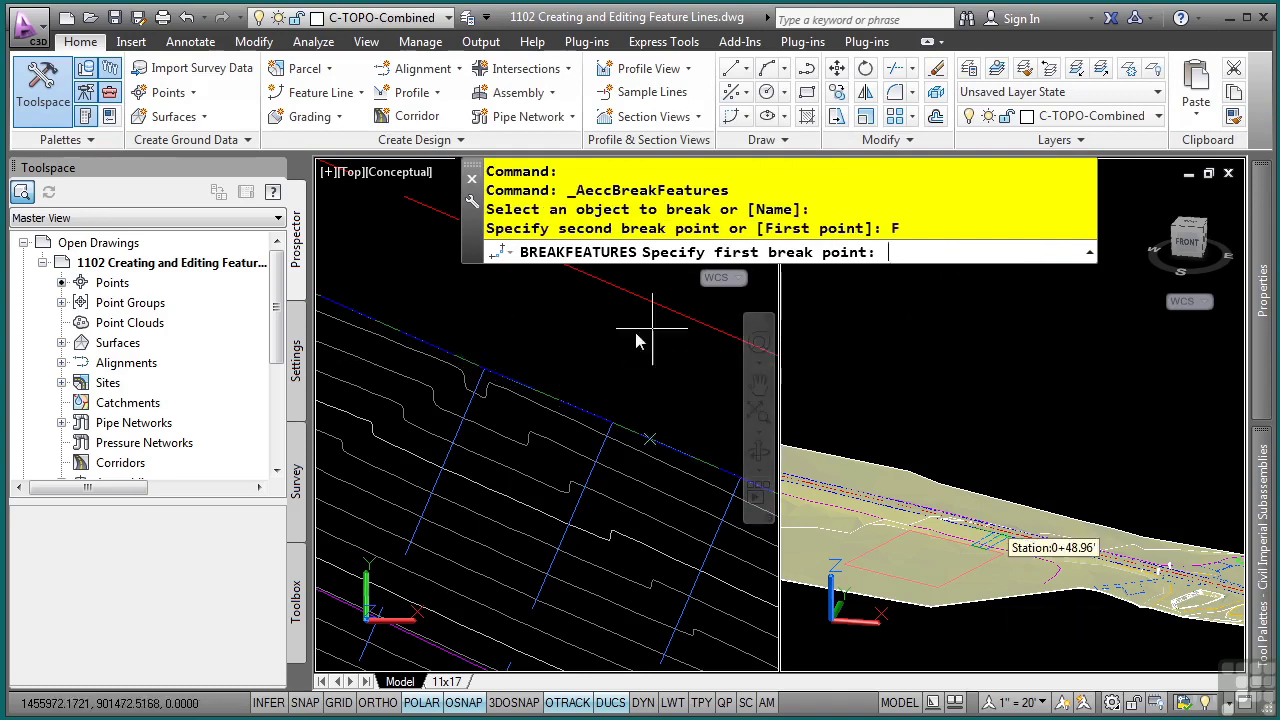
{"action": "scroll", "coordinate": [510, 385], "scroll_direction": "up", "scroll_amount": 3}
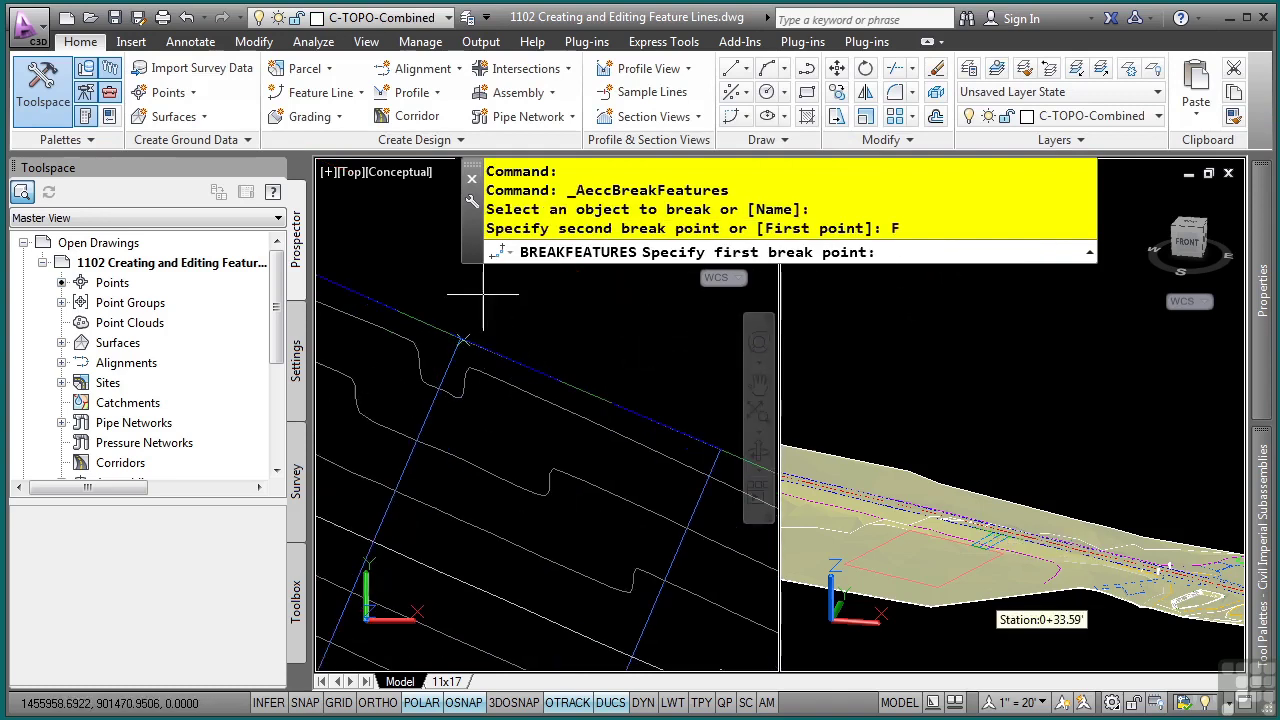
{"action": "left_click", "coordinate": [460, 340]}
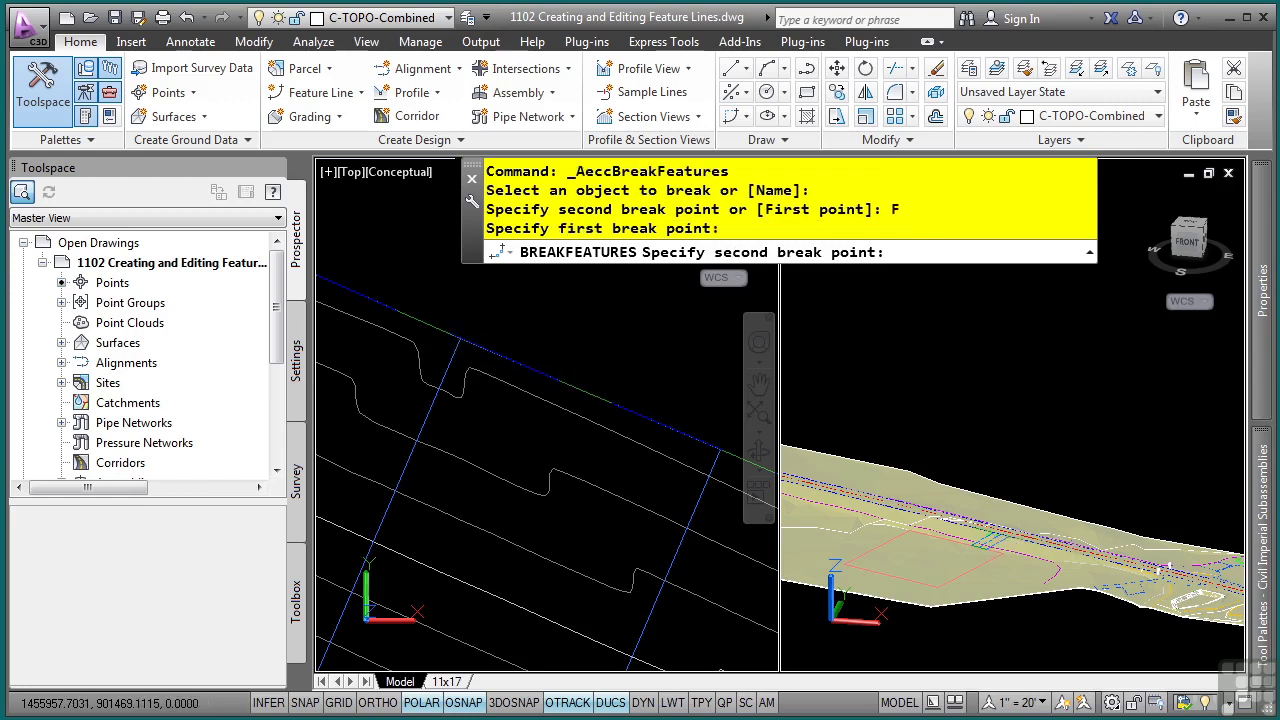
{"action": "left_click", "coordinate": [551, 370]}
{"action": "key", "text": "Escape"}
{"action": "scroll", "coordinate": [560, 370], "scroll_direction": "down", "scroll_amount": 2}
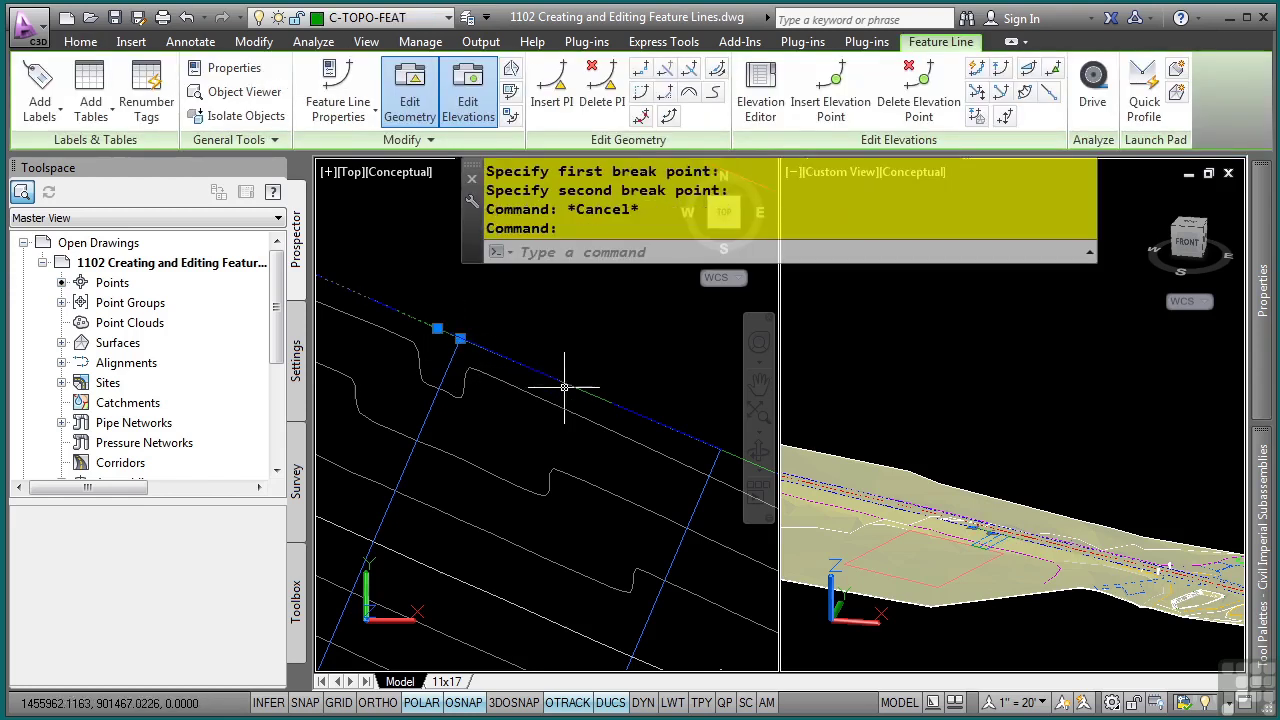
{"action": "left_click", "coordinate": [594, 390]}
{"action": "scroll", "coordinate": [560, 400], "scroll_direction": "up", "scroll_amount": 2}
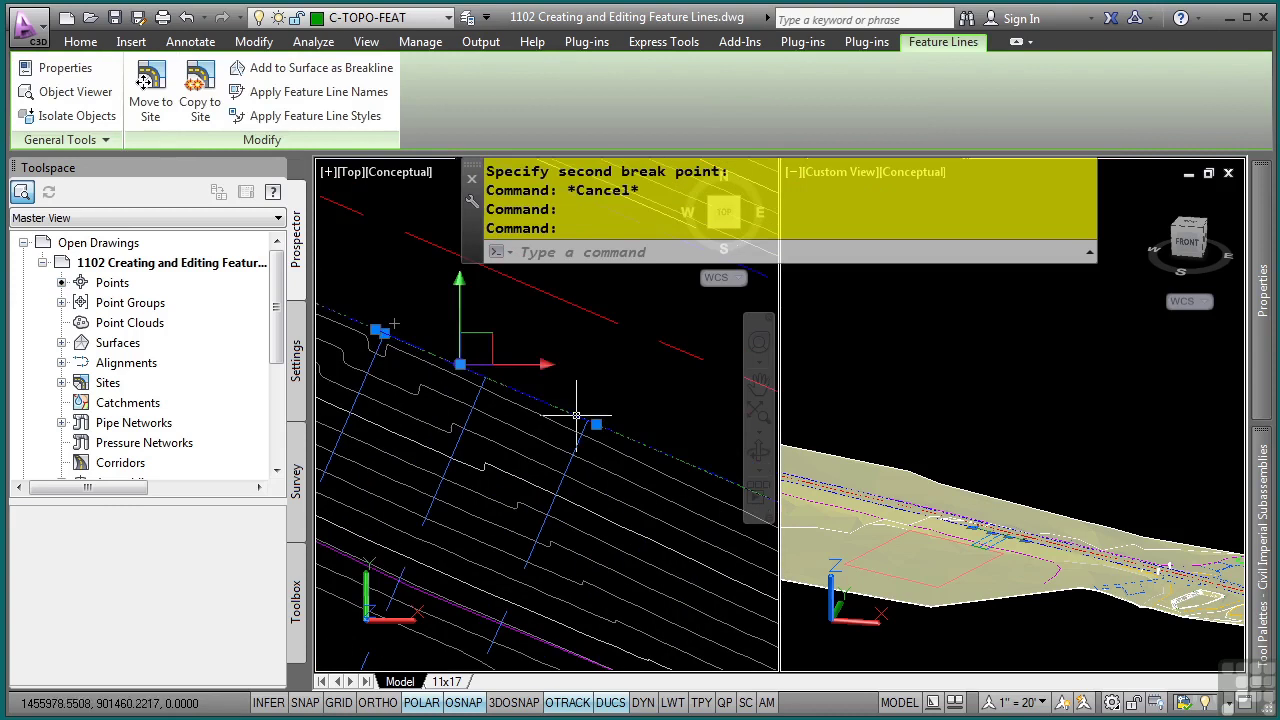
{"action": "key", "text": "Escape"}
{"action": "key", "text": "Escape"}
Step: Break the remaining road edge feature line at the east driveway edge's endpoint, using that same point for both break points
{"action": "scroll", "coordinate": [565, 408], "scroll_direction": "up", "scroll_amount": 1}
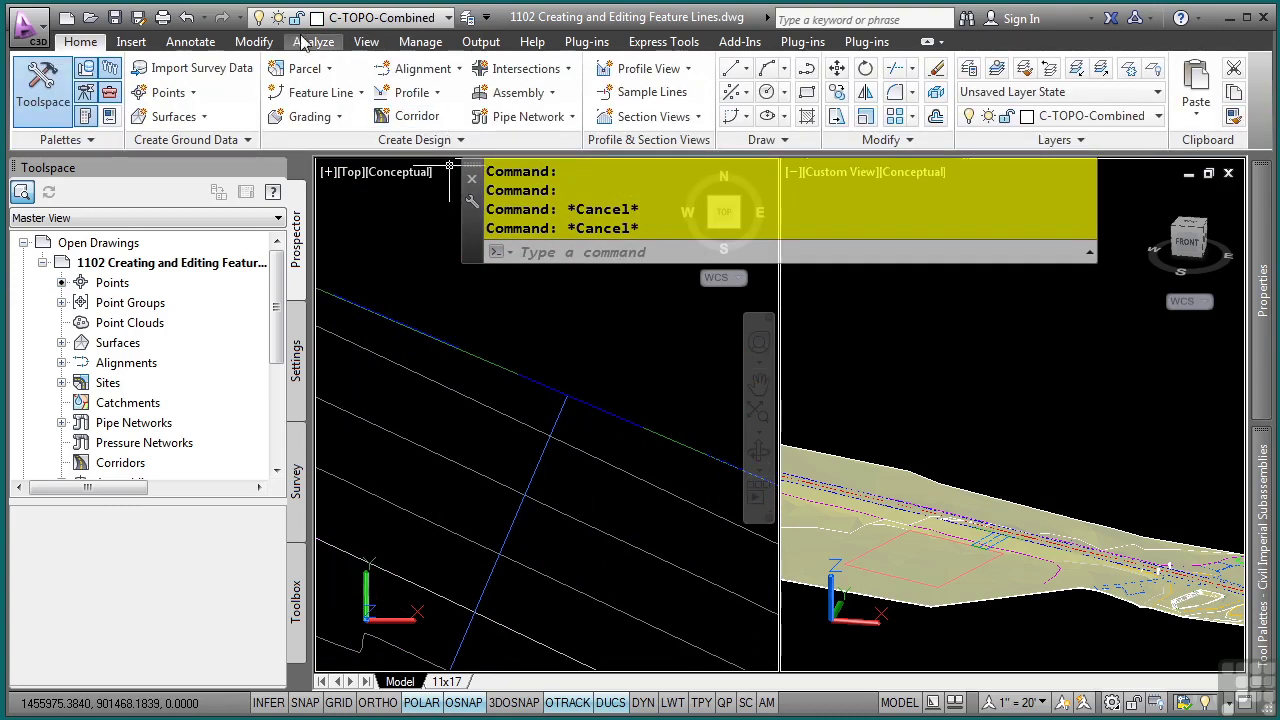
{"action": "left_click", "coordinate": [255, 42]}
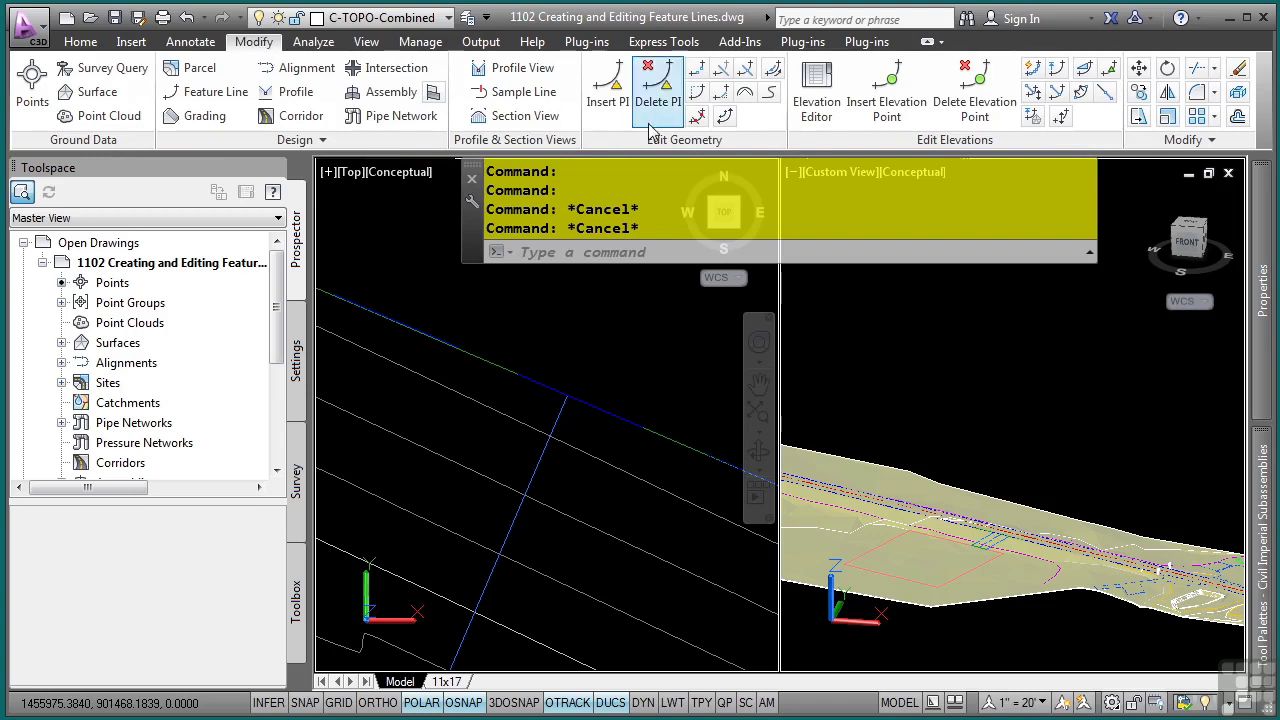
{"action": "left_click", "coordinate": [697, 68]}
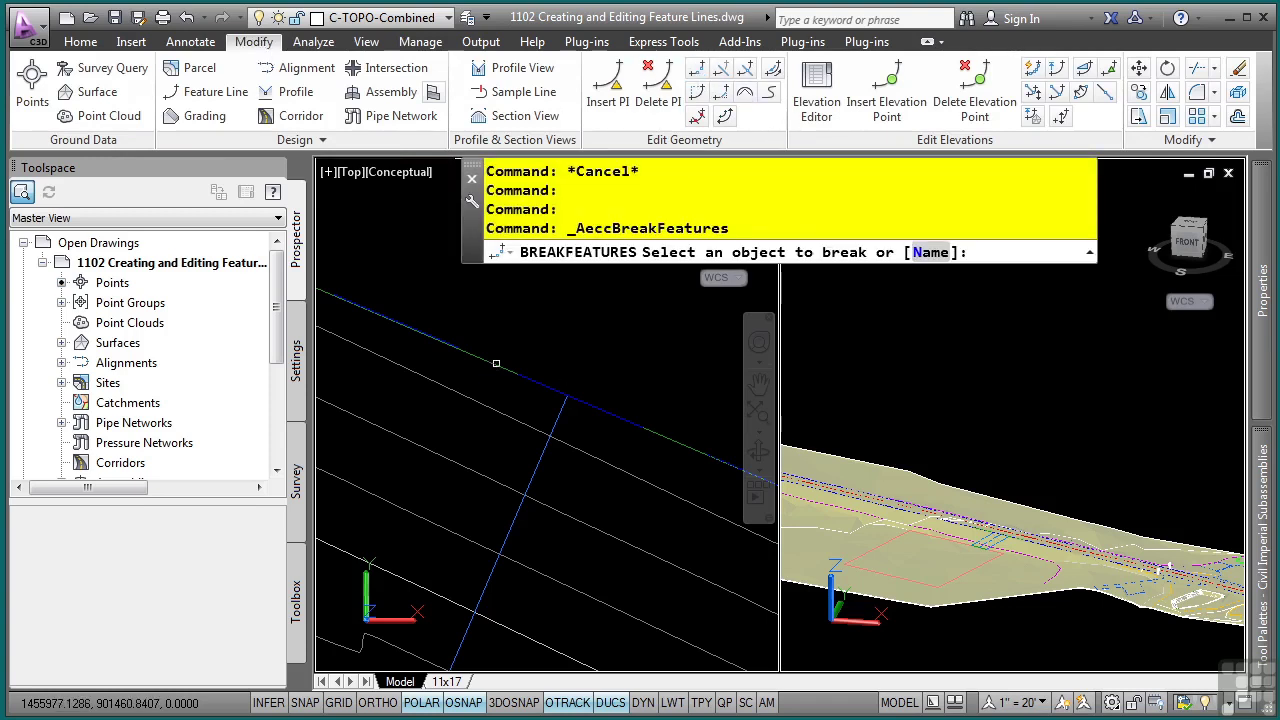
{"action": "left_click", "coordinate": [496, 363]}
{"action": "type", "text": "f"}
{"action": "key", "text": "Return"}
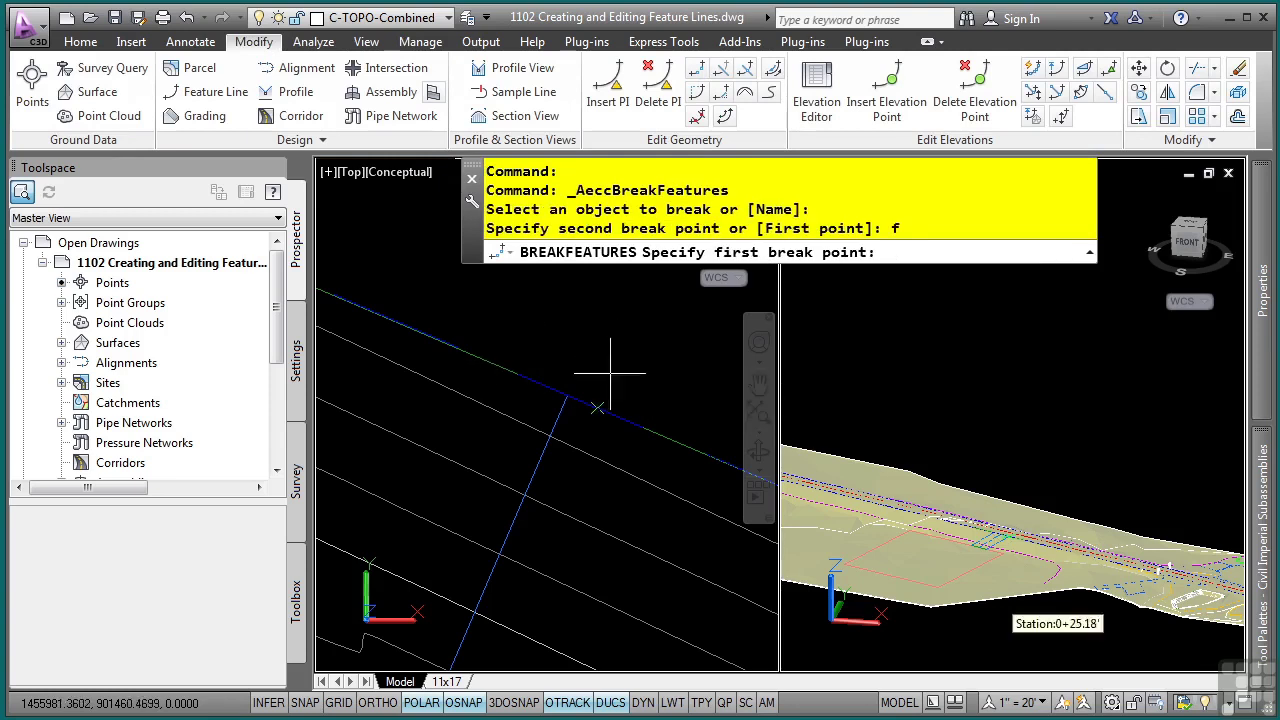
{"action": "left_click", "coordinate": [566, 397]}
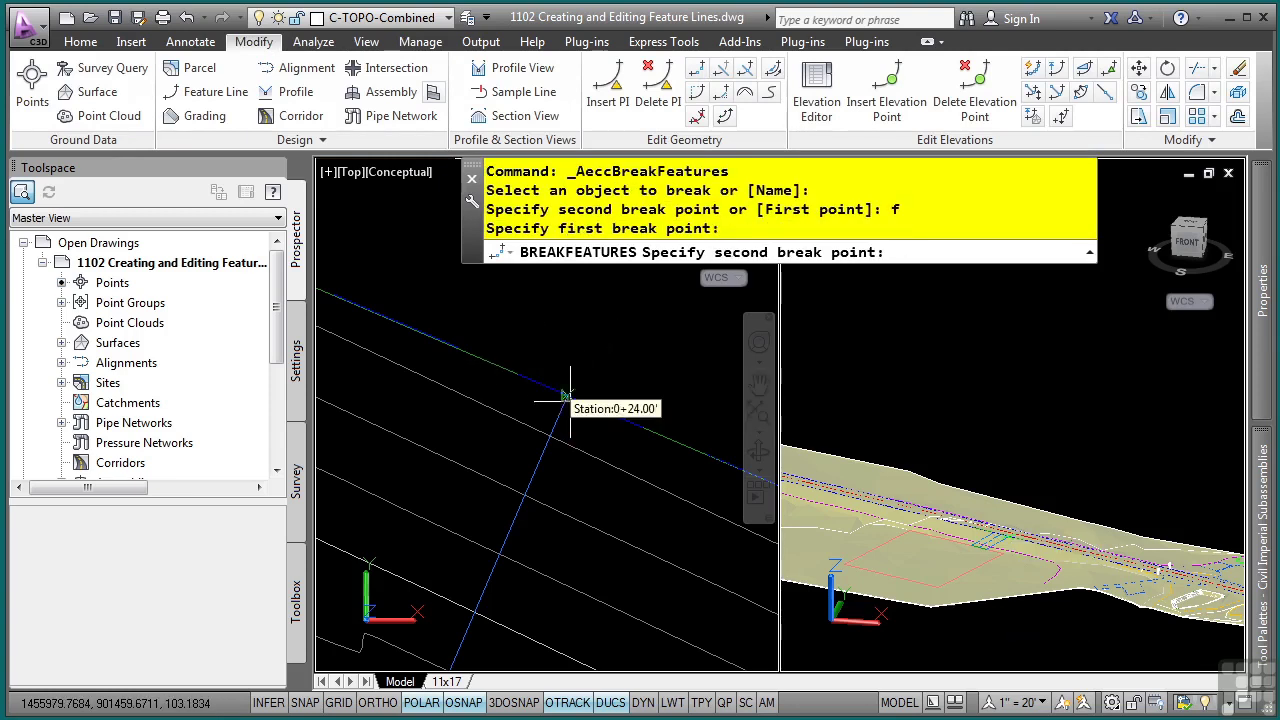
{"action": "left_click", "coordinate": [566, 397]}
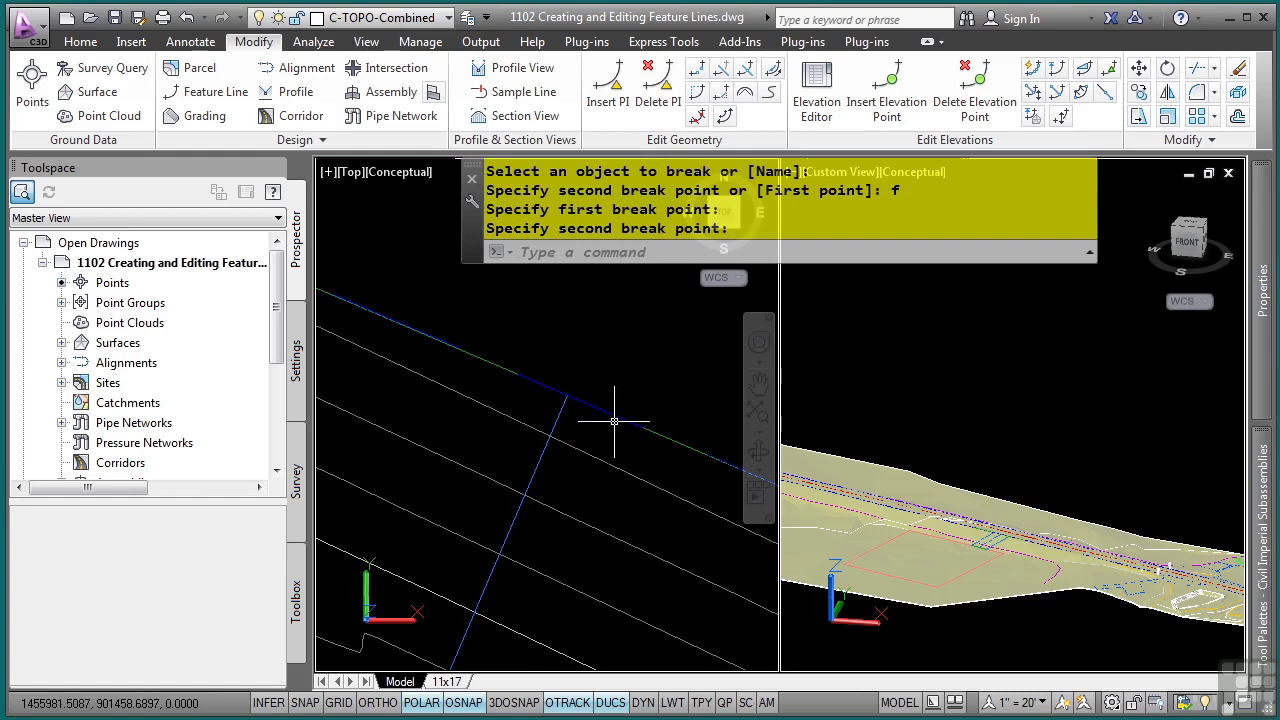
Step: Select the road edge segments beyond and between the driveway edges to check where the feature line is split
{"action": "left_click", "coordinate": [654, 432]}
{"action": "scroll", "coordinate": [654, 432], "scroll_direction": "down", "scroll_amount": 3}
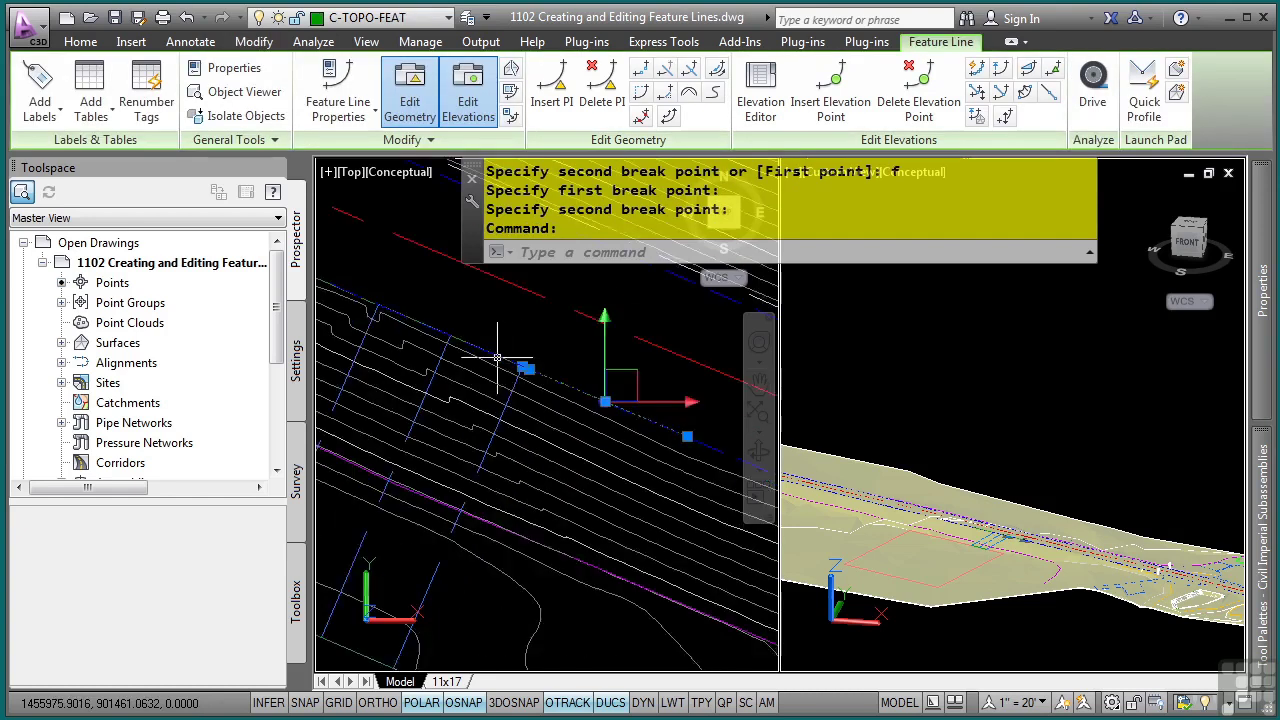
{"action": "scroll", "coordinate": [644, 432], "scroll_direction": "up", "scroll_amount": 2}
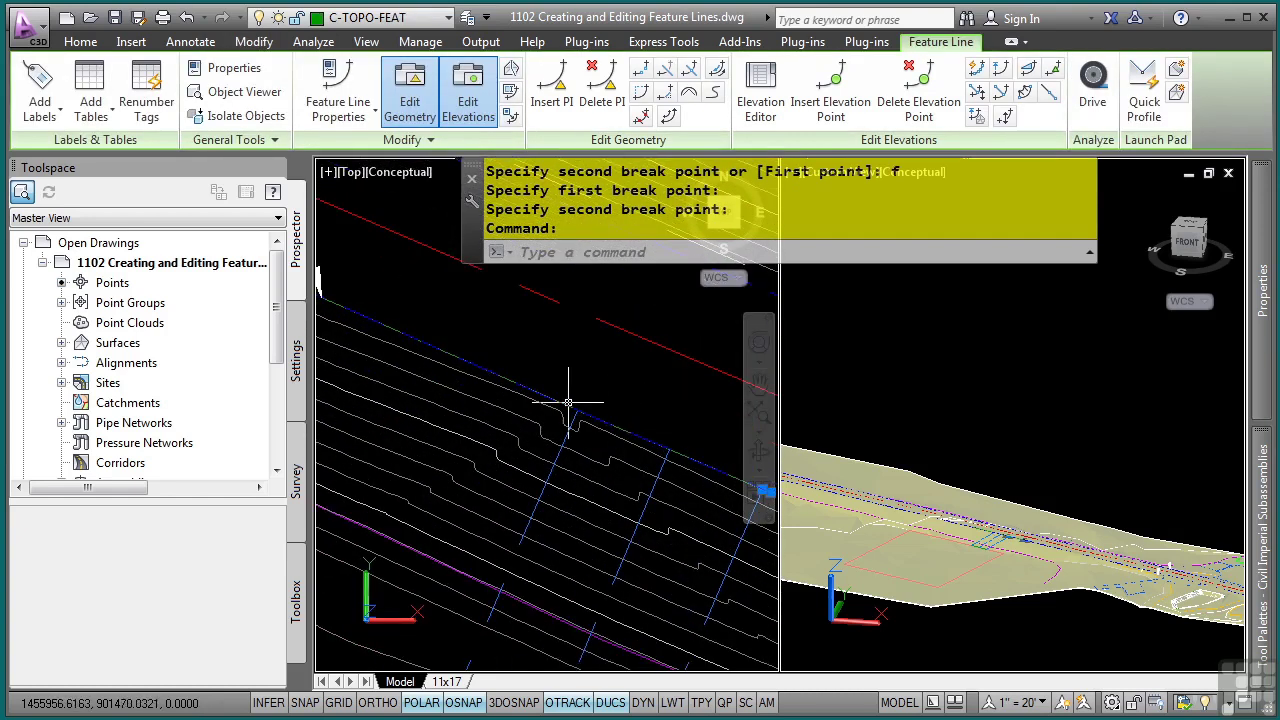
{"action": "left_click", "coordinate": [600, 427]}
{"action": "middle_click_drag", "start_coordinate": [600, 406], "coordinate": [620, 371]}
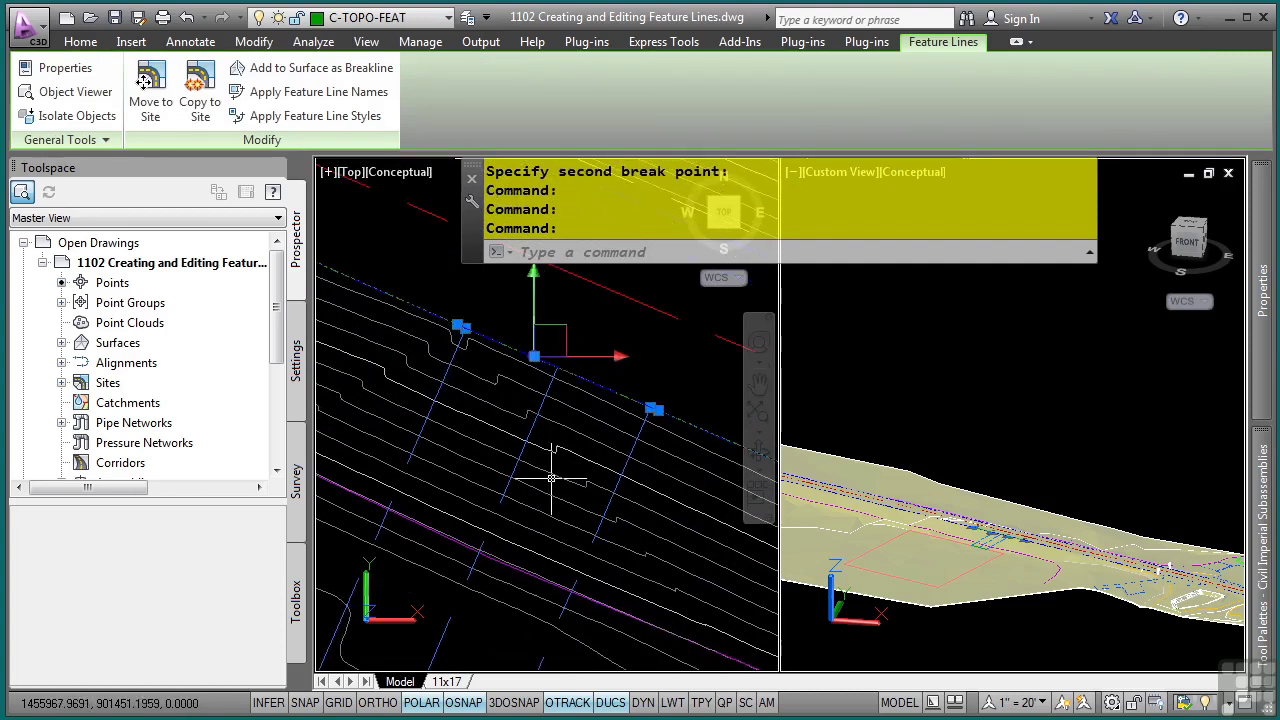
Step: Select the driveway feature line together with similar feature lines, including the parking lot outline
{"action": "middle_click_drag", "start_coordinate": [580, 443], "coordinate": [573, 418]}
{"action": "left_click", "coordinate": [486, 508]}
{"action": "right_click", "coordinate": [487, 506]}
{"action": "left_click", "coordinate": [499, 488]}
{"action": "scroll", "coordinate": [518, 500], "scroll_direction": "down", "scroll_amount": 2}
{"action": "scroll", "coordinate": [555, 341], "scroll_direction": "up", "scroll_amount": 1}
{"action": "left_click", "coordinate": [555, 341]}
{"action": "left_click", "coordinate": [500, 371]}
Step: Inspect the selected feature lines from a tilted 3D angle in Object Viewer, and clear the selection
{"action": "right_click", "coordinate": [543, 378]}
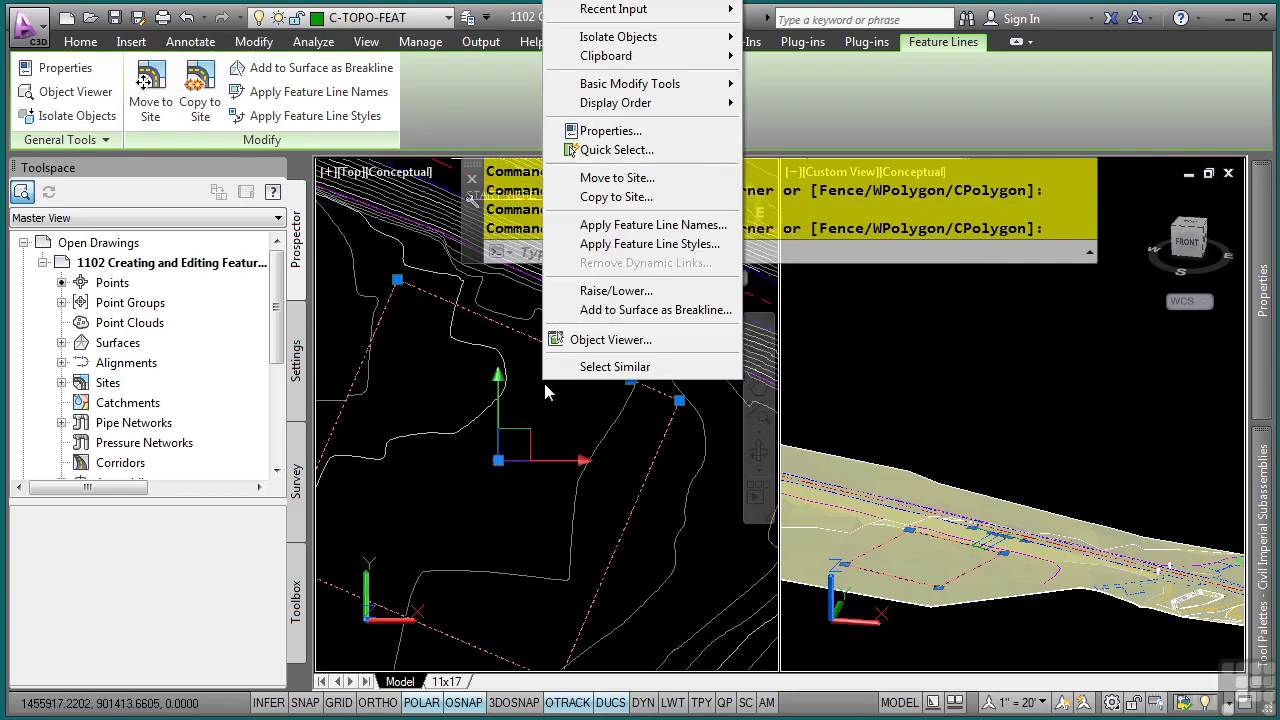
{"action": "left_click", "coordinate": [603, 341]}
{"action": "left_click_drag", "start_coordinate": [618, 485], "coordinate": [618, 432]}
{"action": "left_click_drag", "start_coordinate": [758, 412], "coordinate": [782, 459]}
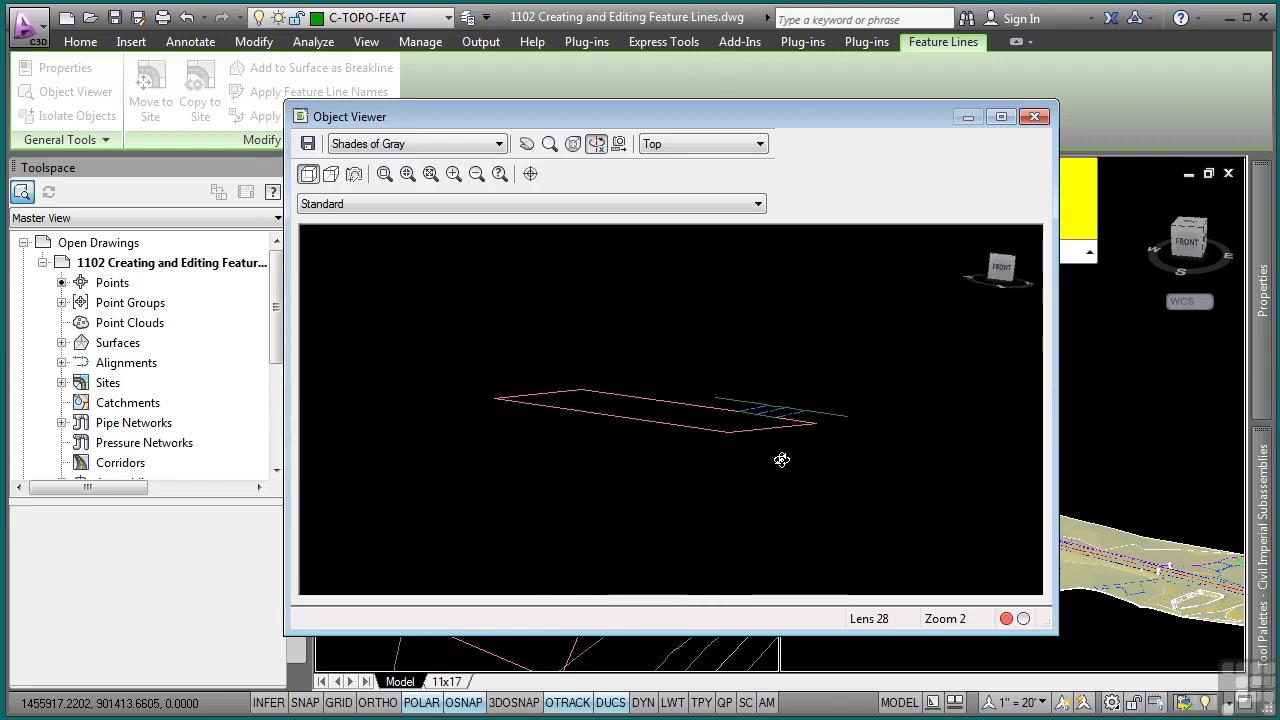
{"action": "key", "text": "Escape"}
{"action": "key", "text": "Escape"}
{"action": "middle_click_drag", "start_coordinate": [1010, 452], "coordinate": [1100, 560], "text": "shift"}
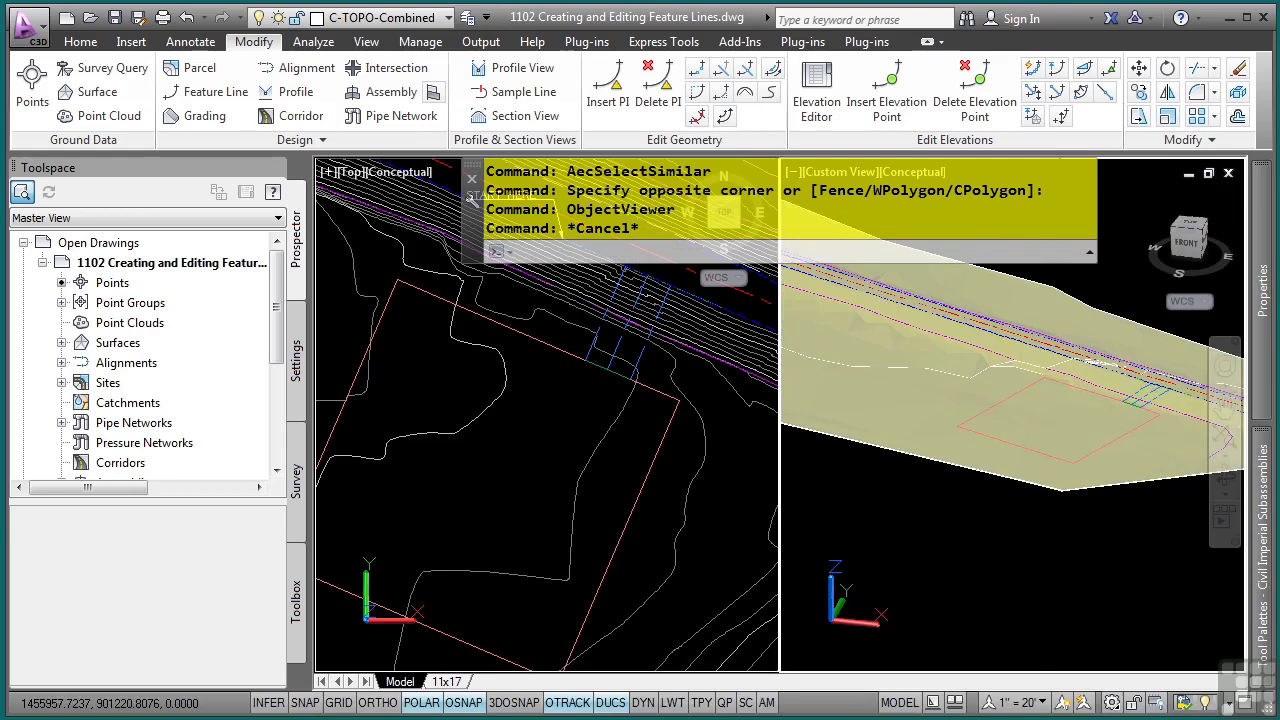
{"action": "scroll", "coordinate": [486, 443], "scroll_direction": "down", "scroll_amount": 3}
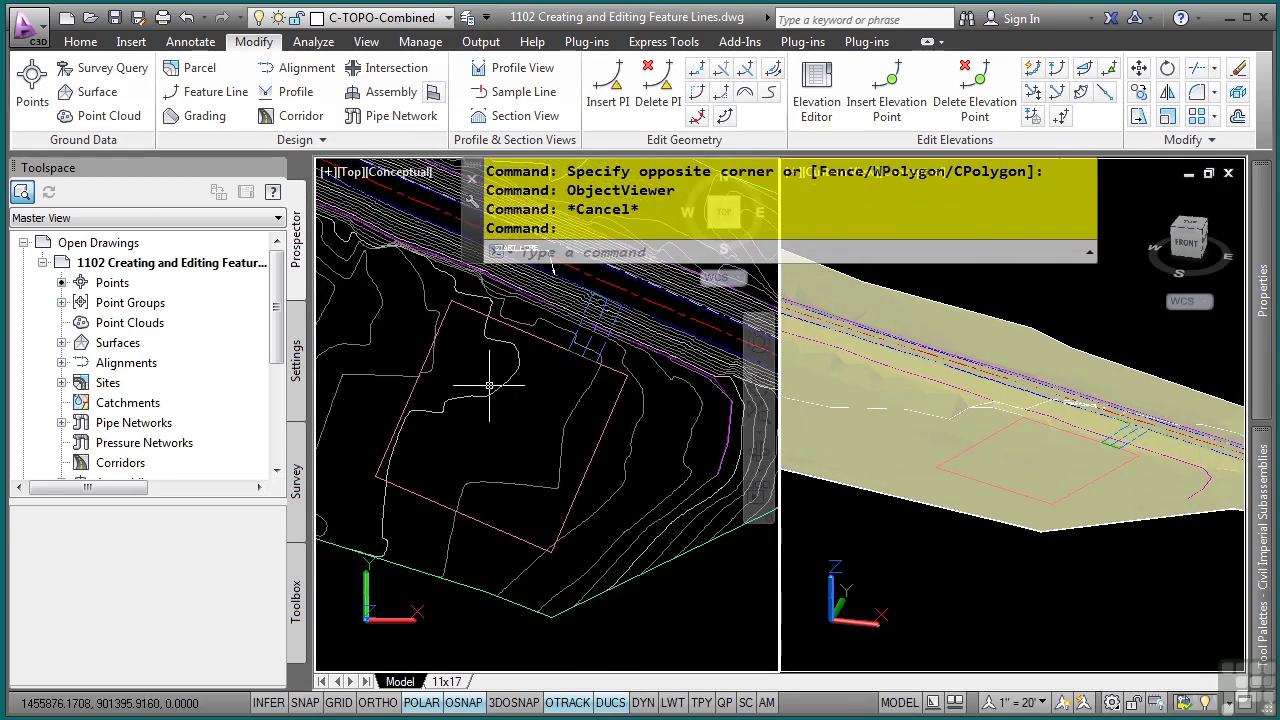
Step: Open the parking lot feature line in the Elevation Editor and clear the drawing selection
{"action": "left_click", "coordinate": [474, 308]}
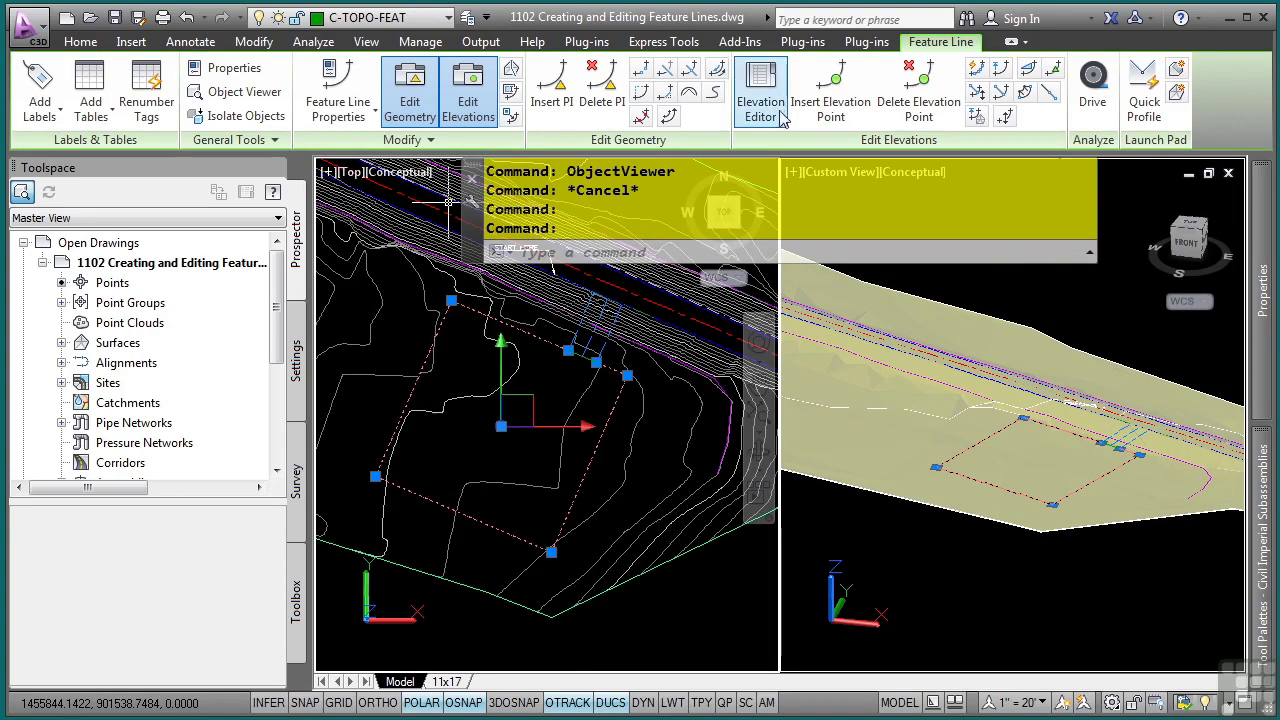
{"action": "left_click", "coordinate": [782, 116]}
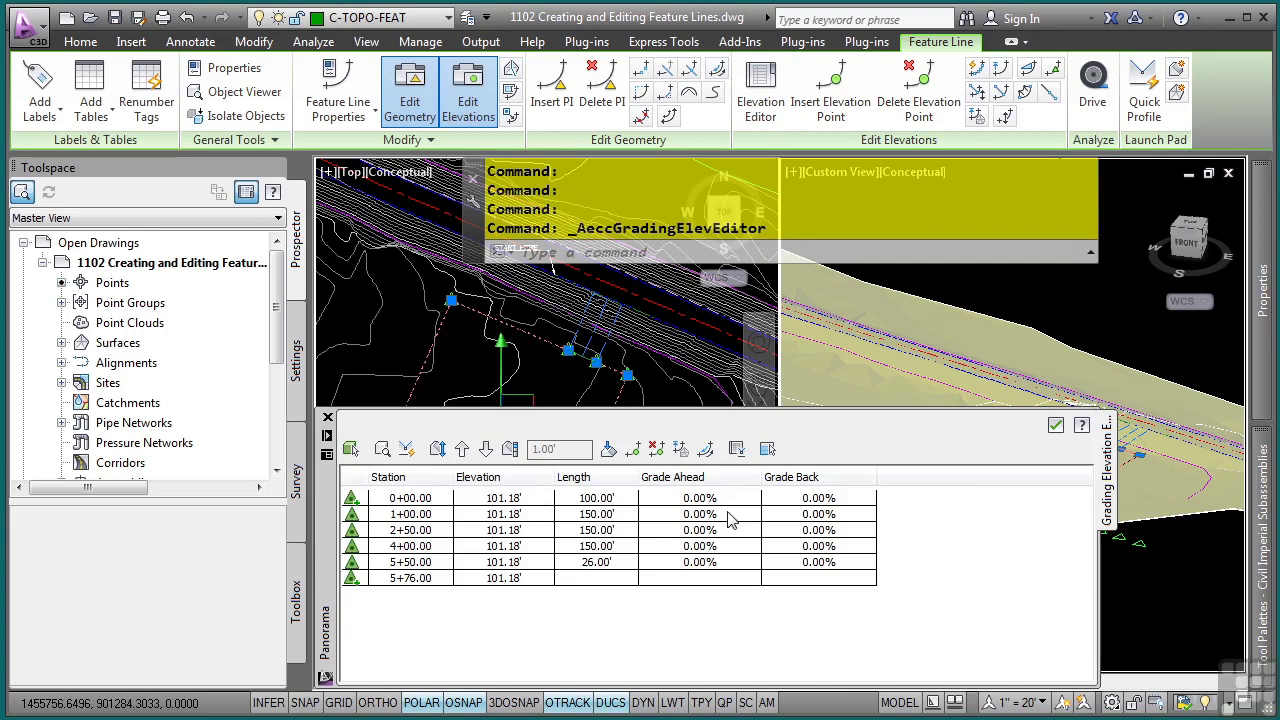
{"action": "middle_click_drag", "start_coordinate": [564, 372], "coordinate": [585, 305]}
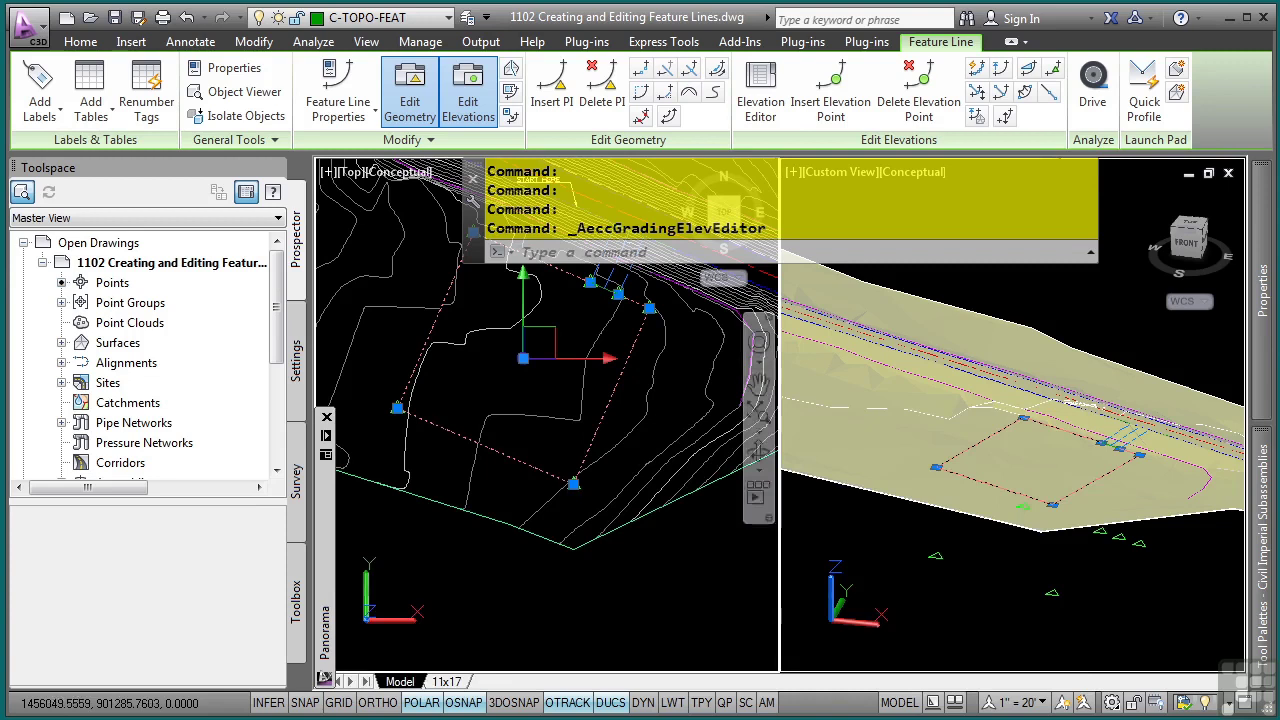
{"action": "mouse_move", "coordinate": [325, 456]}
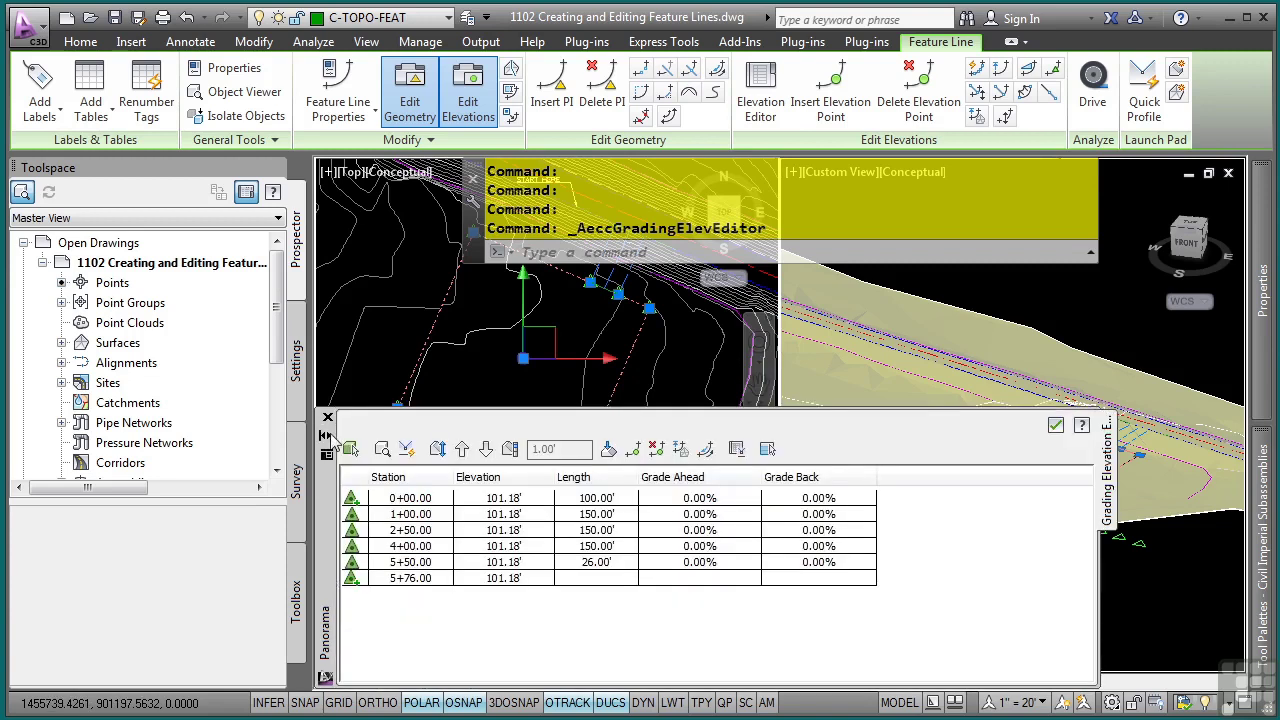
{"action": "middle_click_drag", "start_coordinate": [508, 354], "coordinate": [421, 350]}
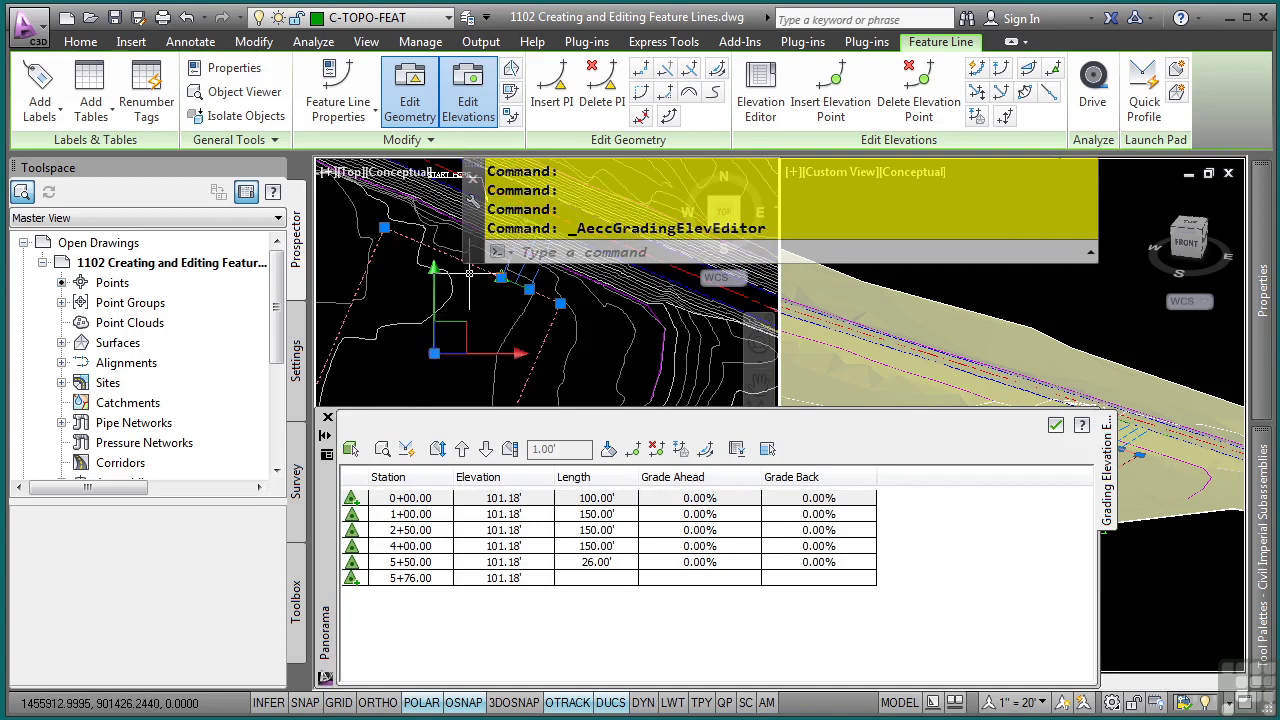
{"action": "left_click", "coordinate": [500, 286]}
{"action": "key", "text": "Escape"}
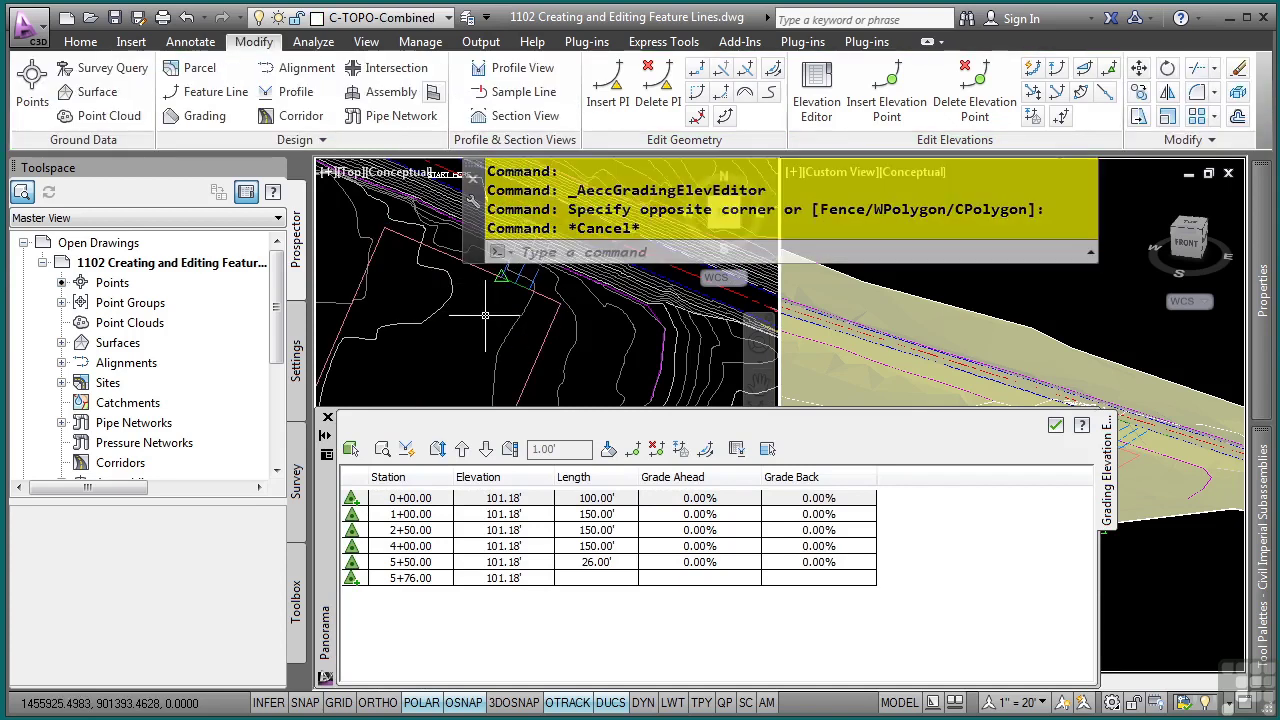
Step: Set the grade ahead of the parking lot's 0+00.00 station to -2%
{"action": "double_click", "coordinate": [721, 497]}
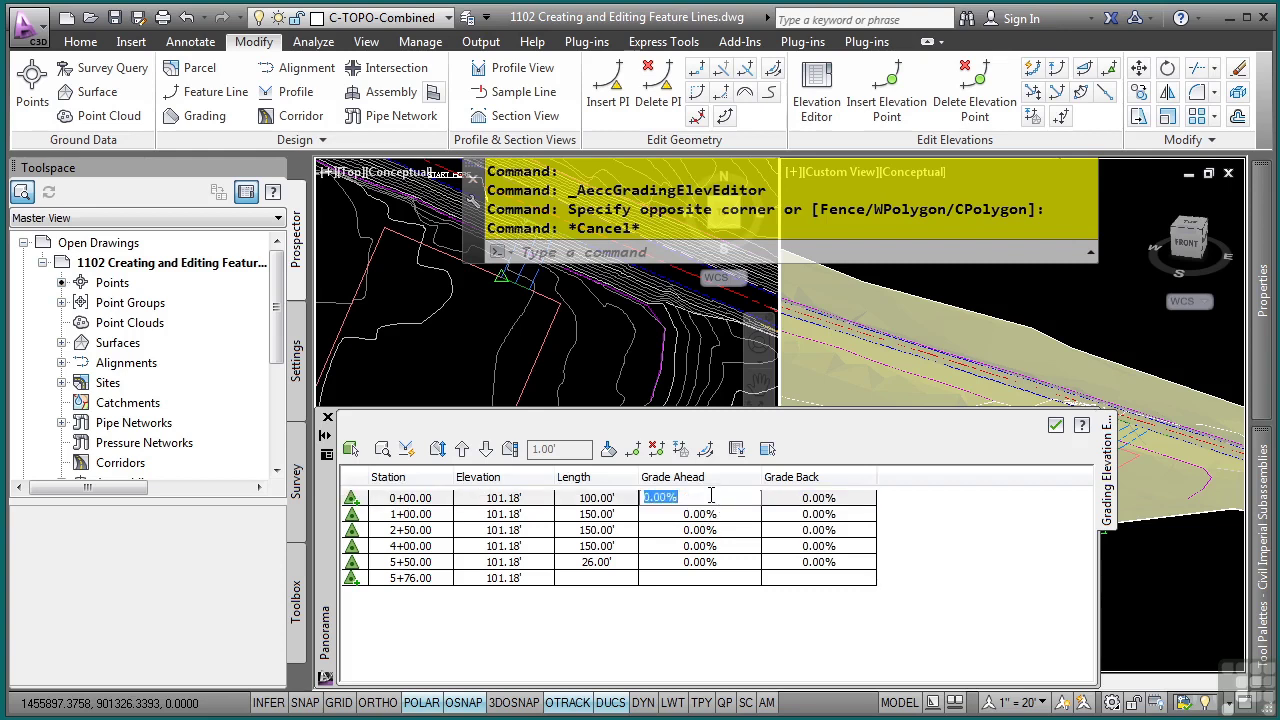
{"action": "type", "text": "-2"}
{"action": "key", "text": "Return"}
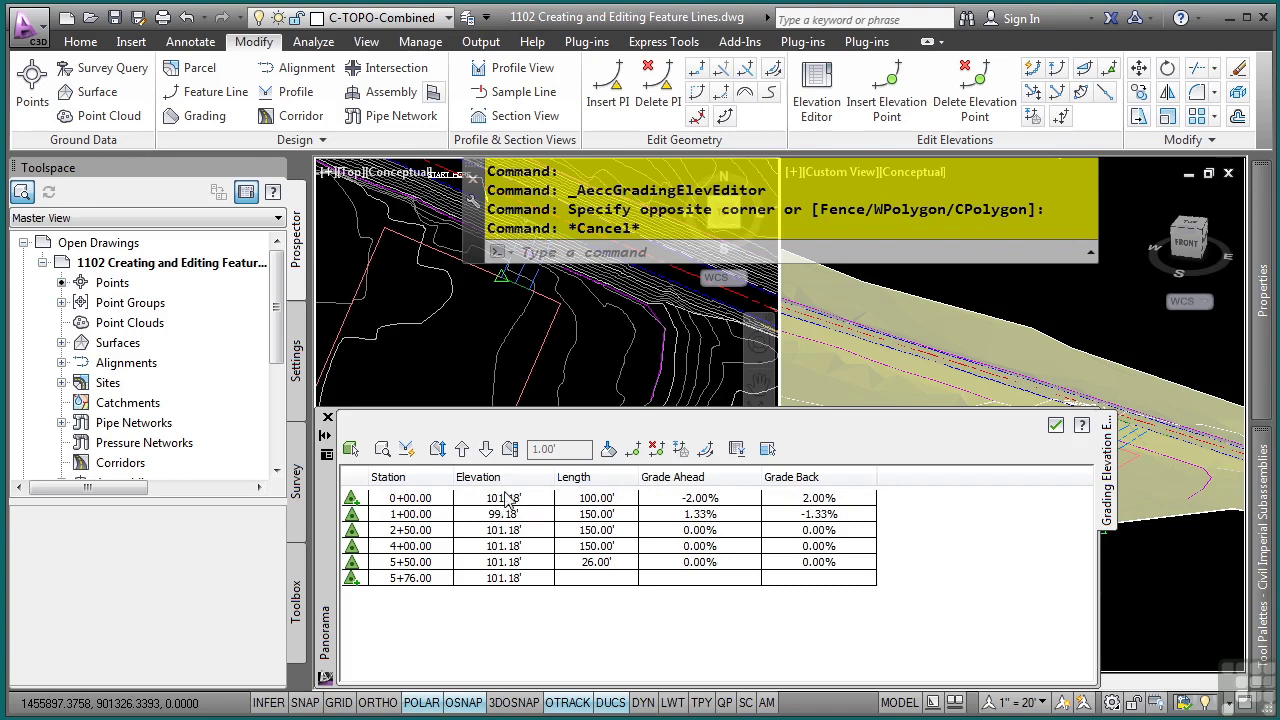
Step: Select the west driveway edge where it meets the parking lot to check the point they share
{"action": "scroll", "coordinate": [485, 371], "scroll_direction": "up", "scroll_amount": 5}
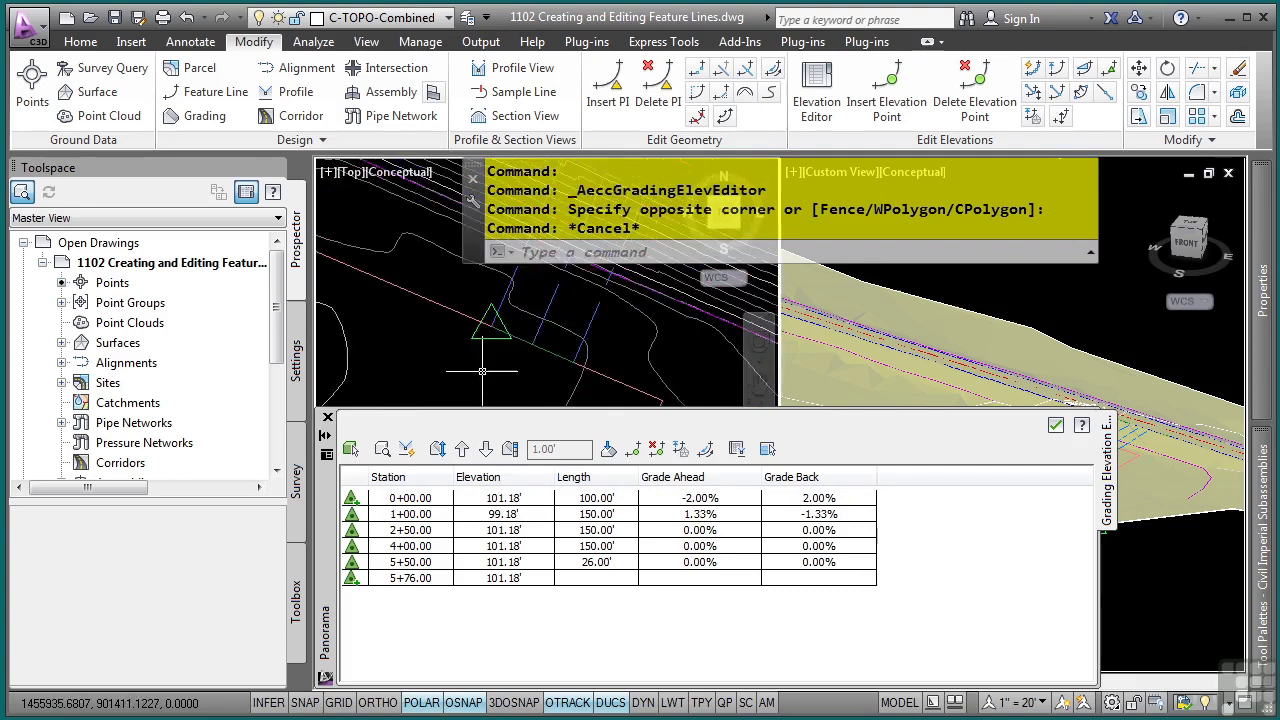
{"action": "scroll", "coordinate": [490, 372], "scroll_direction": "up", "scroll_amount": 3}
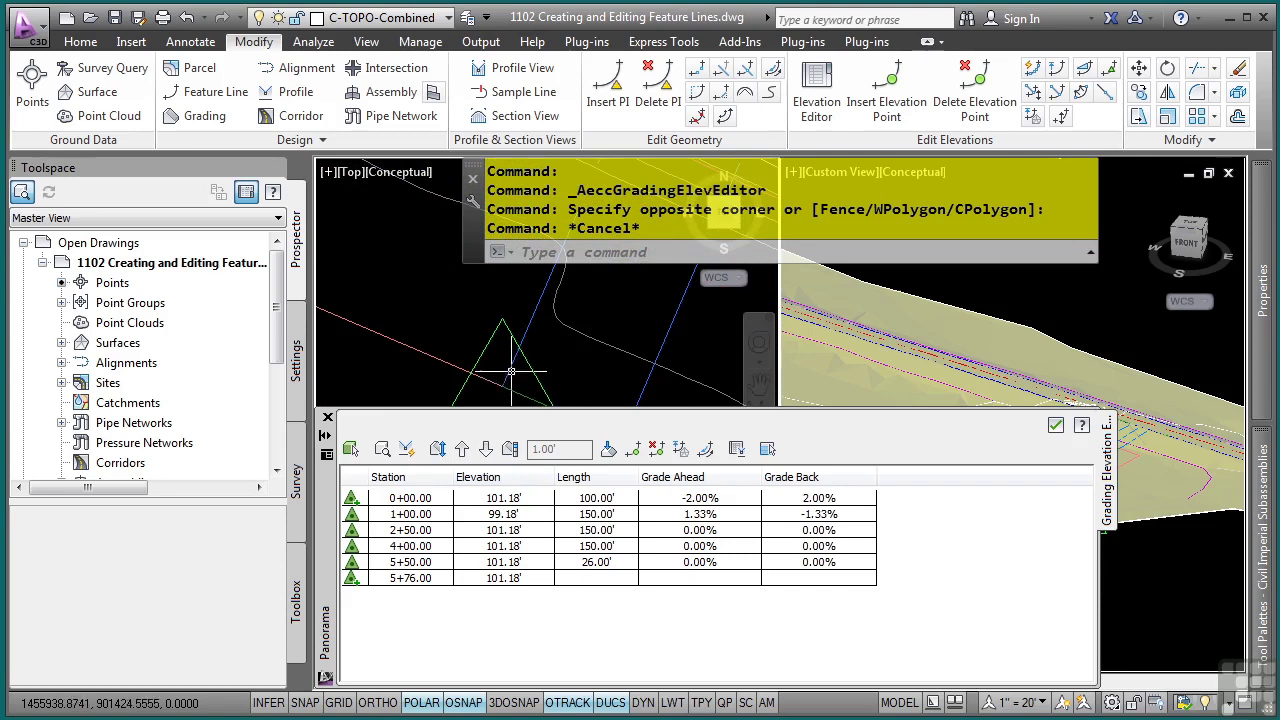
{"action": "left_click", "coordinate": [511, 371]}
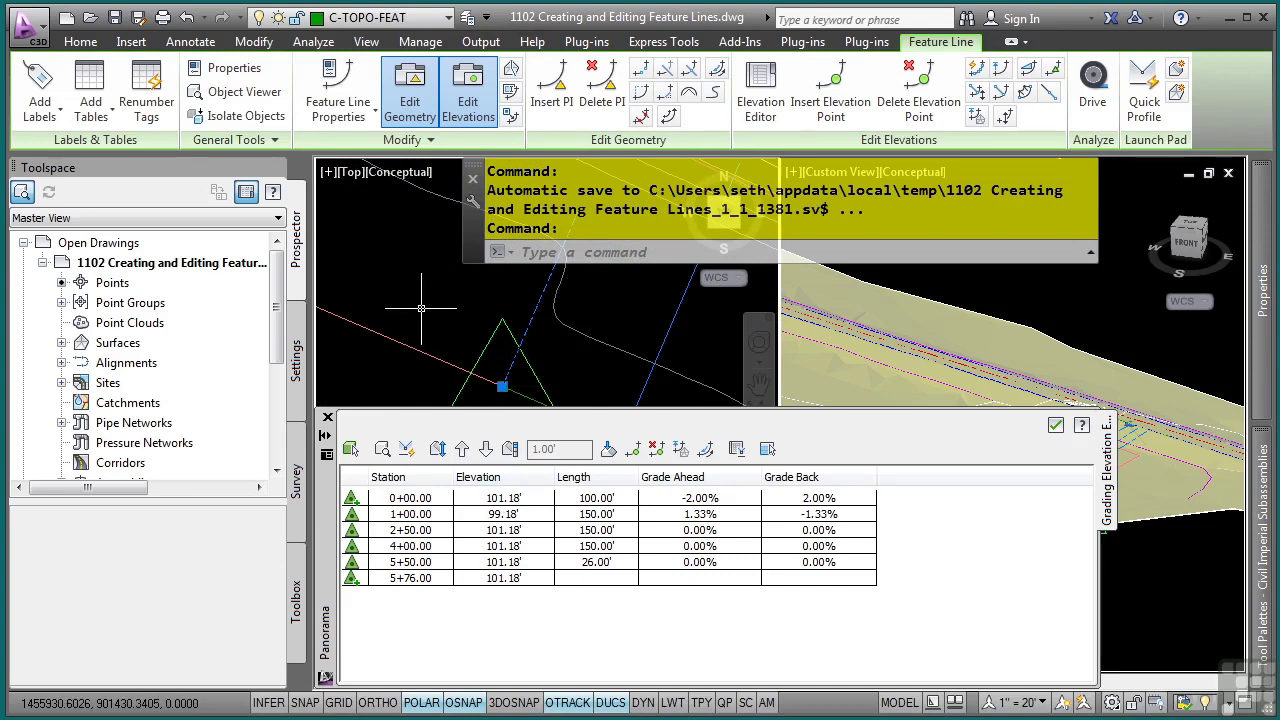
{"action": "scroll", "coordinate": [424, 318], "scroll_direction": "down", "scroll_amount": 3}
{"action": "scroll", "coordinate": [424, 318], "scroll_direction": "down", "scroll_amount": 2}
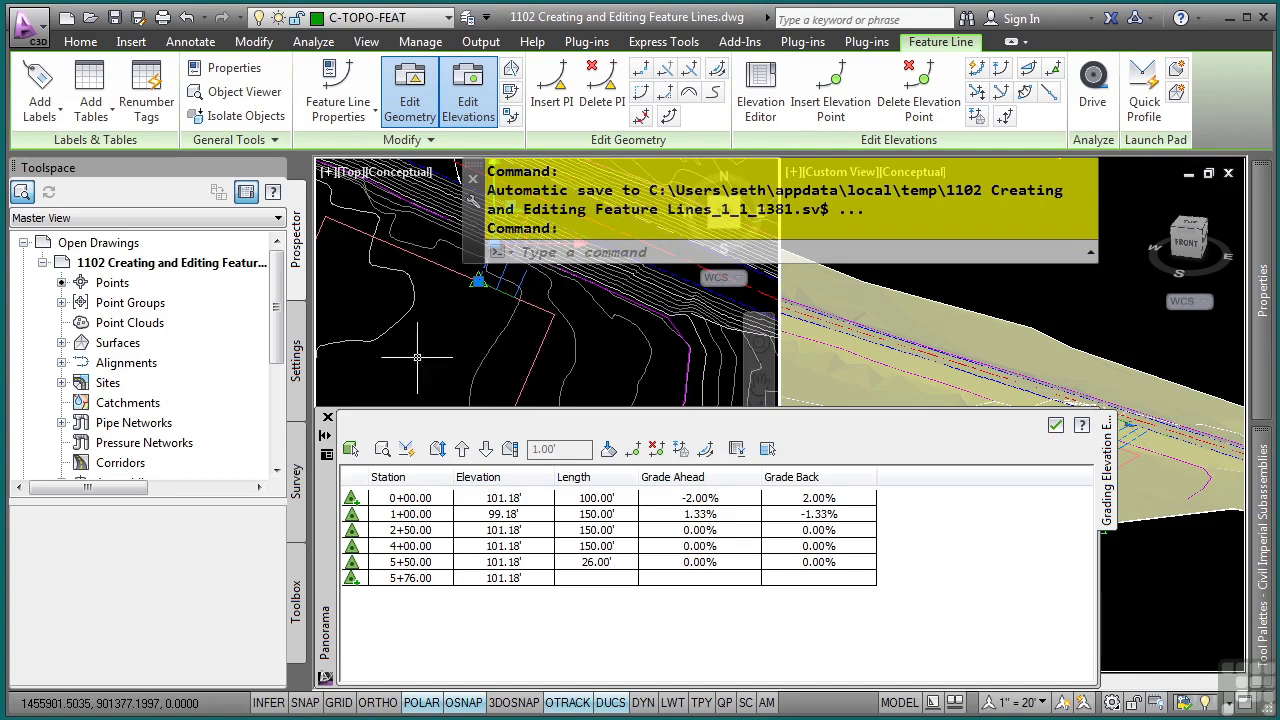
Step: Flatten all parking lot stations from 0+00.00 to 5+76.00 to a constant elevation, close the editor and clear the selection
{"action": "left_click", "coordinate": [519, 500]}
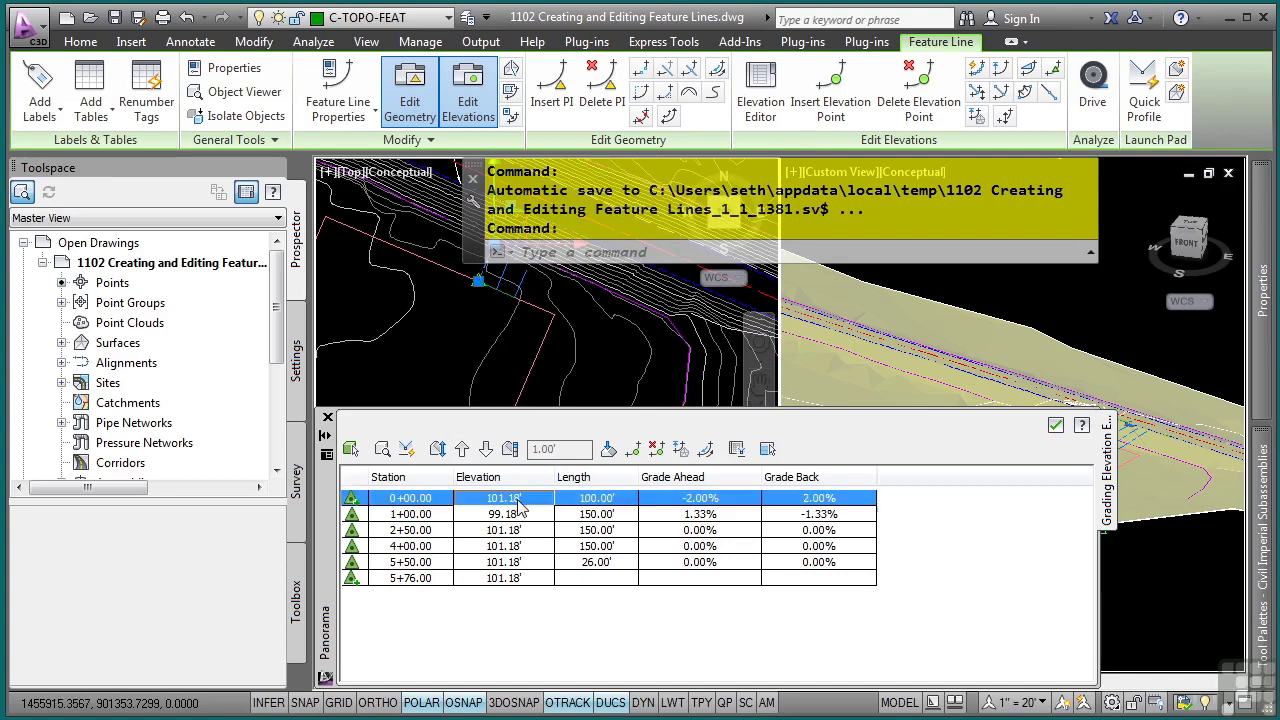
{"action": "left_click", "coordinate": [490, 583], "text": "shift"}
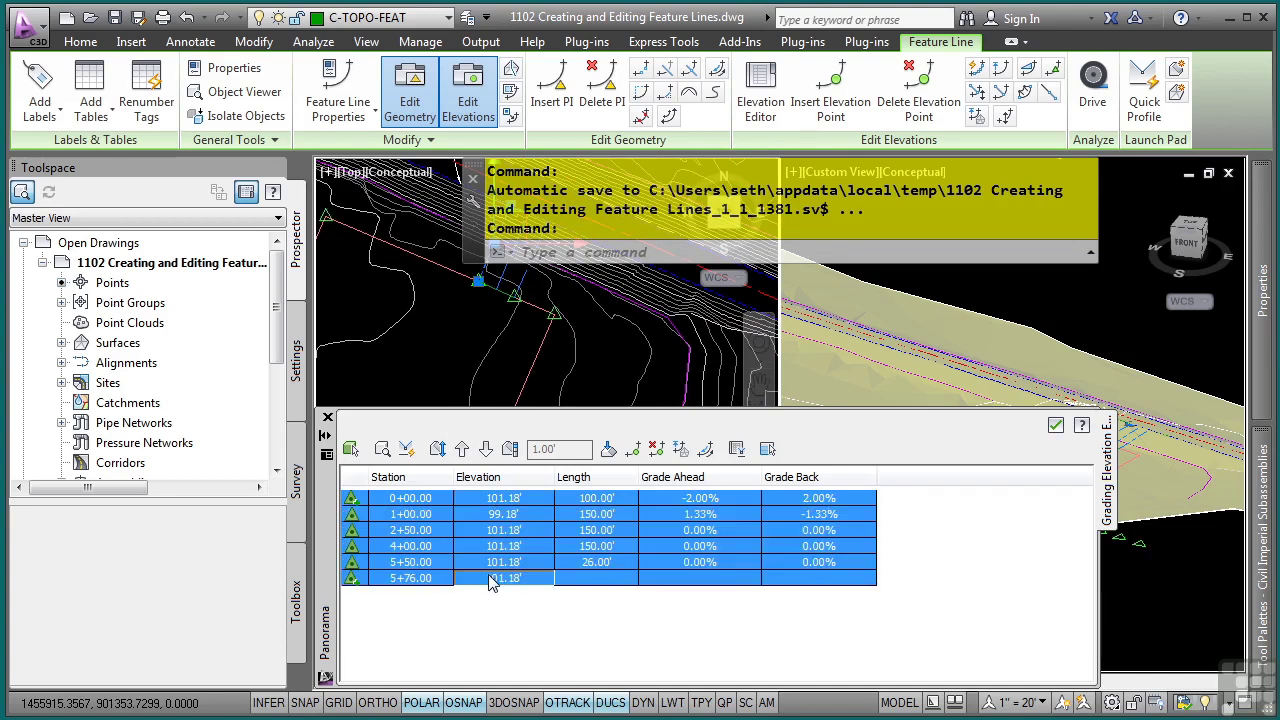
{"action": "left_click", "coordinate": [608, 449]}
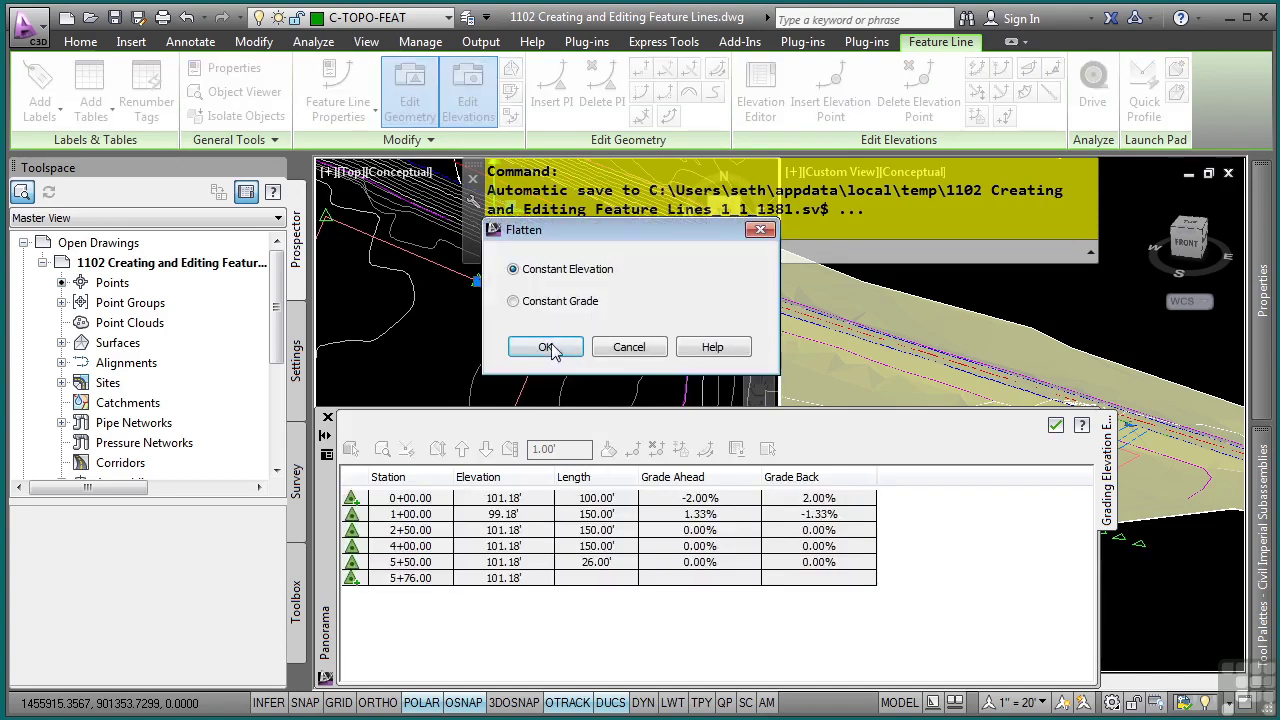
{"action": "left_click", "coordinate": [546, 347]}
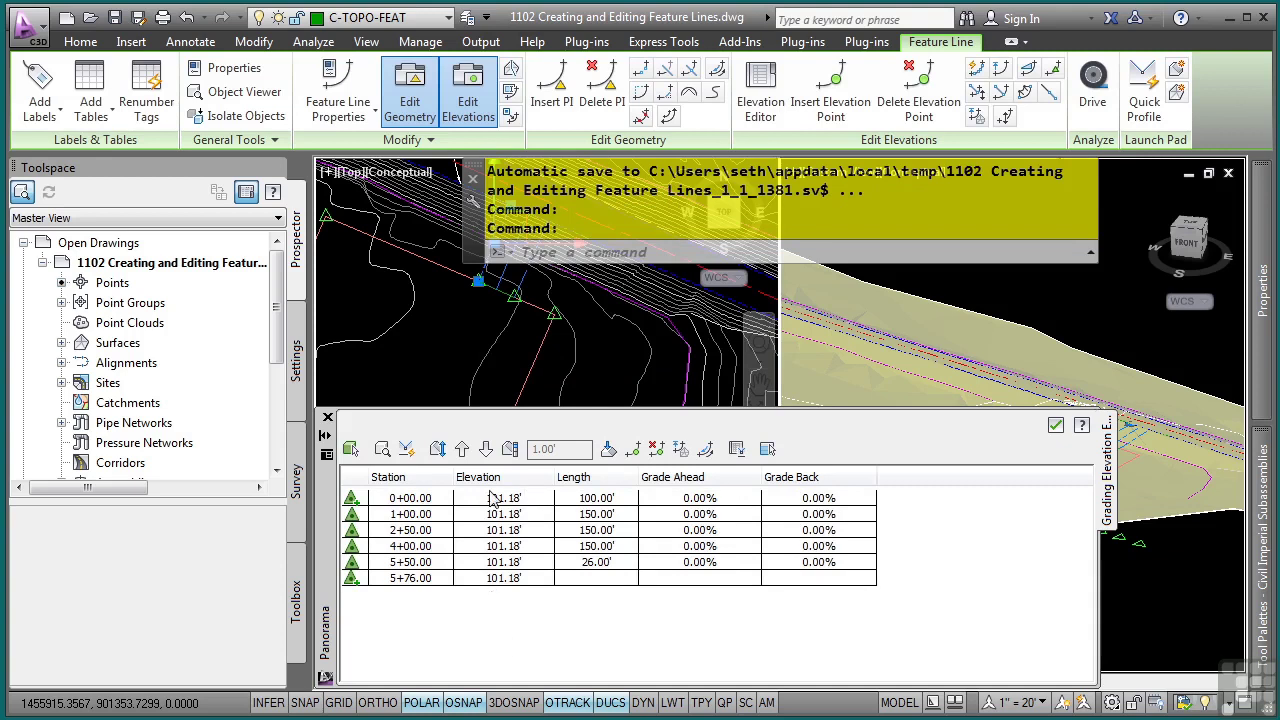
{"action": "left_click", "coordinate": [1055, 425]}
{"action": "scroll", "coordinate": [608, 445], "scroll_direction": "up", "scroll_amount": 3}
{"action": "key", "text": "Escape"}
{"action": "key", "text": "Escape"}
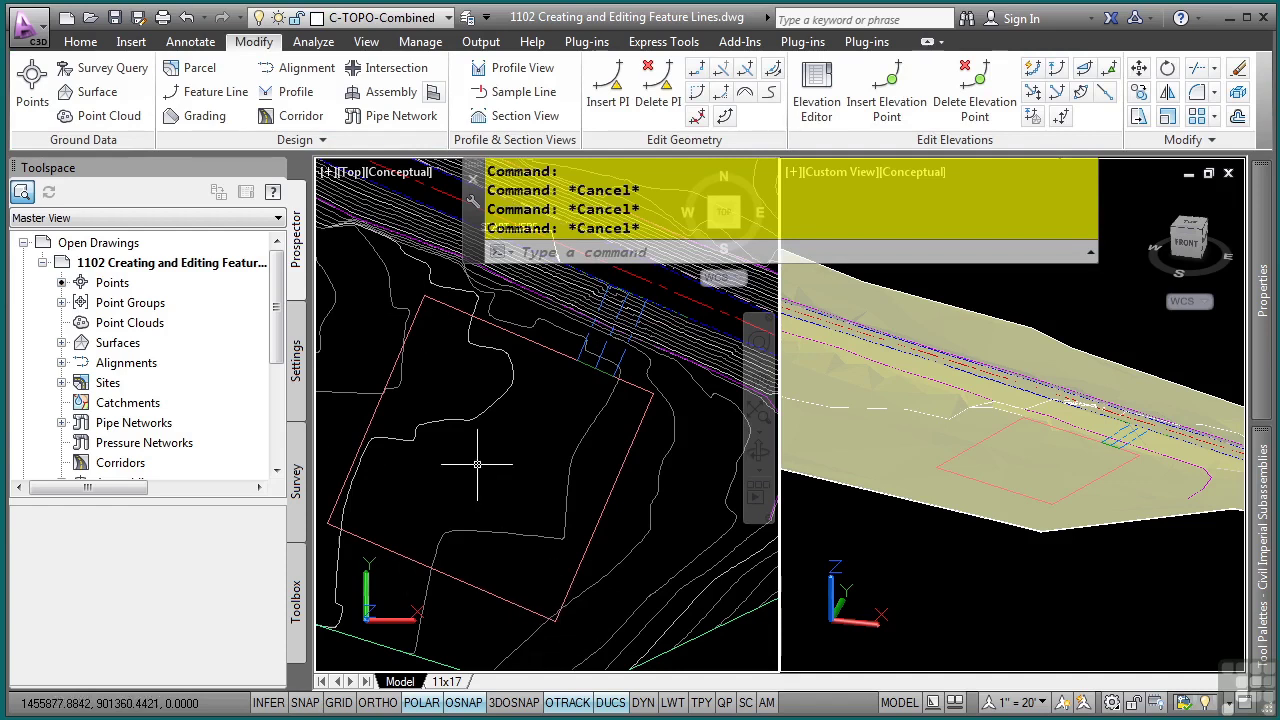
Step: Set a -4% grade along the parking lot feature line from its northwest corner to its southeast corner, accepting start elevation 101.18
{"action": "middle_click_drag", "start_coordinate": [604, 530], "coordinate": [631, 468]}
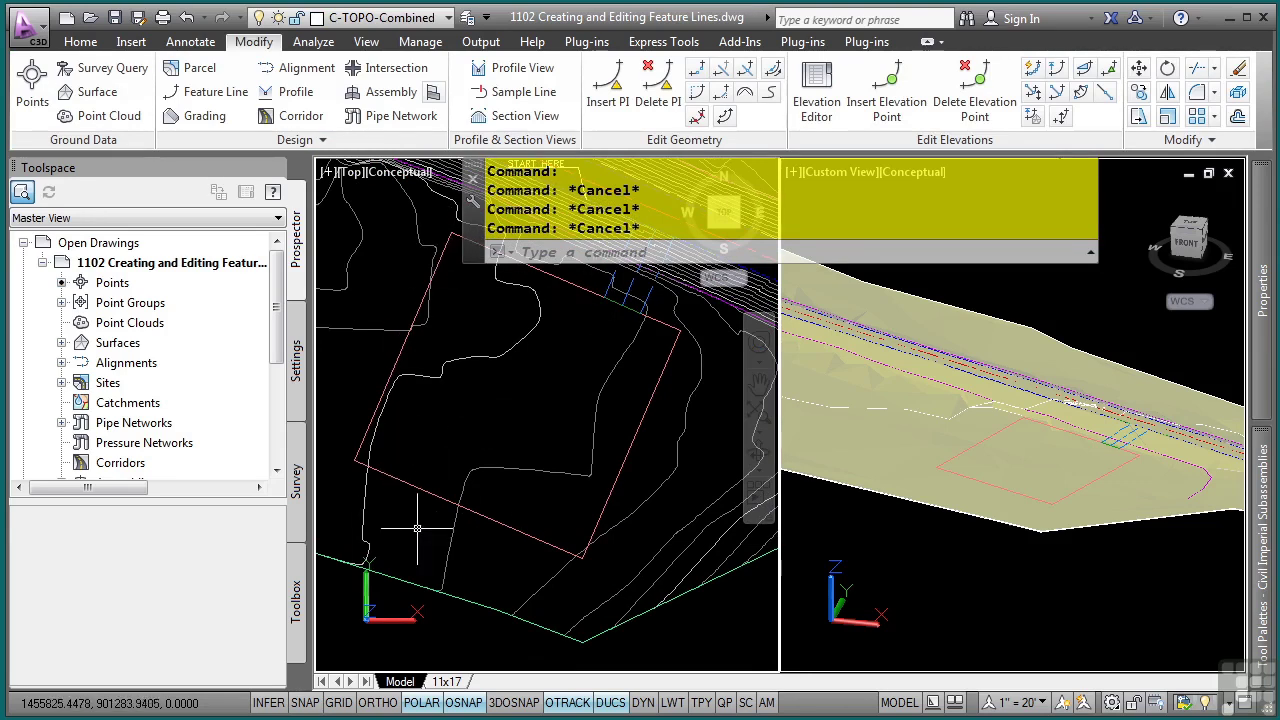
{"action": "mouse_move", "coordinate": [589, 551]}
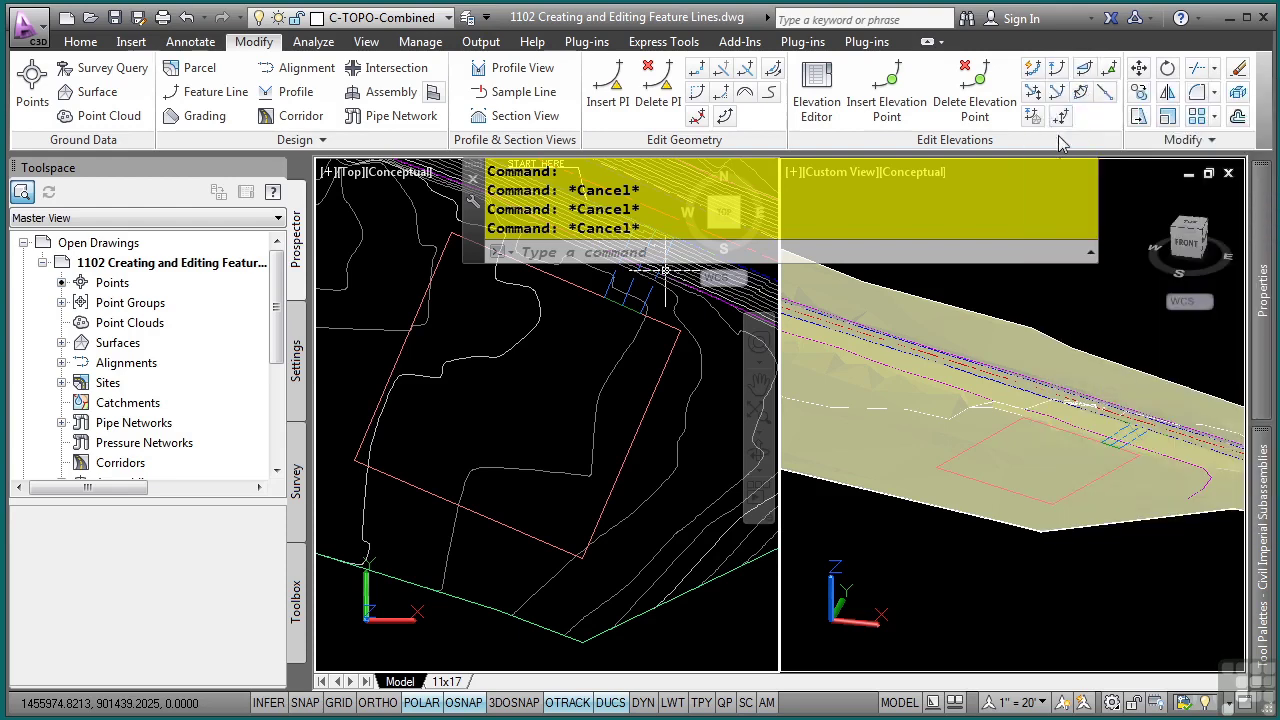
{"action": "left_click", "coordinate": [1084, 70]}
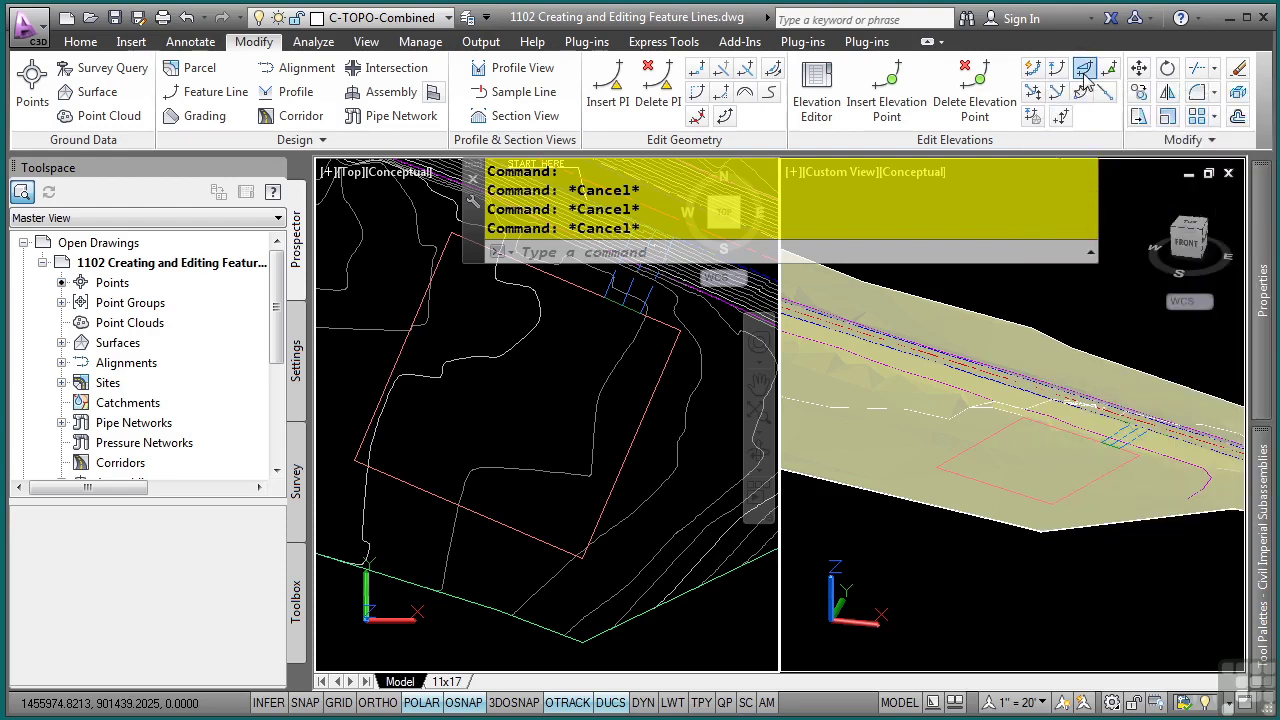
{"action": "left_click", "coordinate": [581, 273]}
{"action": "middle_click_drag", "start_coordinate": [487, 315], "coordinate": [497, 385]}
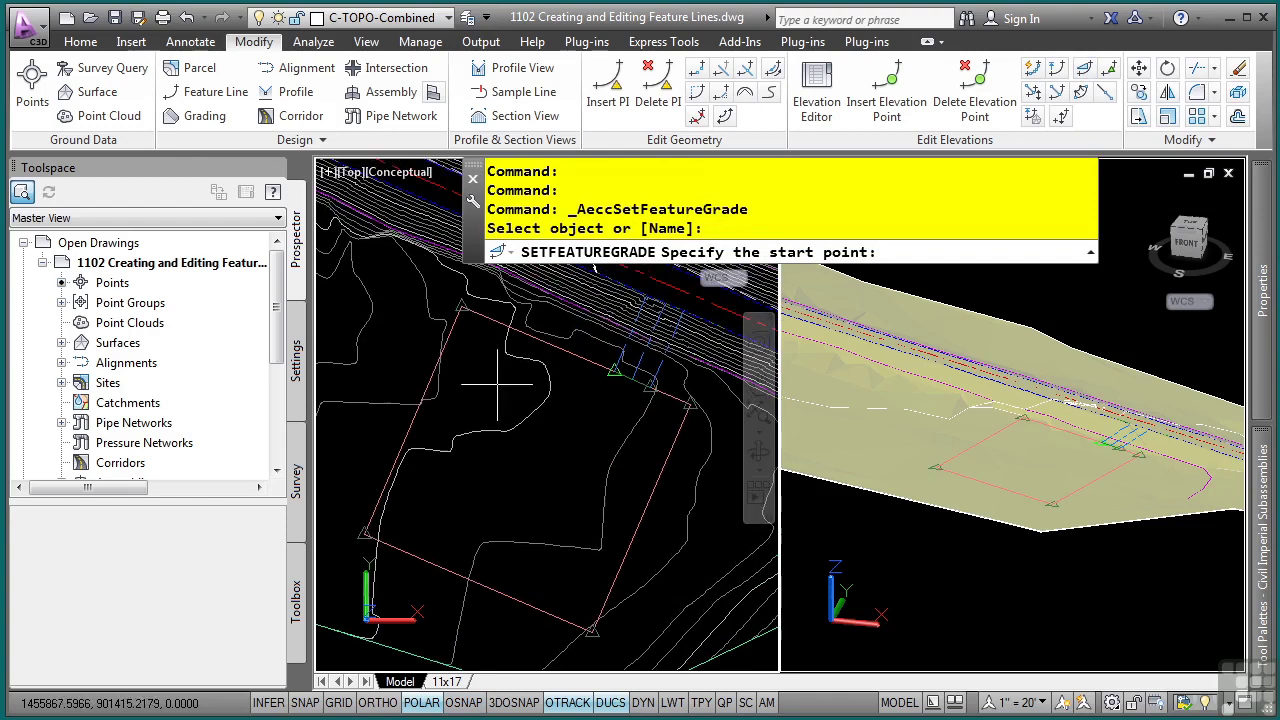
{"action": "left_click", "coordinate": [471, 321]}
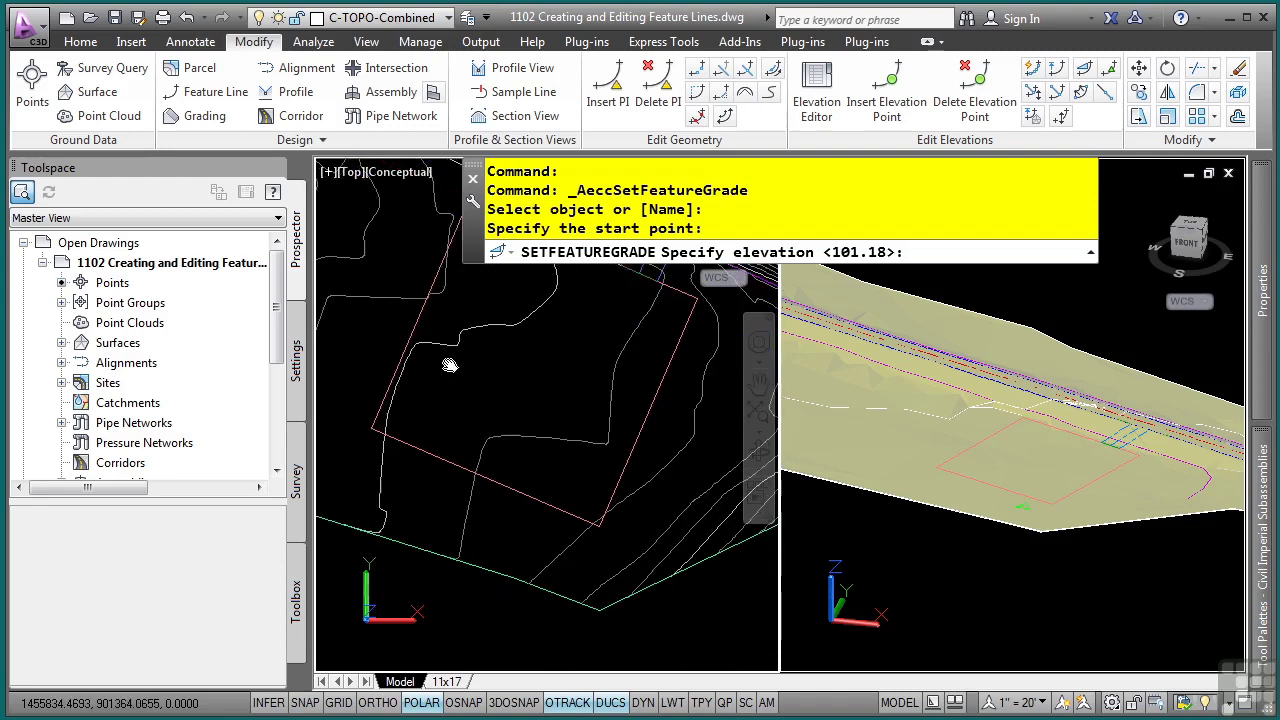
{"action": "middle_click_drag", "start_coordinate": [526, 378], "coordinate": [527, 446]}
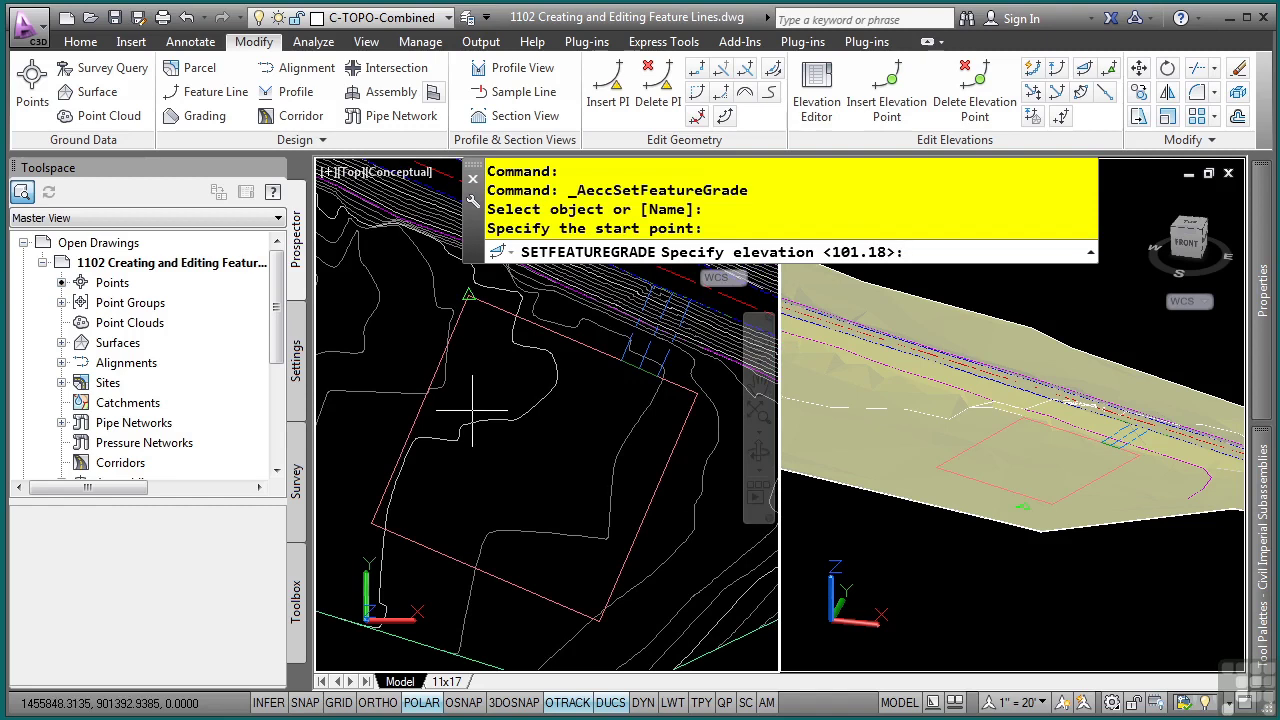
{"action": "key", "text": "Return"}
{"action": "middle_click_drag", "start_coordinate": [651, 504], "coordinate": [568, 425]}
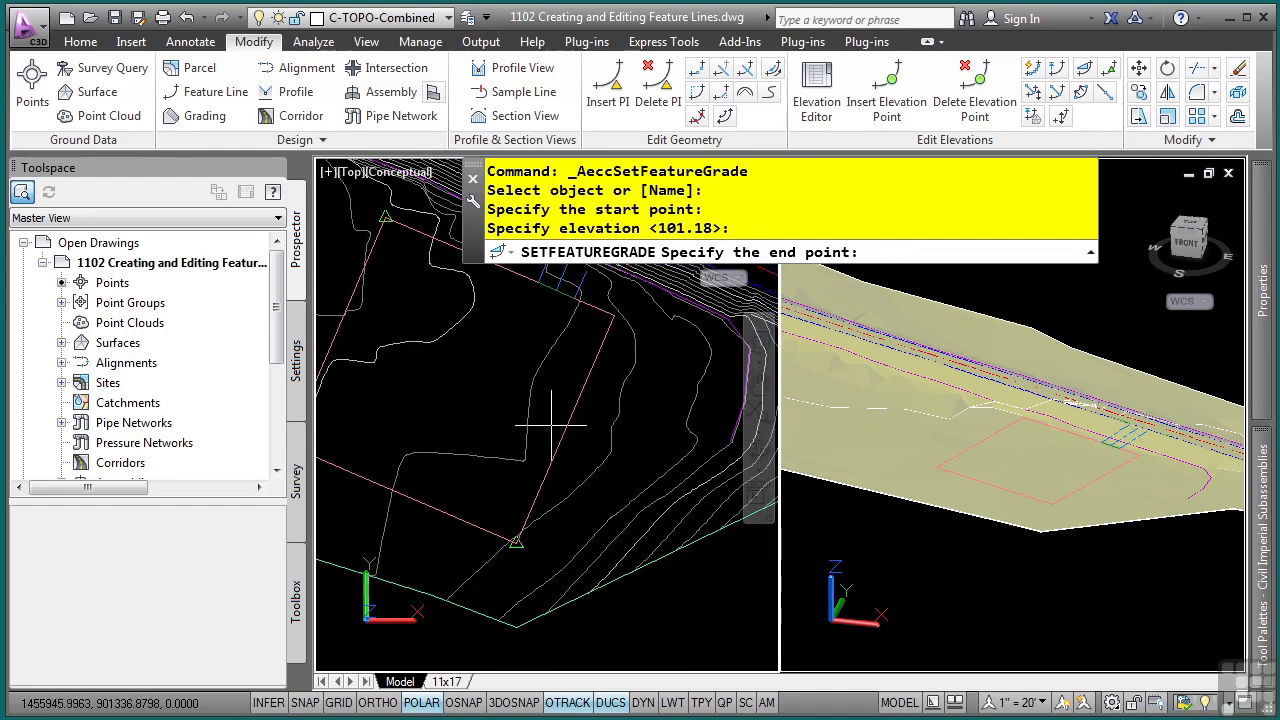
{"action": "mouse_move", "coordinate": [385, 462]}
{"action": "middle_mouse_down"}
{"action": "mouse_move", "coordinate": [457, 466]}
{"action": "mouse_move", "coordinate": [470, 518]}
{"action": "middle_mouse_up"}
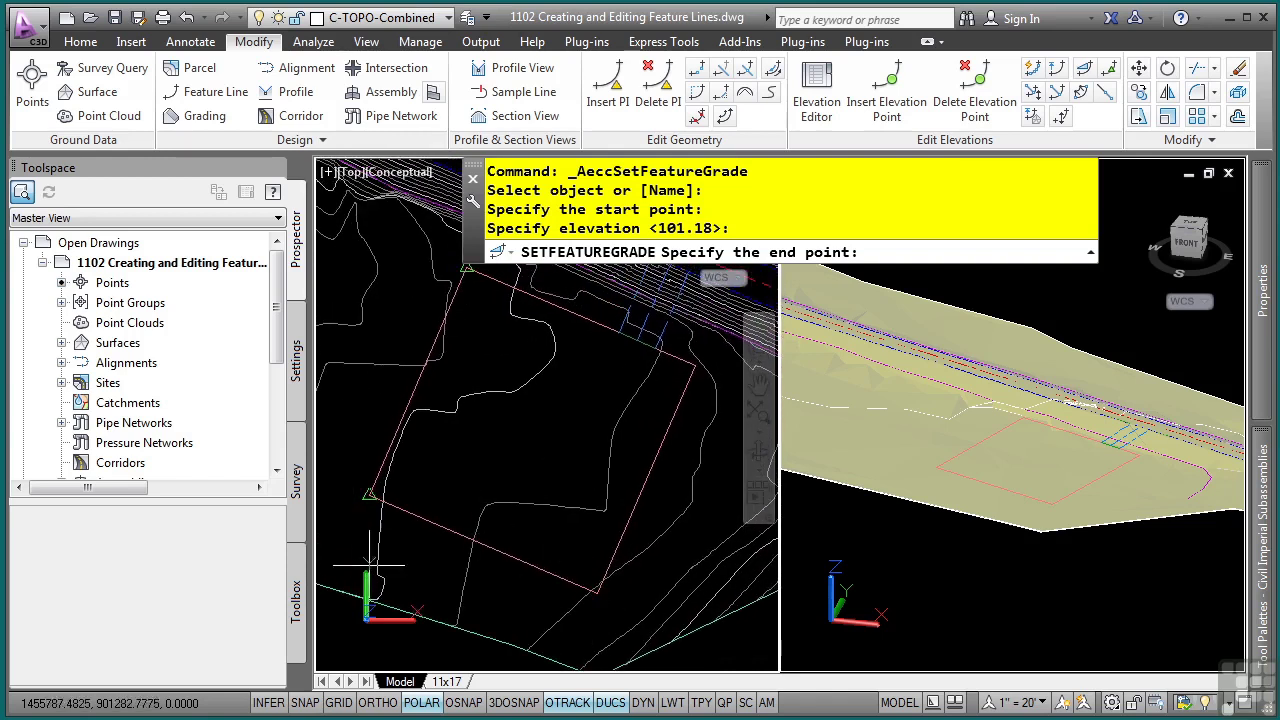
{"action": "left_click", "coordinate": [598, 594]}
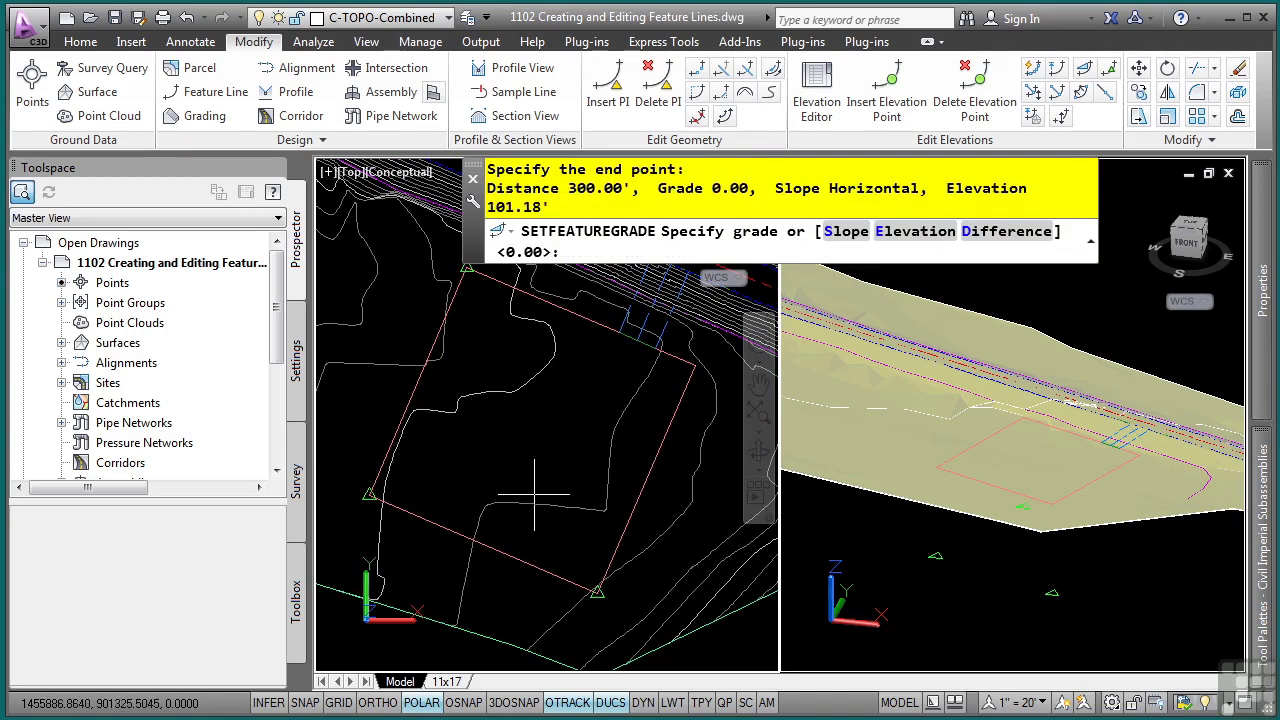
{"action": "key", "text": "Return"}
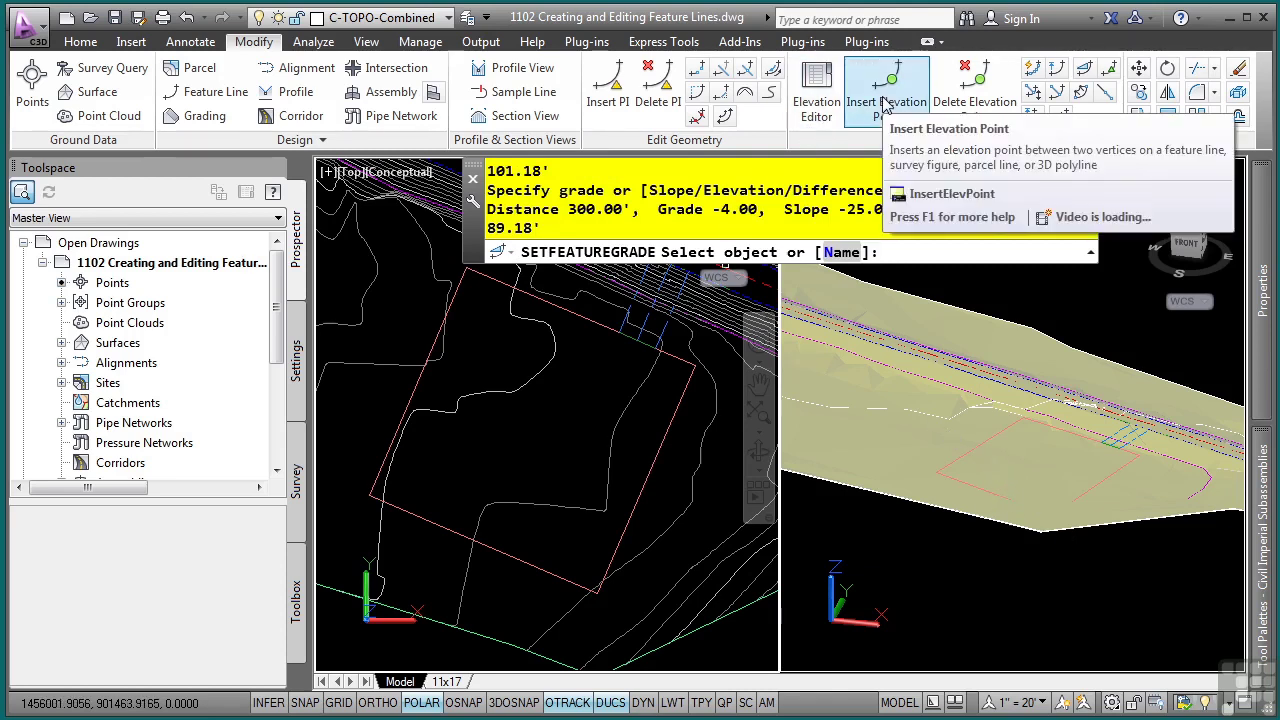
Step: Set the grade of the parking lot's west side to -2% with Quick Elevation Edit
{"action": "left_click", "coordinate": [1034, 68]}
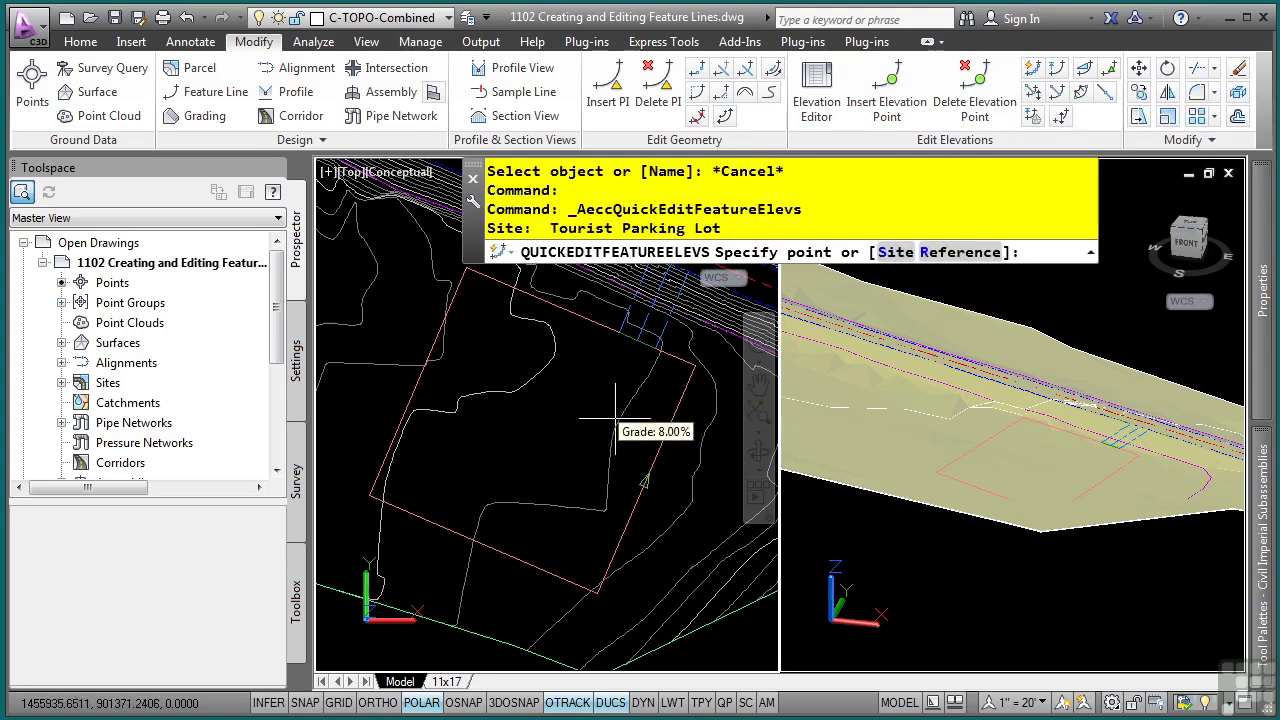
{"action": "left_click", "coordinate": [410, 408]}
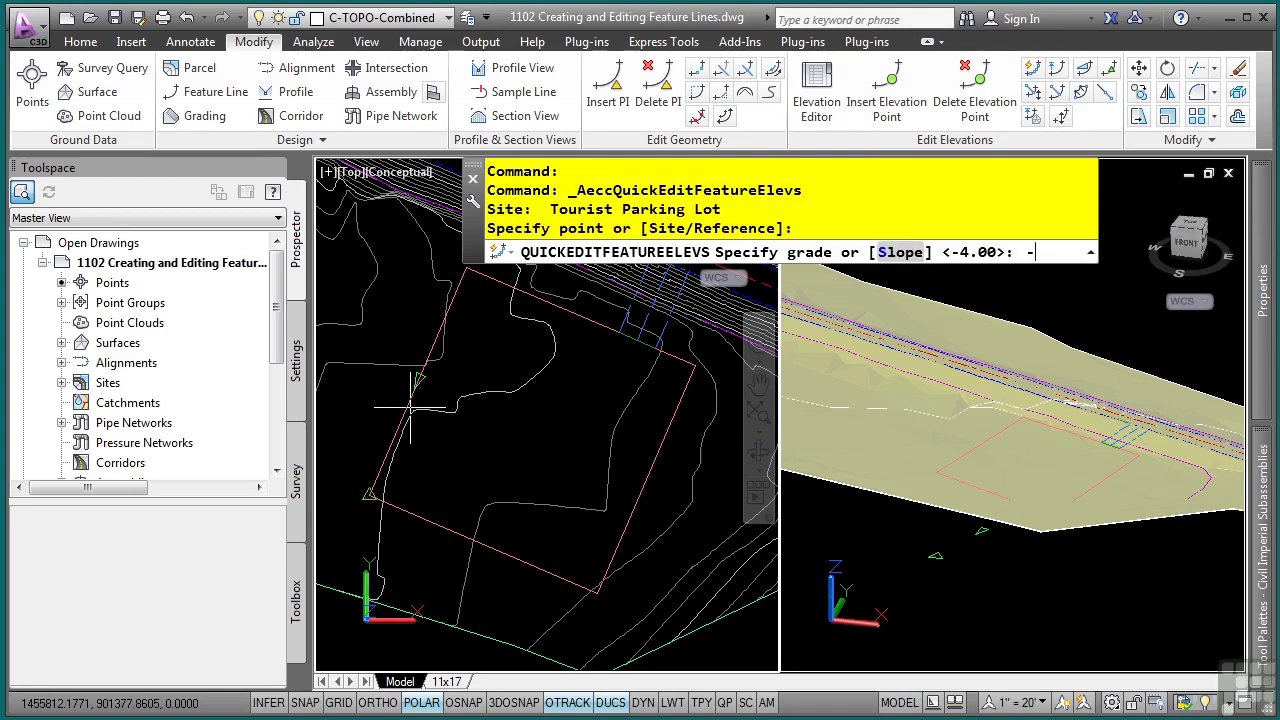
{"action": "key", "text": "Return"}
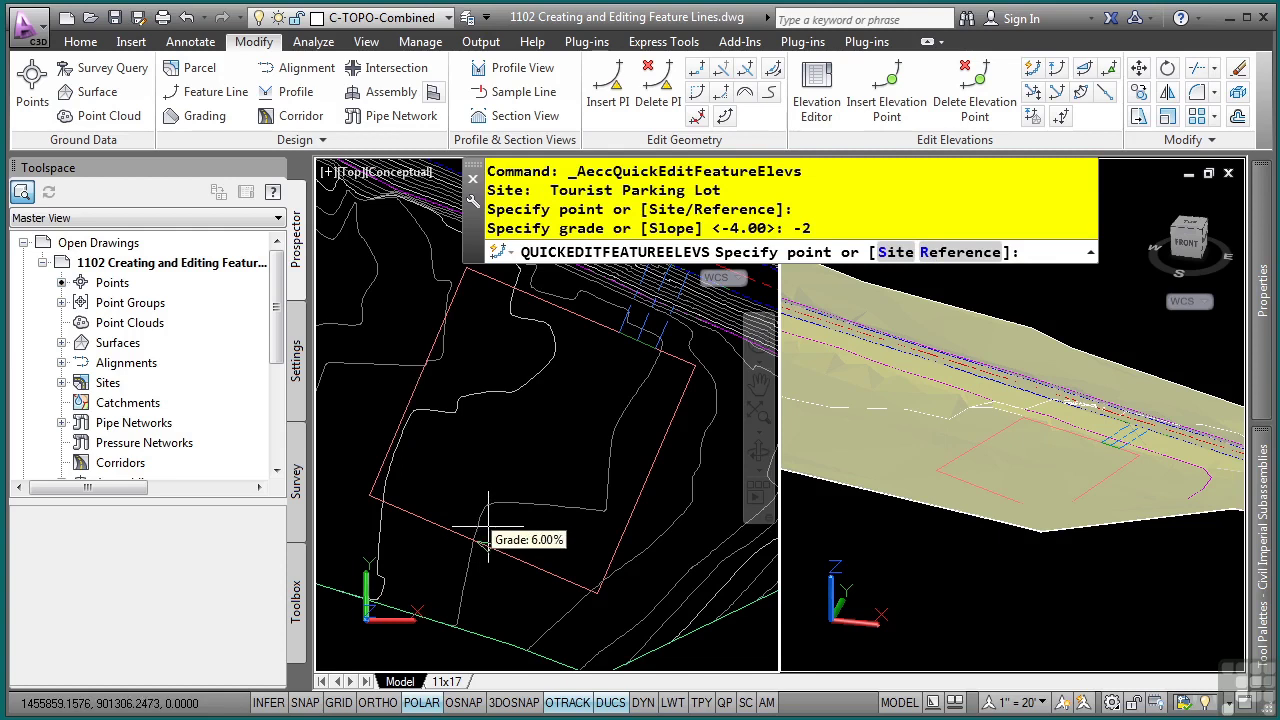
Step: Set the grades of the parking lot's south and east sides to -2% with Quick Elevation Edit and end the command
{"action": "left_click", "coordinate": [568, 548]}
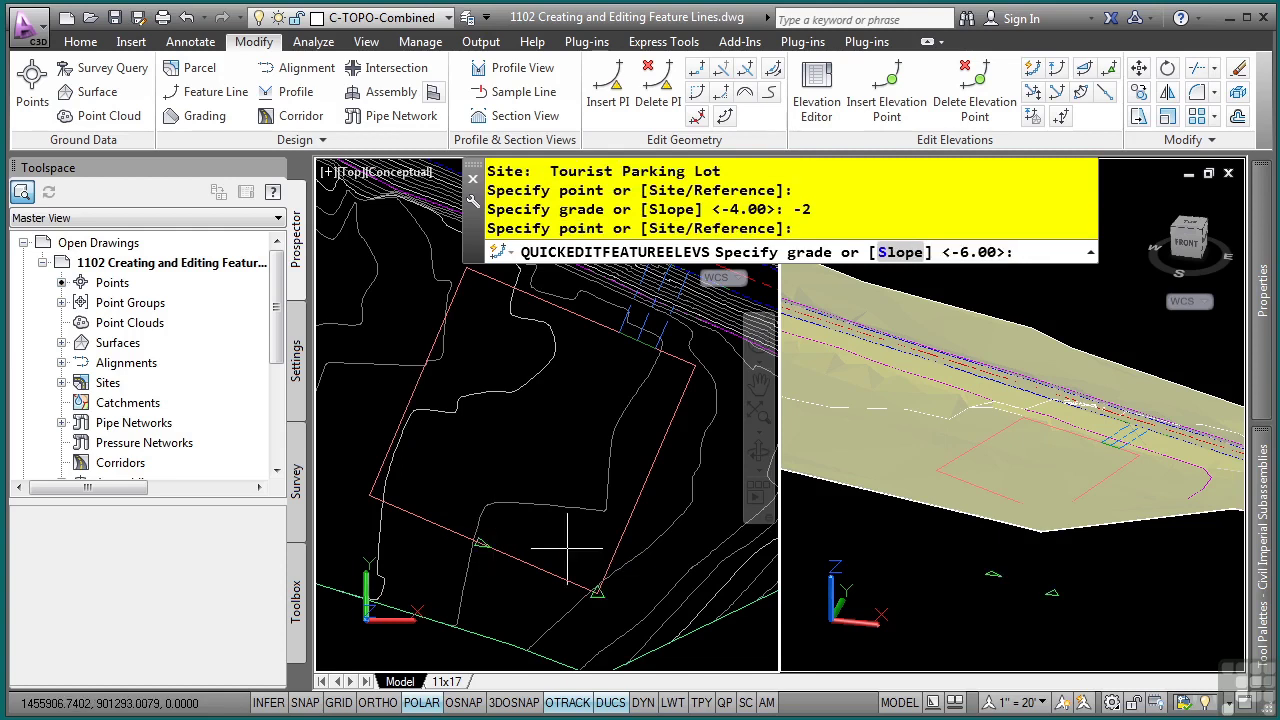
{"action": "key", "text": "Return"}
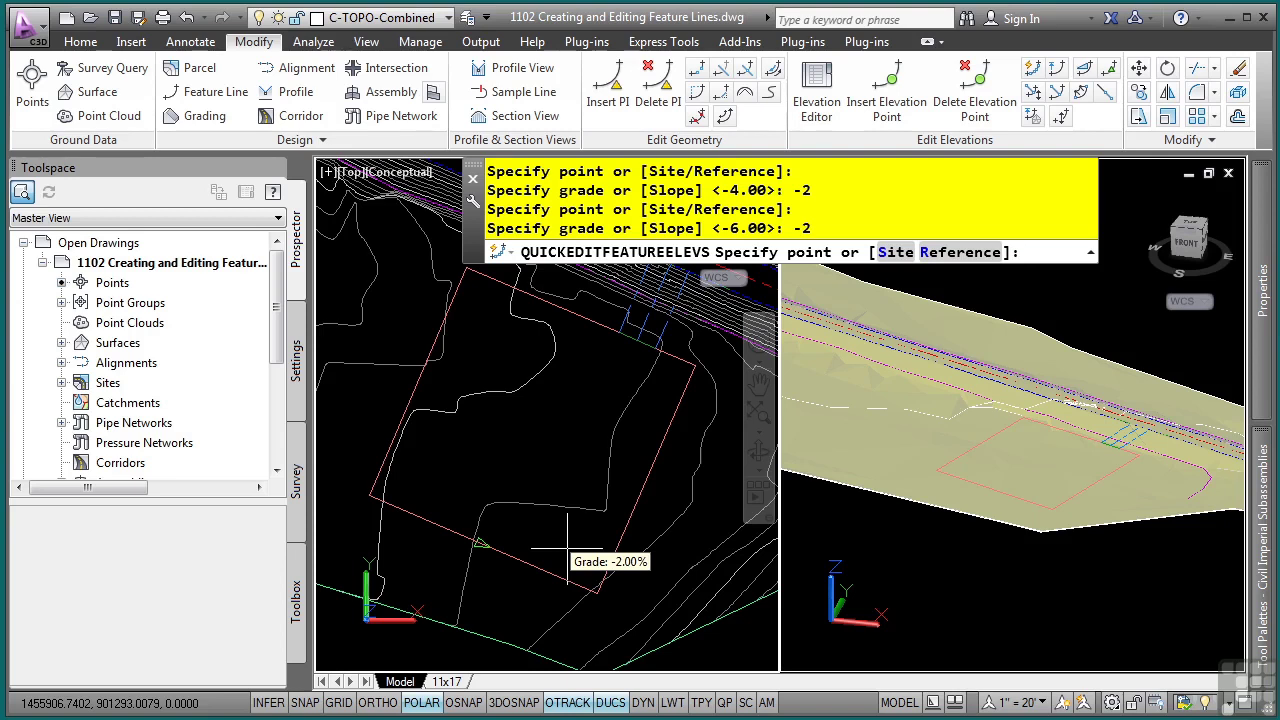
{"action": "left_click", "coordinate": [667, 490]}
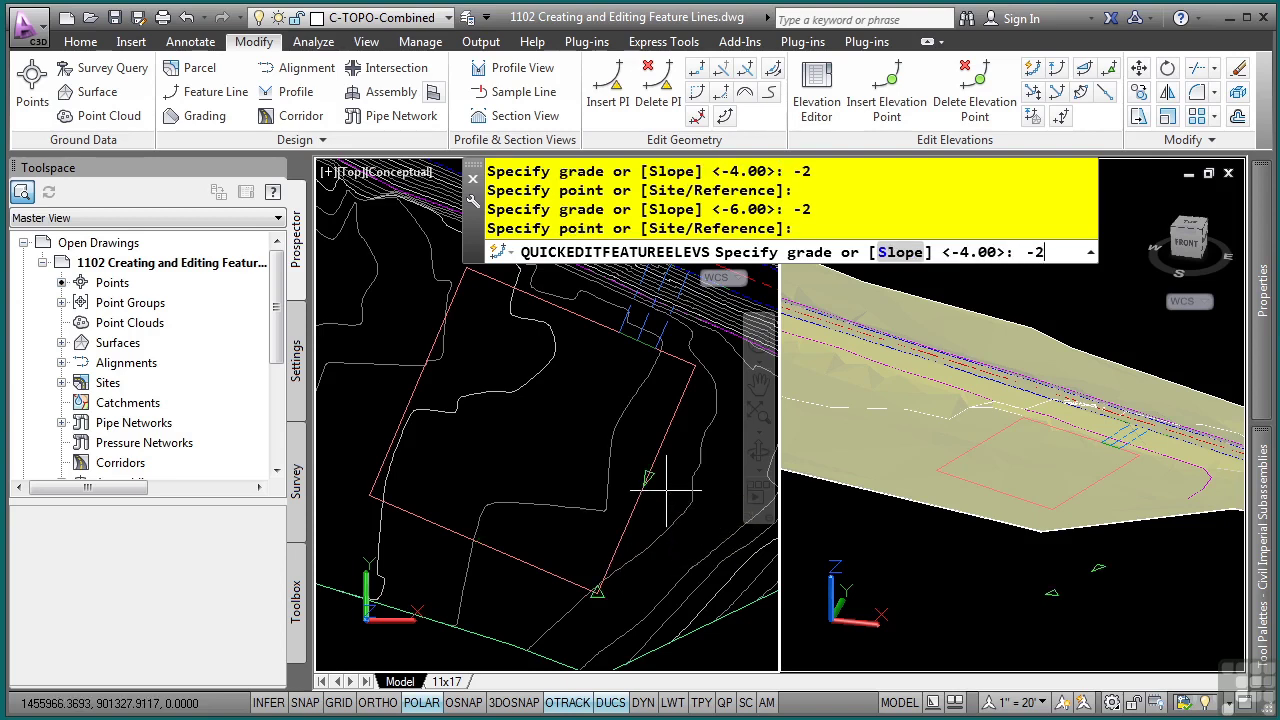
{"action": "type", "text": "-2"}
{"action": "key", "text": "Return"}
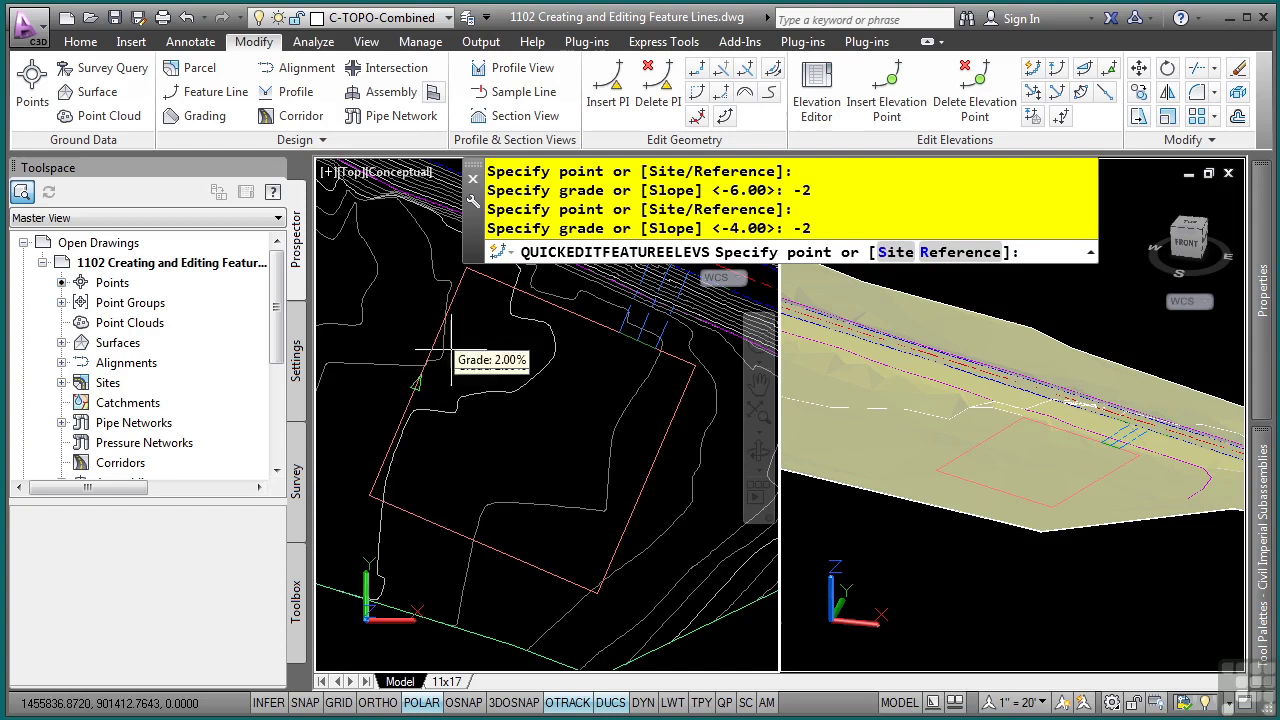
{"action": "key", "text": "Escape"}
{"action": "key", "text": "Escape"}
{"action": "key", "text": "Escape"}
{"action": "key", "text": "Escape"}
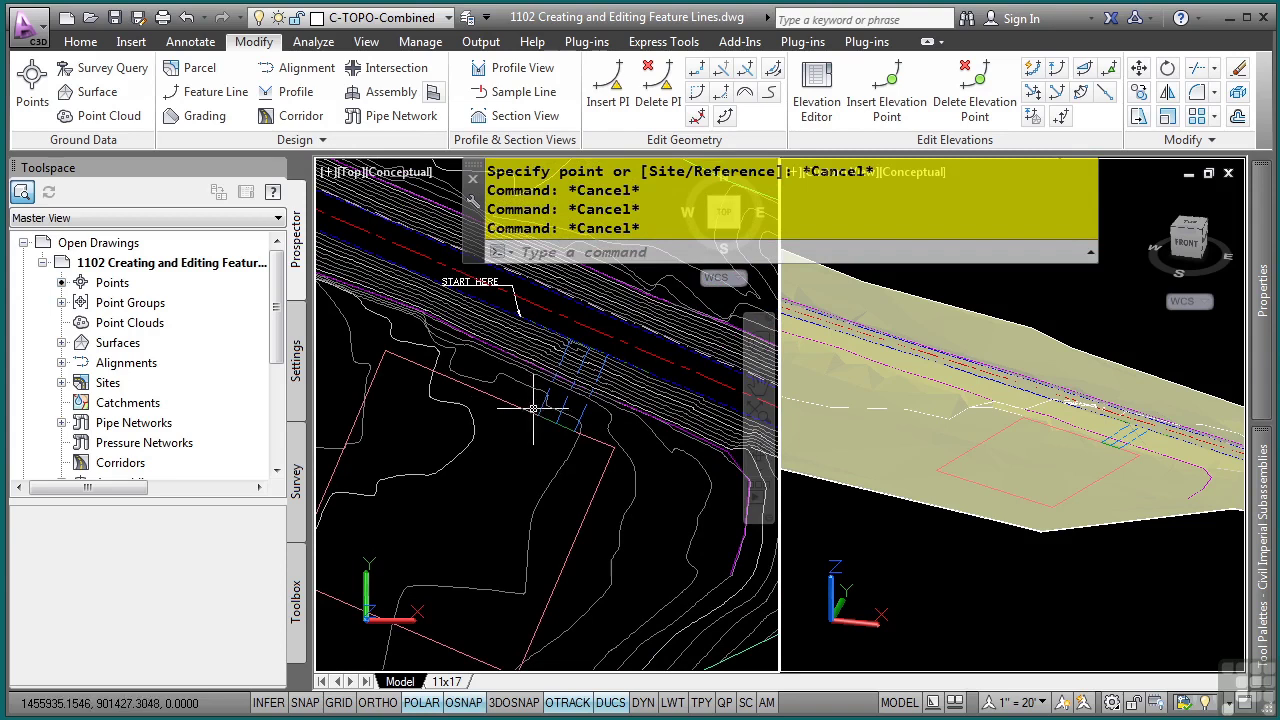
Step: Join the parking lot feature line with both outer driveway edges and the adjoining road edge segments on either side
{"action": "left_click", "coordinate": [520, 409]}
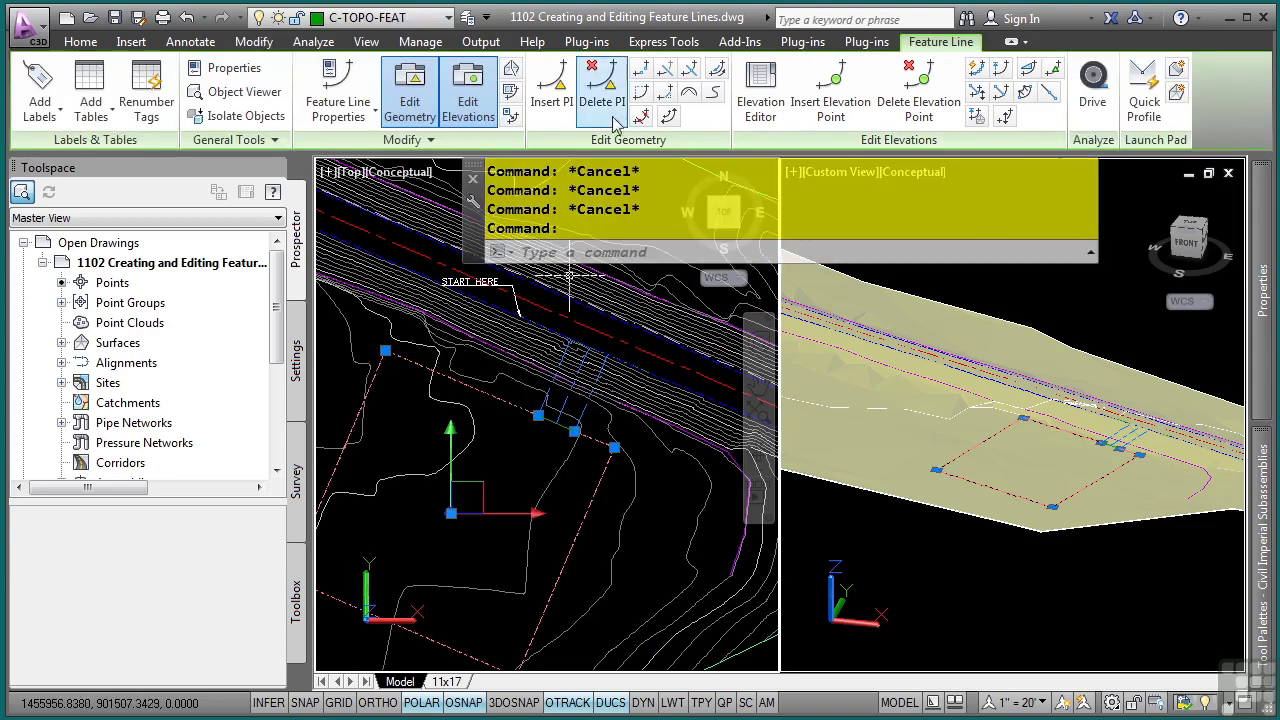
{"action": "left_click", "coordinate": [687, 72]}
{"action": "scroll", "coordinate": [525, 391], "scroll_direction": "up", "scroll_amount": 3}
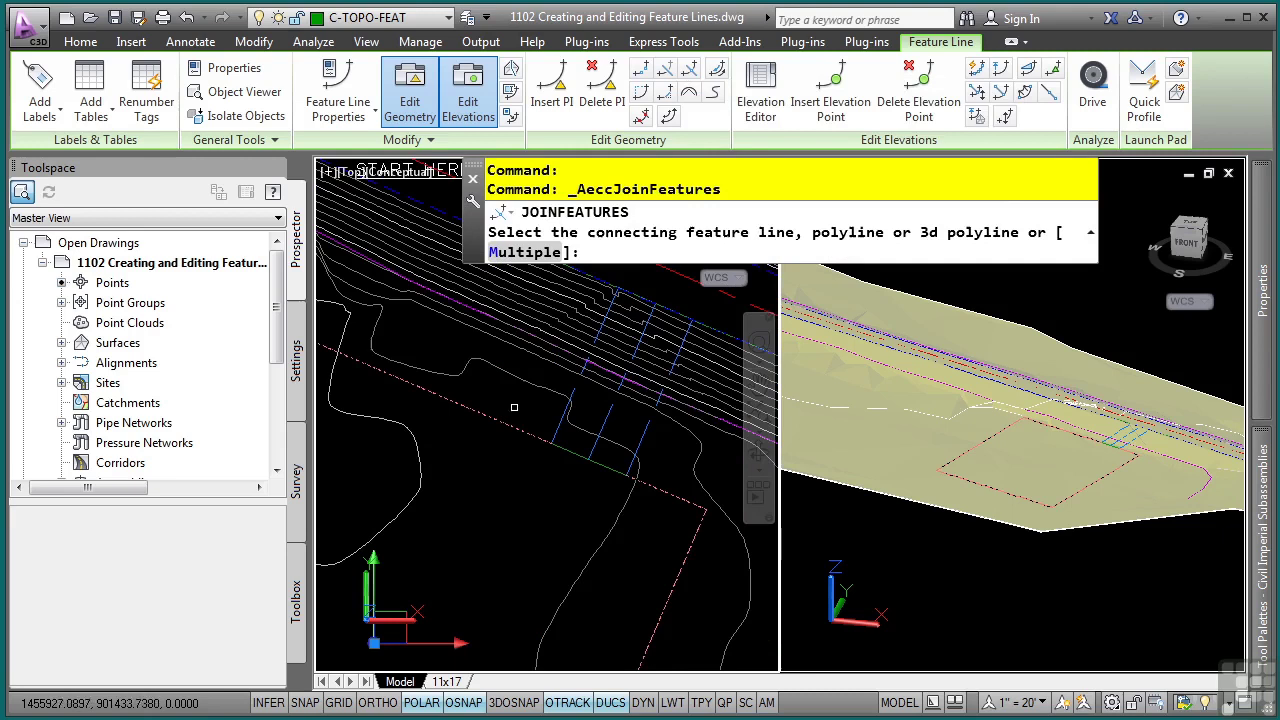
{"action": "left_click", "coordinate": [575, 463]}
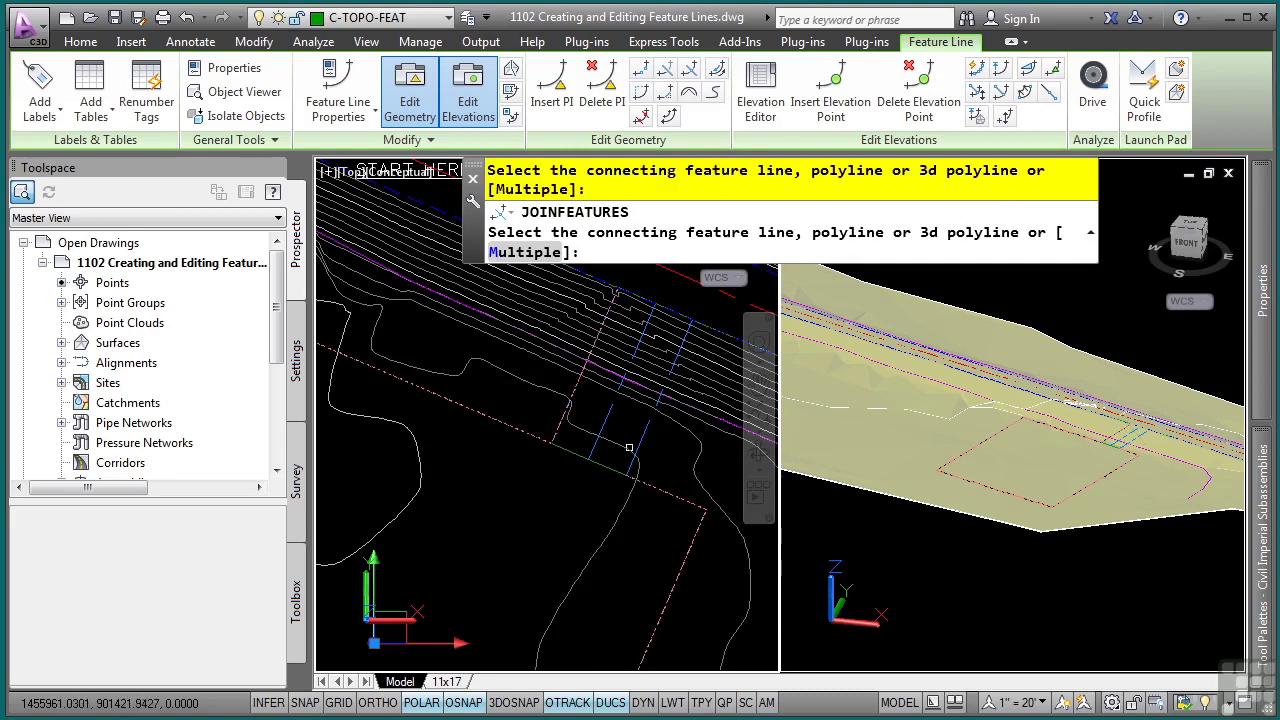
{"action": "scroll", "coordinate": [650, 428], "scroll_direction": "up", "scroll_amount": 5}
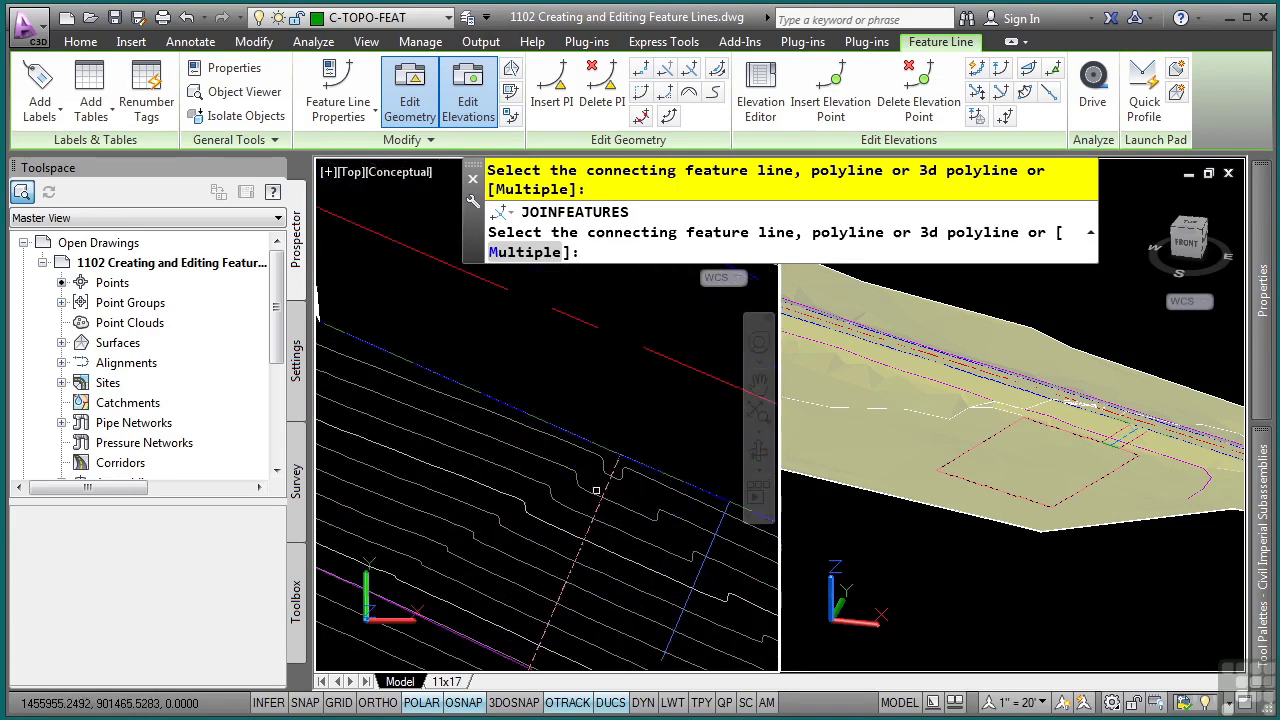
{"action": "middle_click_drag", "start_coordinate": [631, 478], "coordinate": [649, 399]}
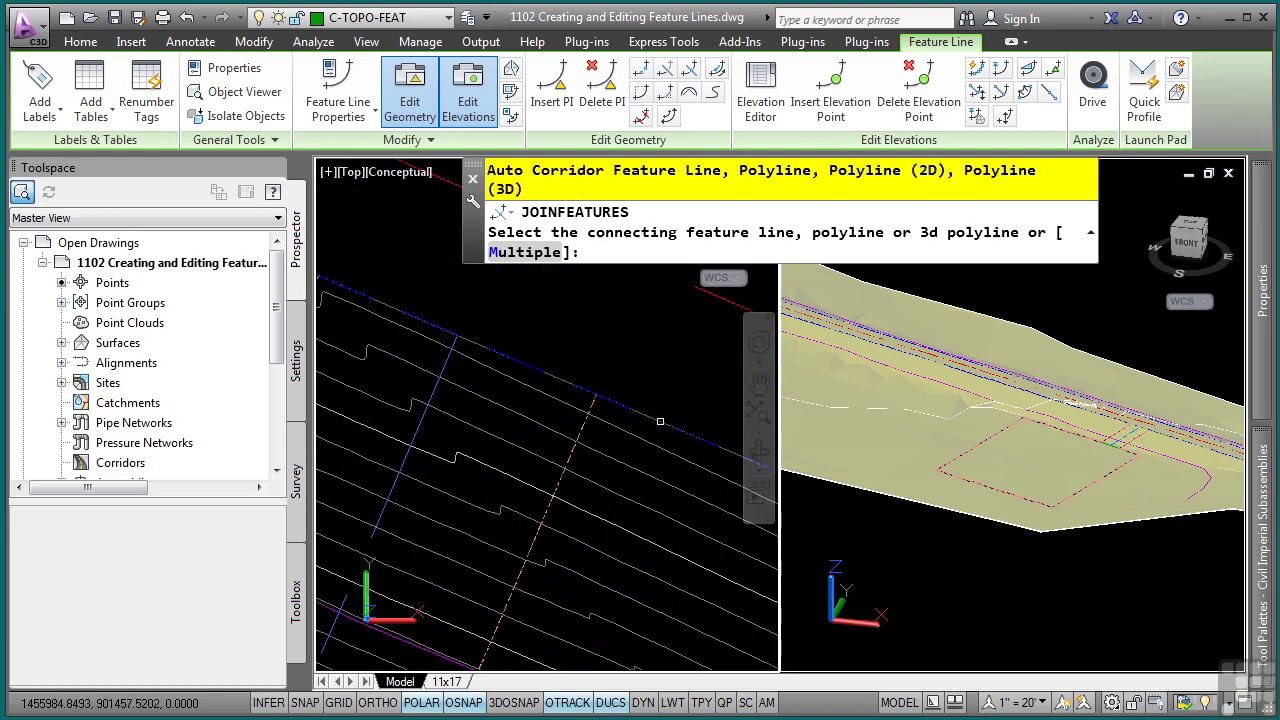
{"action": "left_click", "coordinate": [727, 450]}
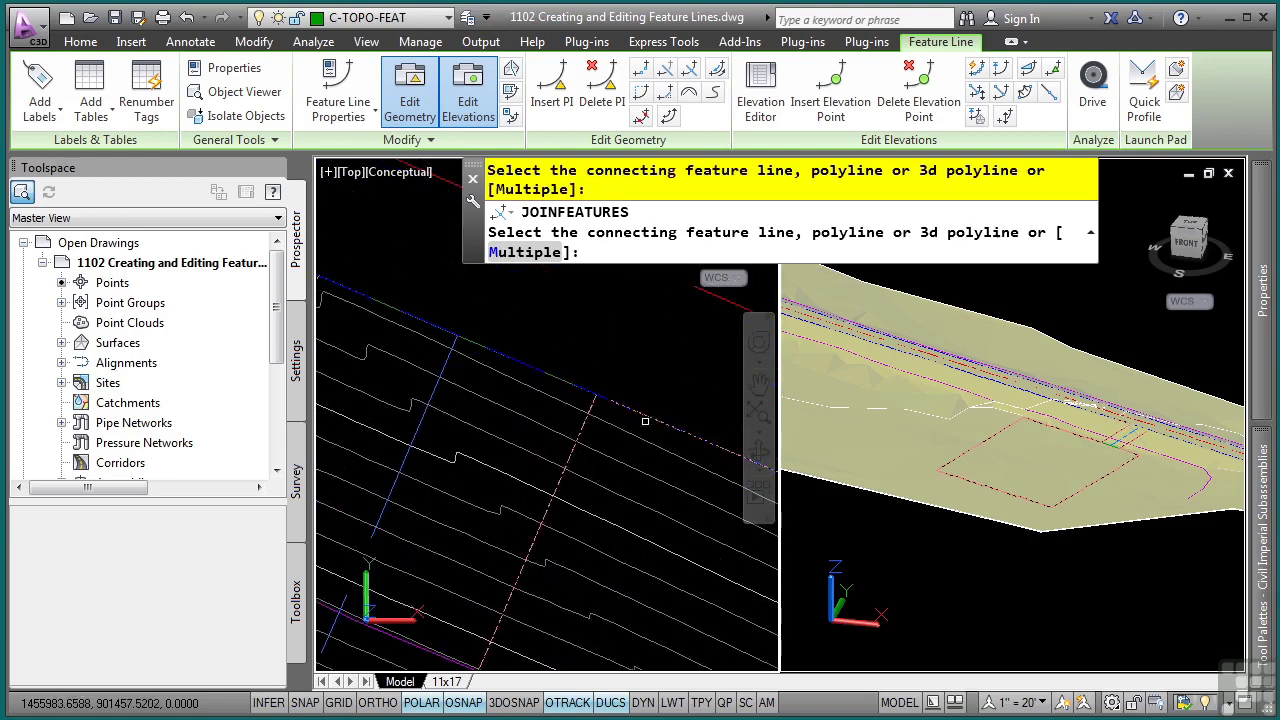
{"action": "scroll", "coordinate": [638, 436], "scroll_direction": "down", "scroll_amount": 3}
{"action": "left_click", "coordinate": [565, 452]}
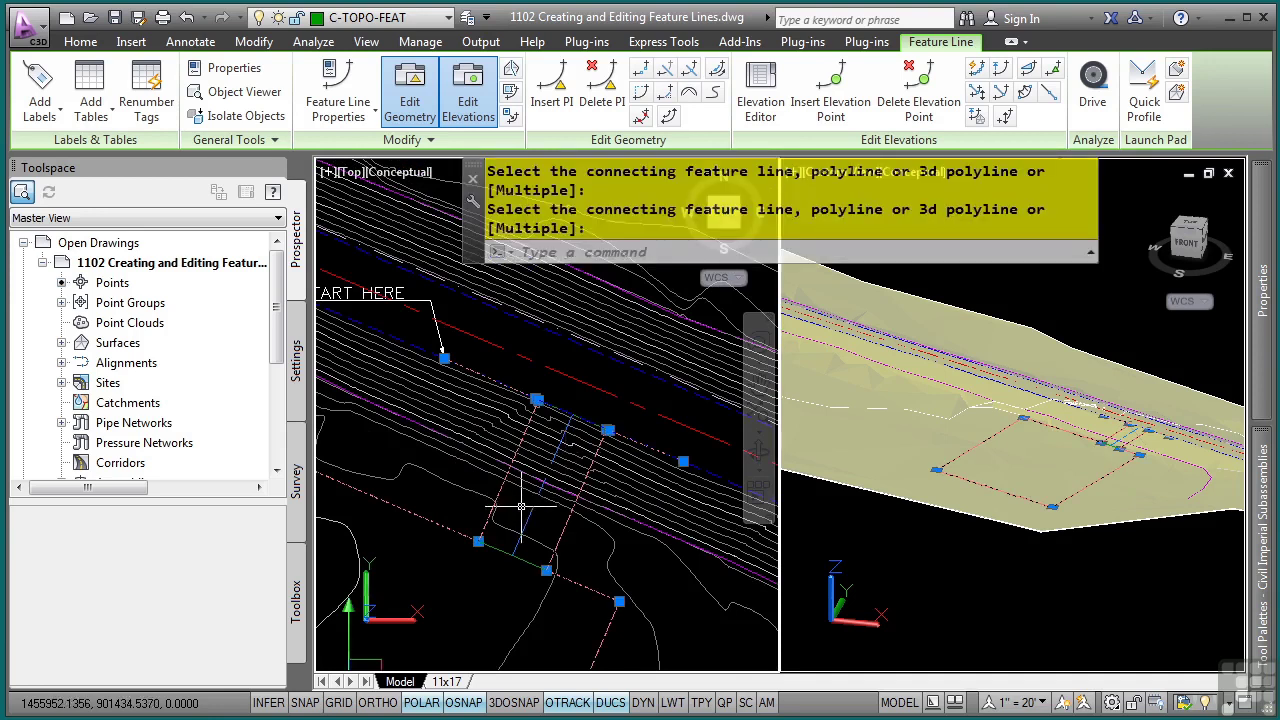
Step: Fillet the northwest and southwest corners of the parking lot feature line with a 20 ft radius
{"action": "scroll", "coordinate": [571, 505], "scroll_direction": "up", "scroll_amount": 3}
{"action": "middle_click_drag", "start_coordinate": [571, 505], "coordinate": [575, 330]}
{"action": "scroll", "coordinate": [549, 391], "scroll_direction": "down", "scroll_amount": 2}
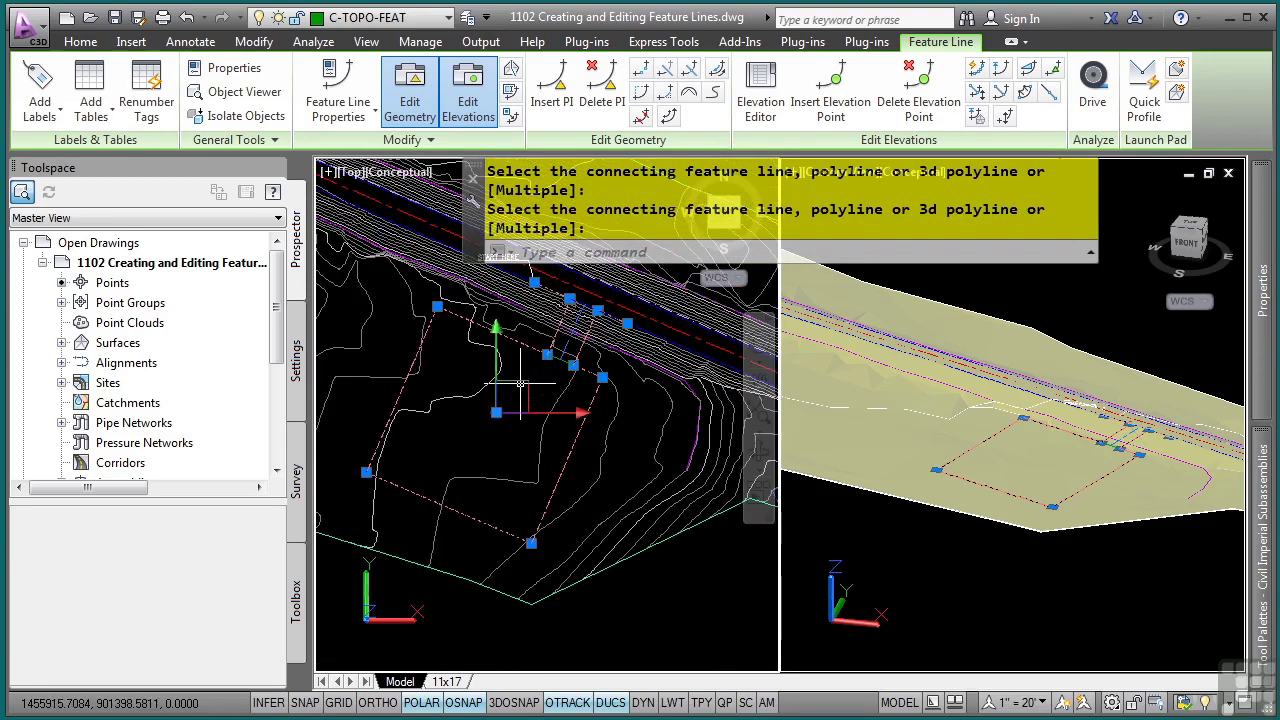
{"action": "middle_click_drag", "start_coordinate": [478, 378], "coordinate": [514, 448]}
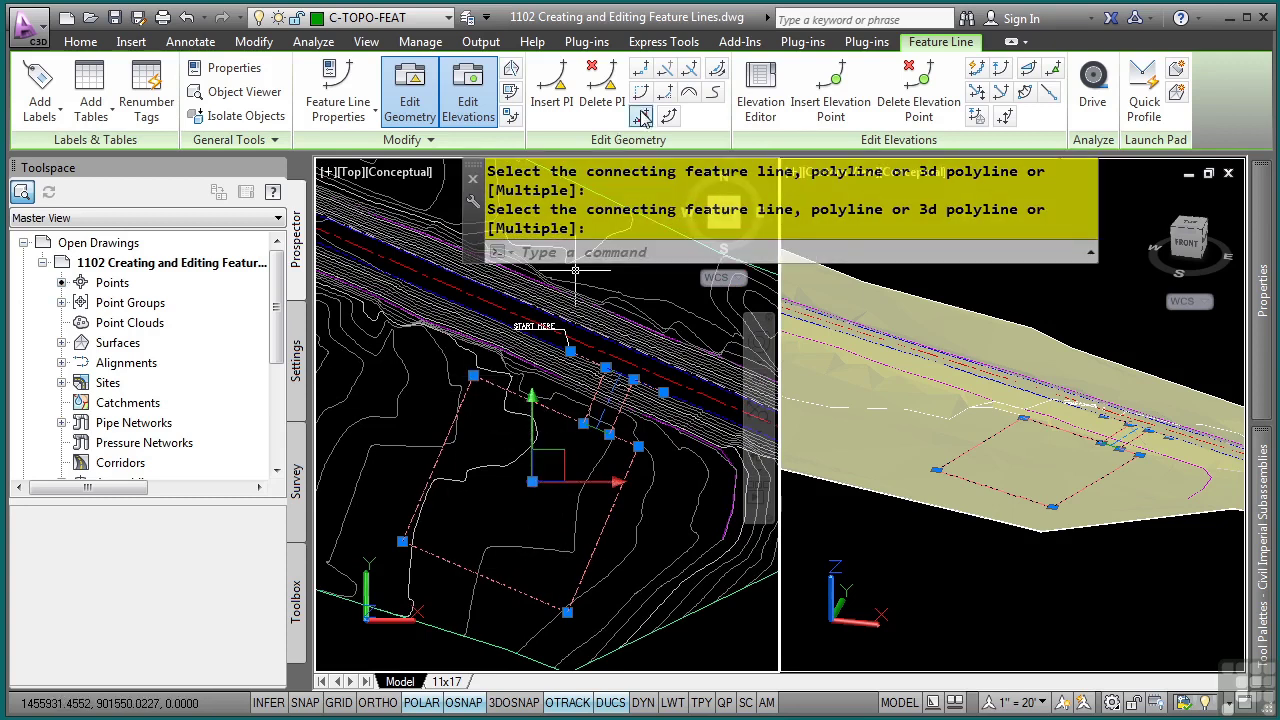
{"action": "left_click", "coordinate": [665, 92]}
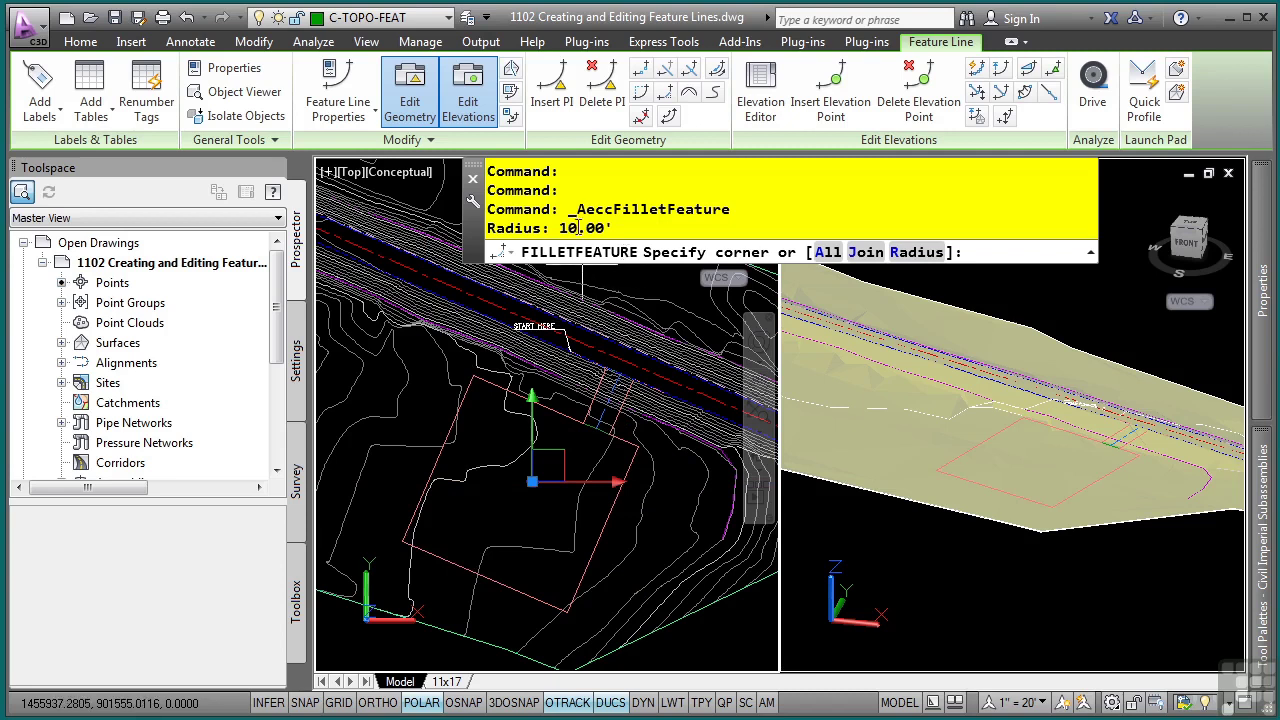
{"action": "type", "text": "r"}
{"action": "key", "text": "Return"}
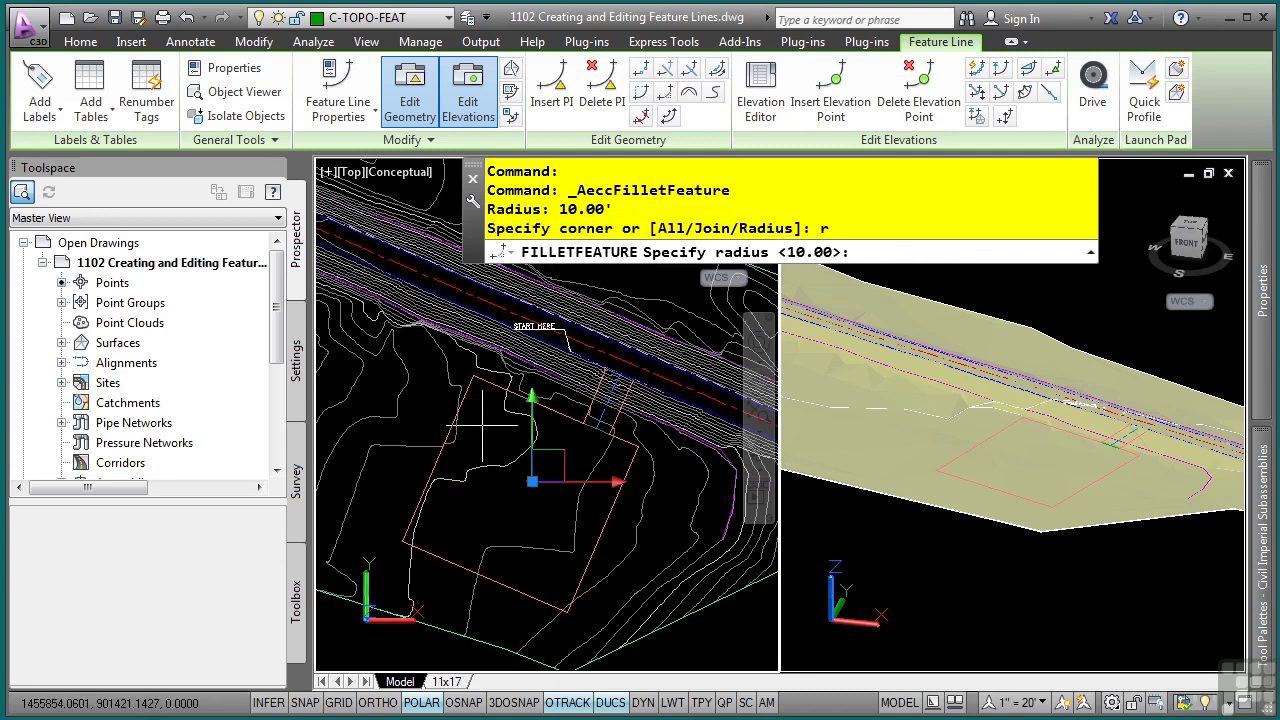
{"action": "type", "text": "20"}
{"action": "key", "text": "Return"}
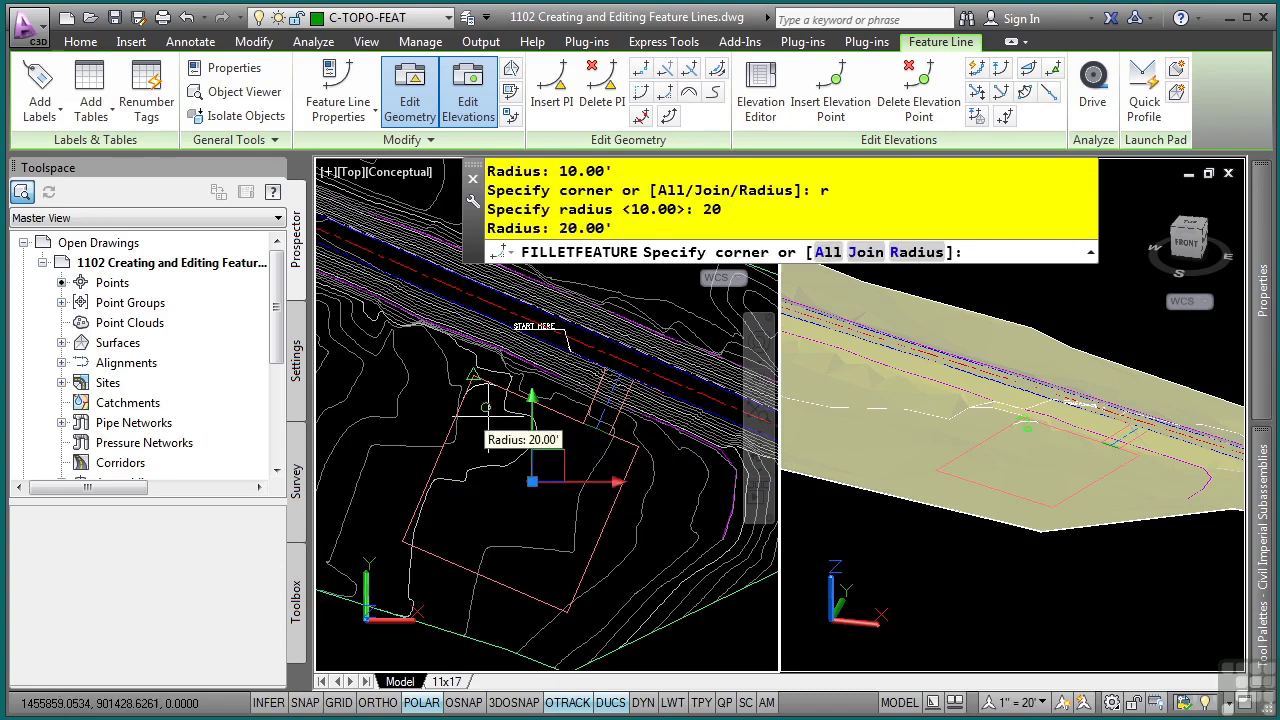
{"action": "left_click", "coordinate": [480, 395]}
{"action": "left_click", "coordinate": [465, 535]}
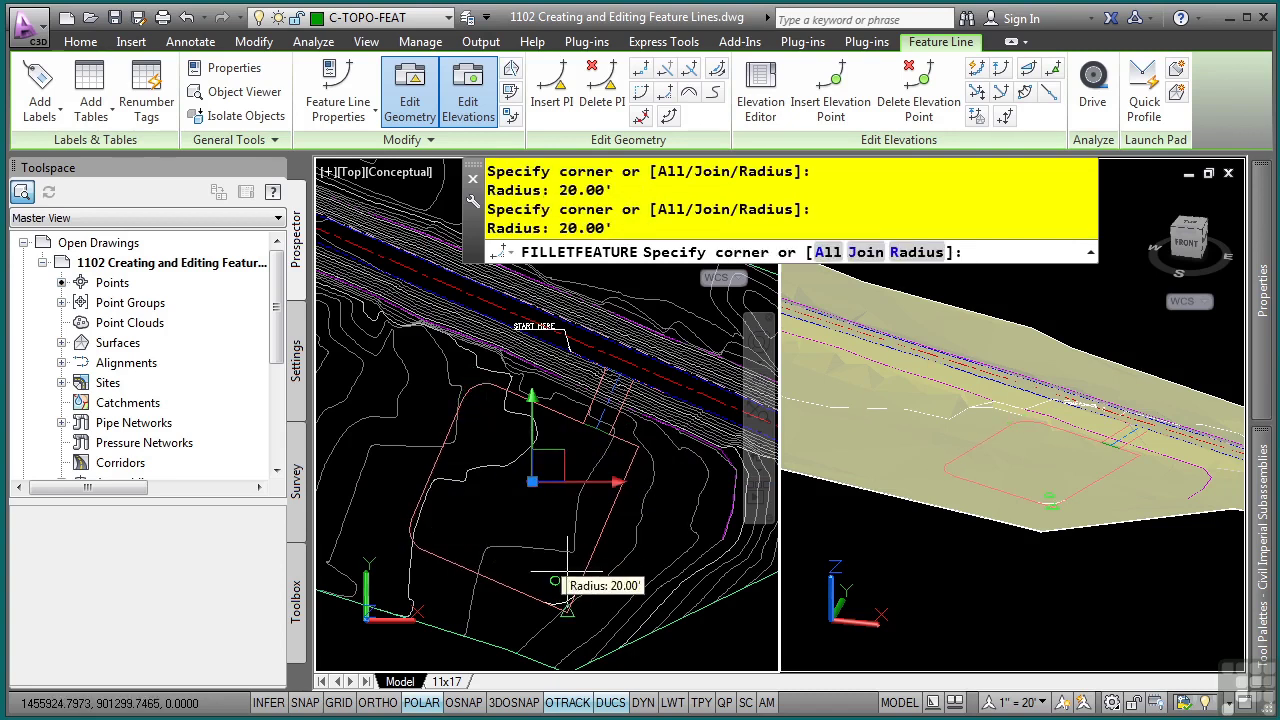
Step: Fillet the parking lot's southeast corner with a 40 ft radius
{"action": "type", "text": "r"}
{"action": "key", "text": "Return"}
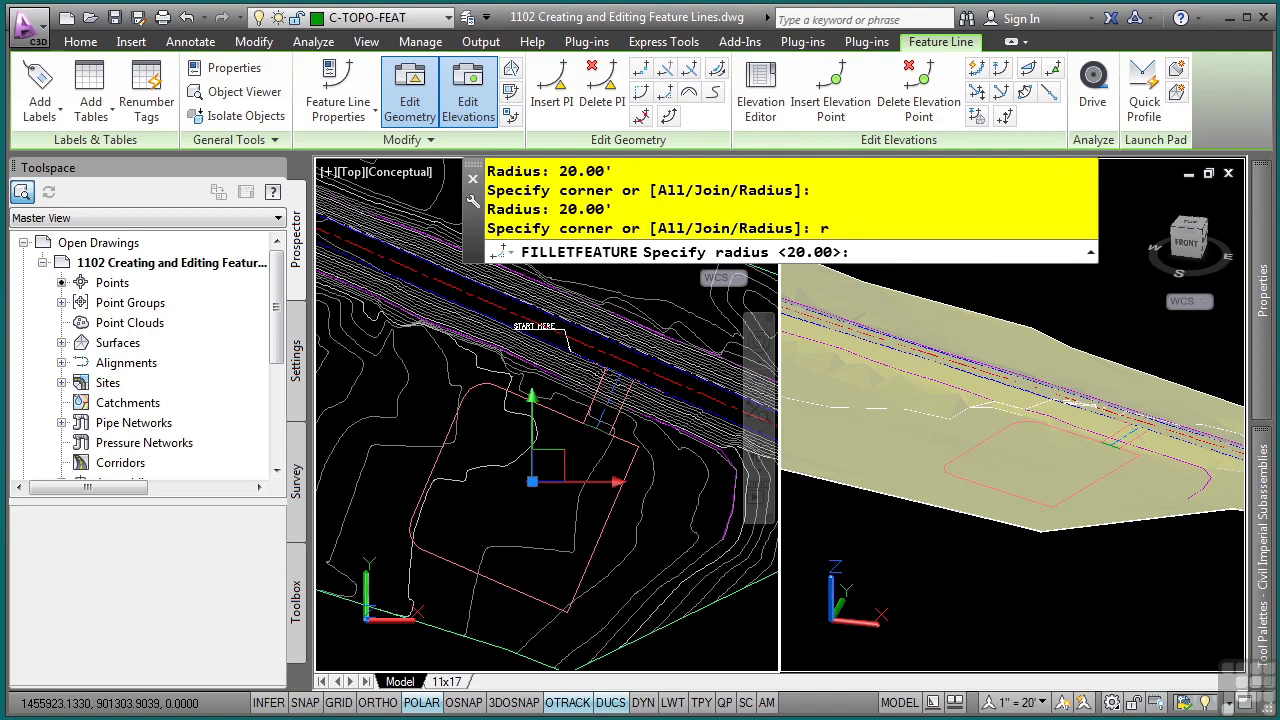
{"action": "key", "text": "Return"}
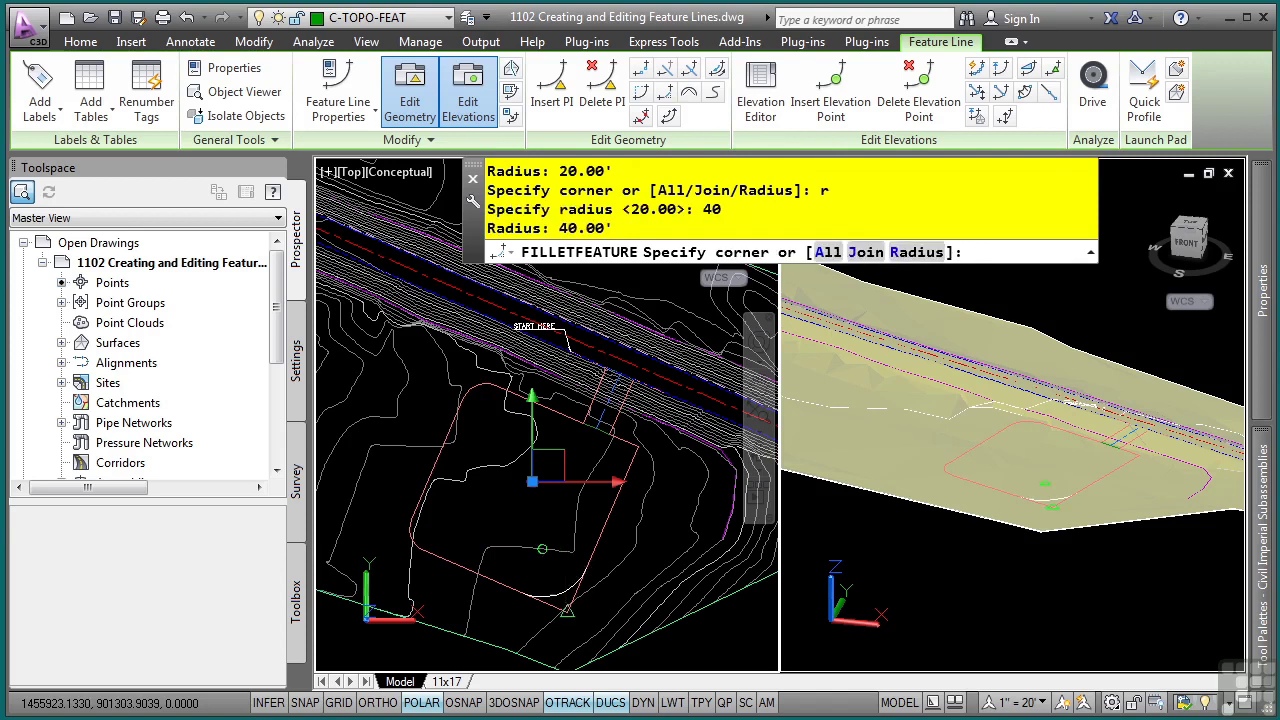
Step: Fillet the parking lot's northeast corner with a 10 ft radius
{"action": "scroll", "coordinate": [565, 570], "scroll_direction": "up", "scroll_amount": 3}
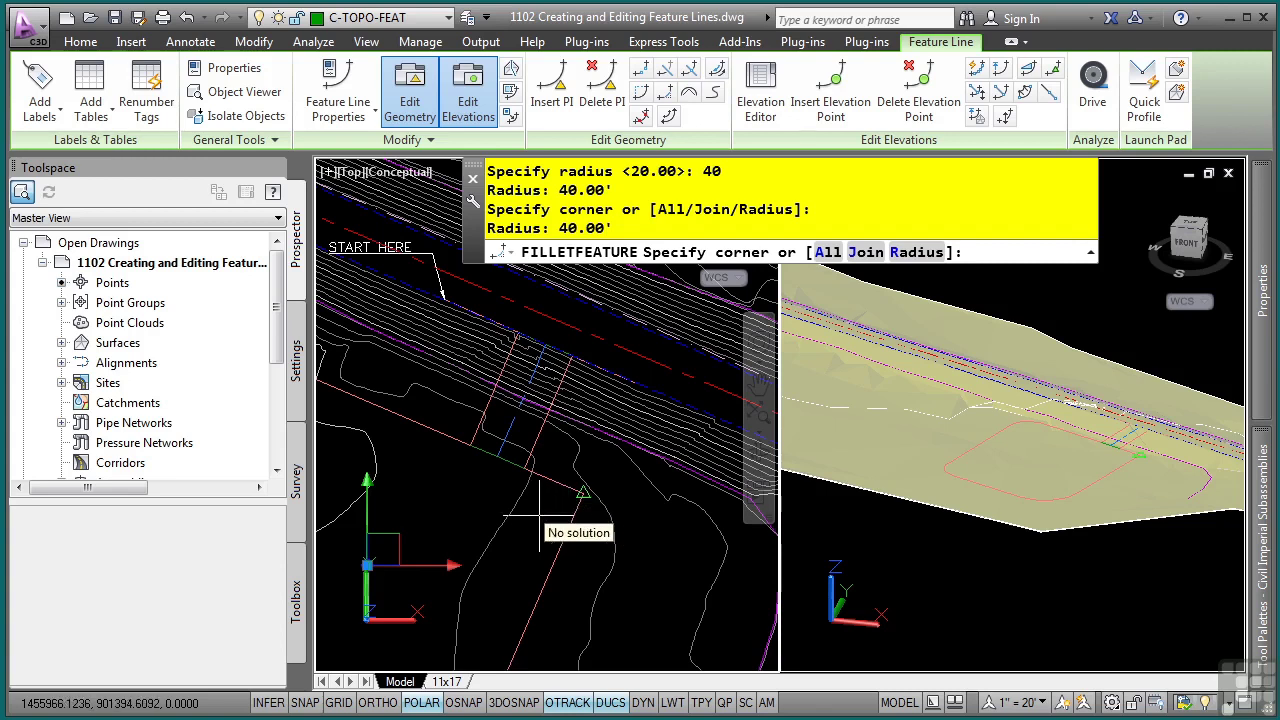
{"action": "type", "text": "r"}
{"action": "key", "text": "Return"}
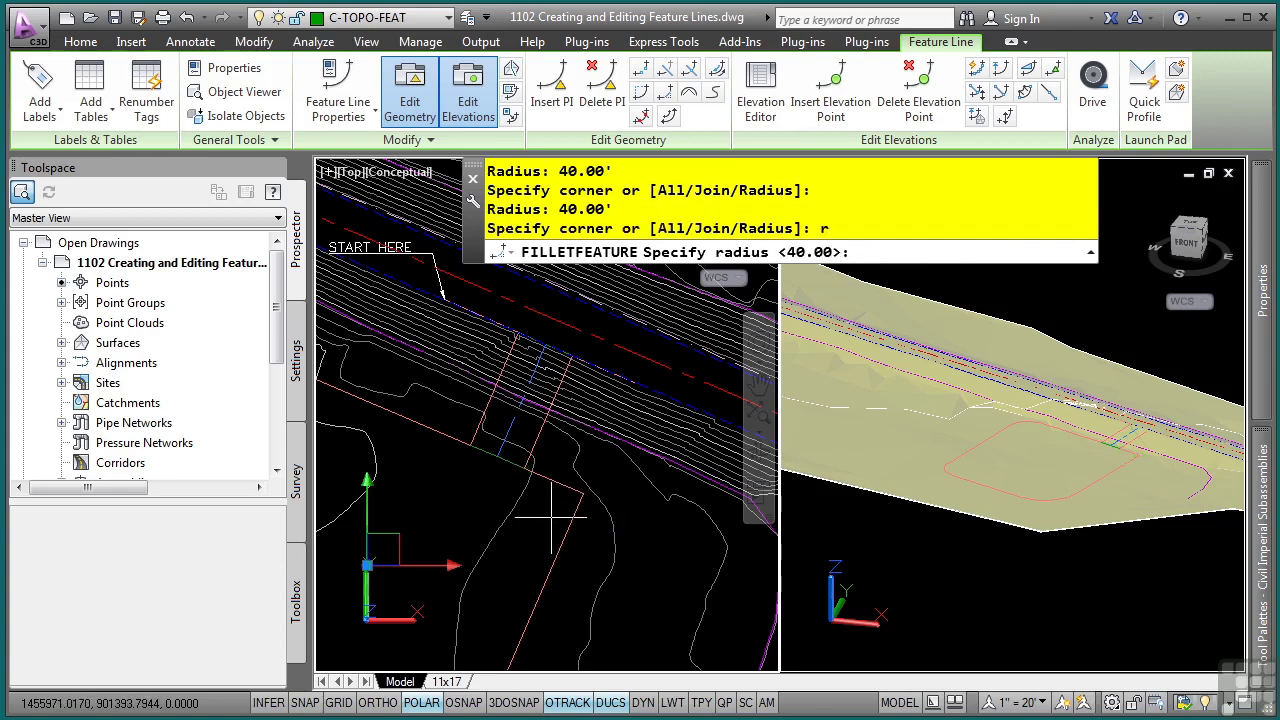
{"action": "type", "text": "10"}
{"action": "key", "text": "Return"}
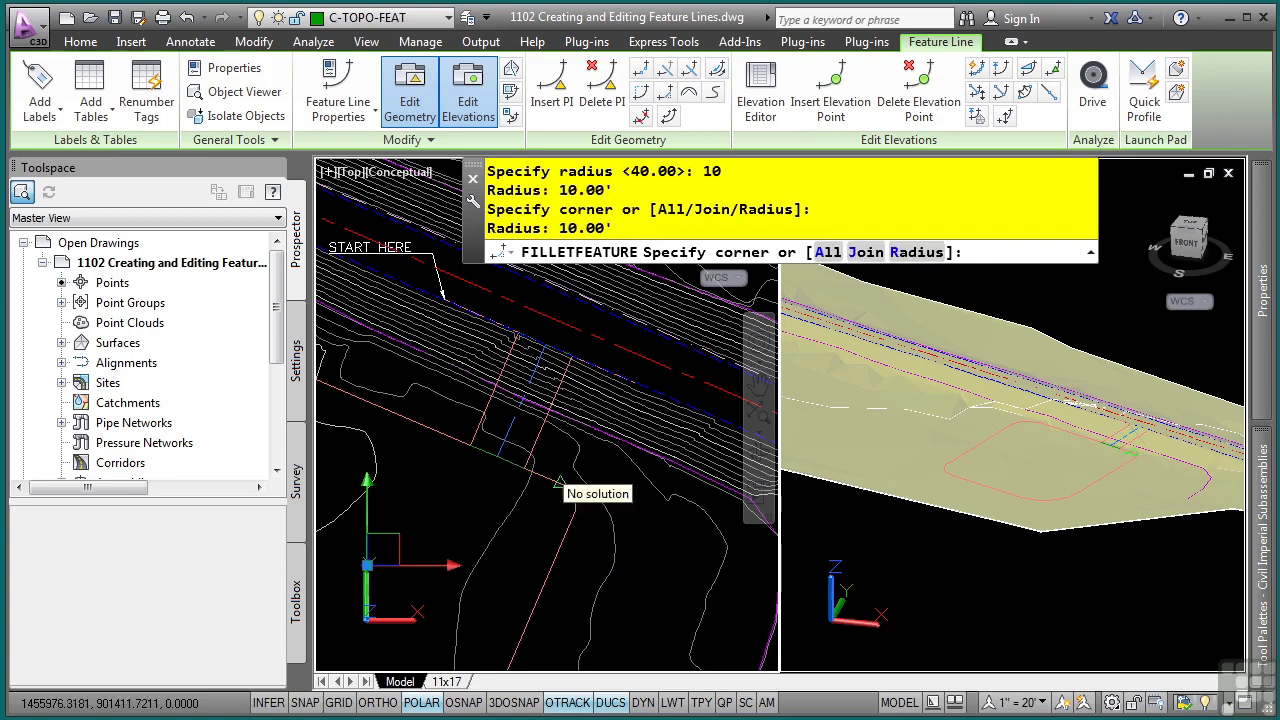
Step: Fillet the corner between the west driveway edge and the parking lot with a 25 ft radius
{"action": "type", "text": "r"}
{"action": "key", "text": "Return"}
{"action": "key", "text": "Return"}
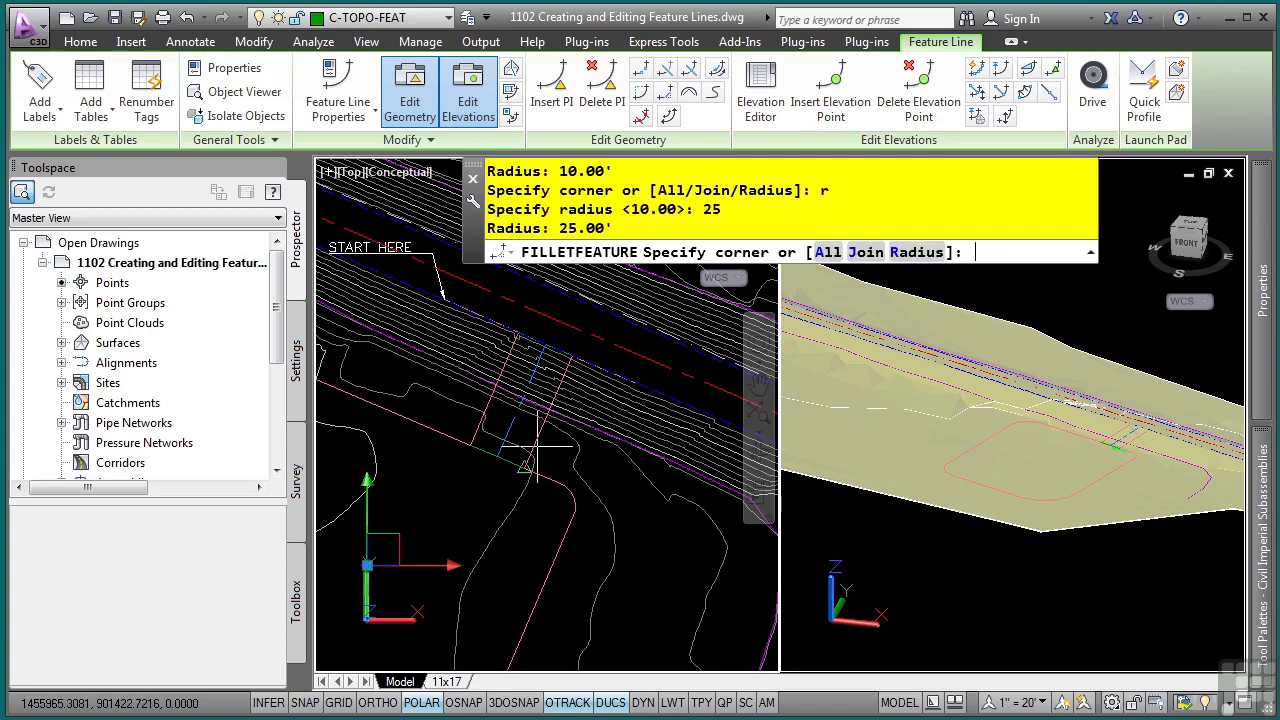
{"action": "left_click", "coordinate": [460, 430]}
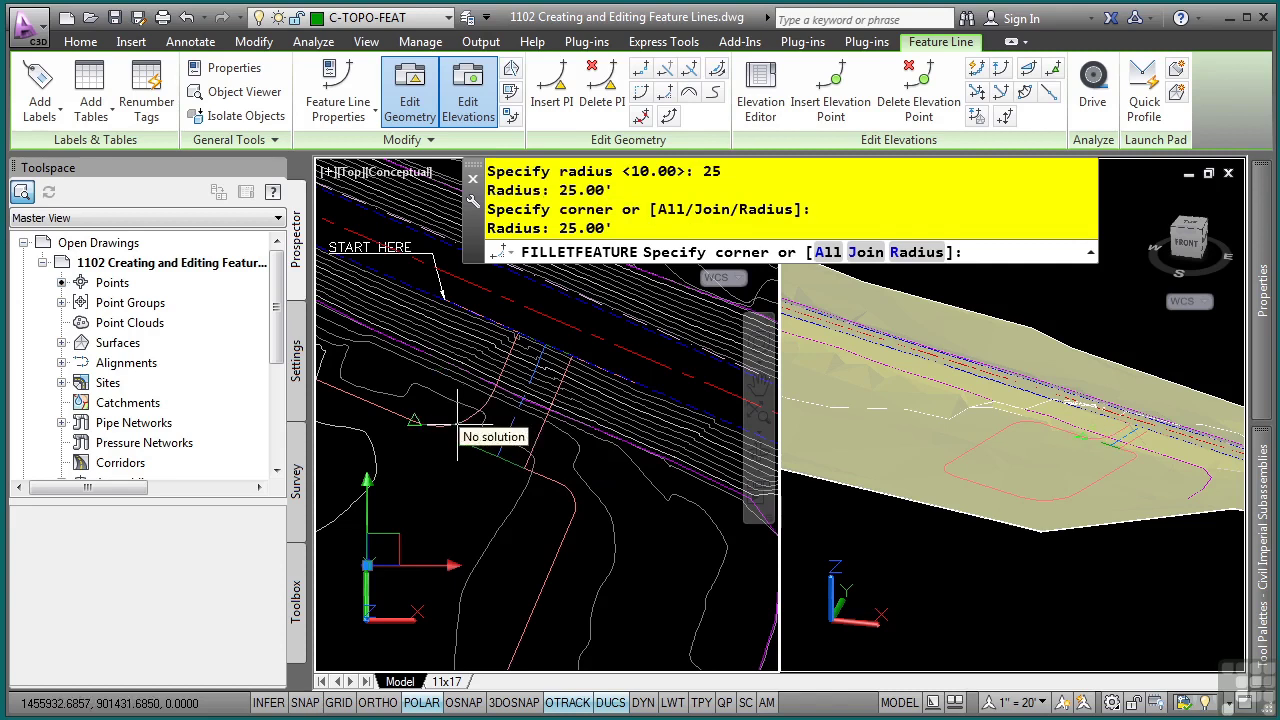
Step: Fillet the corner between the east driveway edge and the parking lot with a 15 ft radius
{"action": "type", "text": "r"}
{"action": "key", "text": "Return"}
{"action": "type", "text": "15"}
{"action": "key", "text": "Return"}
{"action": "key", "text": "r"}
{"action": "key", "text": "Return"}
{"action": "type", "text": "25"}
{"action": "key", "text": "Return"}
Step: Fillet both corners where the driveway edges meet the road edge with a 15 ft radius, and clear the selection
{"action": "middle_click_drag", "start_coordinate": [540, 437], "coordinate": [535, 492]}
{"action": "type", "text": "r"}
{"action": "key", "text": "Return"}
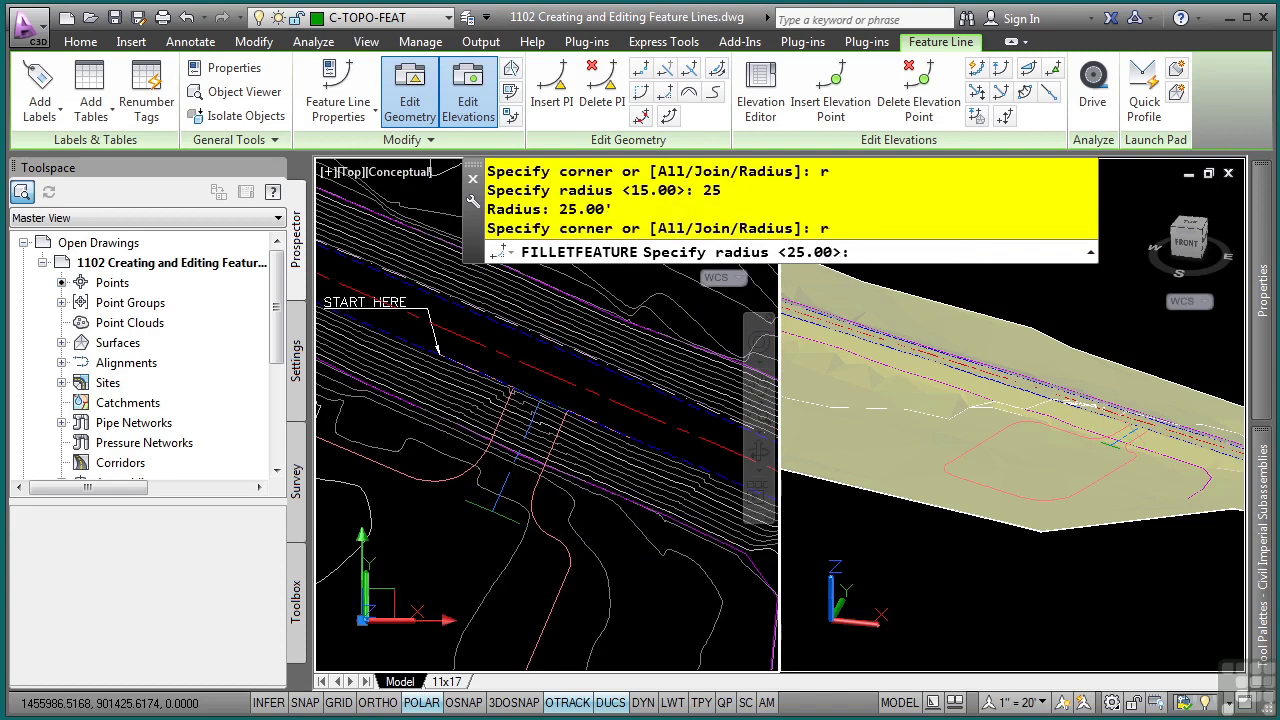
{"action": "type", "text": "15"}
{"action": "key", "text": "Return"}
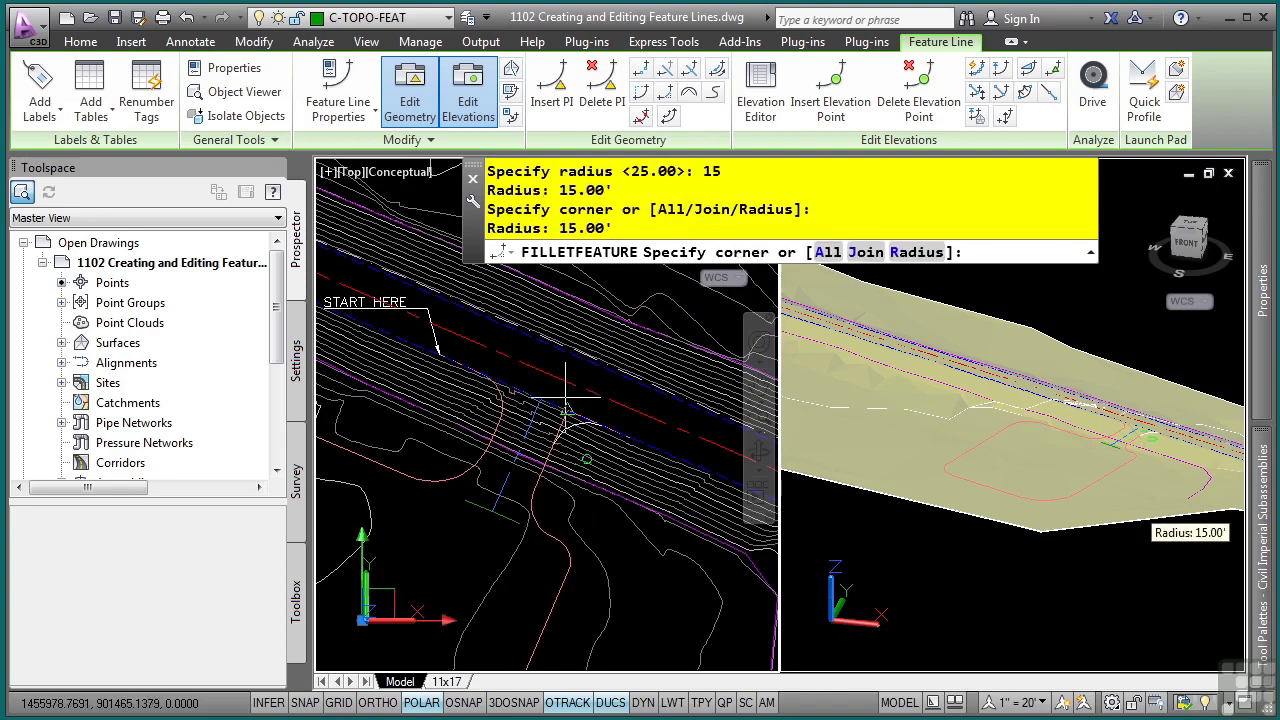
{"action": "left_click", "coordinate": [566, 409]}
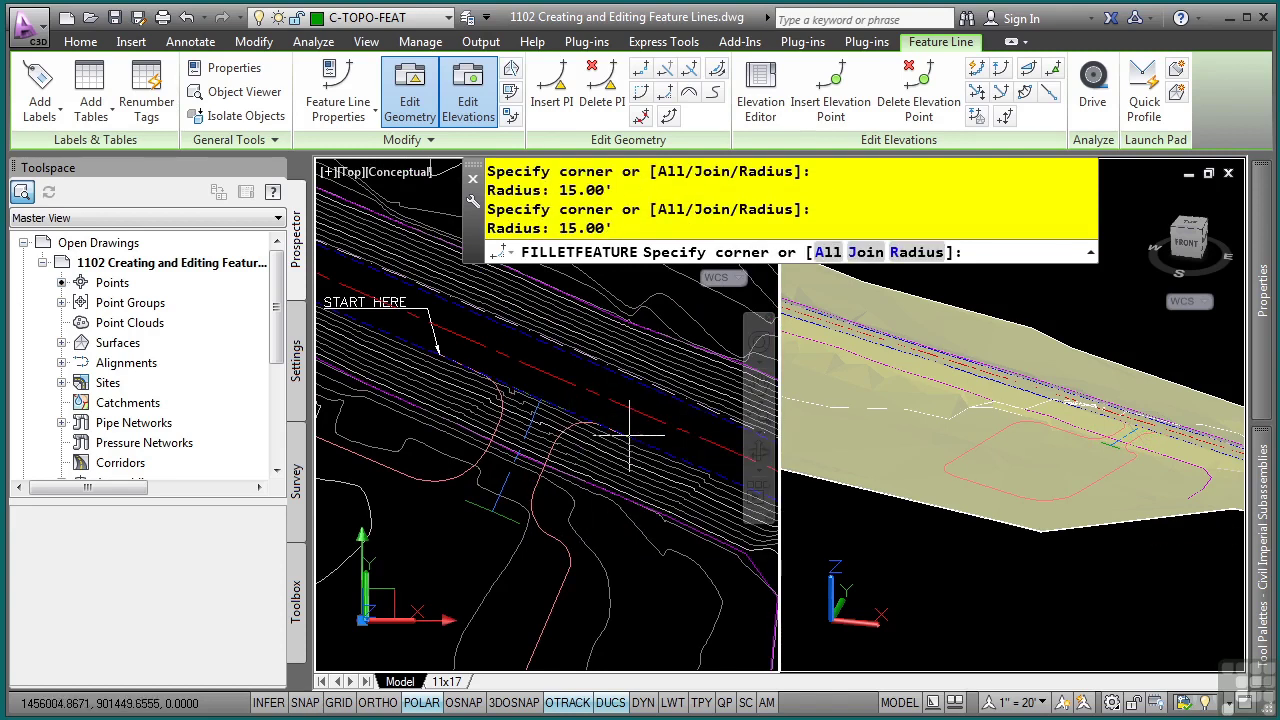
{"action": "key", "text": "Return"}
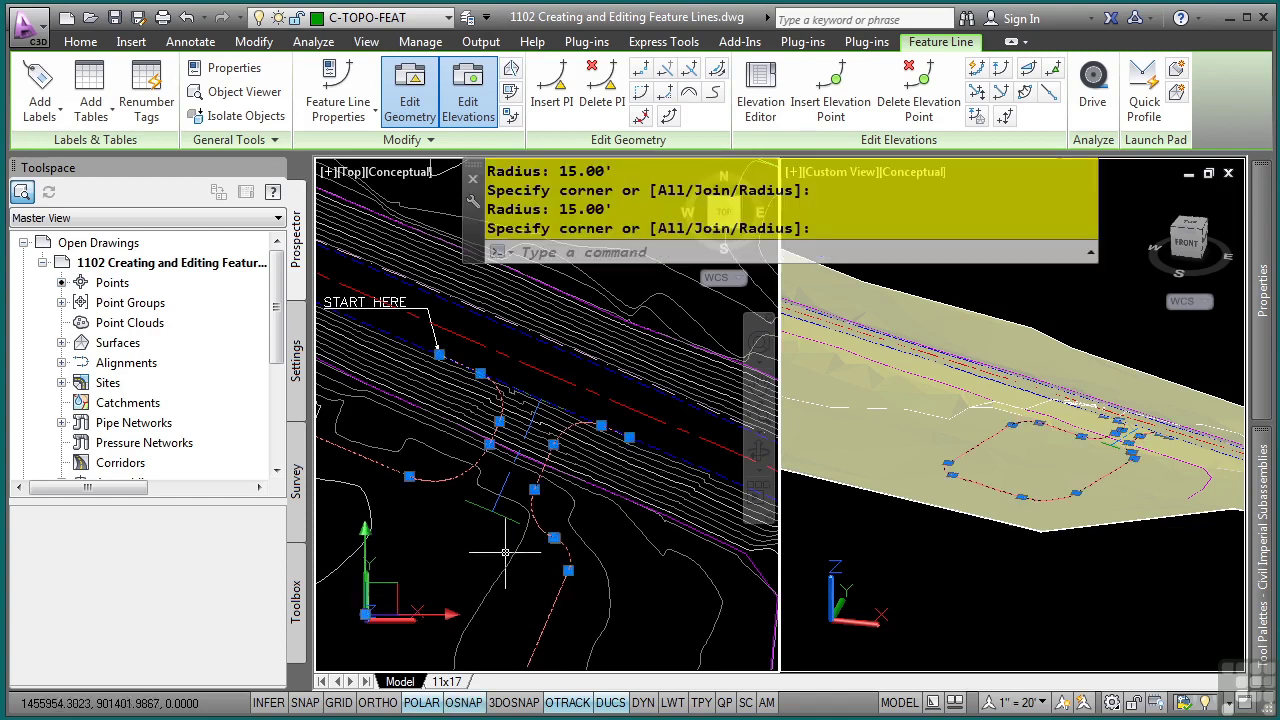
{"action": "scroll", "coordinate": [620, 485], "scroll_direction": "down", "scroll_amount": 3}
{"action": "middle_click_drag", "start_coordinate": [622, 490], "coordinate": [560, 435]}
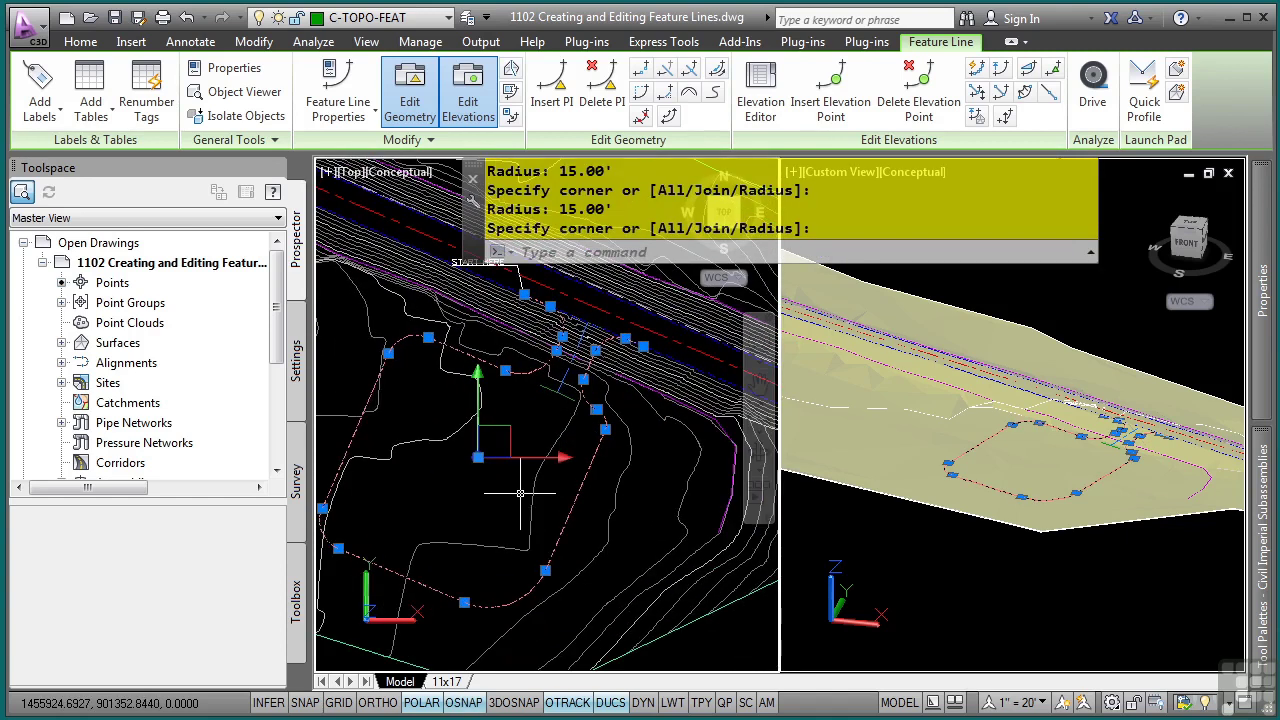
{"action": "scroll", "coordinate": [566, 380], "scroll_direction": "up", "scroll_amount": 3}
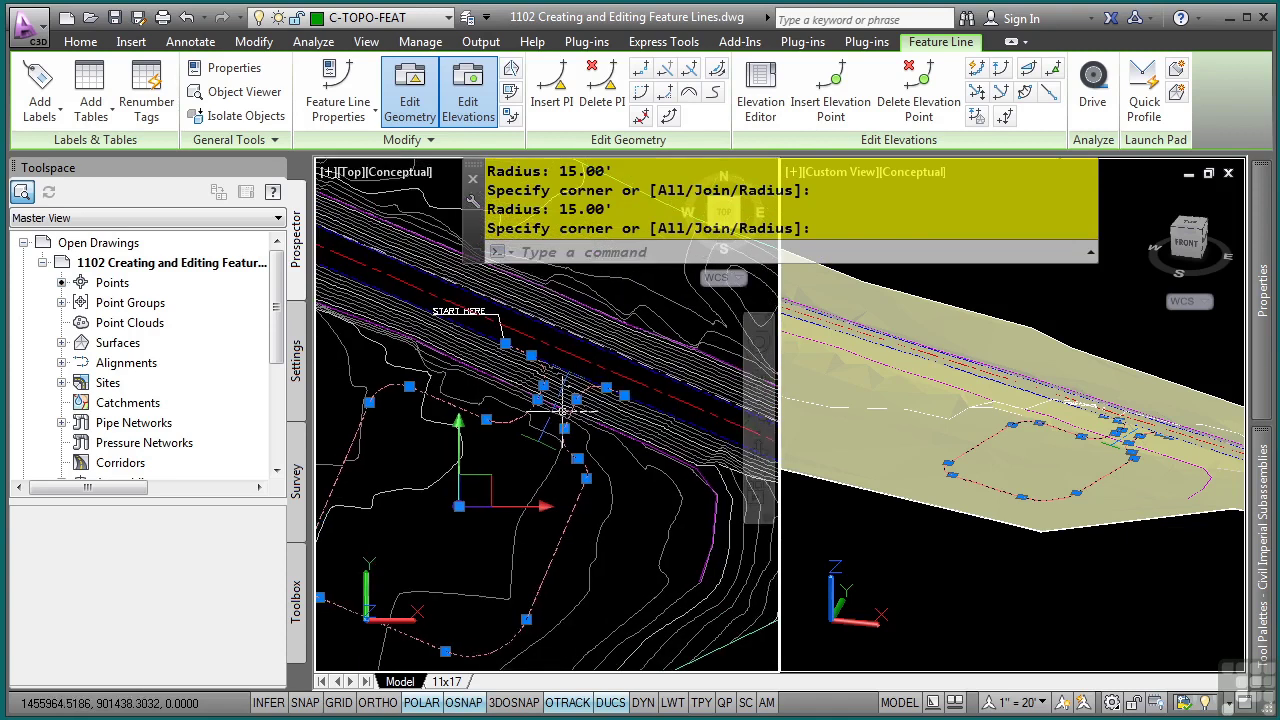
{"action": "scroll", "coordinate": [566, 380], "scroll_direction": "up", "scroll_amount": 2}
{"action": "key", "text": "Escape"}
{"action": "key", "text": "Escape"}
Step: Stretch the west end of the short feature line at the road edge to the start of the west driveway fillet
{"action": "scroll", "coordinate": [500, 360], "scroll_direction": "up", "scroll_amount": 2}
{"action": "scroll", "coordinate": [471, 403], "scroll_direction": "up", "scroll_amount": 1}
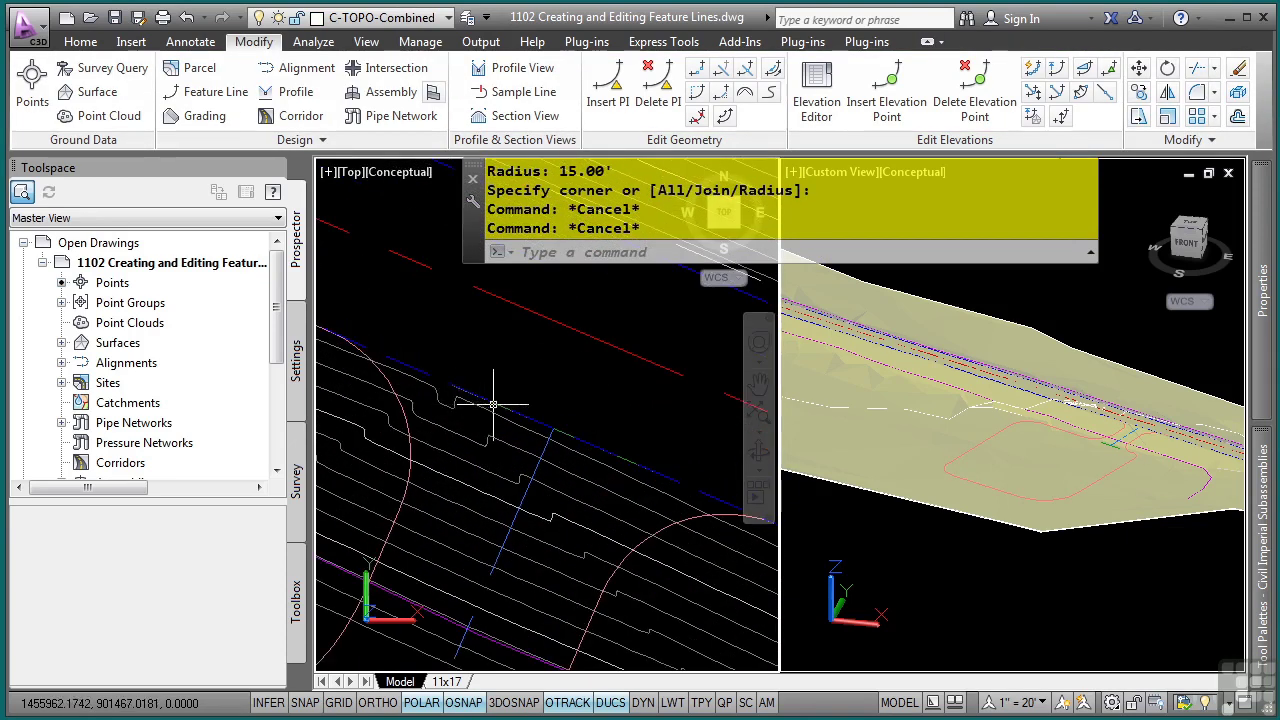
{"action": "left_click", "coordinate": [493, 405]}
{"action": "key", "text": "Escape"}
{"action": "key", "text": "Escape"}
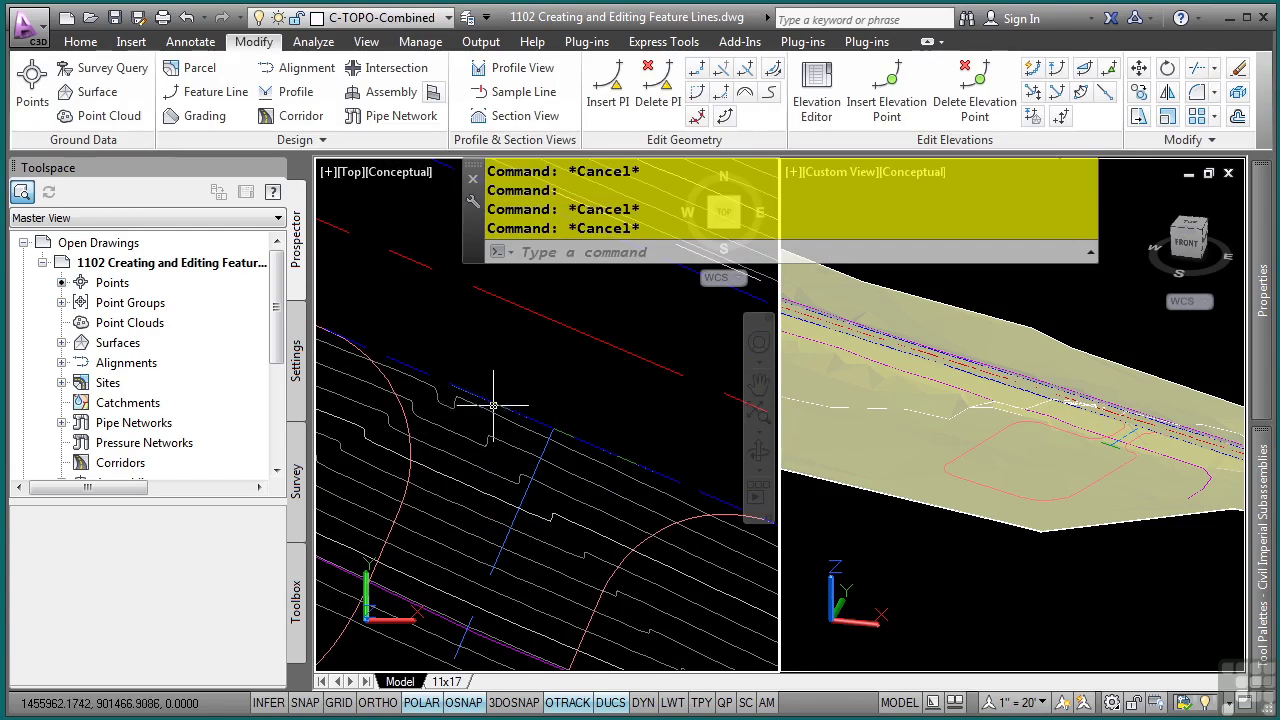
{"action": "left_click", "coordinate": [443, 382]}
{"action": "scroll", "coordinate": [443, 382], "scroll_direction": "up", "scroll_amount": 1}
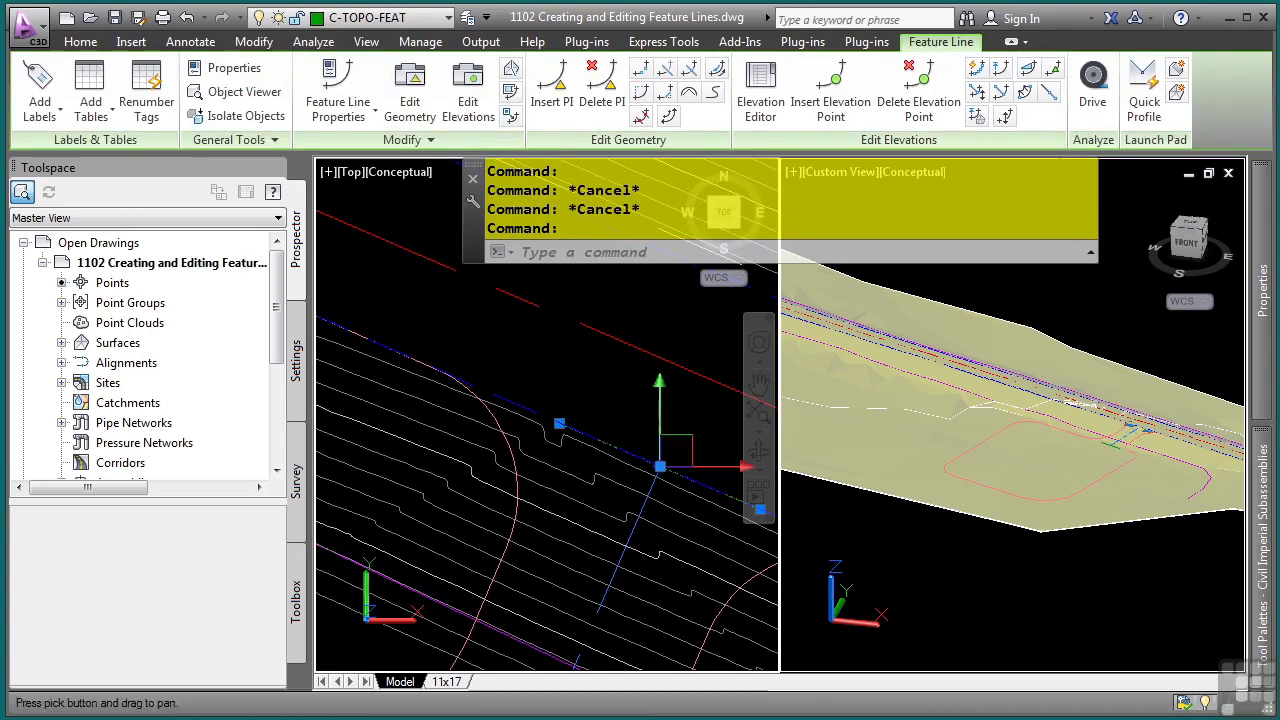
{"action": "left_click", "coordinate": [560, 424]}
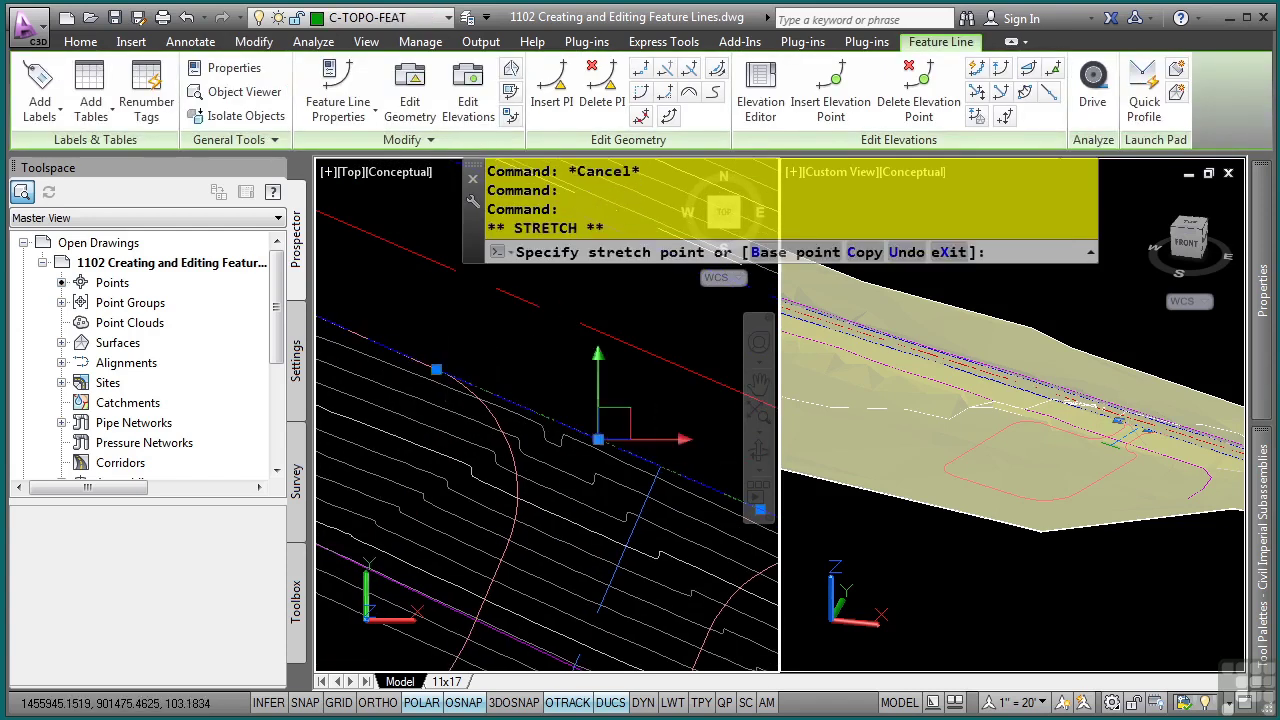
{"action": "left_click", "coordinate": [440, 360]}
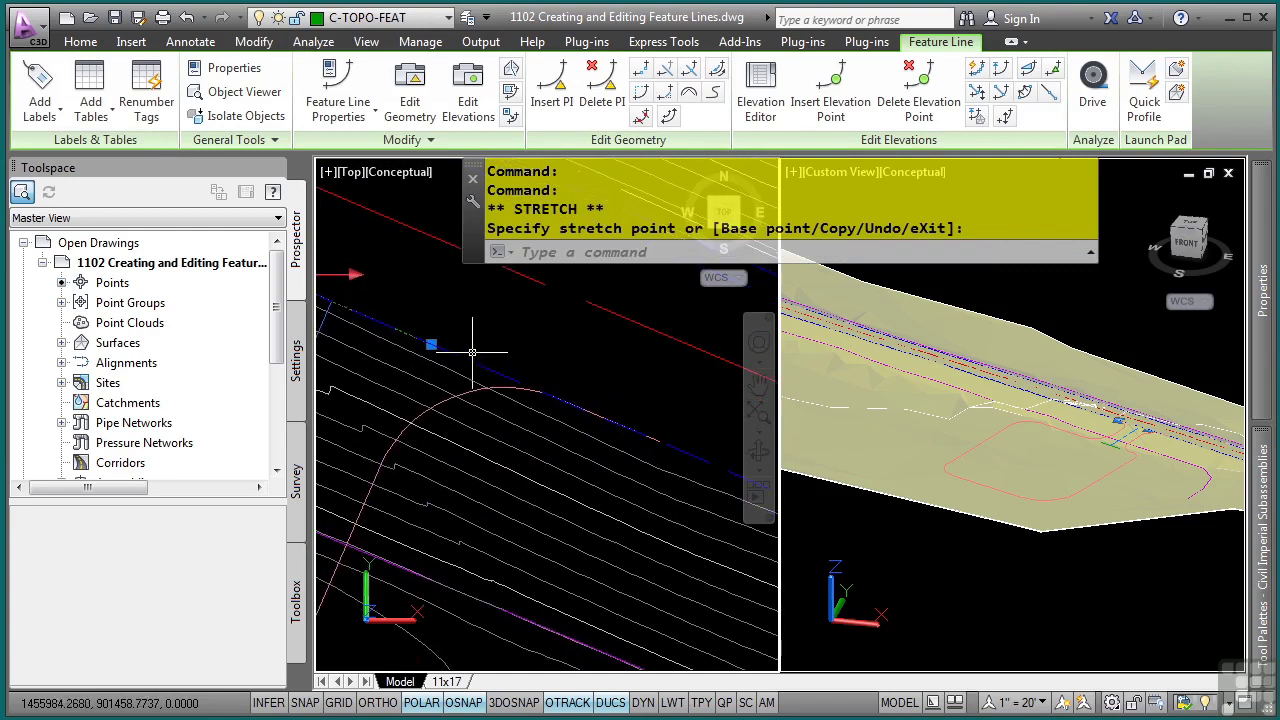
Step: Stretch the east end of the road-edge crossing feature line to the end of the east driveway fillet
{"action": "left_click", "coordinate": [431, 344]}
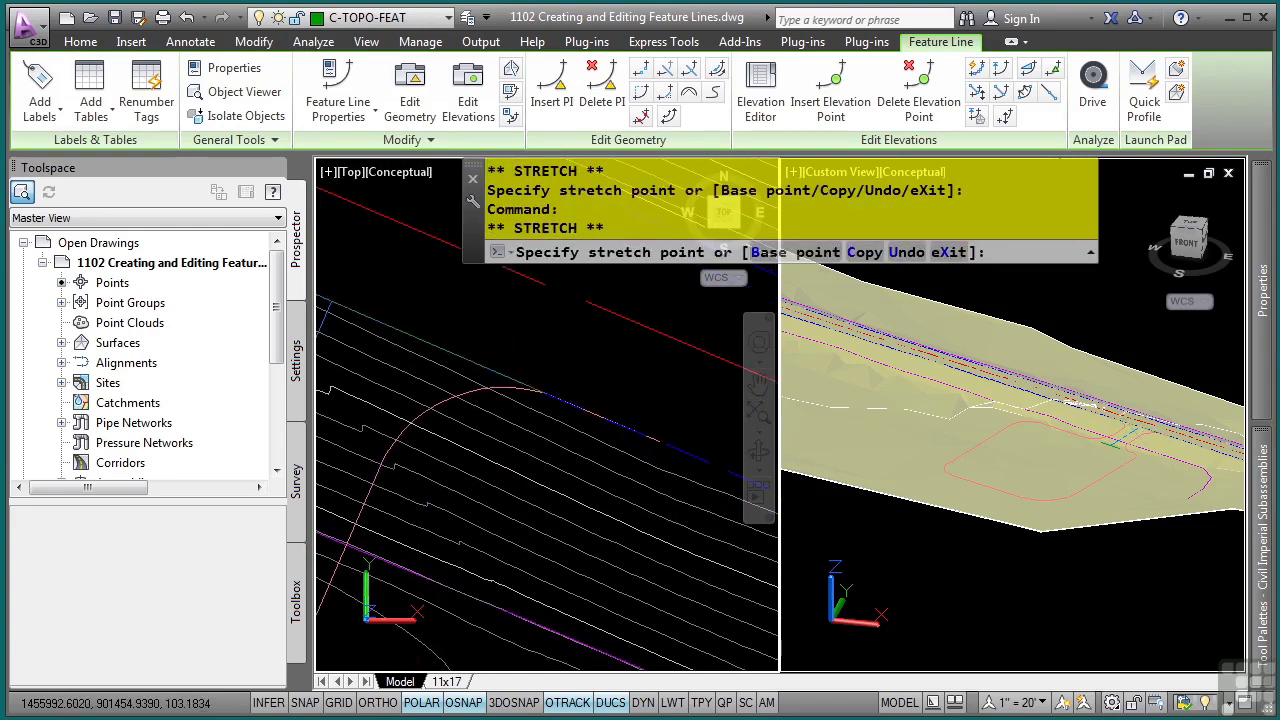
{"action": "left_click", "coordinate": [500, 443]}
{"action": "scroll", "coordinate": [533, 503], "scroll_direction": "up", "scroll_amount": 3}
{"action": "scroll", "coordinate": [533, 503], "scroll_direction": "up", "scroll_amount": 2}
{"action": "middle_click_drag", "start_coordinate": [533, 503], "coordinate": [633, 459]}
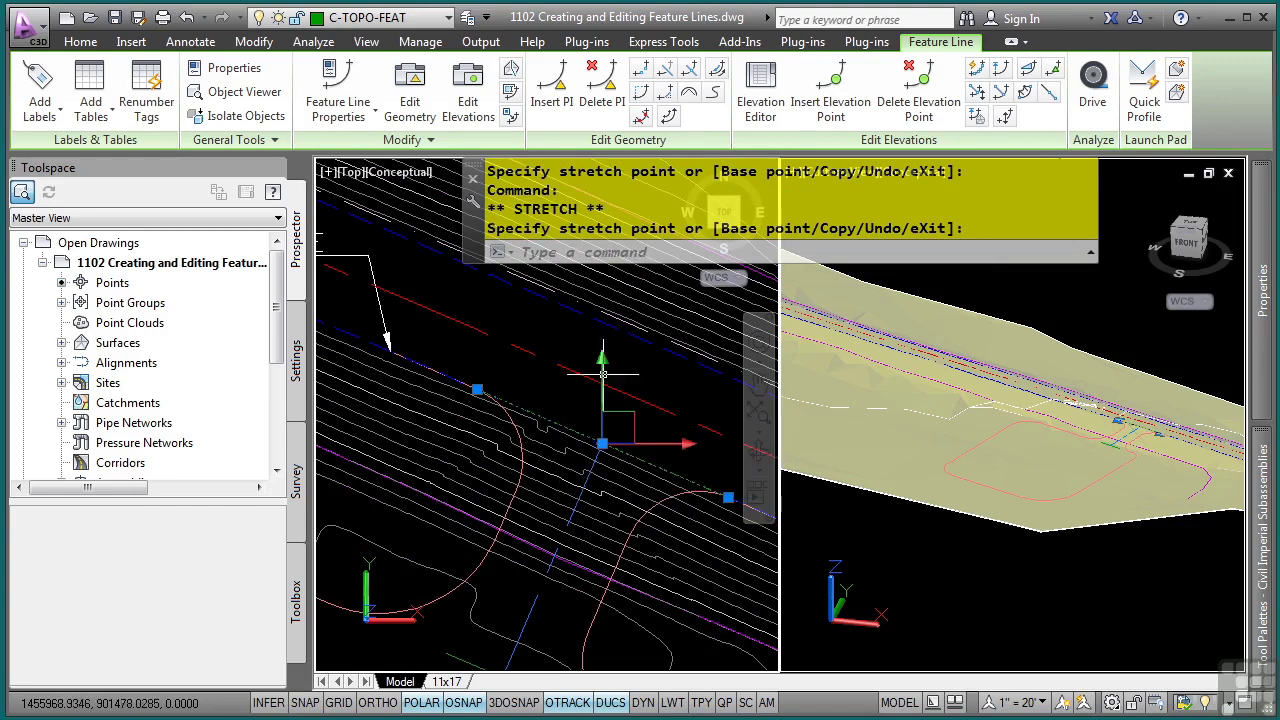
Step: Insert elevation points at 5 ft increments along the feature line crossing the driveway at the road edge, and clear the selection
{"action": "left_click", "coordinate": [826, 107]}
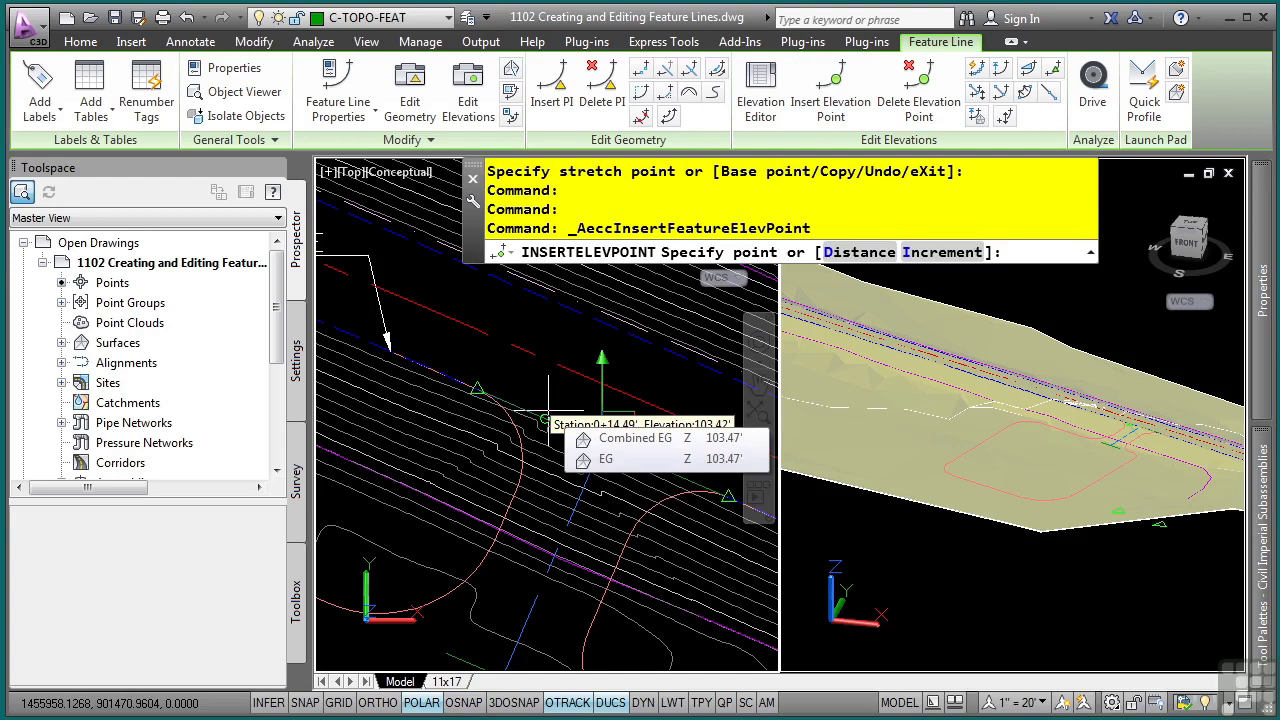
{"action": "left_click", "coordinate": [940, 252]}
{"action": "type", "text": "5"}
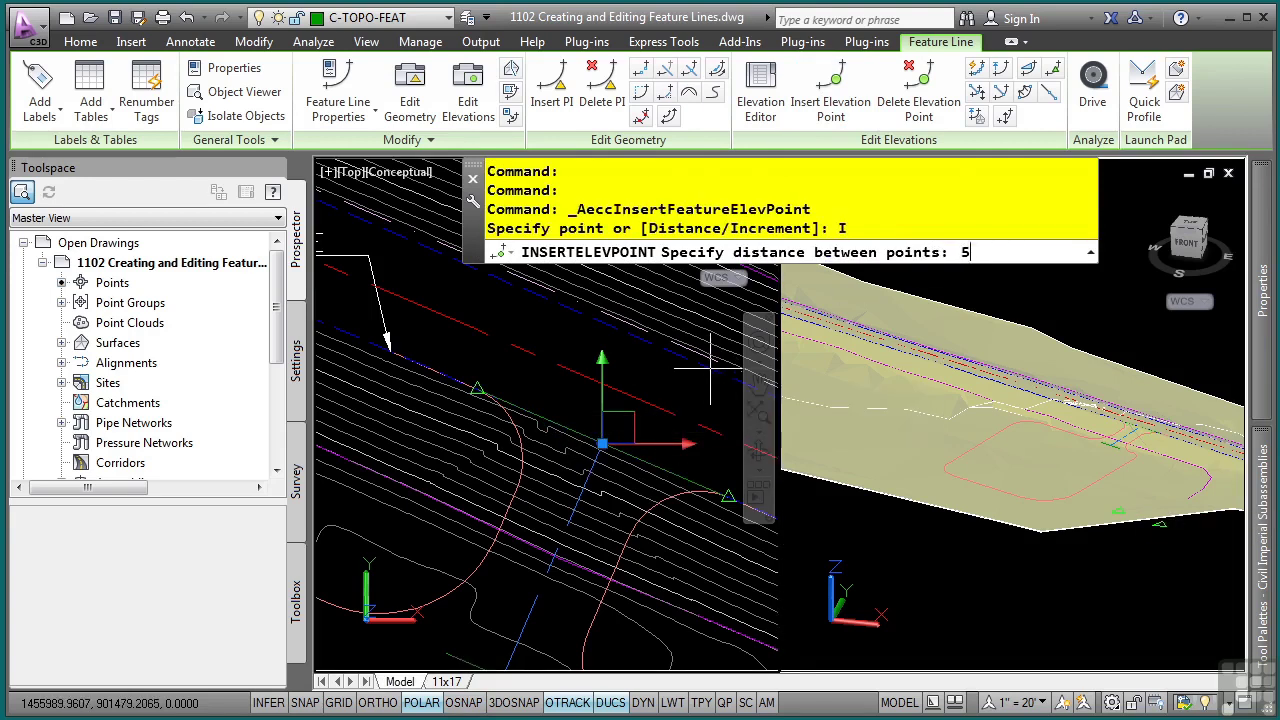
{"action": "key", "text": "Return"}
{"action": "left_click", "coordinate": [600, 443]}
{"action": "key", "text": "Return"}
{"action": "scroll", "coordinate": [582, 366], "scroll_direction": "up", "scroll_amount": 2}
{"action": "middle_click_drag", "start_coordinate": [582, 366], "coordinate": [566, 480]}
{"action": "key", "text": "Return"}
{"action": "key", "text": "Escape"}
{"action": "key", "text": "Escape"}
{"action": "key", "text": "Escape"}
{"action": "key", "text": "Escape"}
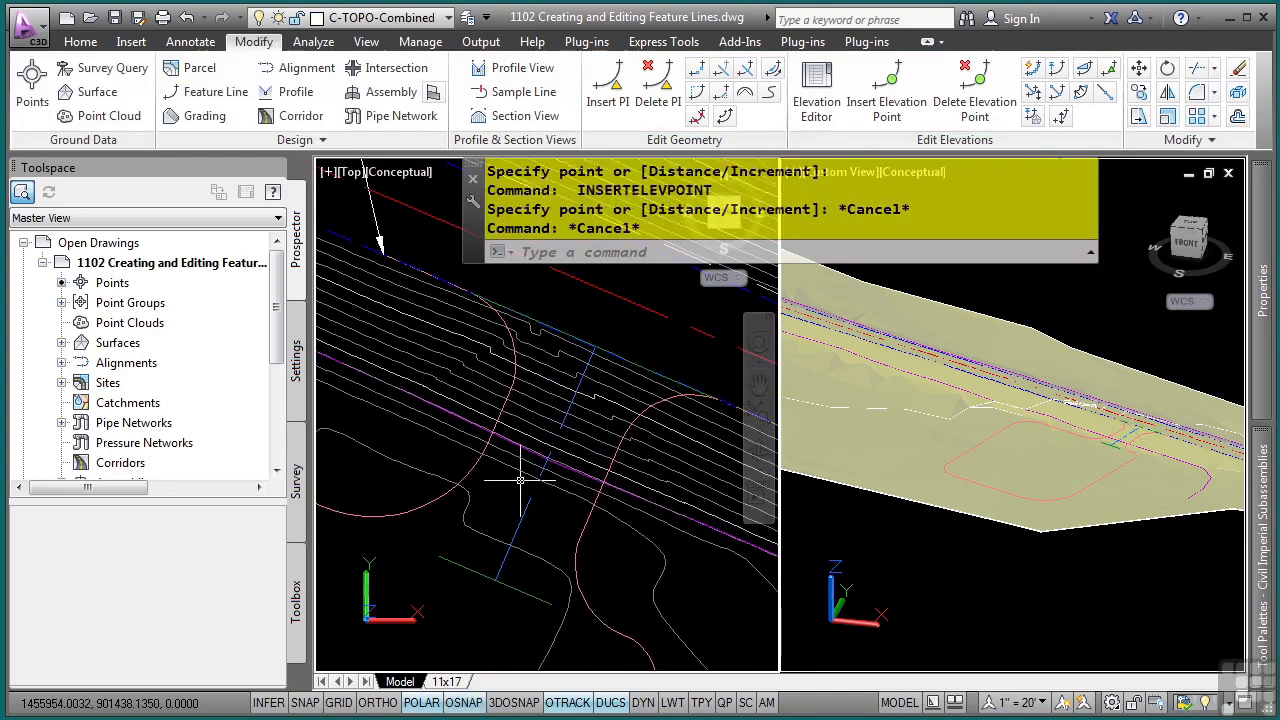
Step: Stretch the west end of the feature line between driveway and parking lot to the end of the west 25 ft fillet
{"action": "left_click", "coordinate": [448, 560]}
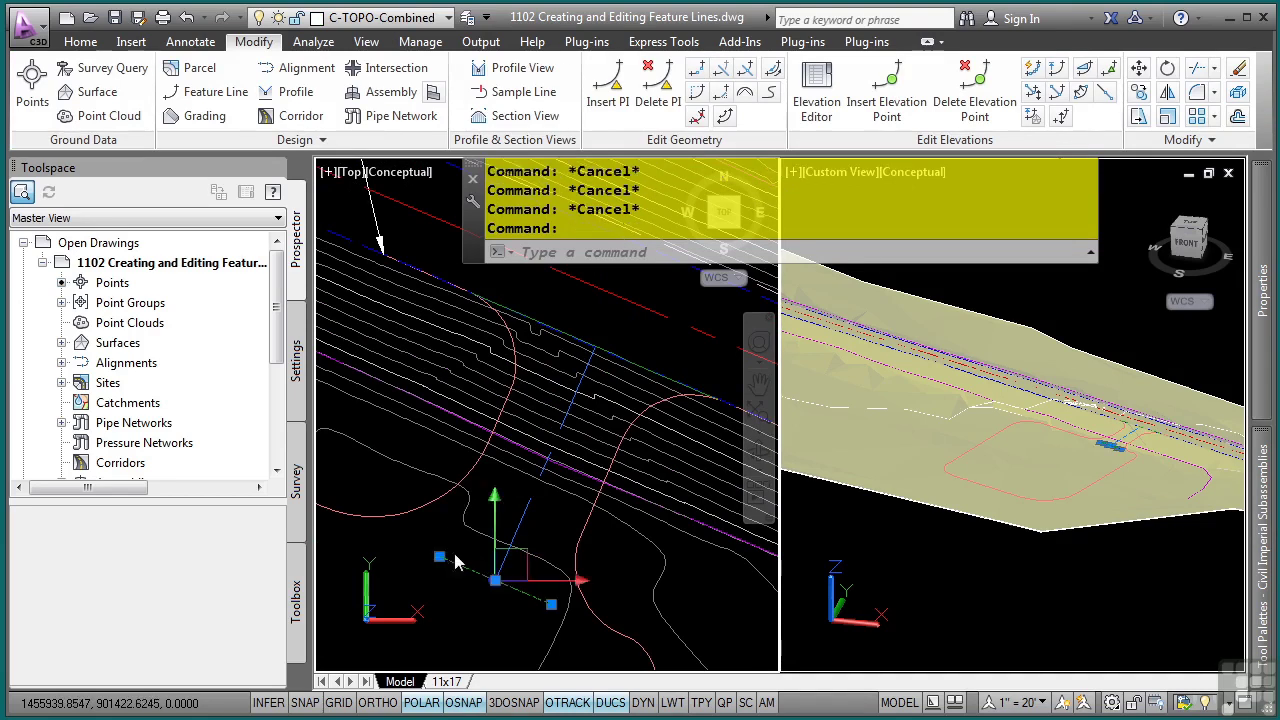
{"action": "scroll", "coordinate": [445, 550], "scroll_direction": "up", "scroll_amount": 2}
{"action": "left_click", "coordinate": [442, 540]}
{"action": "scroll", "coordinate": [442, 540], "scroll_direction": "up", "scroll_amount": 3}
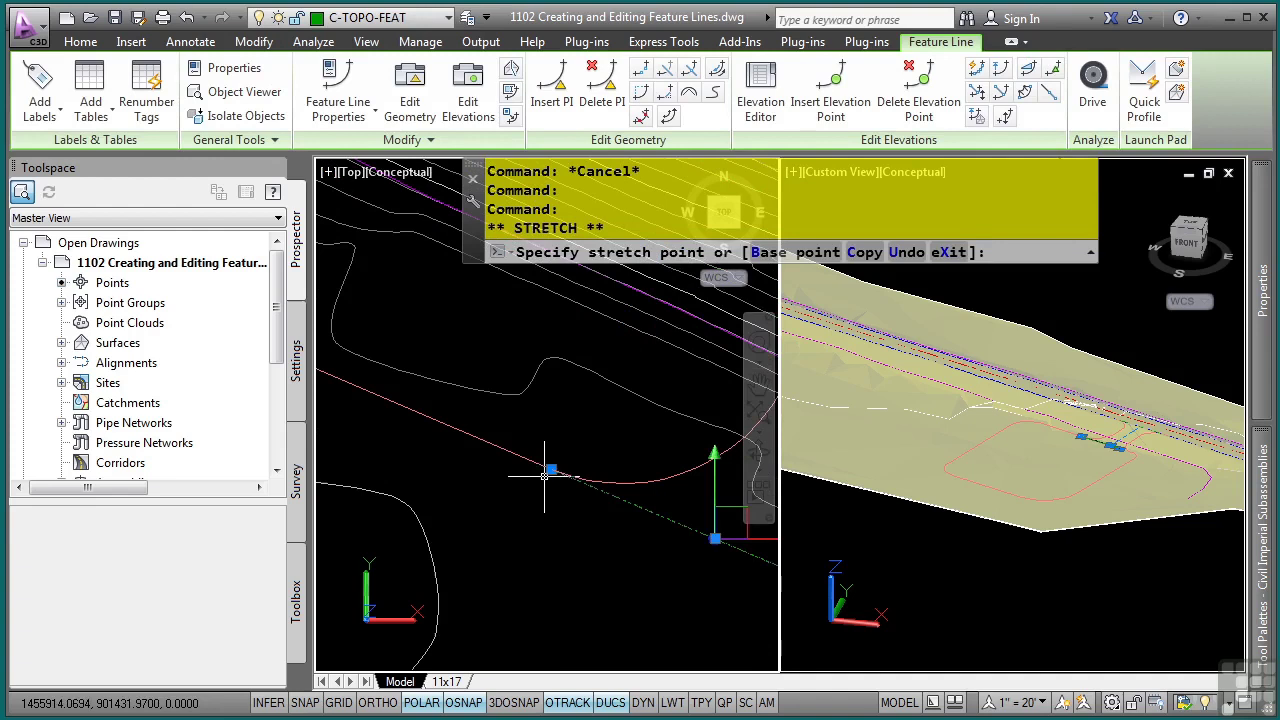
{"action": "left_click", "coordinate": [548, 470]}
{"action": "scroll", "coordinate": [493, 493], "scroll_direction": "down", "scroll_amount": 3}
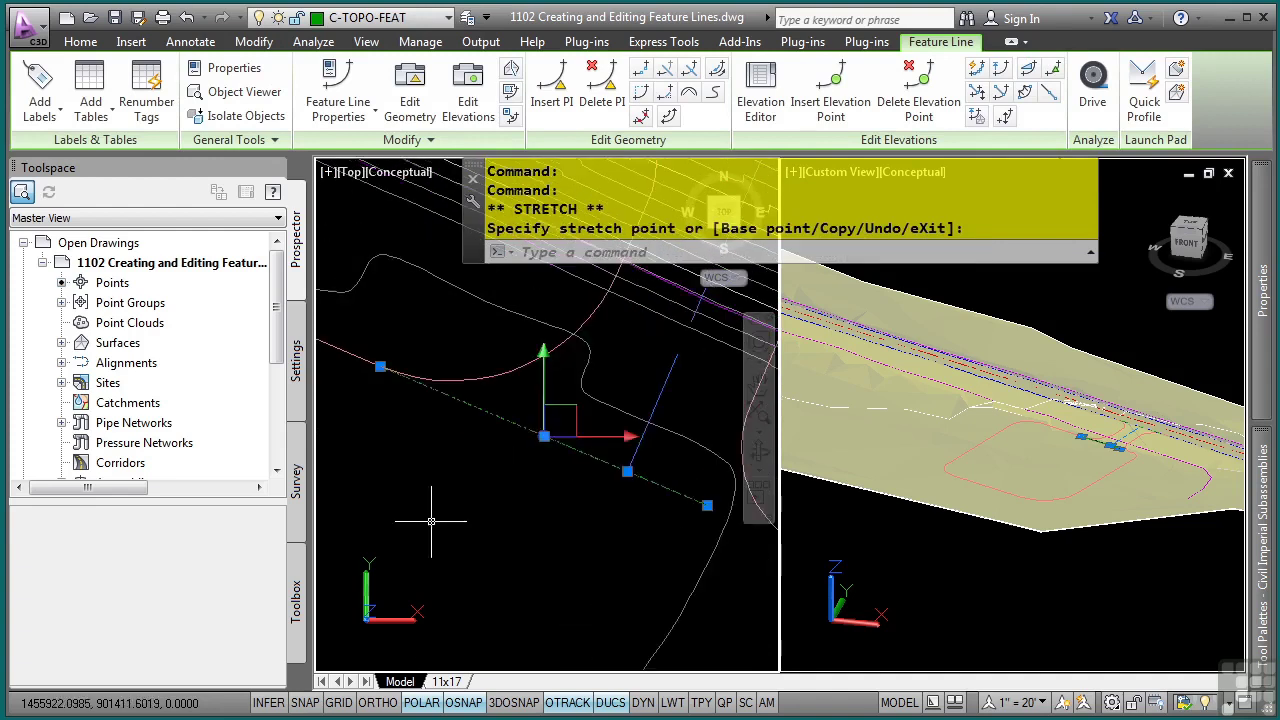
Step: Stretch the east end of the feature line between driveway and parking lot to the east fillet's end, and clear the selection
{"action": "left_click", "coordinate": [565, 450]}
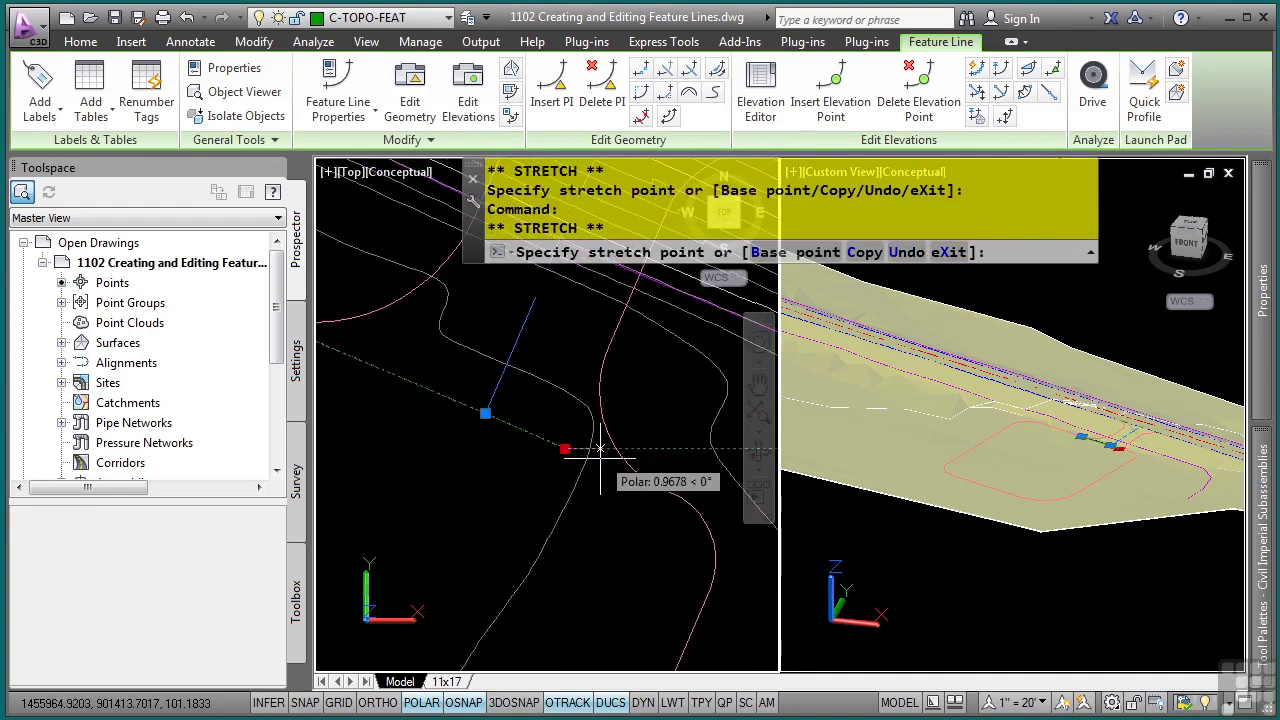
{"action": "left_click", "coordinate": [637, 485]}
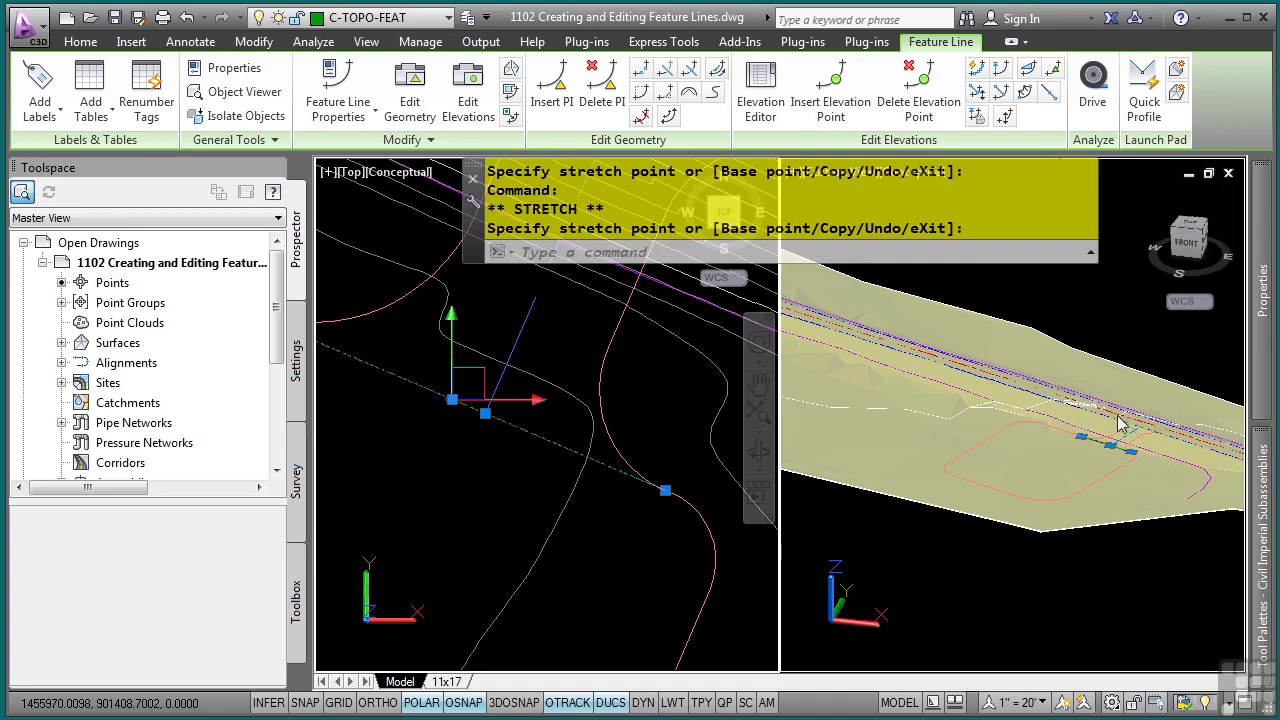
{"action": "left_click", "coordinate": [1141, 371]}
{"action": "scroll", "coordinate": [1120, 420], "scroll_direction": "up", "scroll_amount": 4}
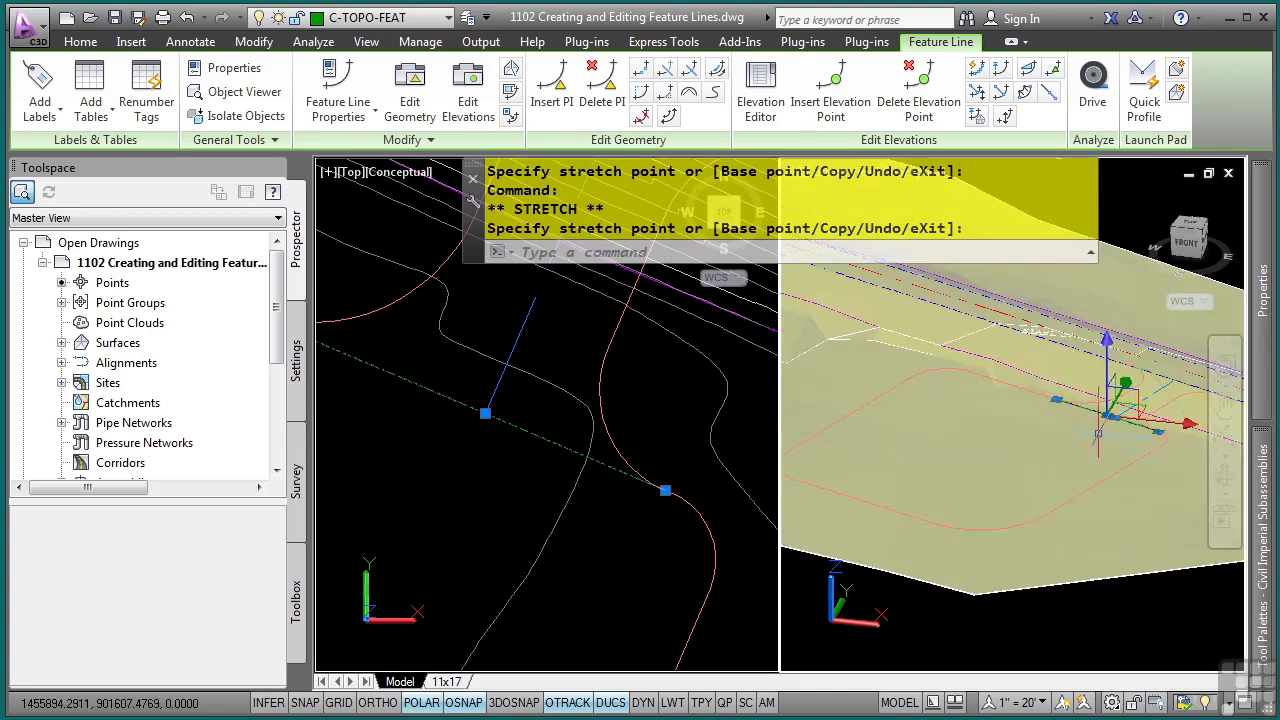
{"action": "scroll", "coordinate": [1010, 440], "scroll_direction": "up", "scroll_amount": 1}
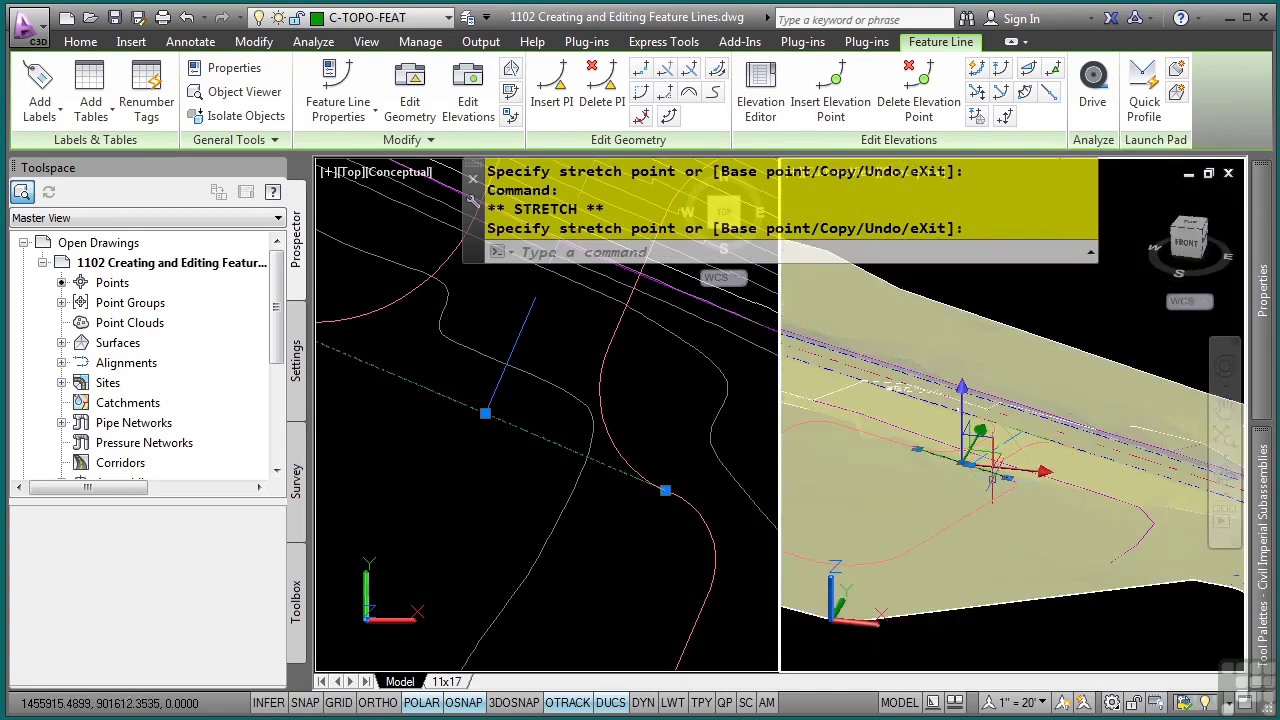
{"action": "key", "text": "Escape"}
{"action": "key", "text": "Escape"}
Step: Insert elevation points at 5 ft increments along the feature line between the driveway and the parking lot
{"action": "left_click", "coordinate": [540, 440]}
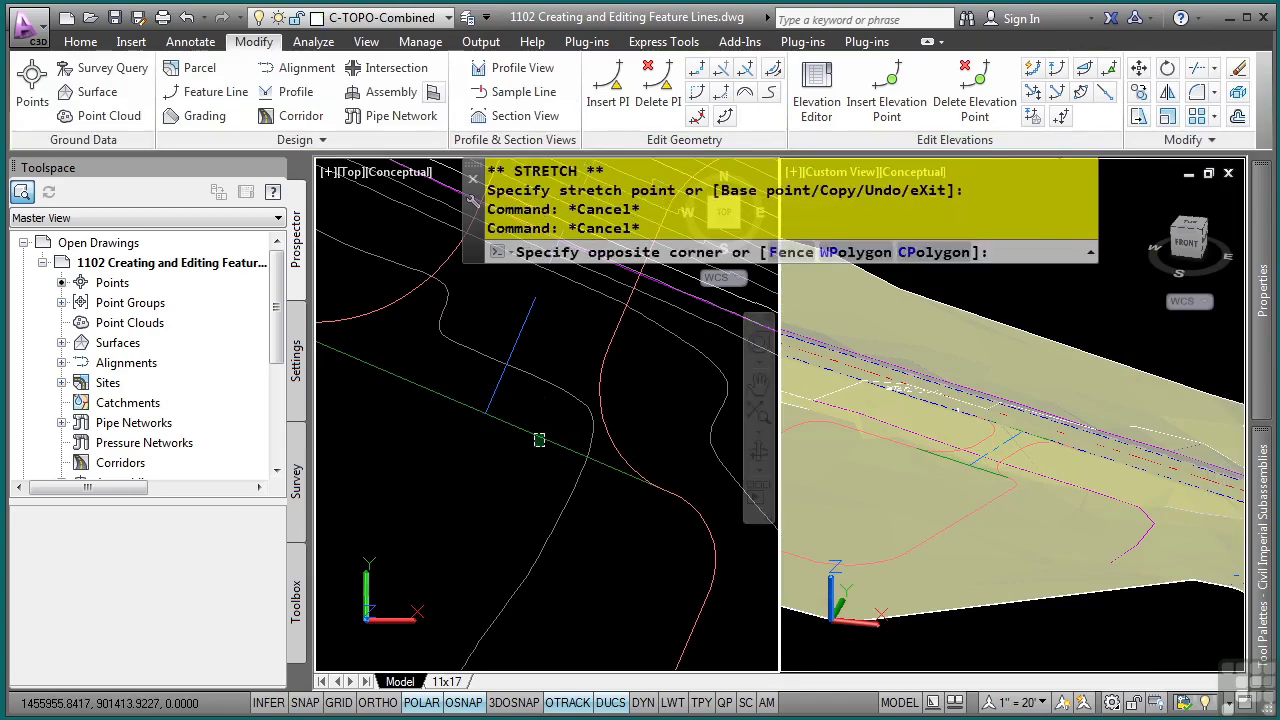
{"action": "left_click", "coordinate": [505, 415]}
{"action": "scroll", "coordinate": [520, 380], "scroll_direction": "down", "scroll_amount": 2}
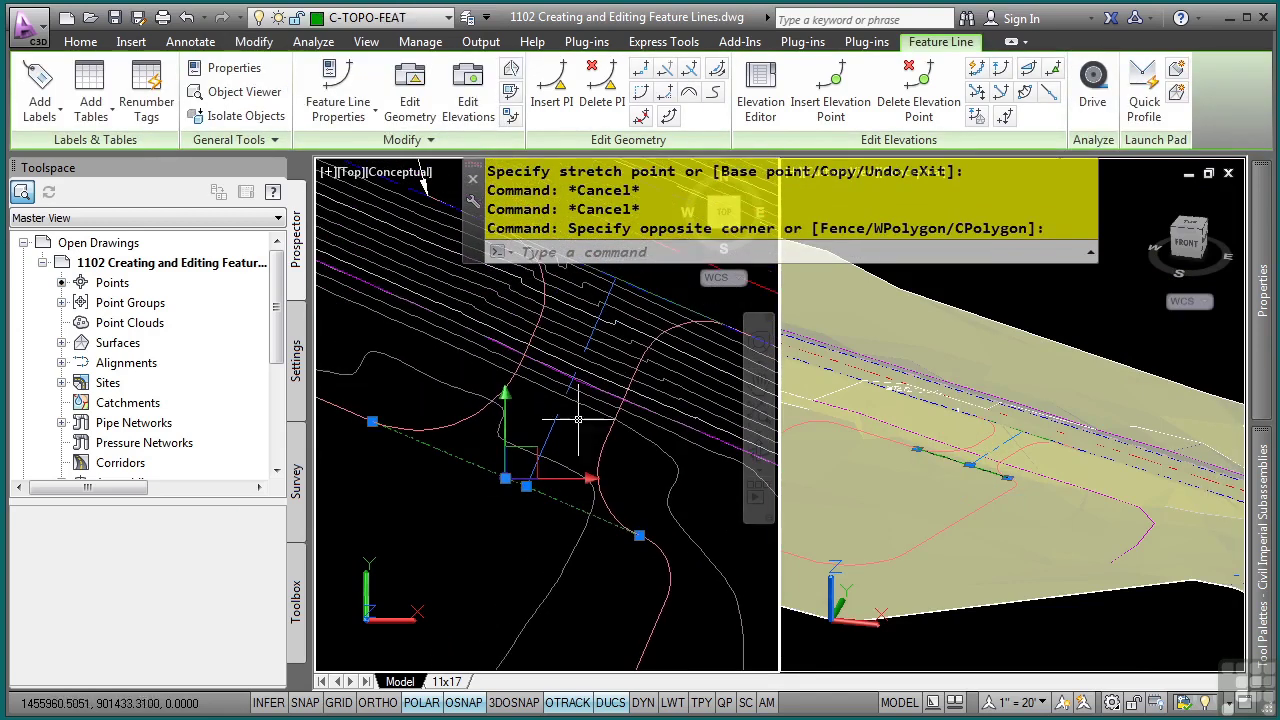
{"action": "left_click", "coordinate": [830, 90]}
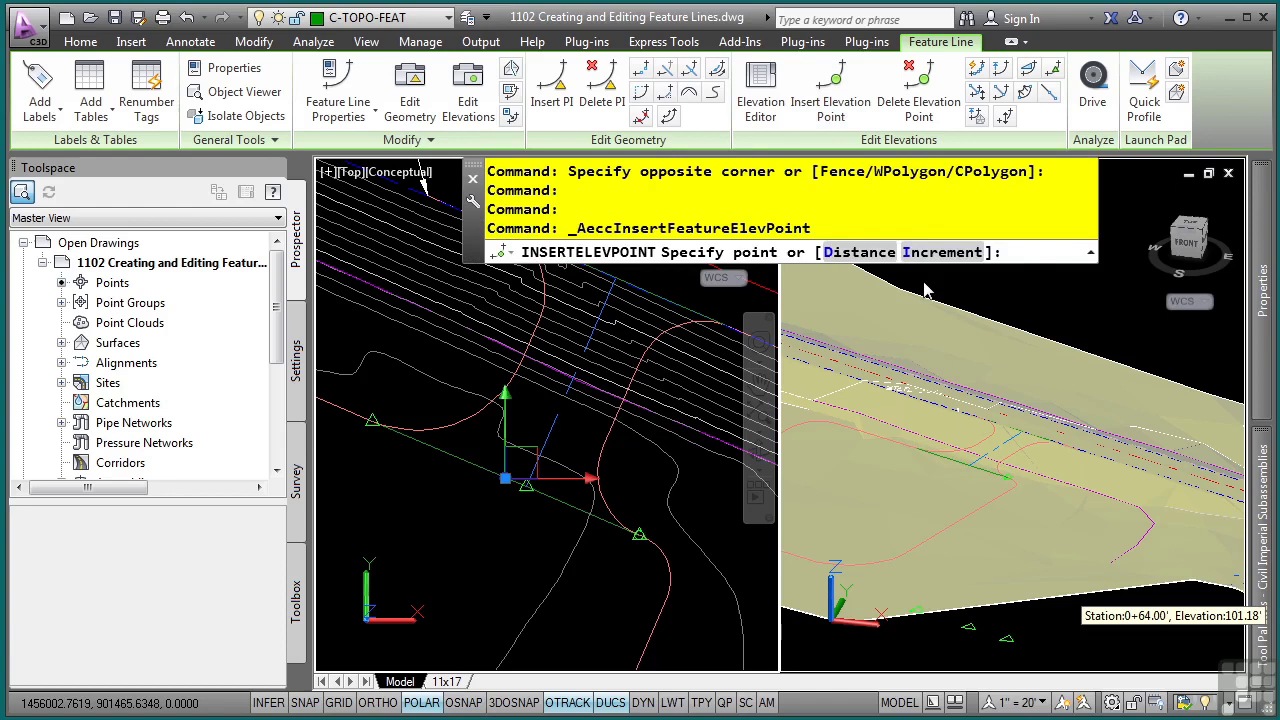
{"action": "left_click", "coordinate": [942, 252]}
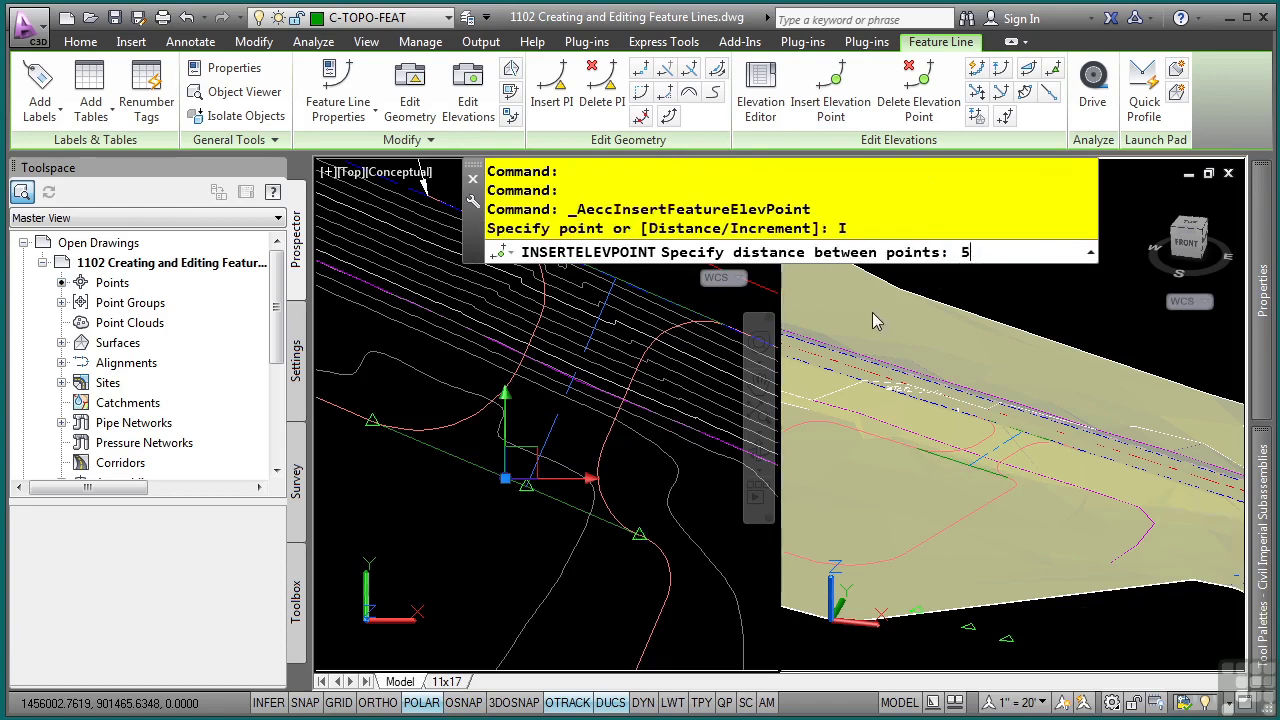
{"action": "type", "text": "5"}
{"action": "key", "text": "Return"}
{"action": "key", "text": "Escape"}
{"action": "key", "text": "Escape"}
{"action": "key", "text": "Escape"}
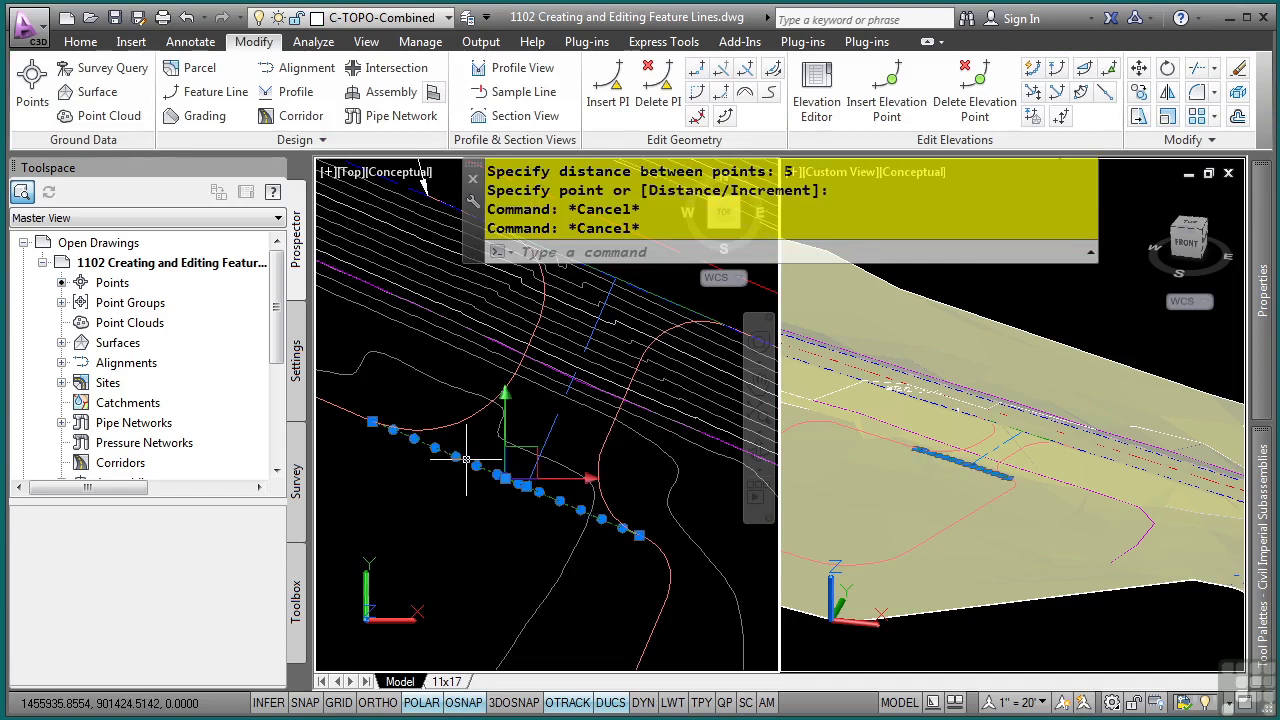
Step: Select all similar feature lines, examine them in 3D in the Object Viewer, and clear the selection
{"action": "left_click", "coordinate": [466, 459]}
{"action": "left_click", "coordinate": [400, 422]}
{"action": "left_click", "coordinate": [520, 470]}
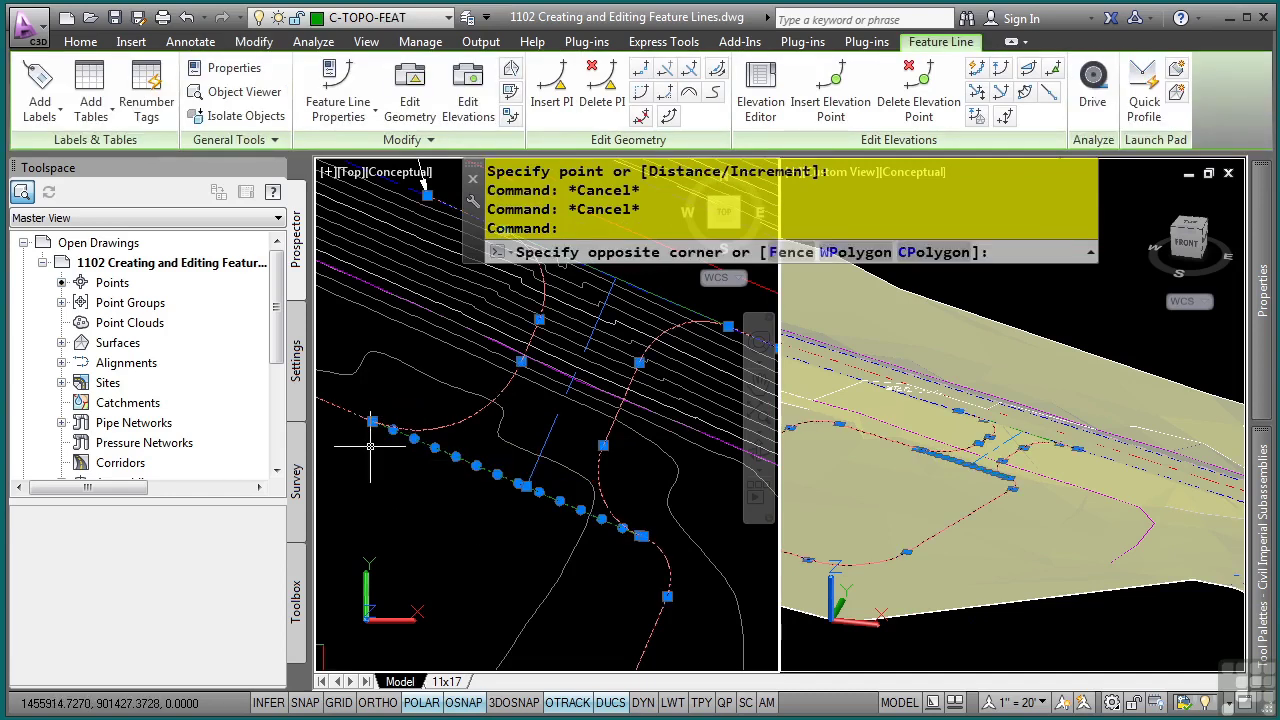
{"action": "right_click", "coordinate": [390, 505]}
{"action": "left_click", "coordinate": [458, 494]}
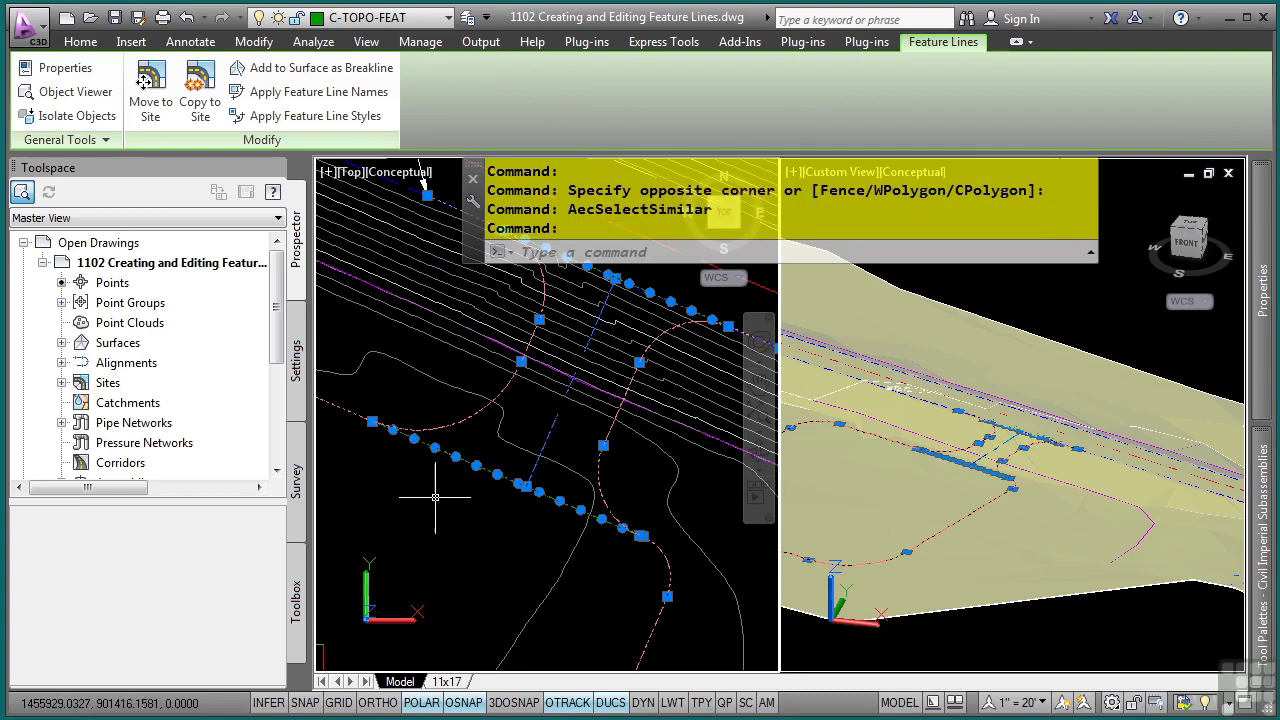
{"action": "left_click", "coordinate": [82, 95]}
{"action": "left_click_drag", "start_coordinate": [597, 463], "coordinate": [685, 460]}
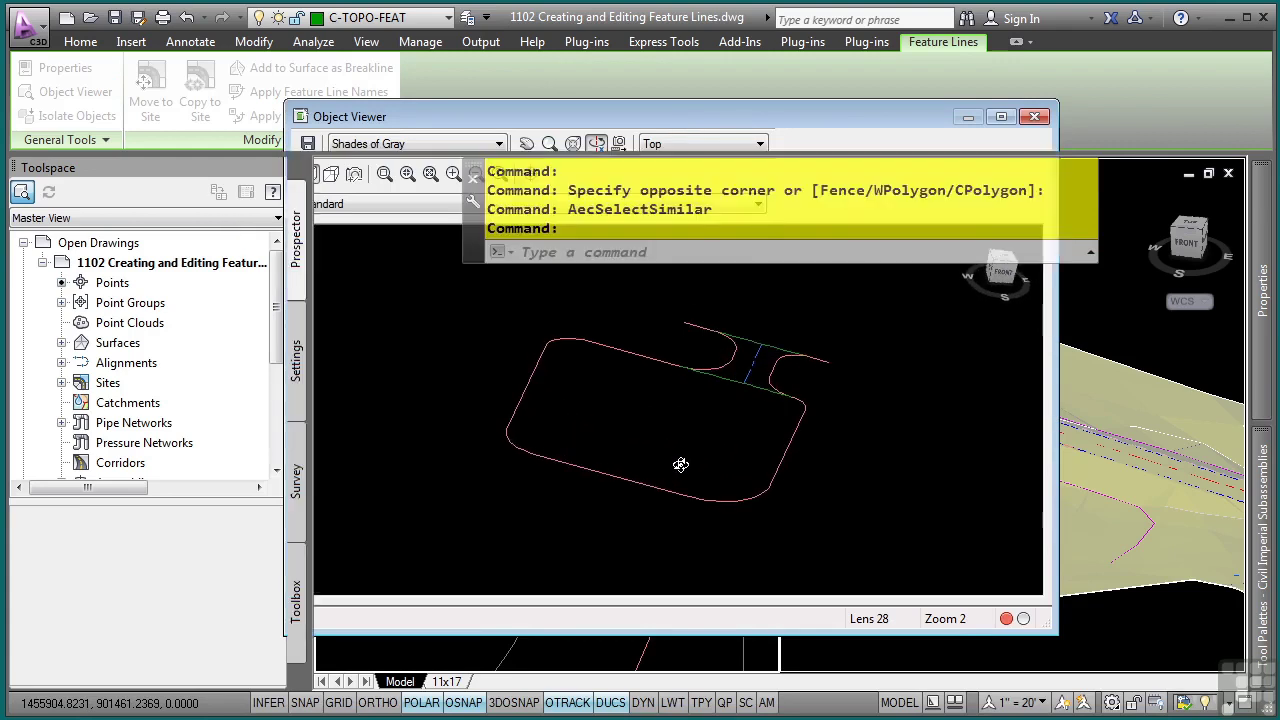
{"action": "key", "text": "Escape"}
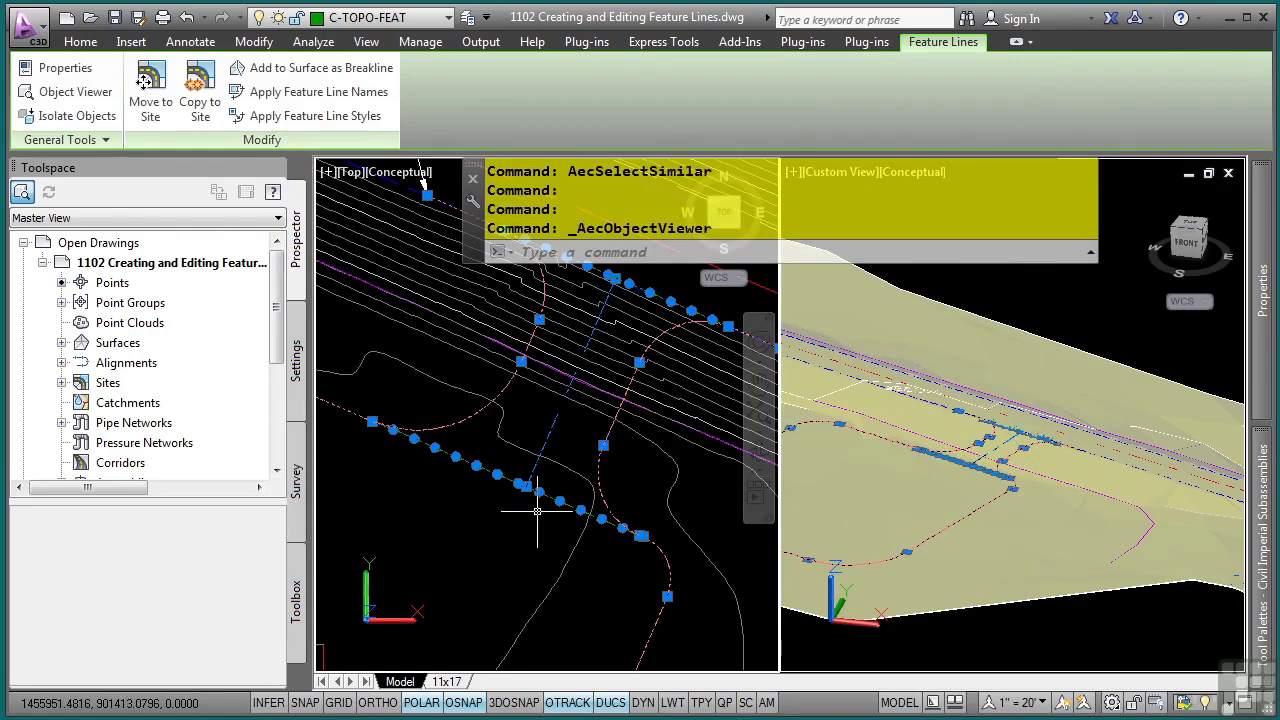
{"action": "key", "text": "Escape"}
{"action": "key", "text": "Escape"}
{"action": "key", "text": "Escape"}
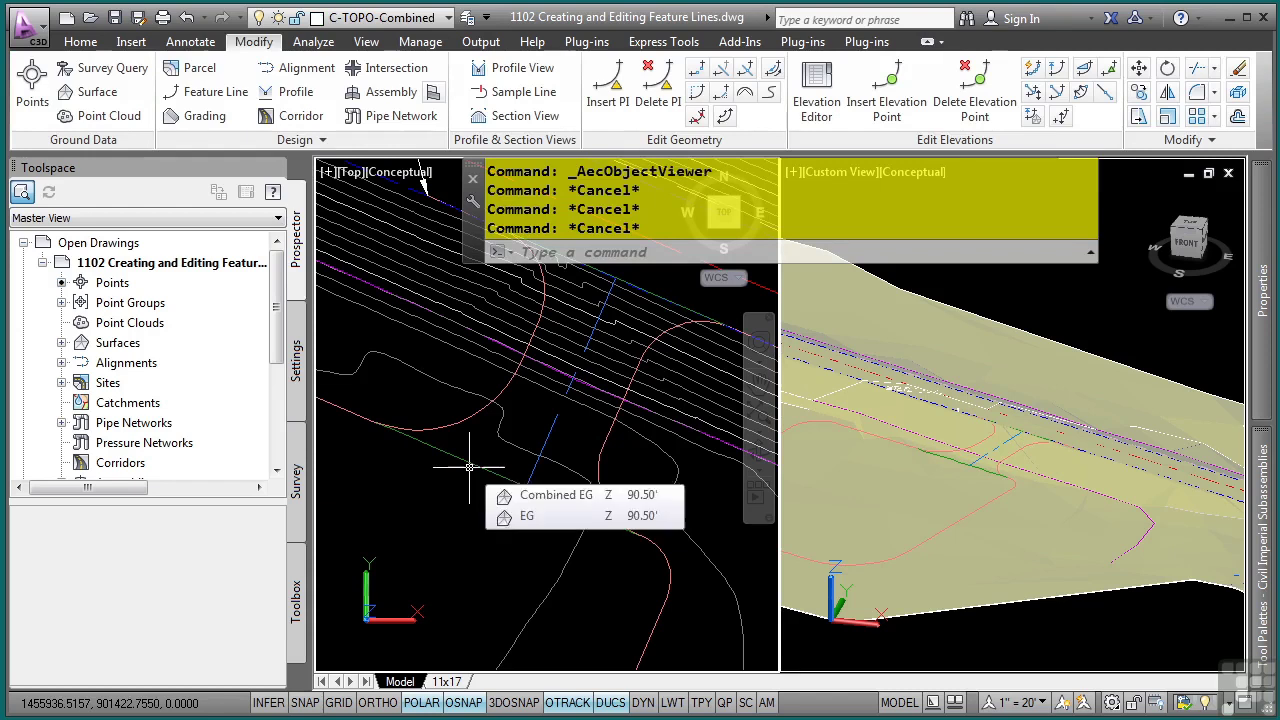
Step: Select the feature line between the driveway and the parking lot for editing
{"action": "left_click", "coordinate": [469, 459]}
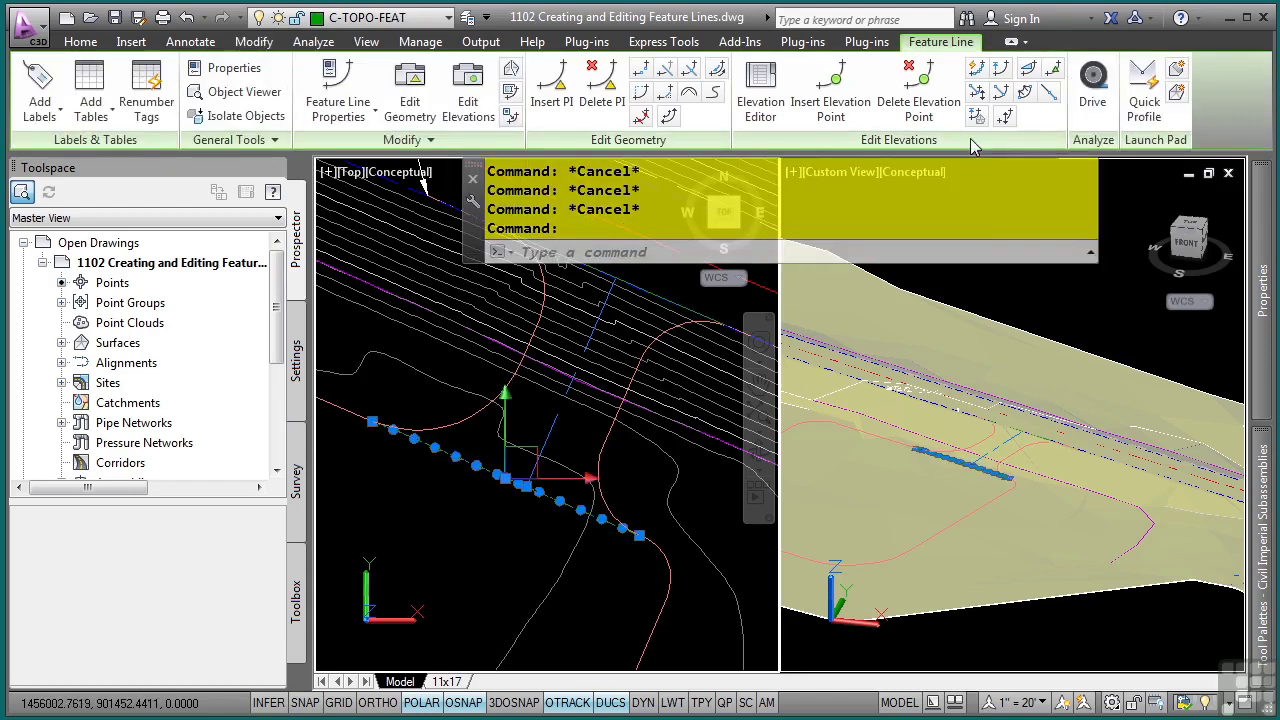